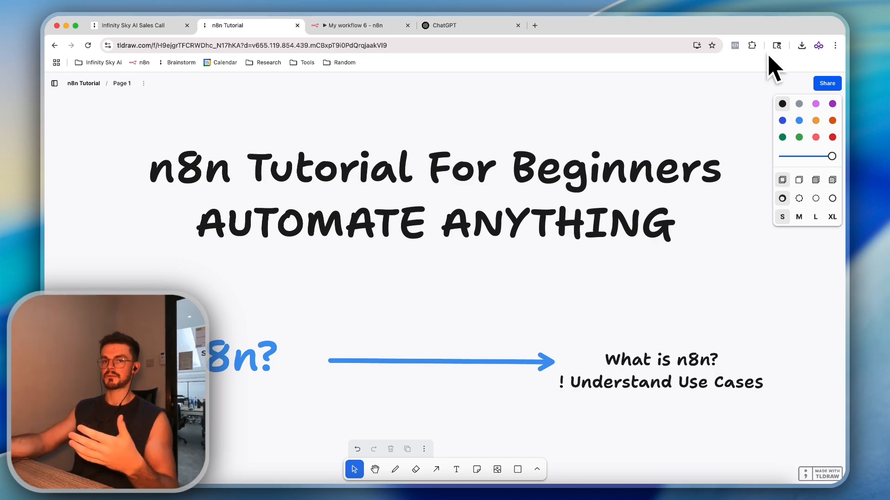
Scroll the tldraw board down to the Triggers and webhooks notes
scroll(632, 258, down, 5)
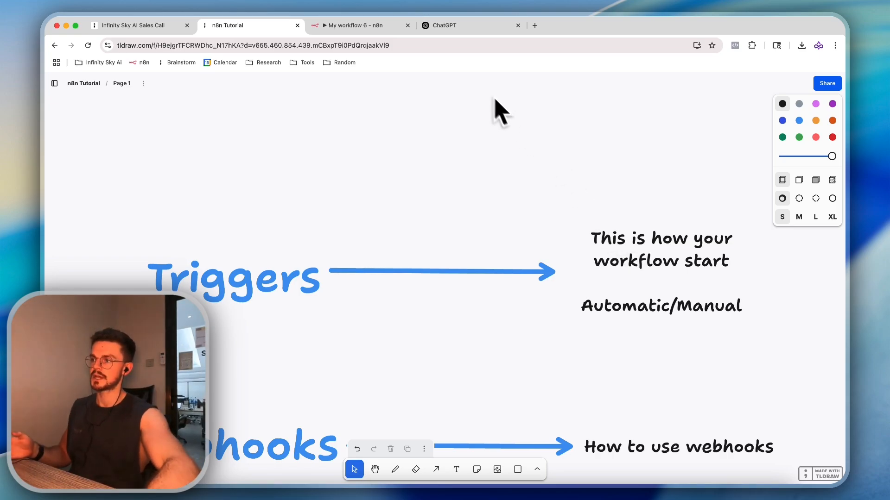
Create the new n8n workflow 'My workflow 7' and show its list of trigger options
click(366, 26)
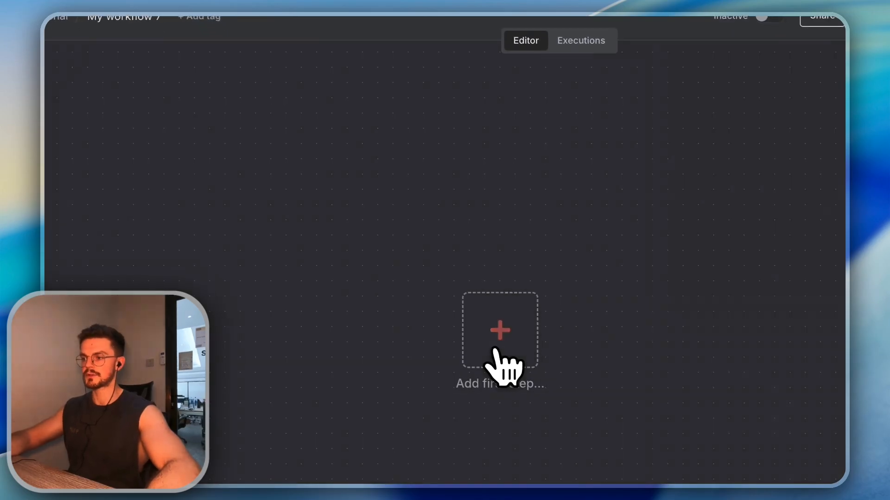
click(491, 366)
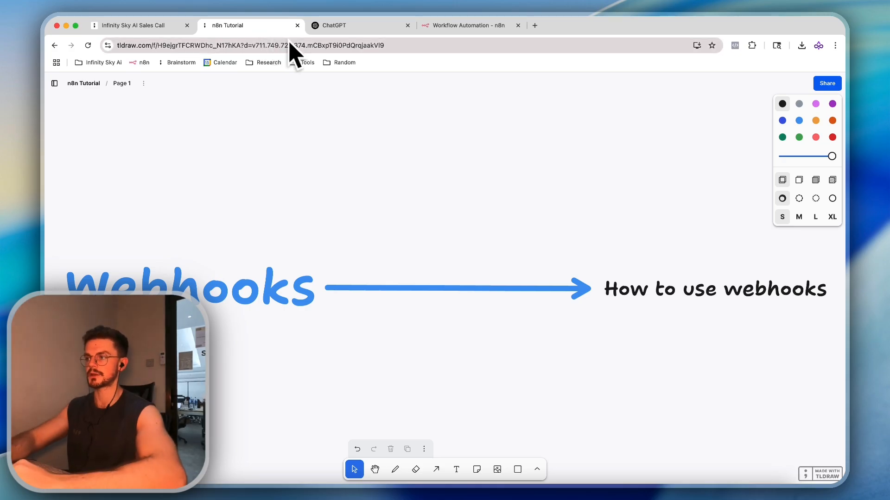
click(465, 25)
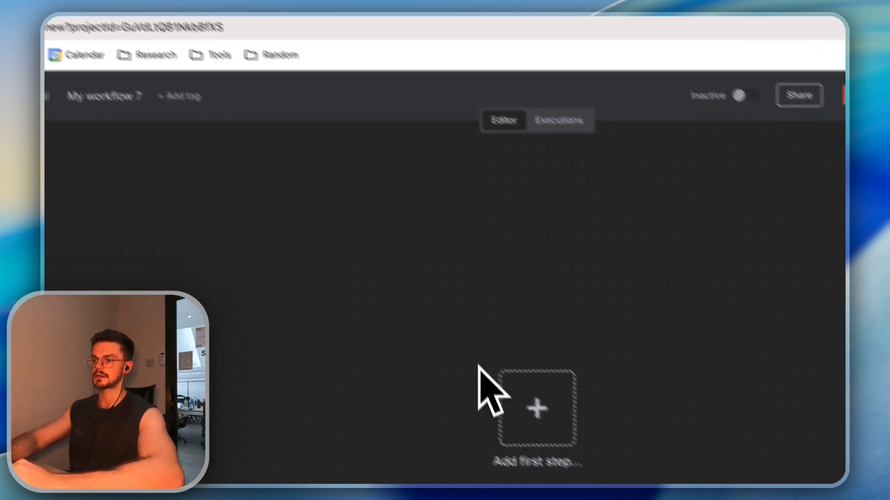
click(537, 408)
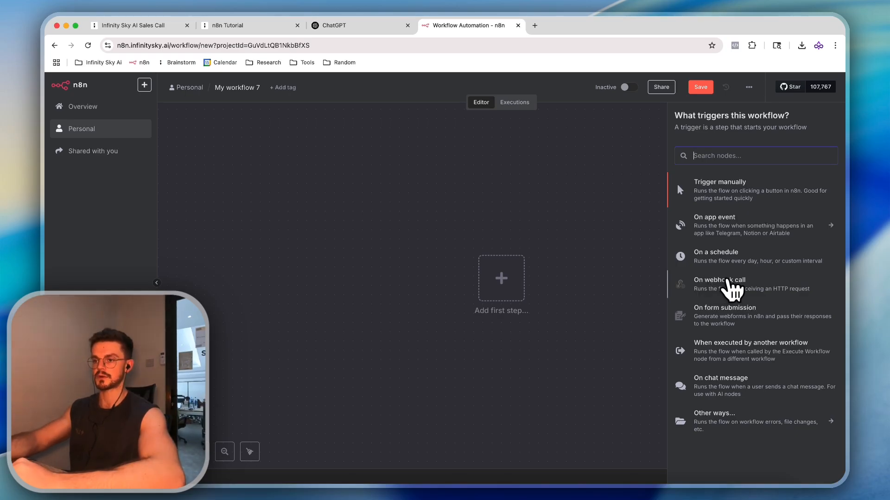
Add an On webhook call trigger, compare its Test and Production URLs, and start a test run
click(733, 288)
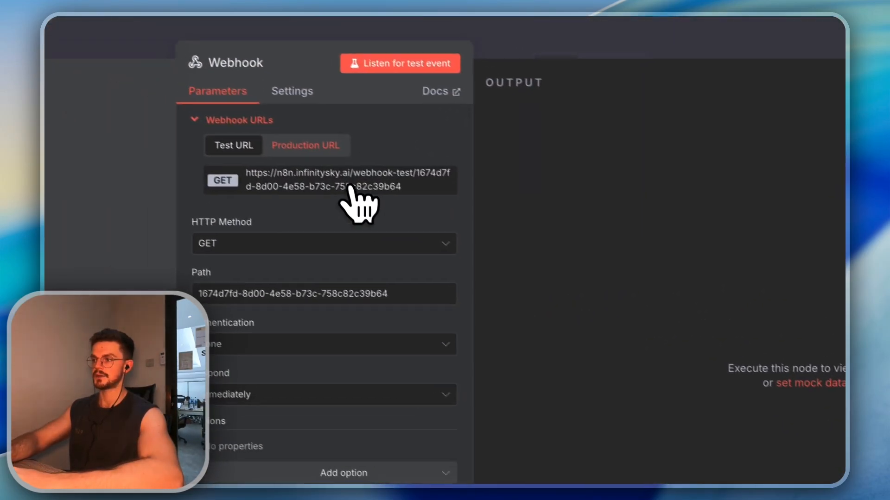
click(325, 148)
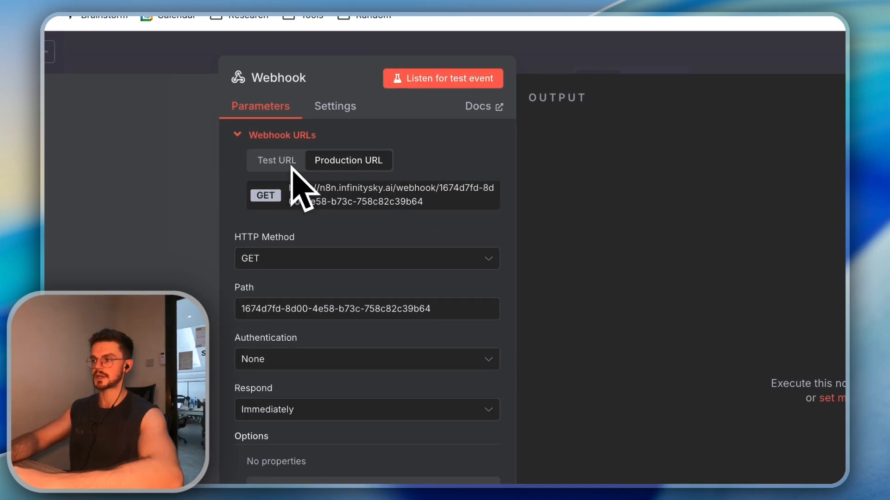
click(251, 146)
click(278, 145)
click(285, 162)
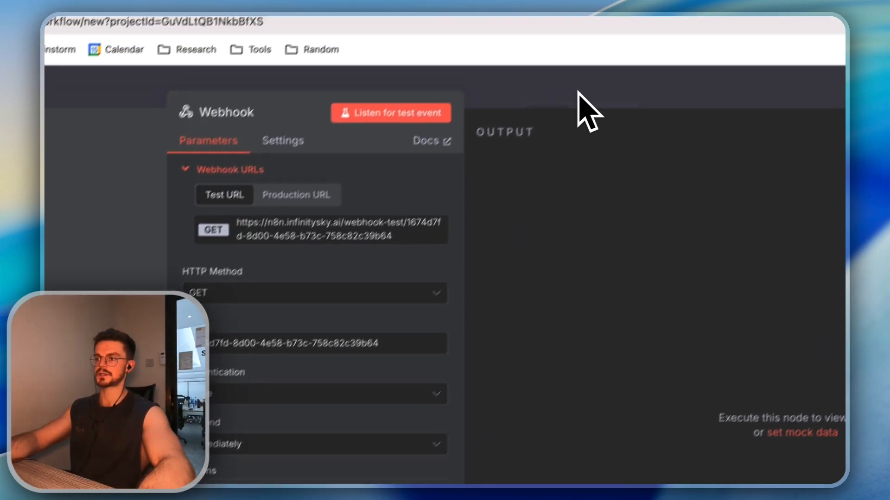
click(629, 57)
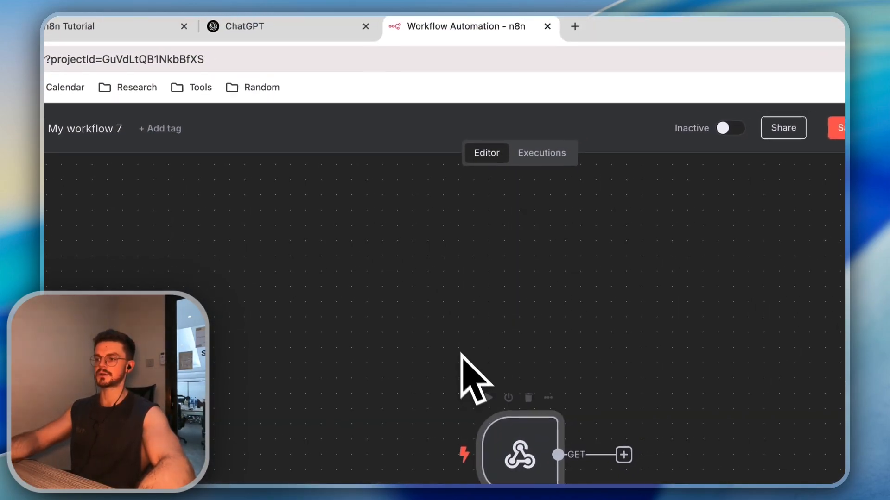
click(391, 306)
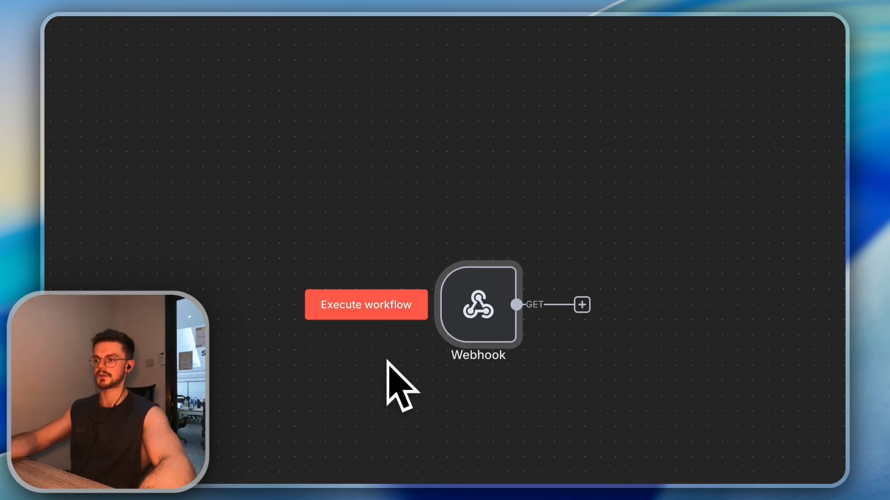
Activate the workflow and reopen the Webhook node's HTTP Method choices, currently GET
mouse_move(450, 242)
mouse_down()
mouse_move(575, 246)
mouse_move(450, 242)
mouse_up()
click(591, 248)
double_click(530, 278)
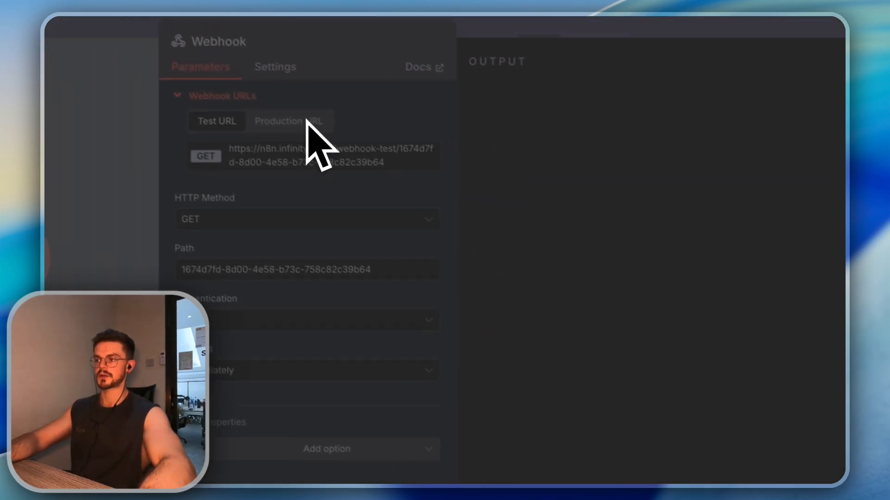
click(139, 171)
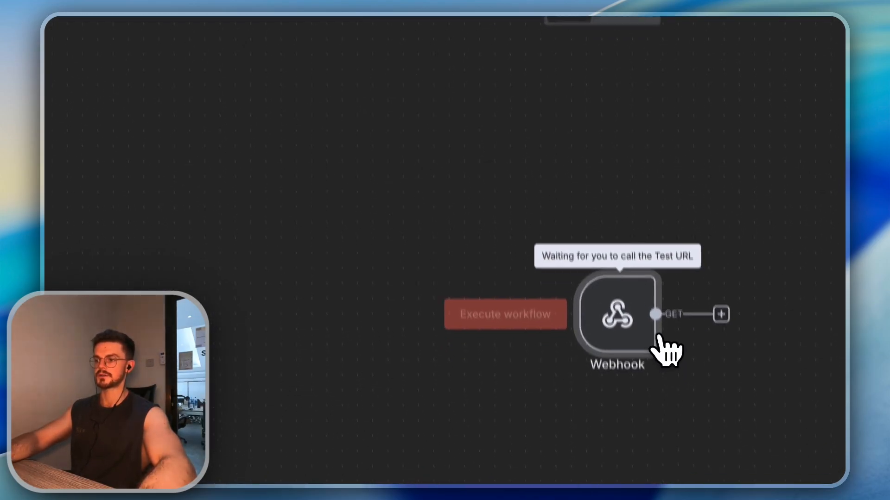
double_click(657, 338)
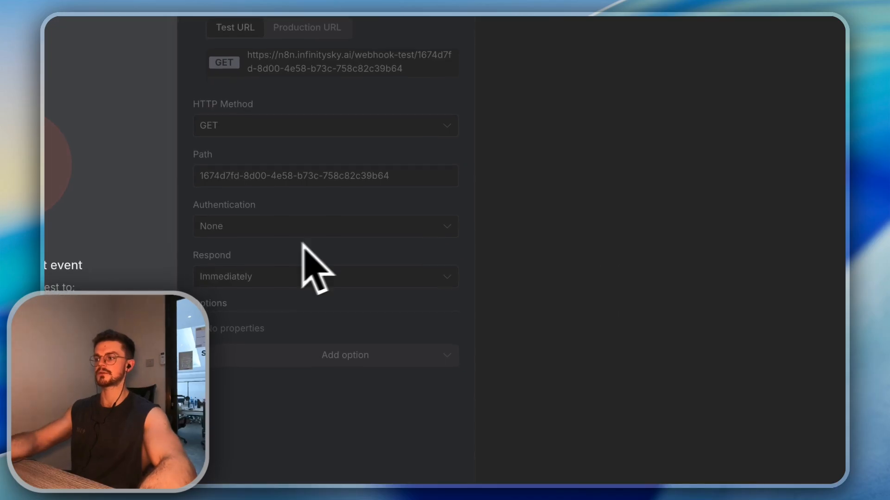
click(704, 19)
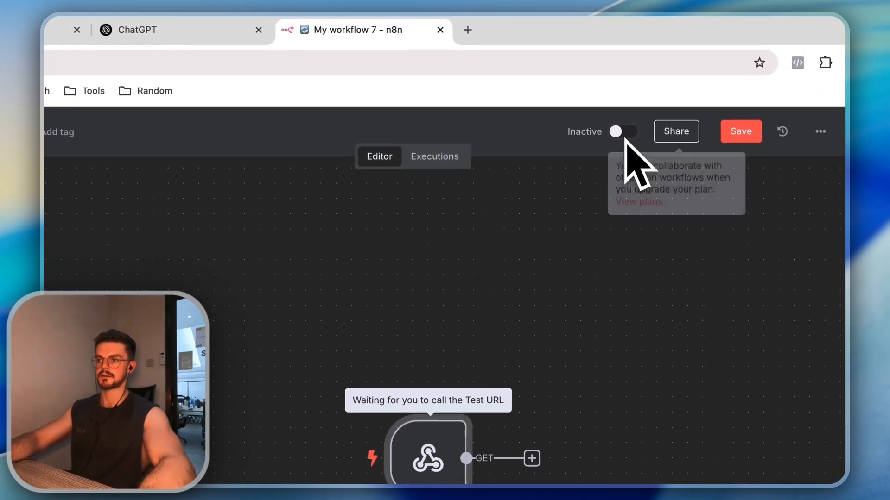
click(822, 20)
click(452, 482)
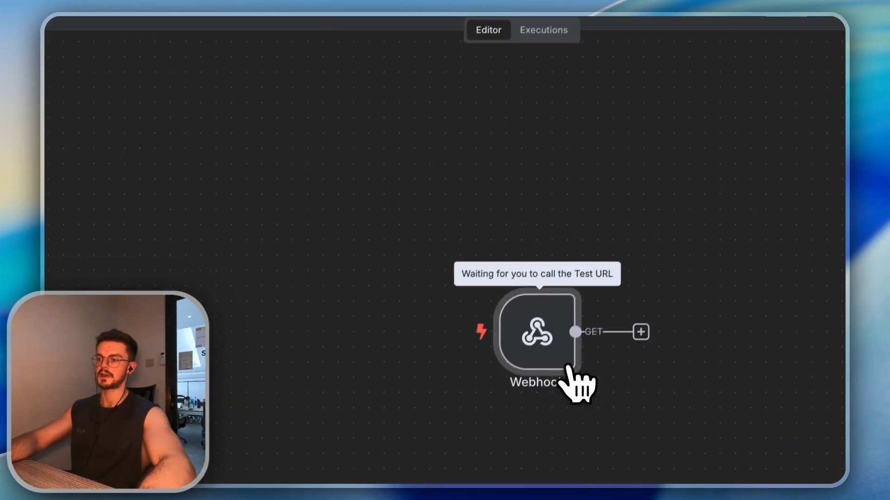
double_click(576, 327)
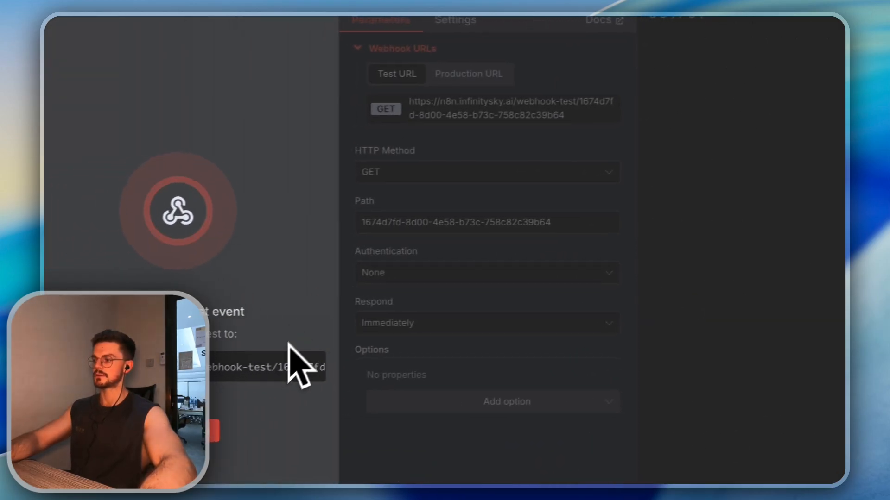
click(444, 173)
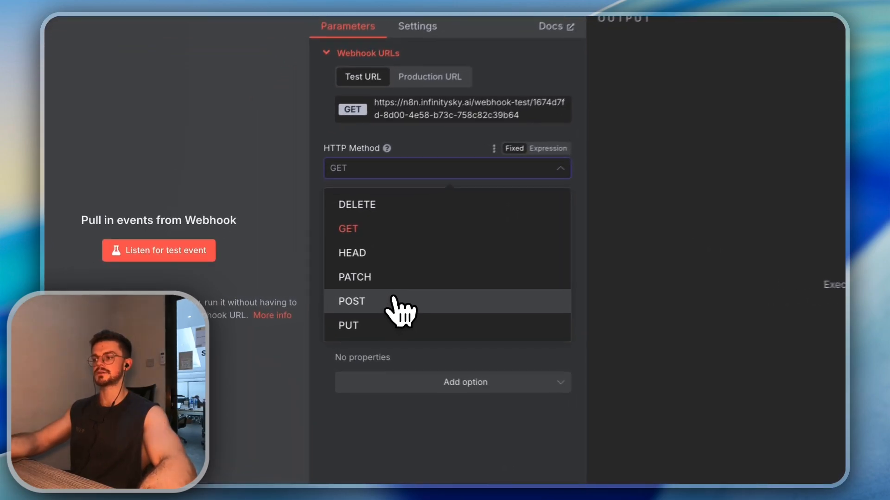
Set the webhook's HTTP Method to POST, check its Path value, and return to the tldraw board
click(310, 298)
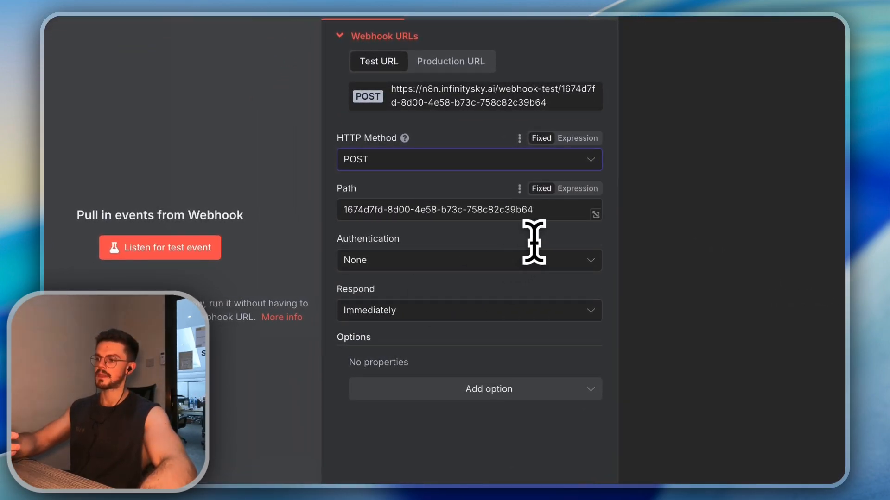
drag(534, 213, 343, 213)
click(397, 203)
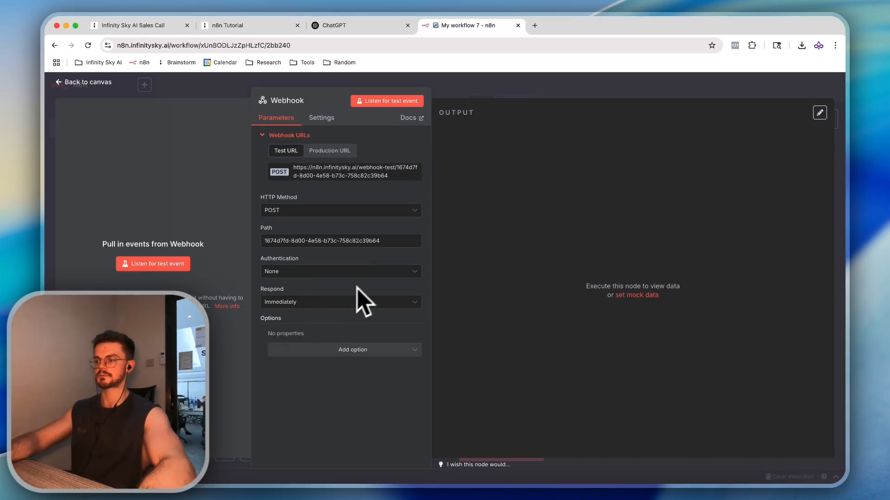
key(super+2)
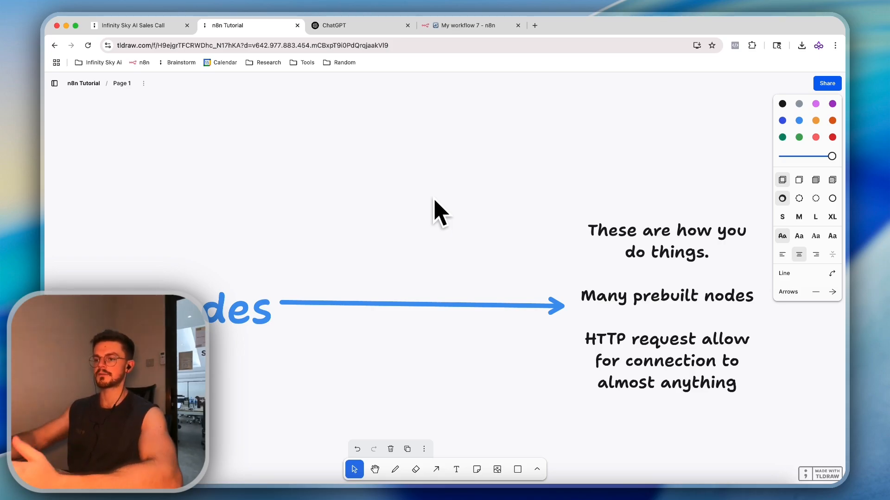
Start the workflow with a 'Trigger manually' node and browse the AI nodes to follow it
click(461, 25)
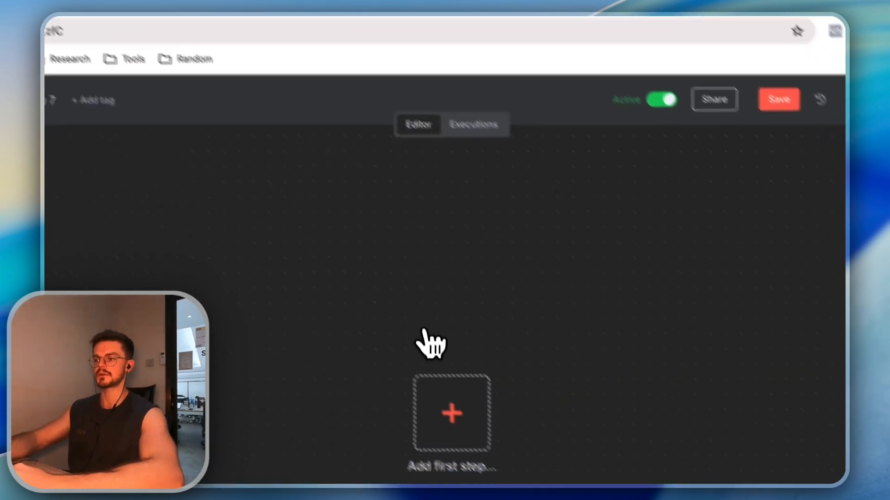
click(452, 412)
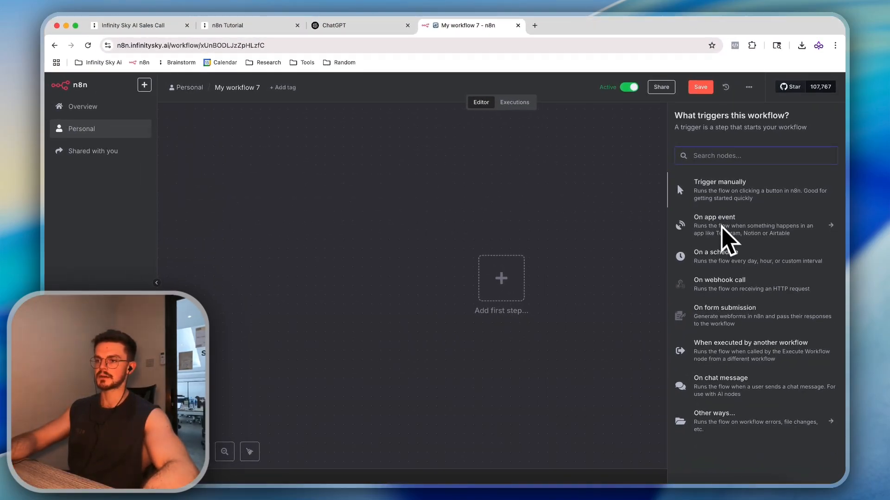
click(720, 183)
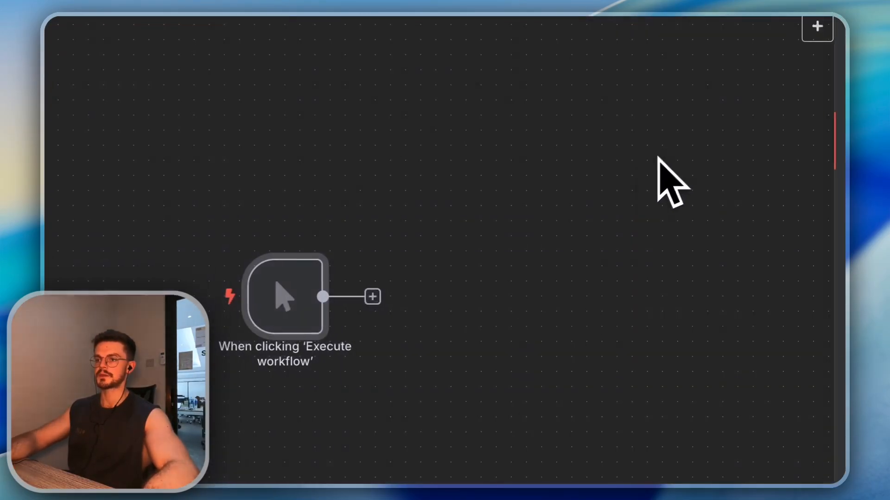
click(373, 297)
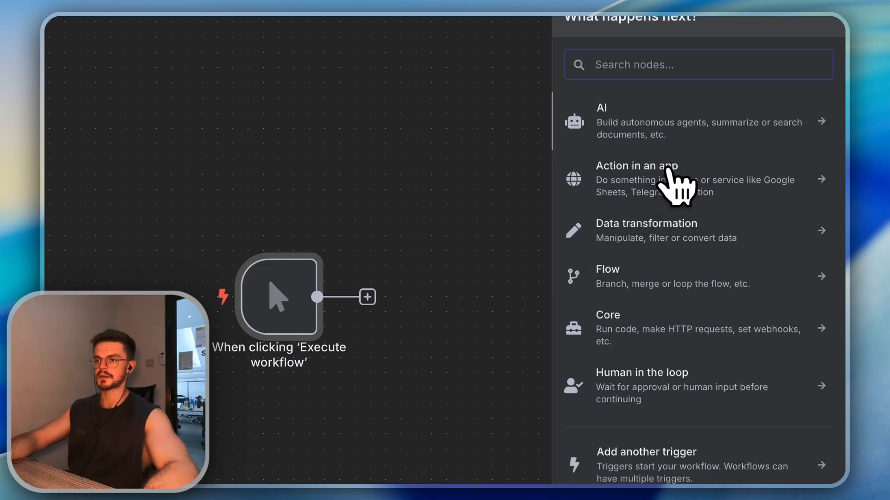
click(691, 134)
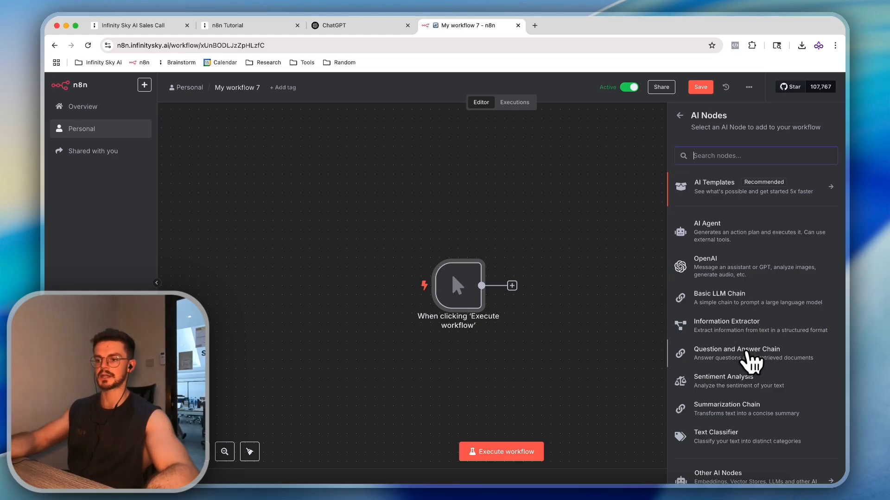
scroll(753, 408, down, 1)
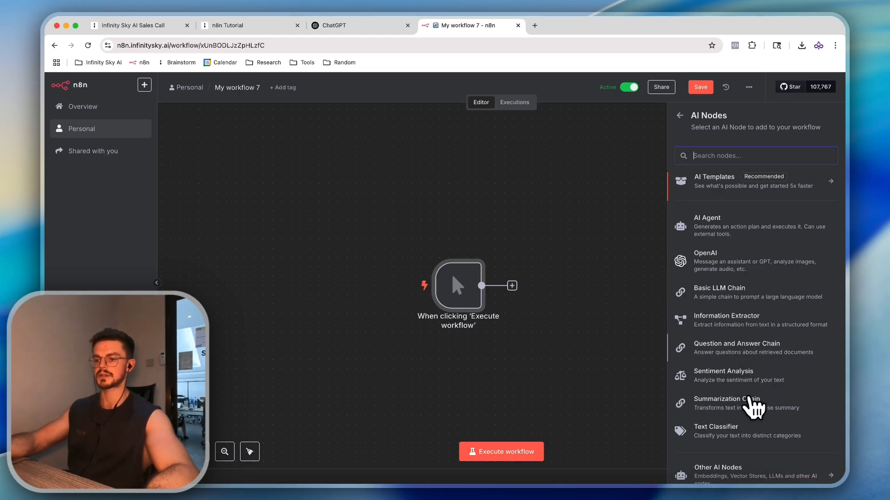
scroll(754, 407, down, 2)
scroll(759, 384, up, 2)
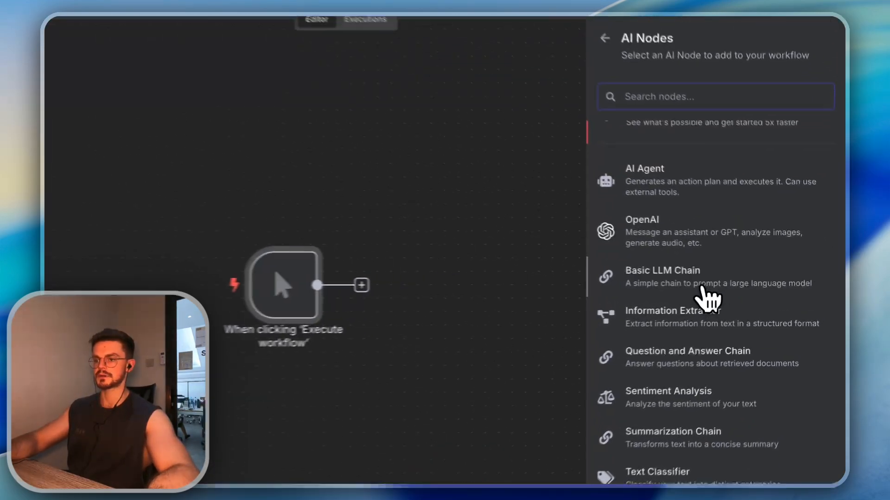
Add a Basic LLM Chain using a Define below prompt: 'Can you make me a list of 100 business names for an AI Agency'
click(709, 299)
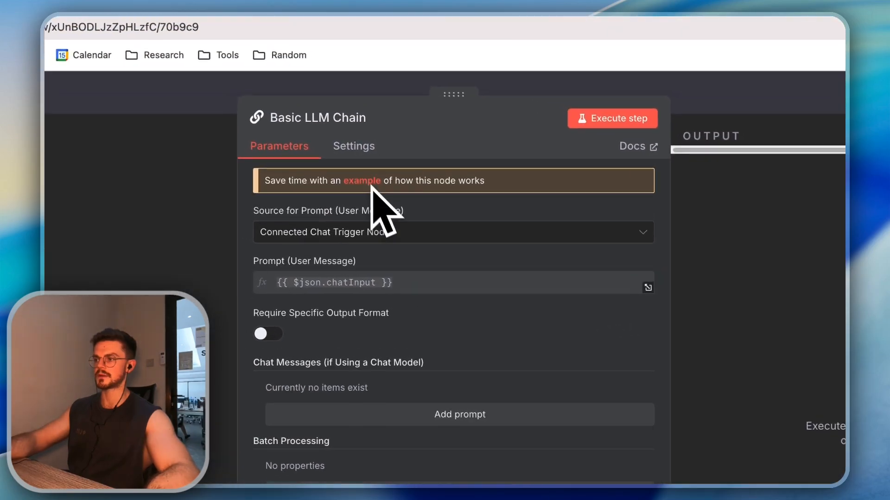
click(383, 231)
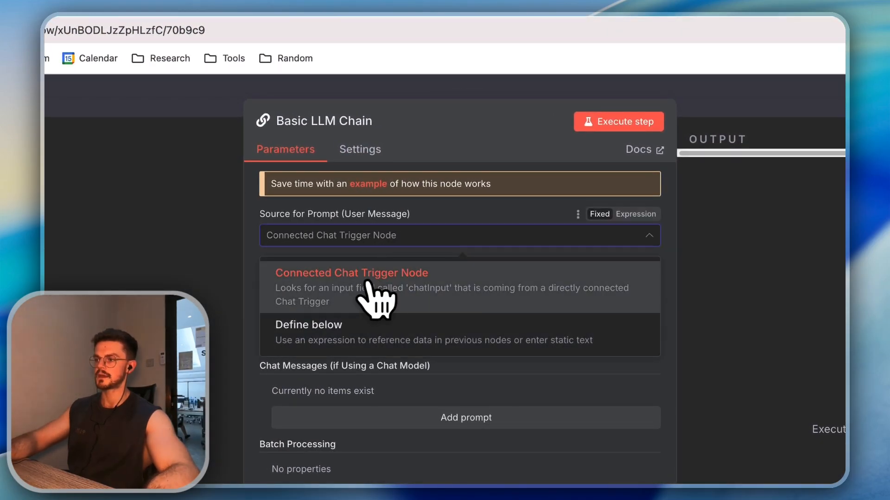
click(387, 334)
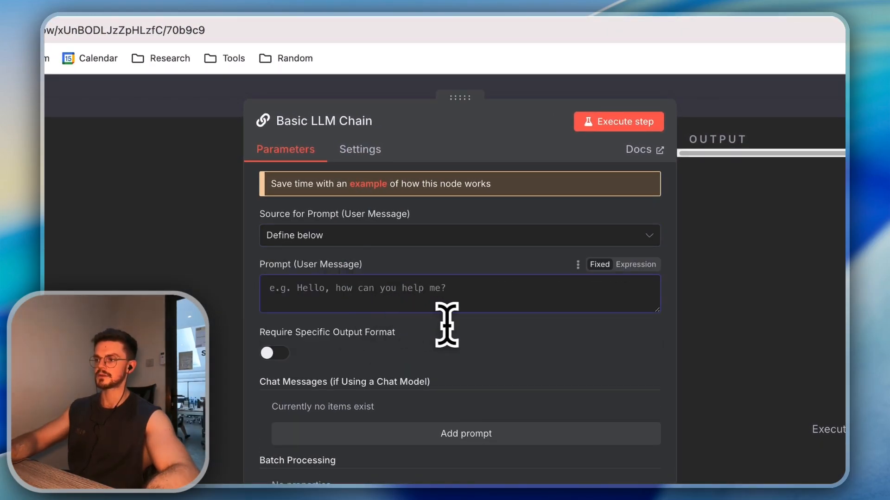
text(Can you make me a)
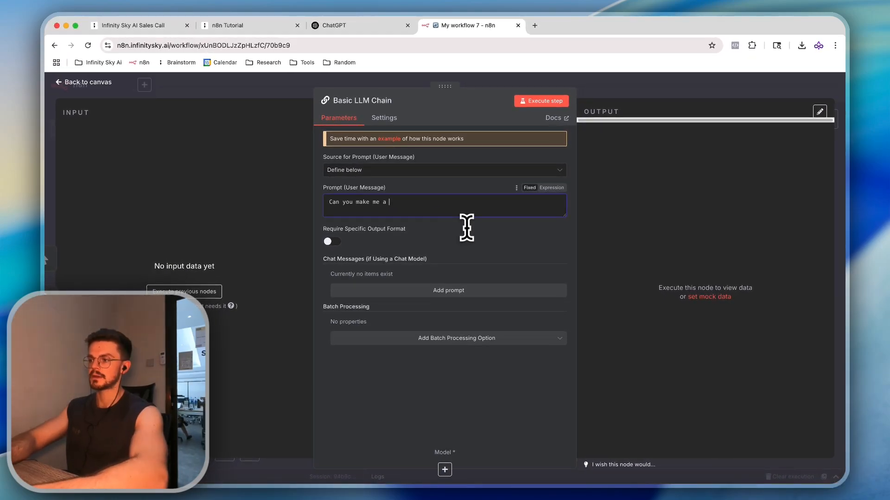
text( list of 100 business nam)
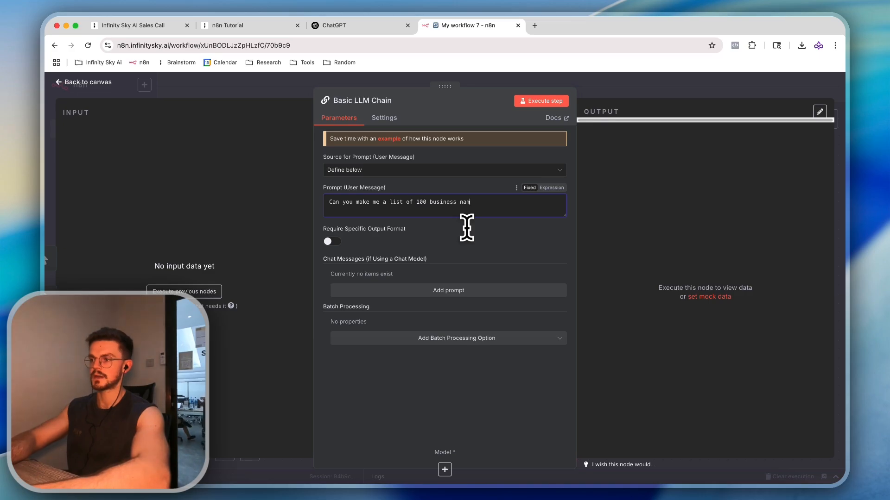
text(es for an AI Agency)
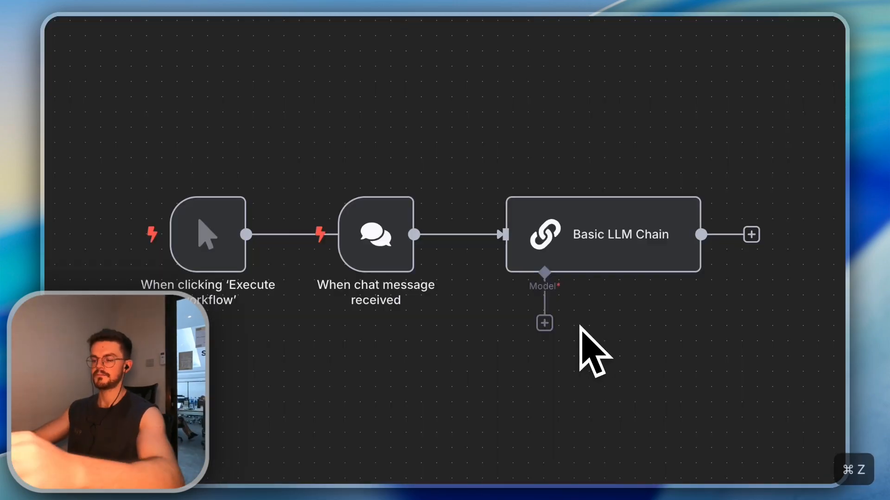
Attach an OpenRouter Chat Model as the chain's language model, then open a new browser tab
click(544, 323)
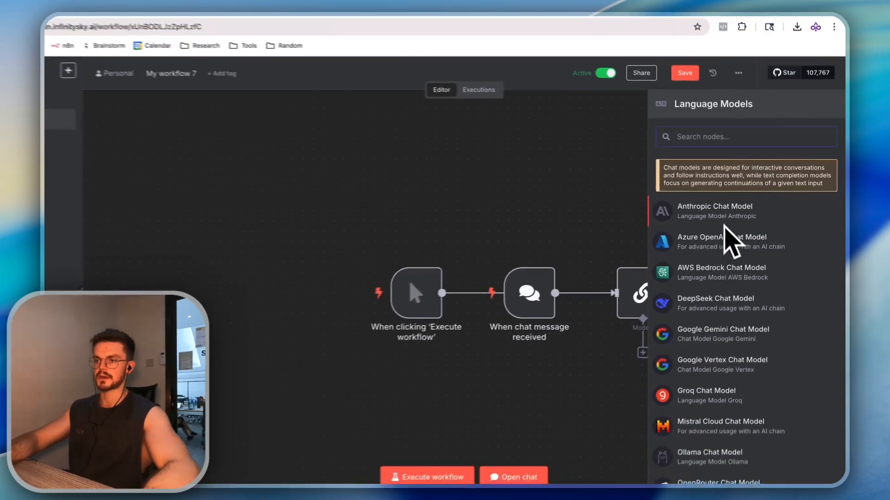
text(open)
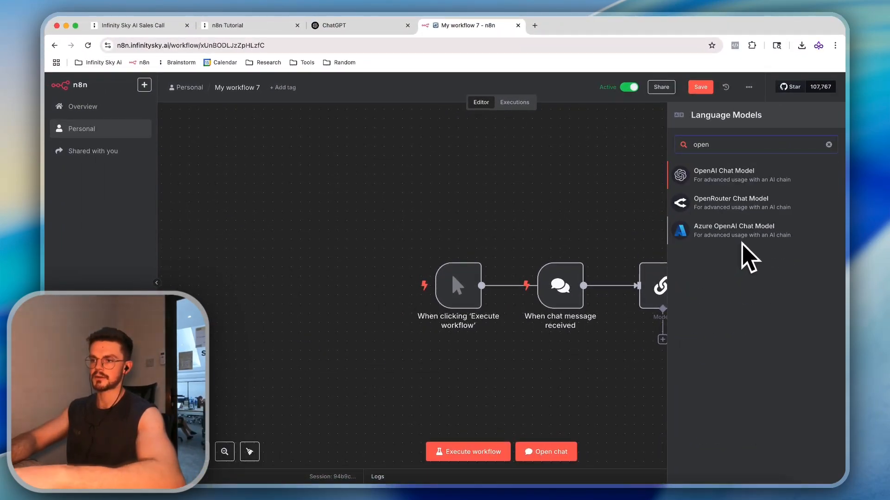
key(Down)
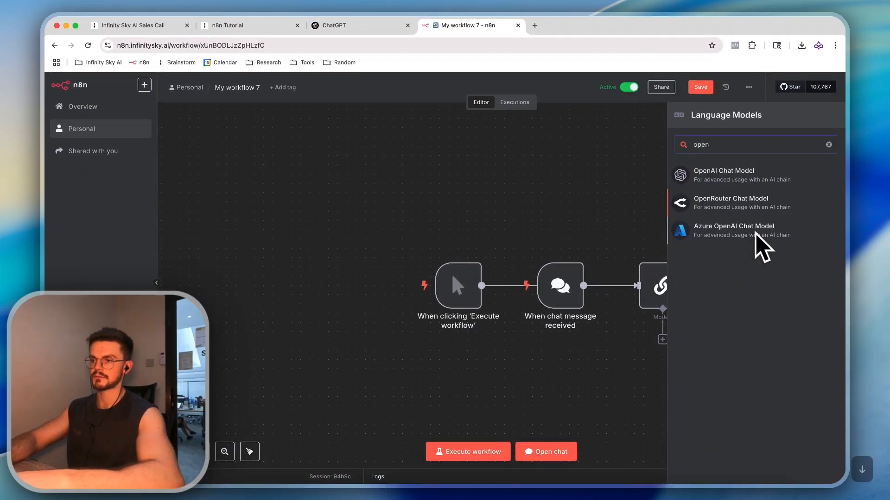
key(Return)
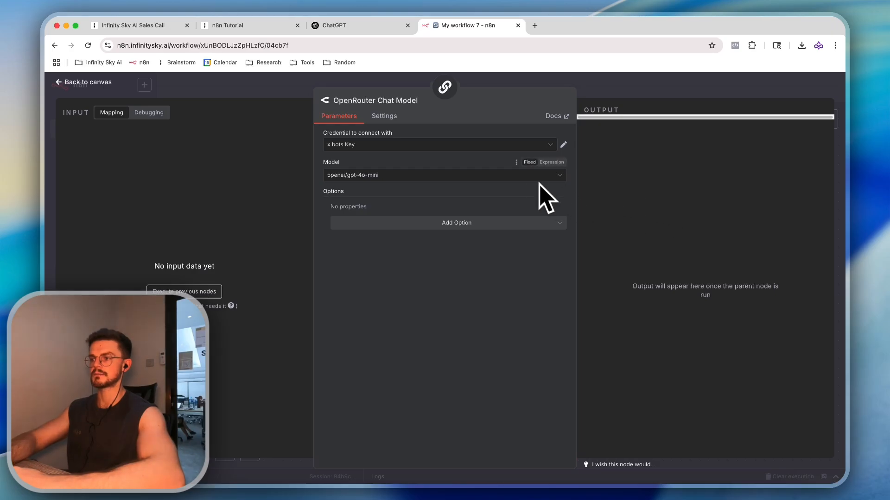
click(535, 26)
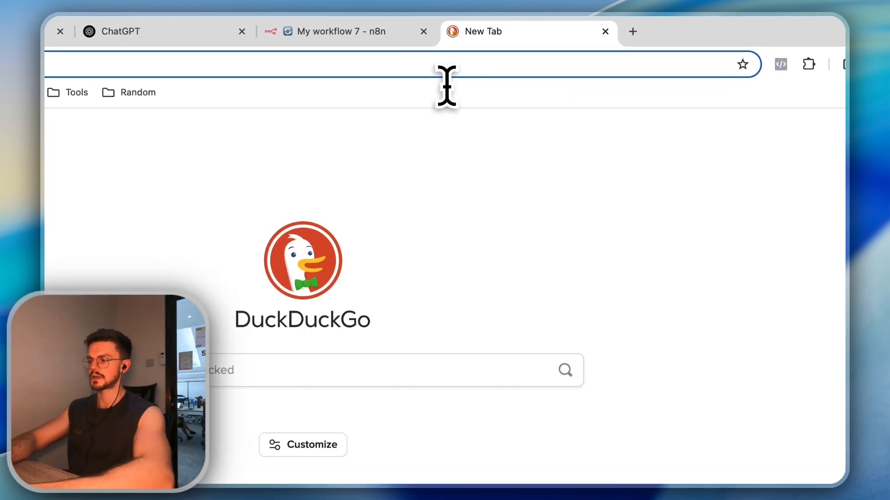
On openrouter.ai, create a new API key named 'n8n Temp'
text(open)
key(Return)
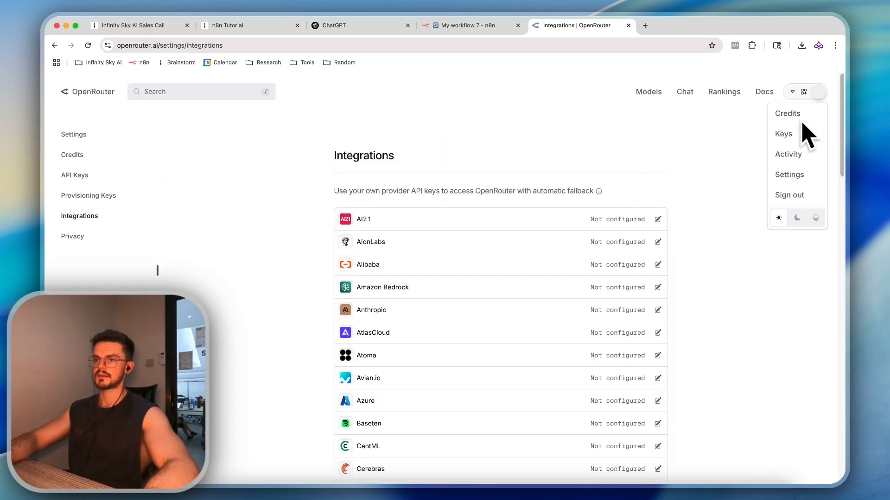
click(785, 135)
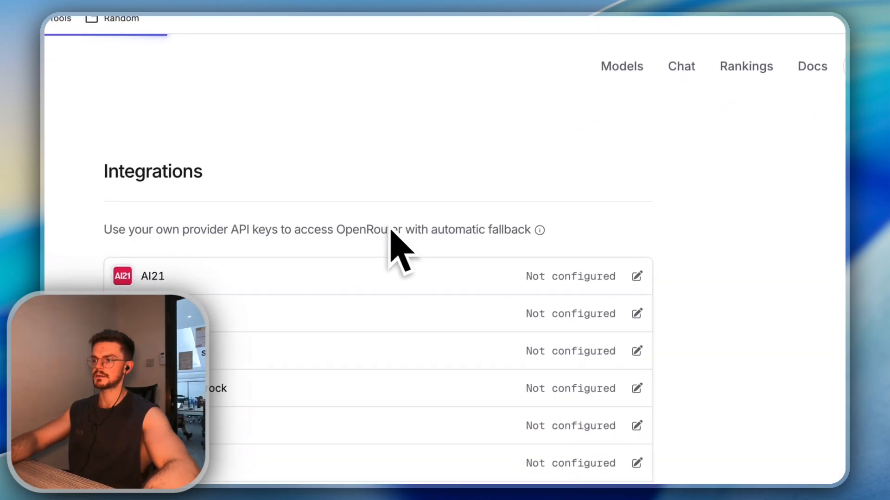
click(583, 167)
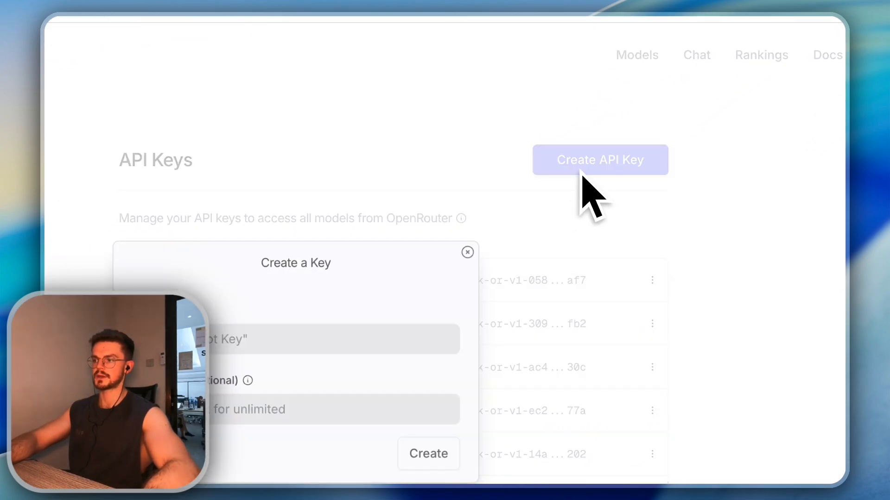
click(317, 351)
text(n8n)
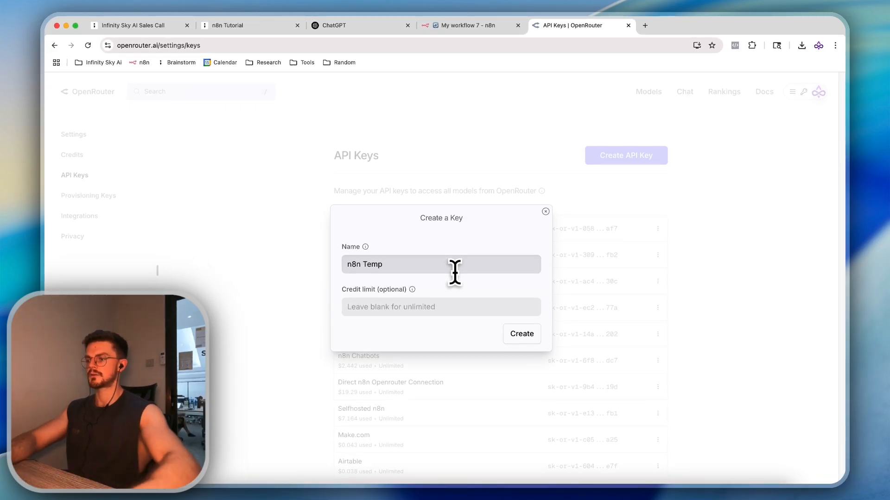
text( Temp)
click(520, 332)
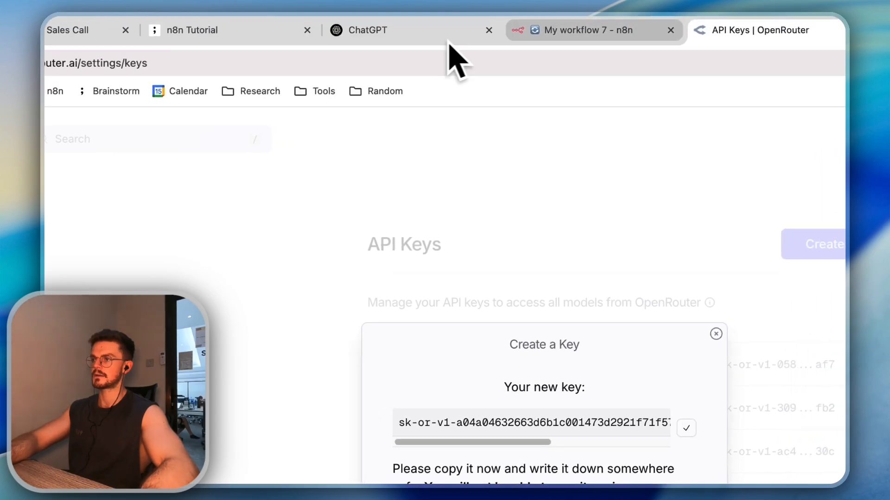
In n8n, create a new OpenRouter credential named 'Temp Key' with the copied API key, then save and test it
click(540, 32)
click(734, 227)
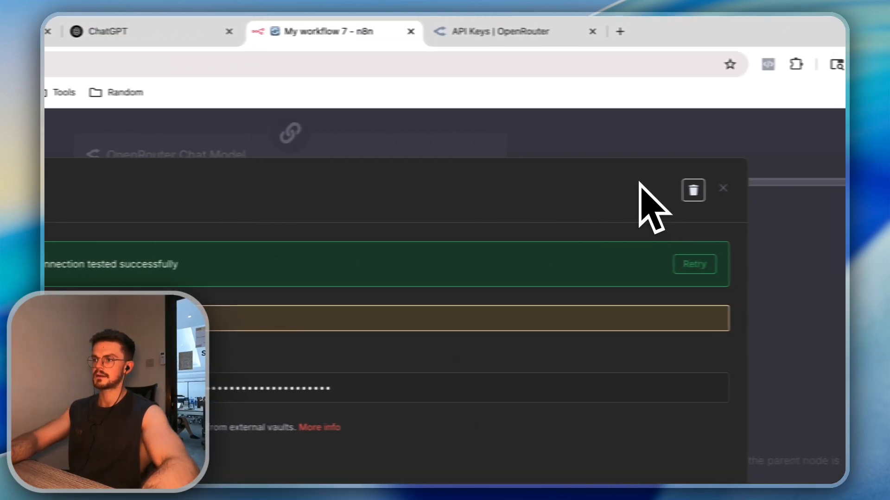
click(651, 187)
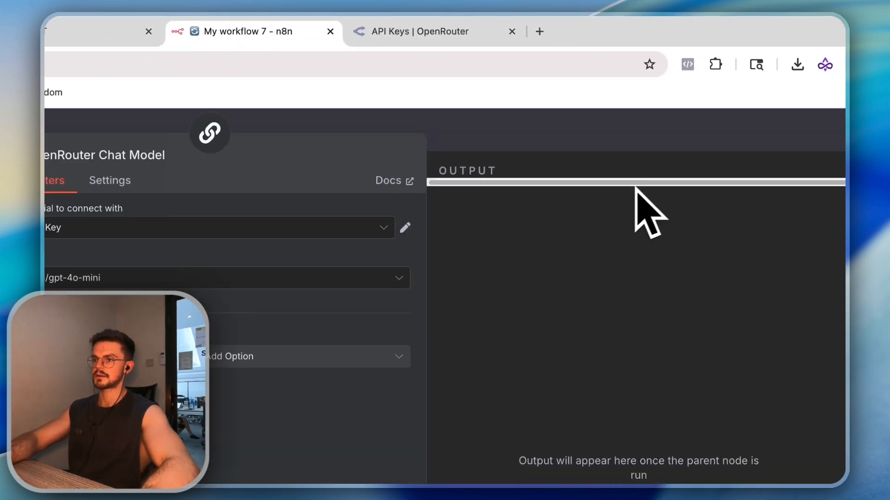
click(393, 227)
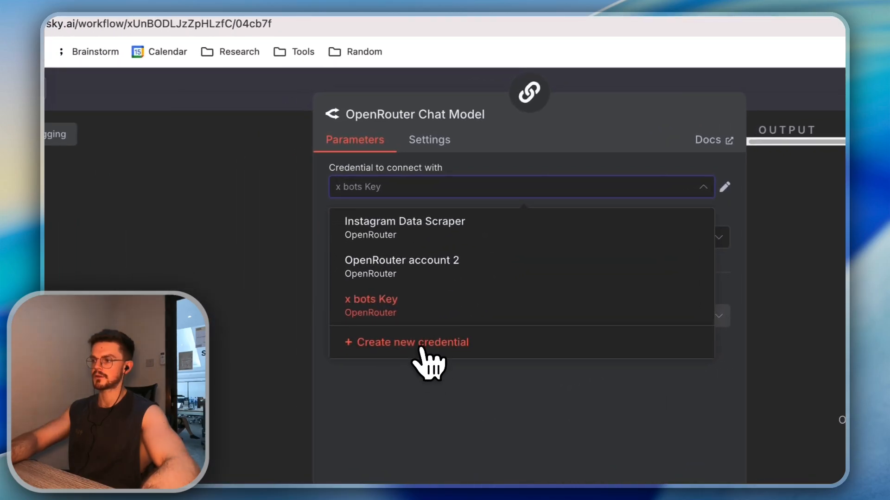
click(419, 344)
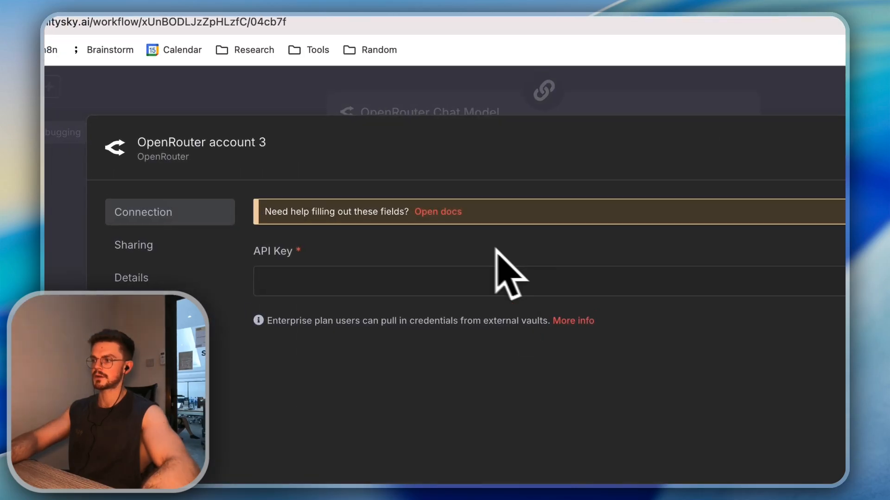
click(245, 143)
key(super+a)
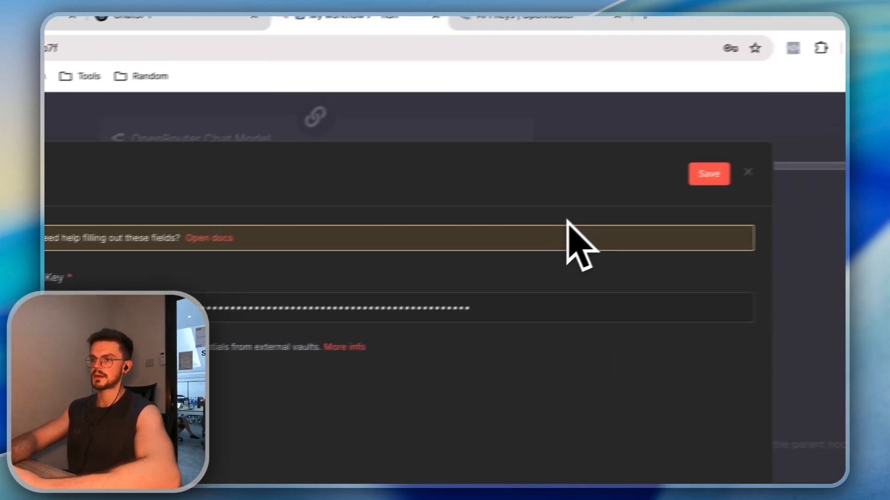
click(709, 173)
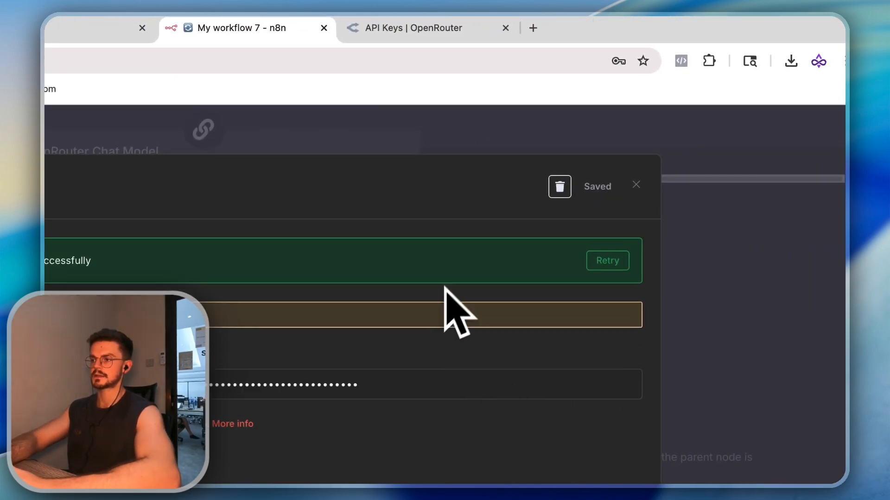
click(504, 149)
Confirm 'n8n Temp' appears in the OpenRouter keys list, then go back to n8n
click(440, 29)
click(562, 167)
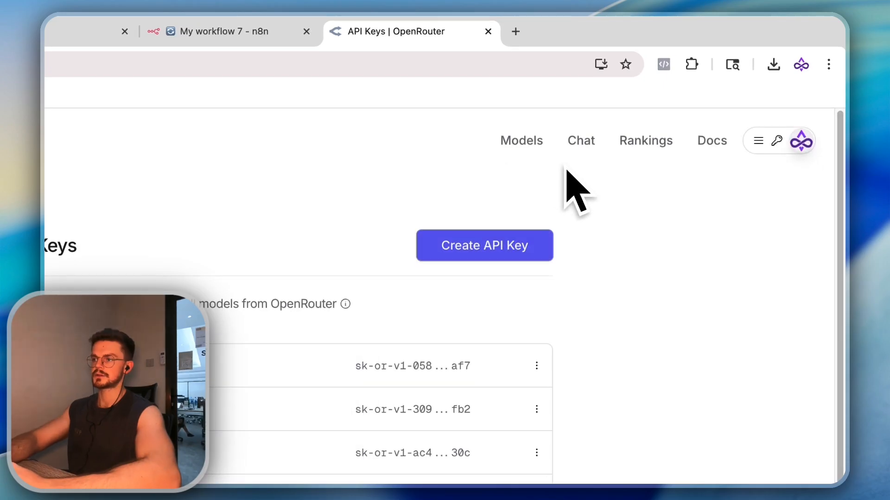
click(748, 209)
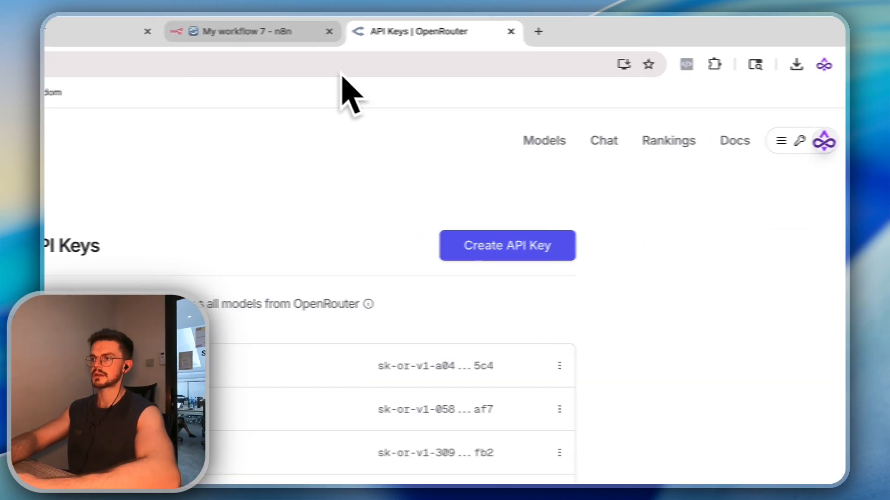
click(259, 31)
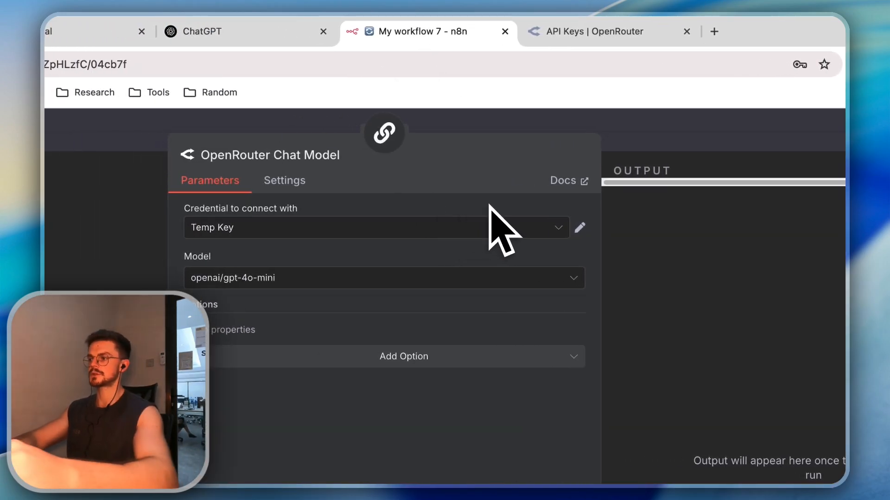
Set the OpenRouter Chat Model to openai/gpt-4.1
click(331, 278)
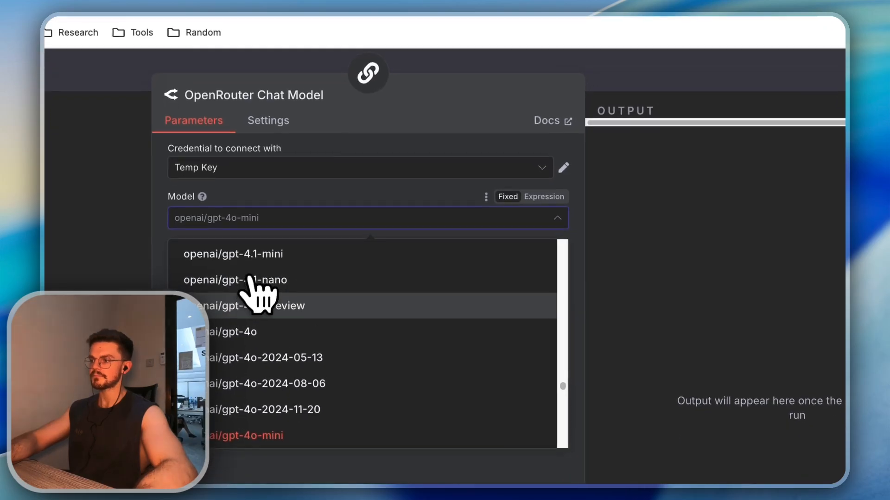
scroll(297, 349, up, 3)
click(284, 338)
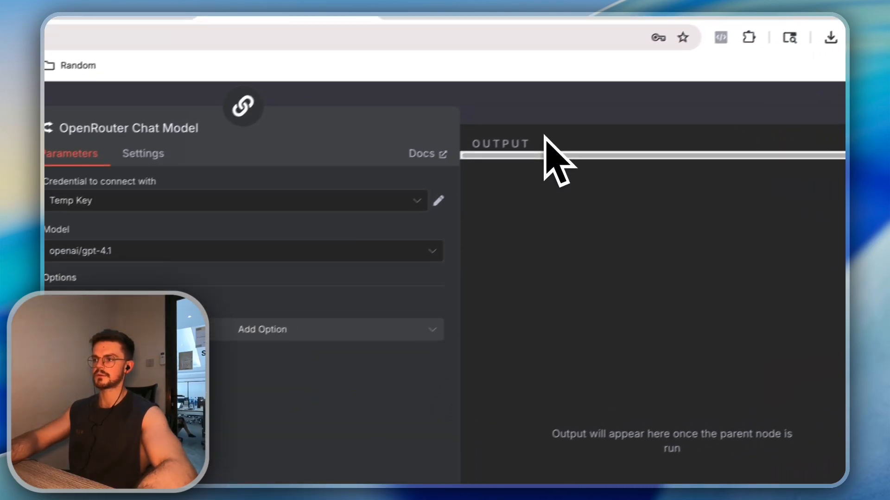
click(672, 71)
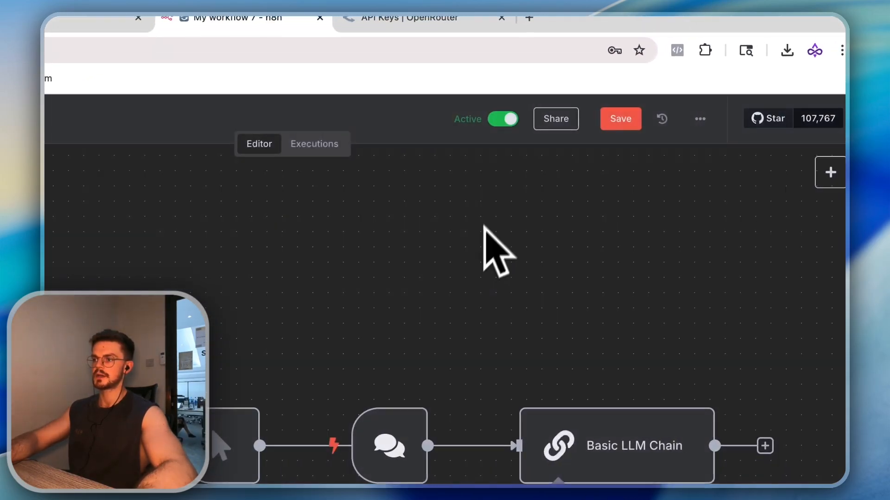
Remove the 'When chat message received' trigger so the manual trigger feeds the Basic LLM Chain
scroll(539, 354, right, 2)
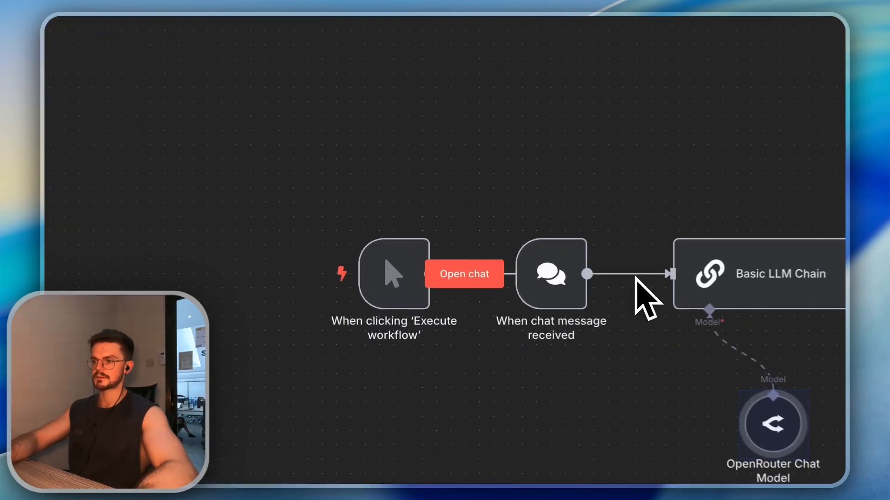
click(597, 274)
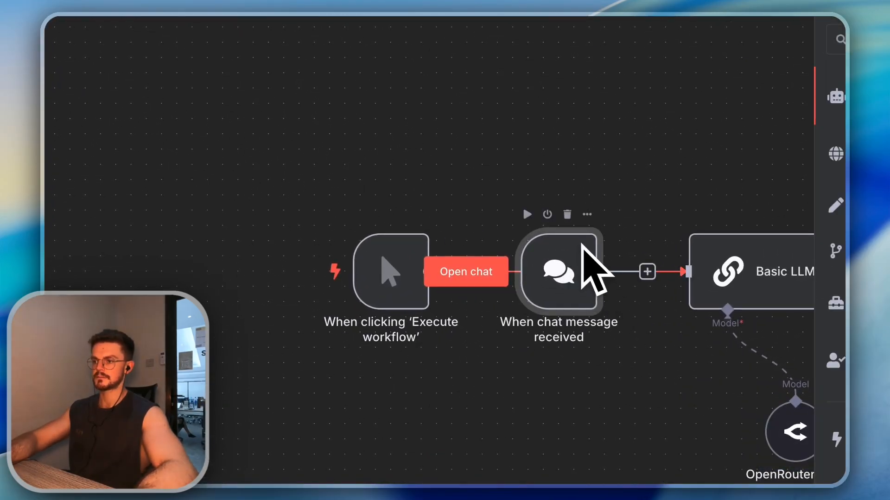
scroll(616, 254, right, 5)
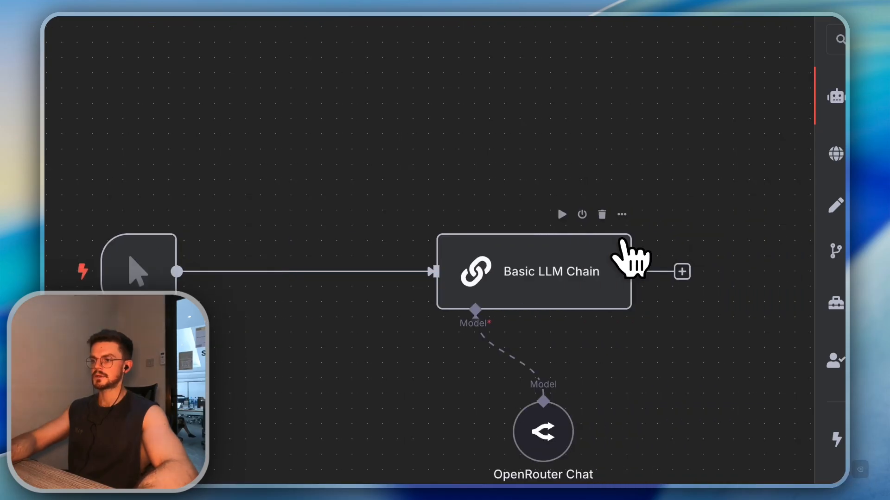
click(598, 273)
Run the workflow from the manual trigger and review the Basic LLM Chain's prompt
click(48, 274)
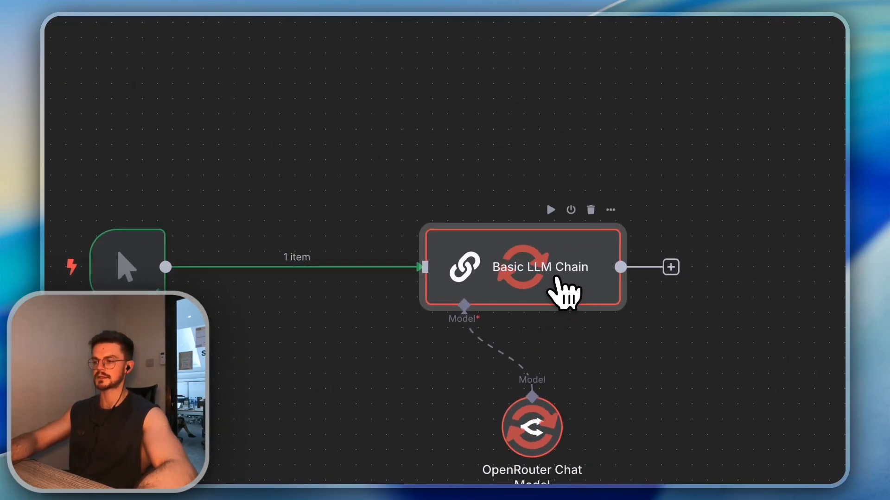
double_click(558, 278)
drag(638, 151, 623, 356)
drag(570, 298, 245, 106)
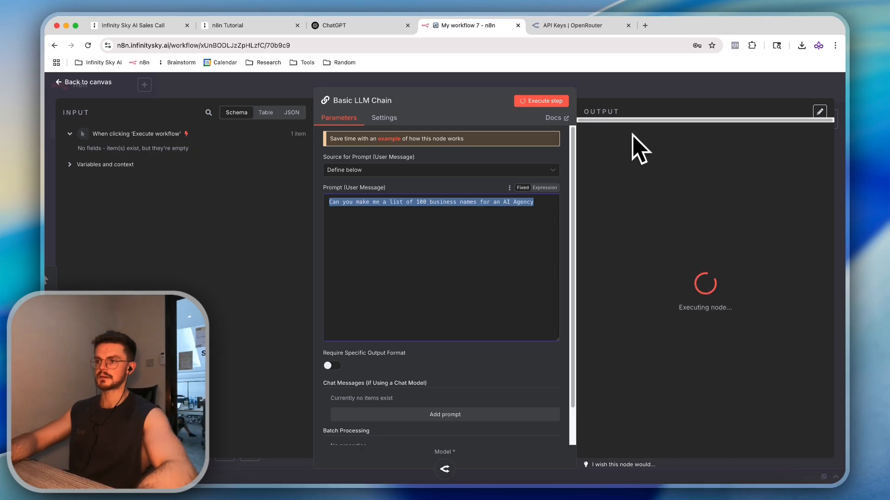
click(641, 87)
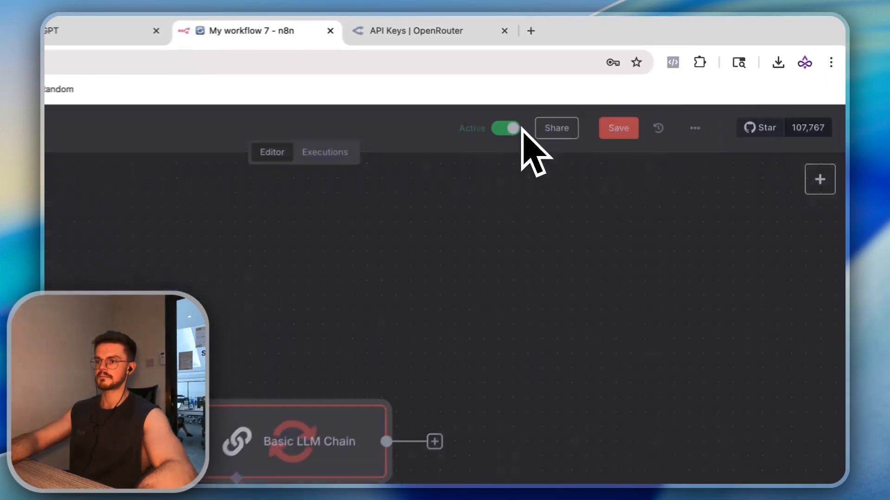
Inspect the chain's output of 100 numbered AI agency business names, then return to the canvas
click(380, 393)
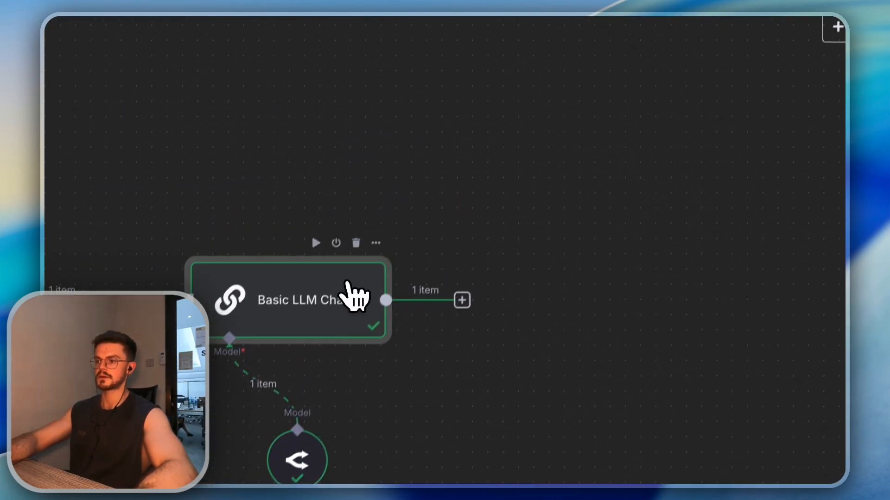
double_click(431, 214)
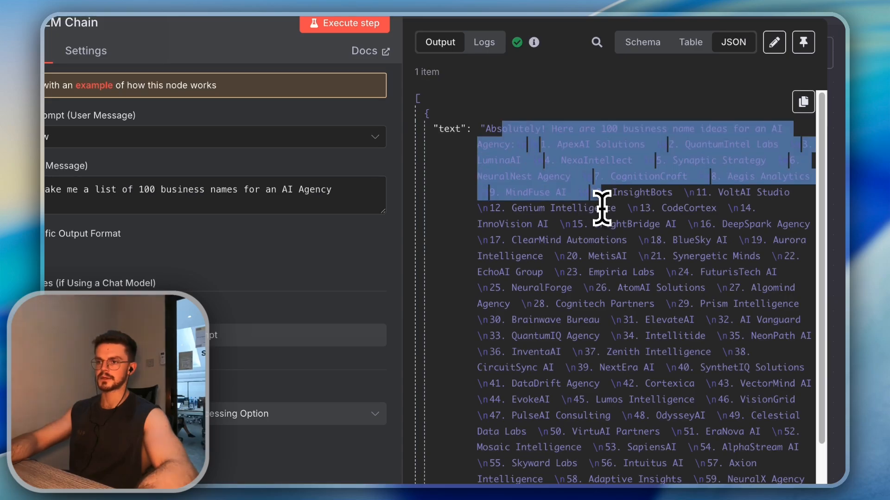
drag(601, 209, 615, 407)
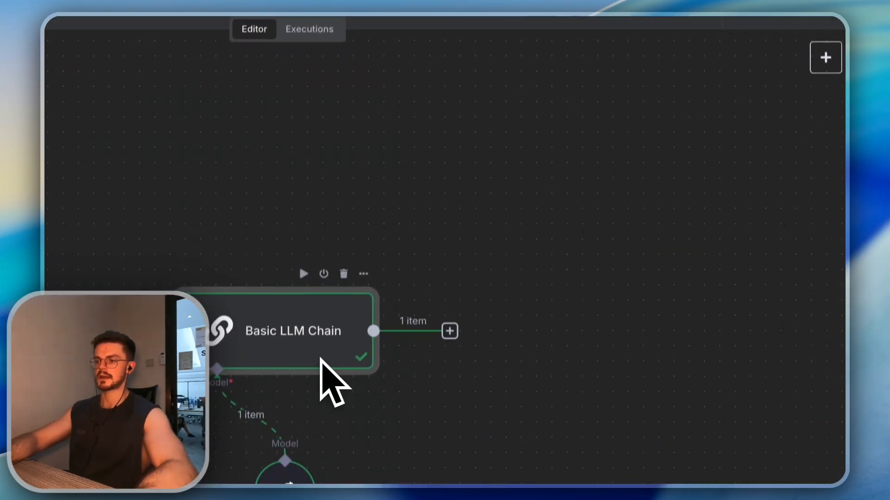
double_click(320, 359)
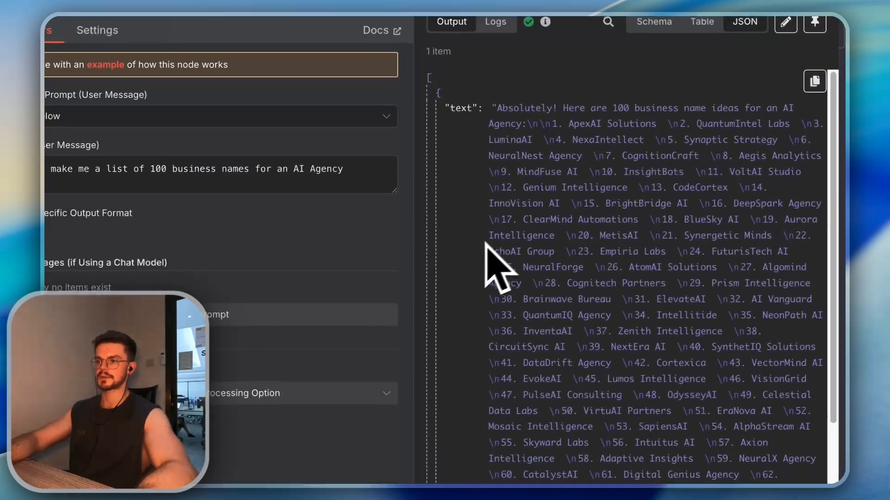
scroll(609, 255, down, 5)
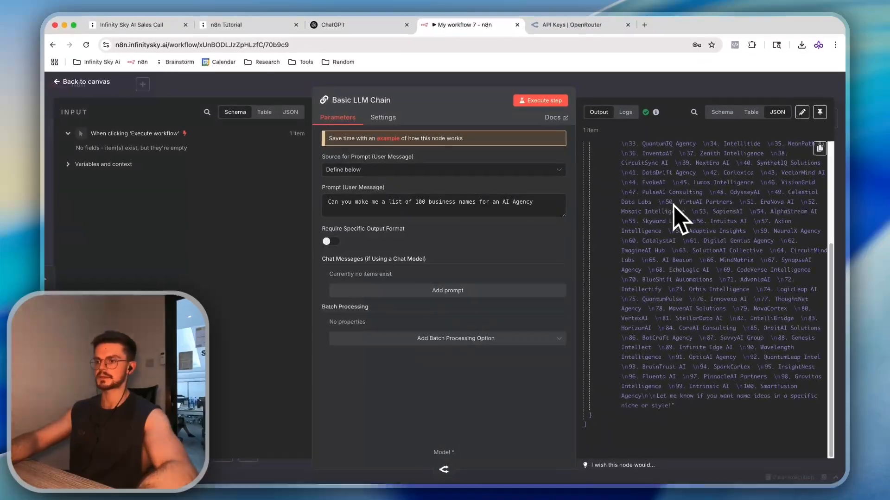
key(Escape)
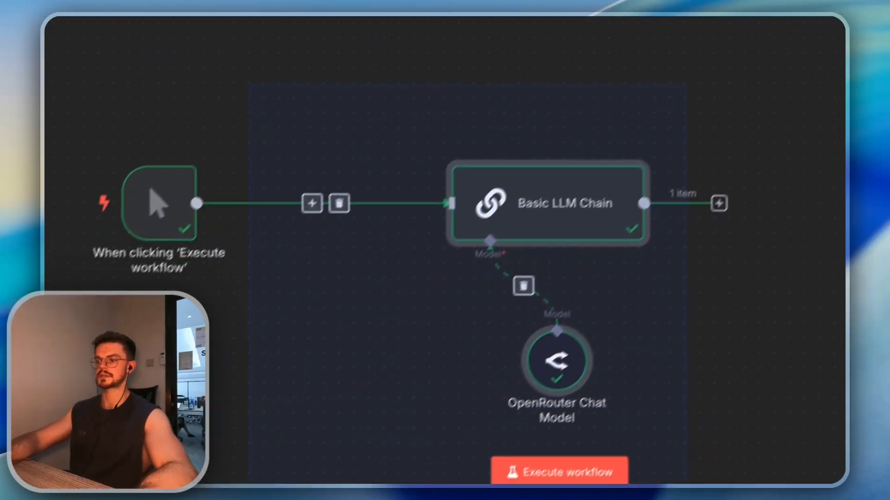
Delete the Basic LLM Chain and OpenRouter nodes, then scroll through the app action list after the trigger
drag(248, 484, 370, 452)
key(BackSpace)
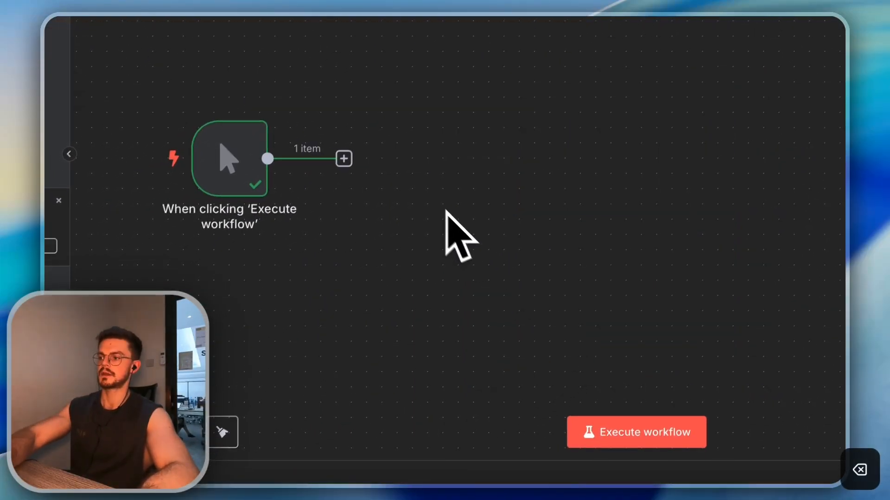
click(344, 158)
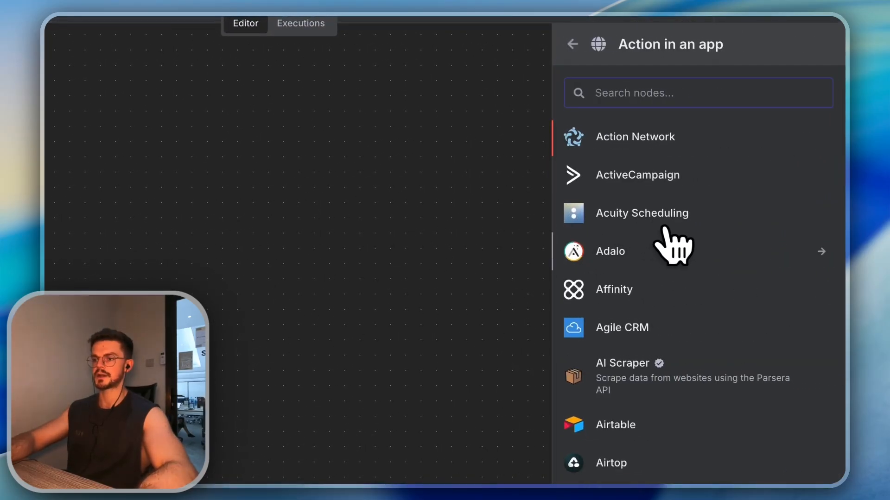
scroll(672, 246, down, 5)
scroll(705, 260, down, 3)
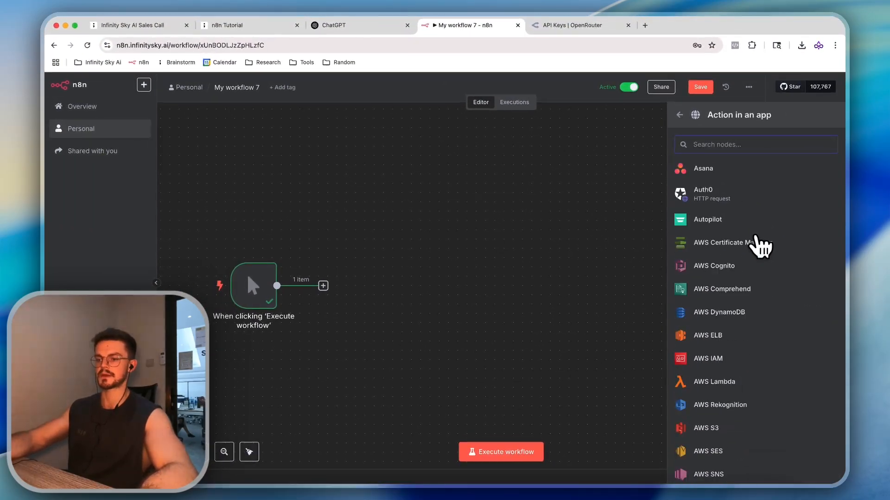
scroll(760, 246, down, 3)
scroll(755, 241, down, 6)
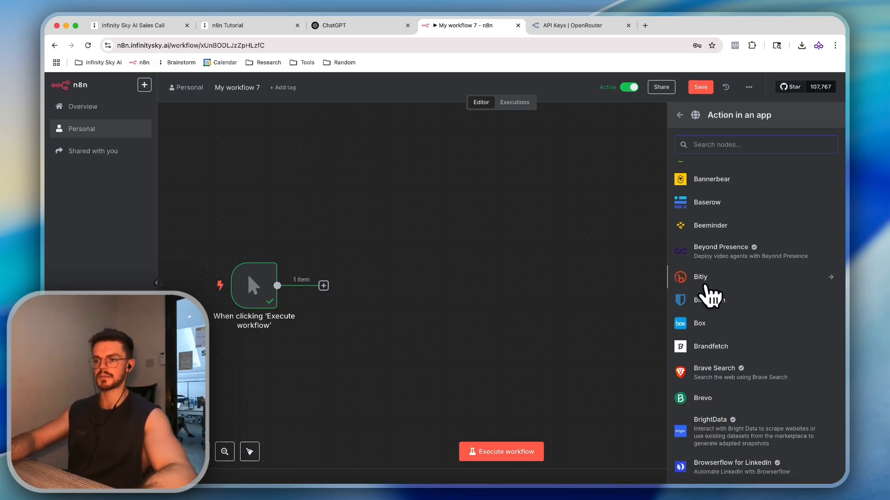
scroll(705, 301, down, 2)
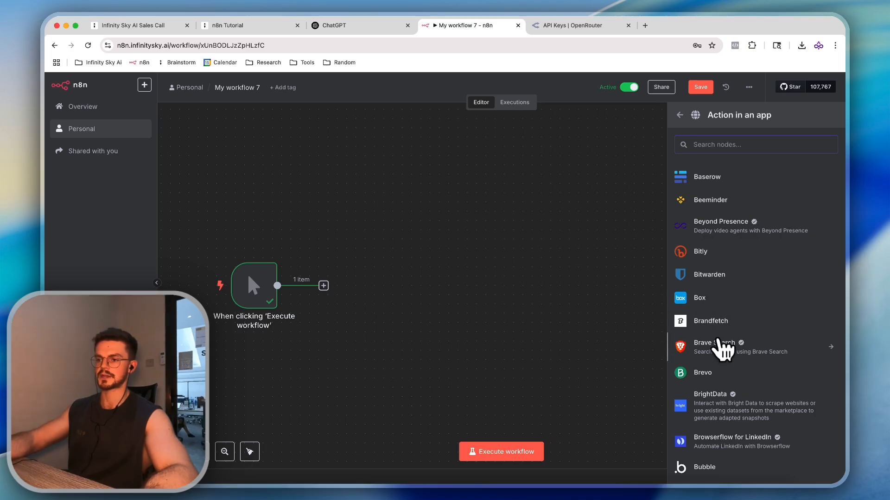
Add a Box node with the Copy a file action and open its documentation
click(713, 297)
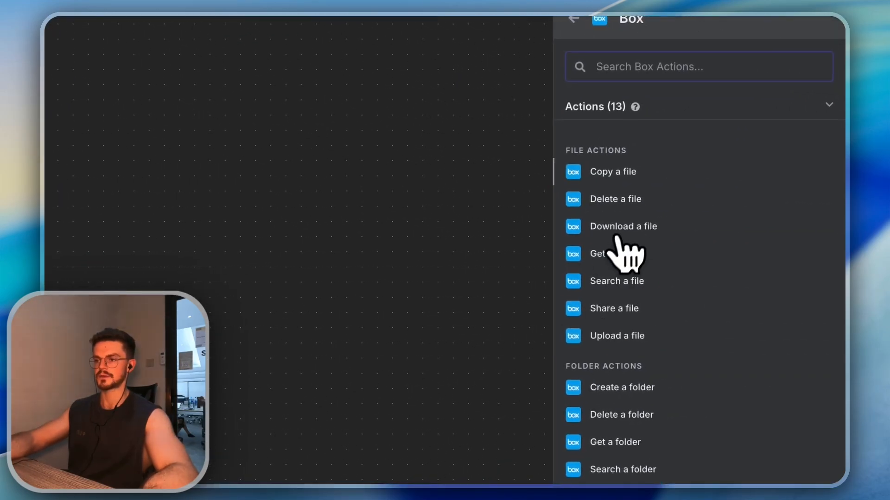
click(642, 181)
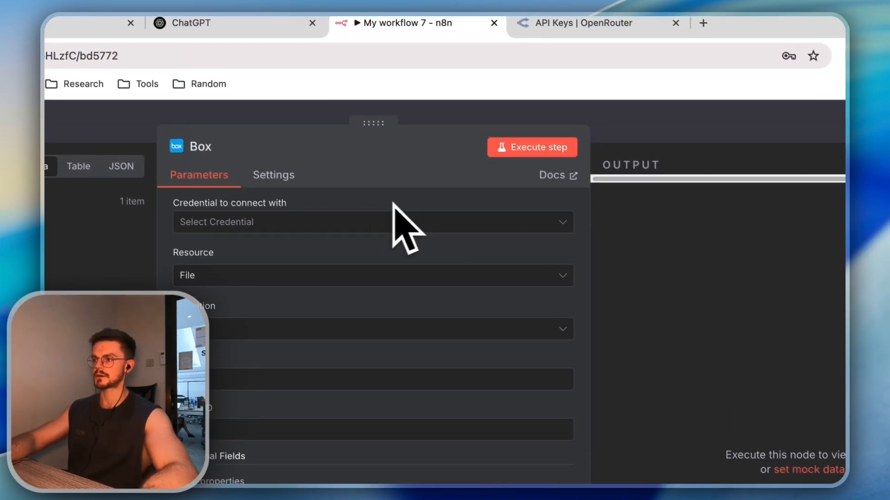
click(483, 111)
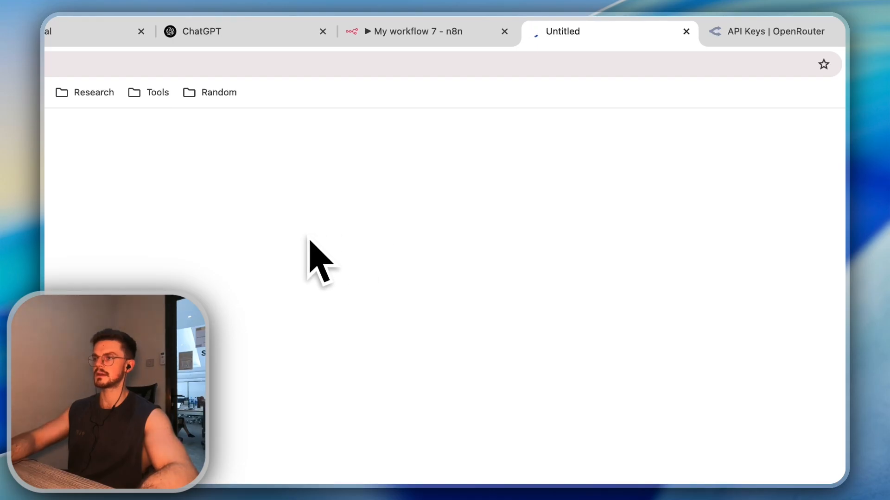
Read through the Box node documentation, then return to the n8n workflow
scroll(332, 217, down, 3)
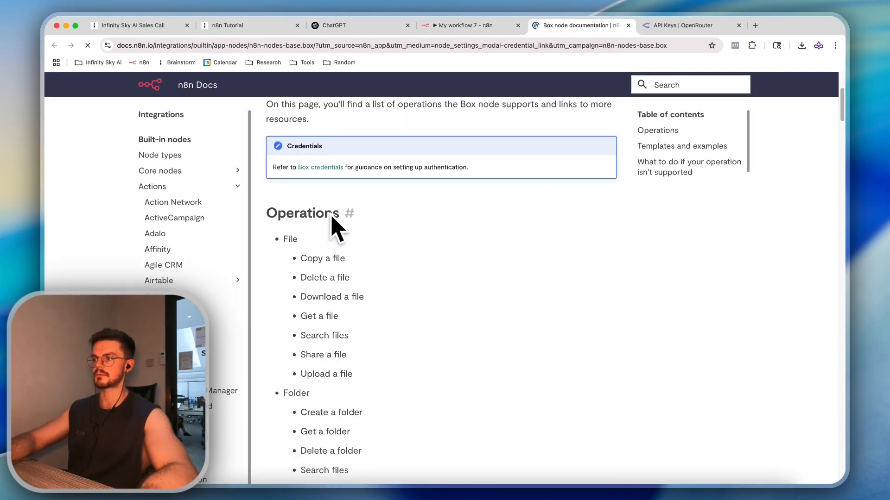
scroll(331, 209, up, 3)
drag(288, 176, 302, 177)
scroll(311, 190, down, 1)
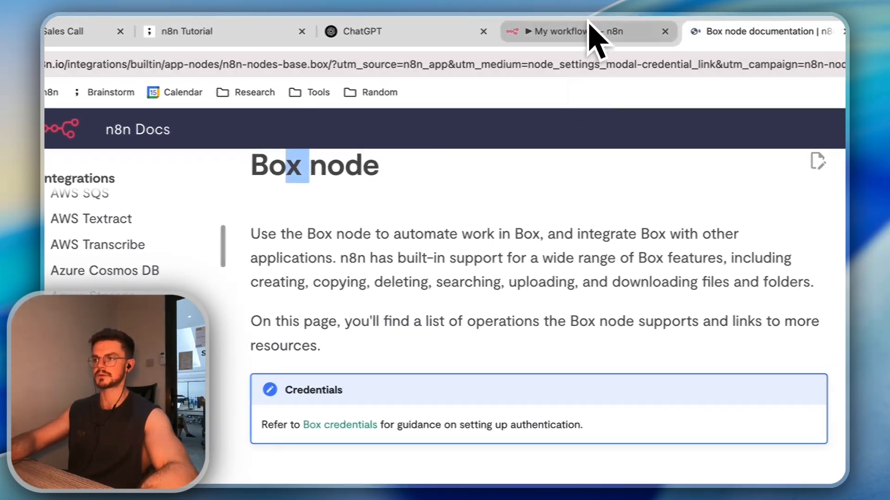
click(589, 24)
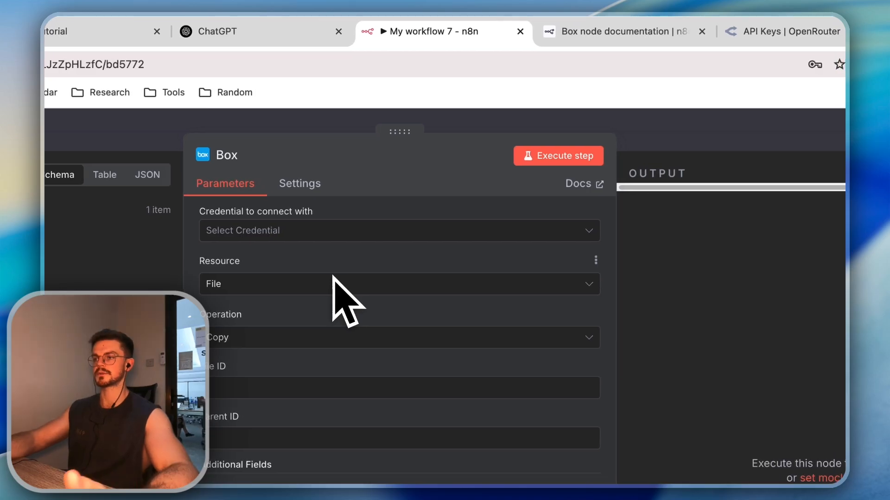
click(566, 32)
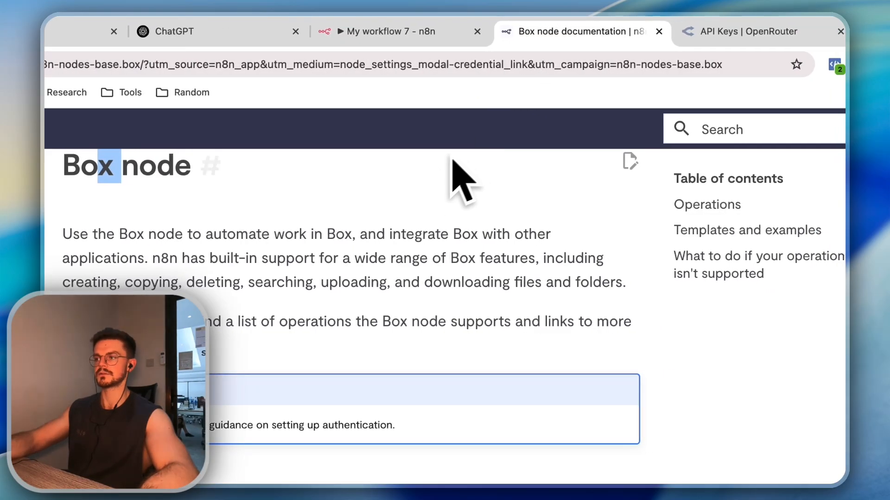
click(399, 31)
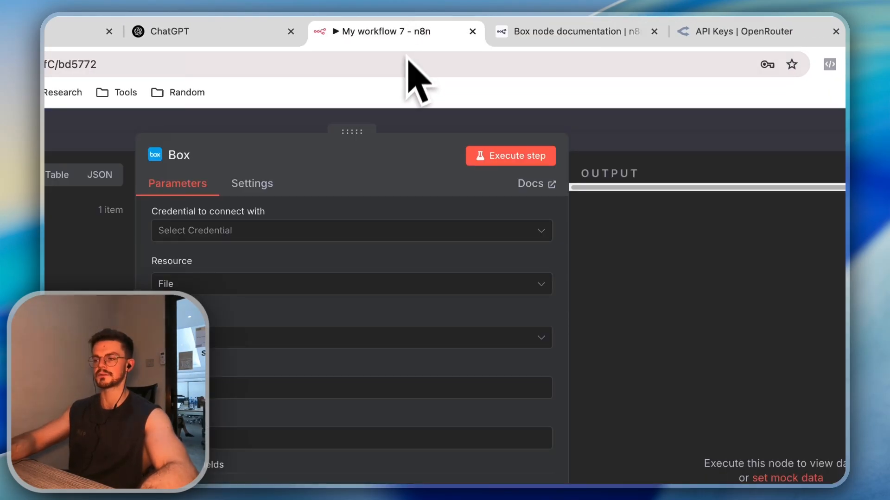
Close the Box node panel and delete the Box node
key(Escape)
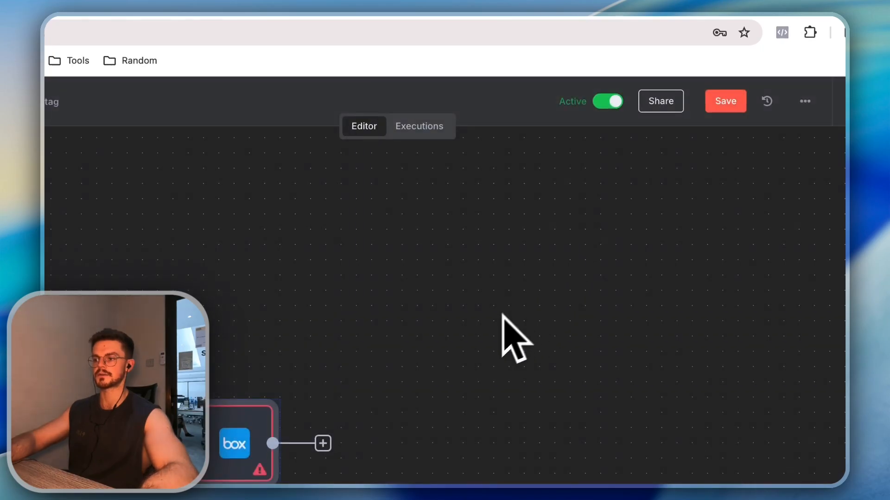
key(BackSpace)
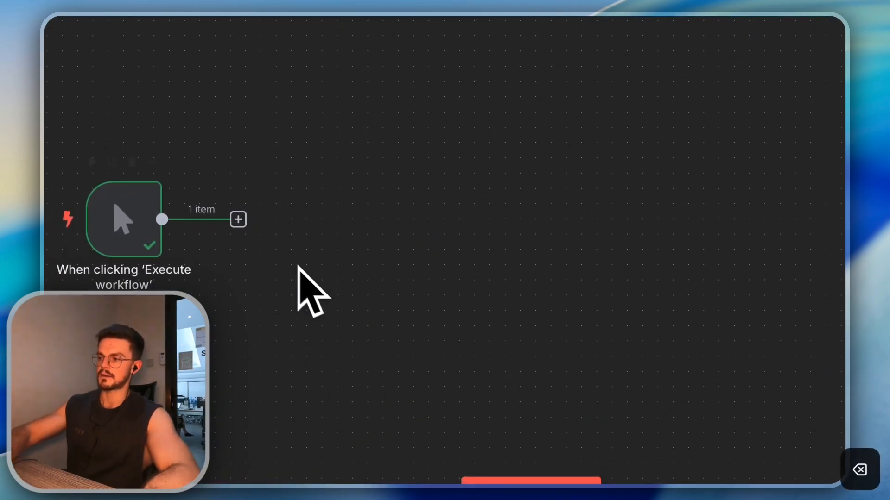
click(238, 221)
Browse the Action in an app list, close it, and bring up the Data transformation nodes
click(741, 197)
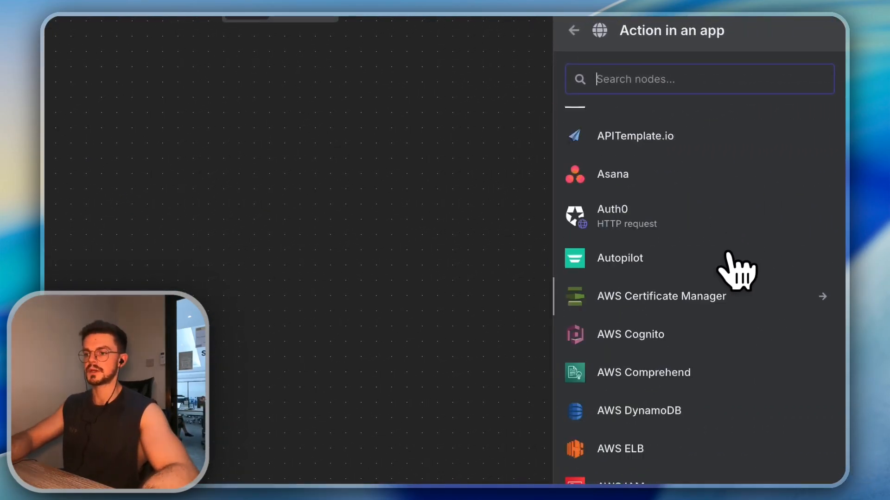
scroll(737, 271, down, 15)
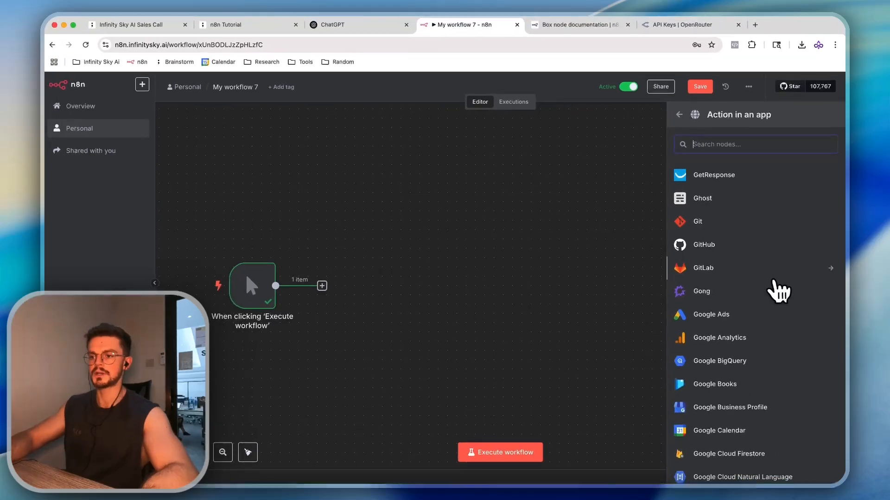
scroll(776, 297, down, 8)
scroll(780, 312, up, 3)
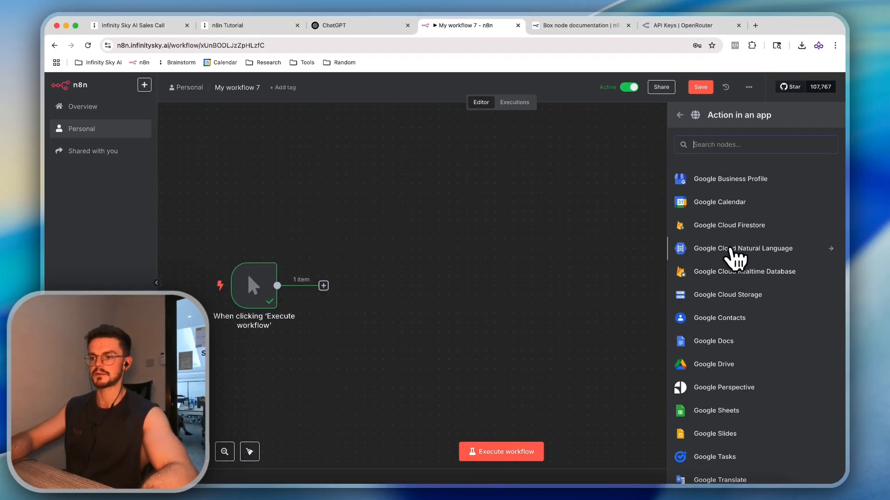
scroll(731, 259, up, 1)
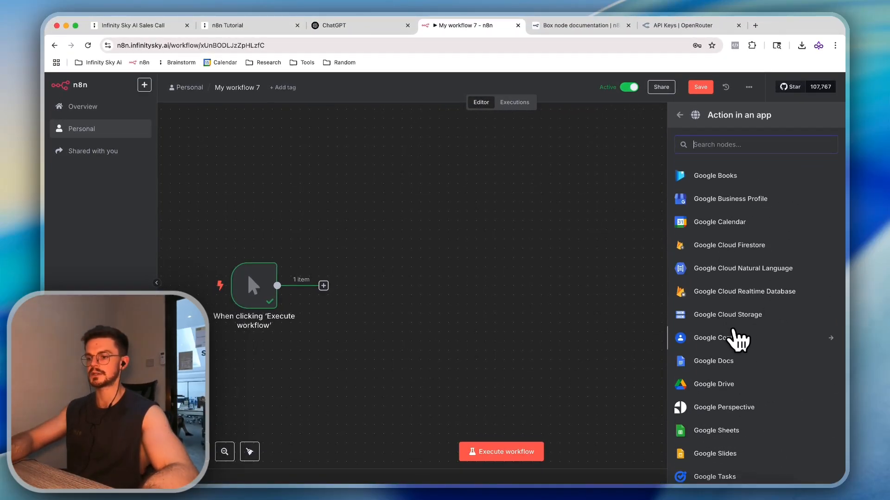
scroll(737, 340, down, 5)
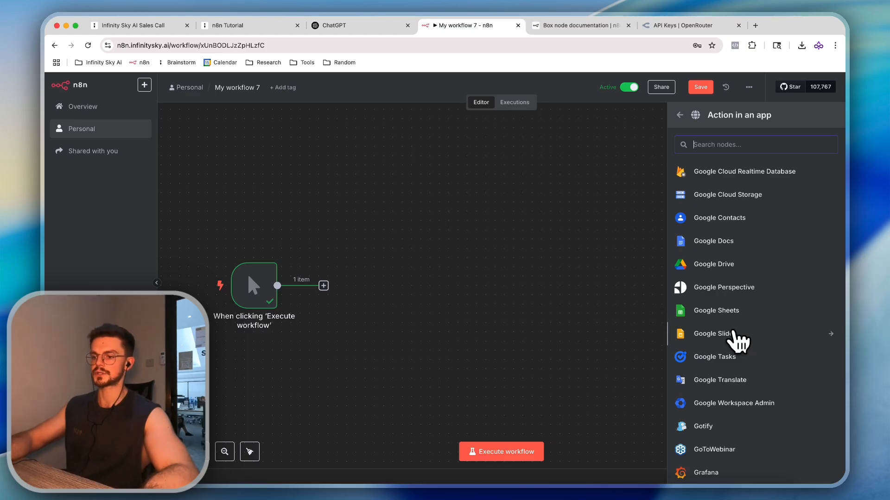
scroll(732, 331, down, 3)
click(507, 299)
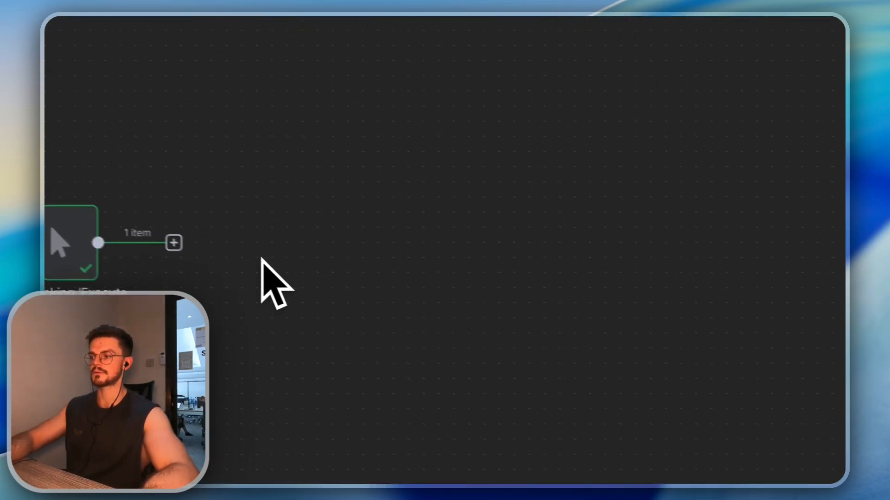
click(174, 242)
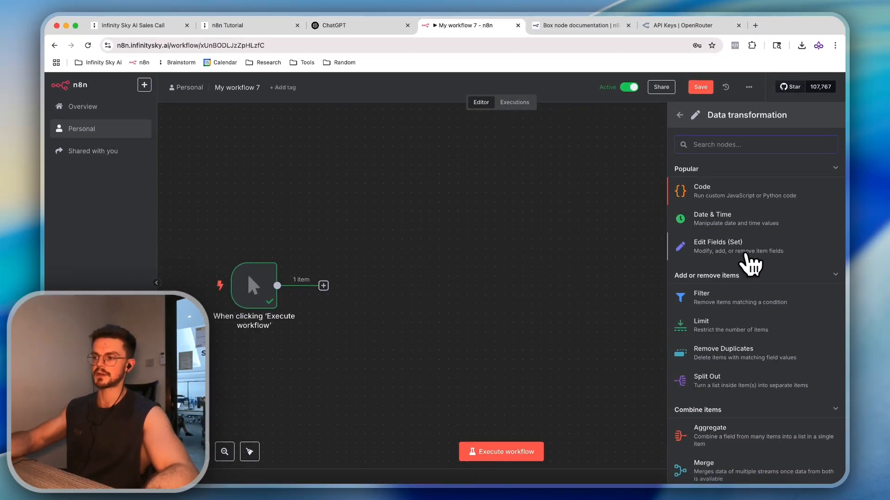
Undo to restore the Basic LLM Chain and OpenRouter model, and glance at the chain's settings
key(super+z)
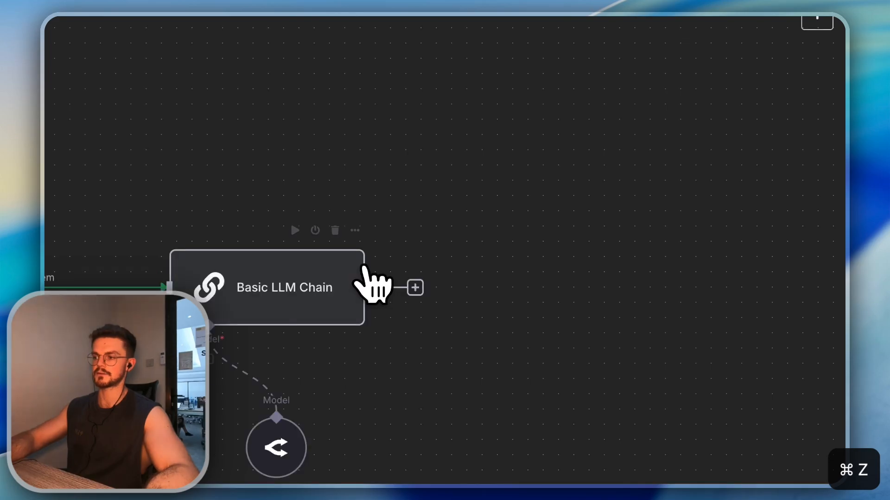
double_click(316, 284)
key(Escape)
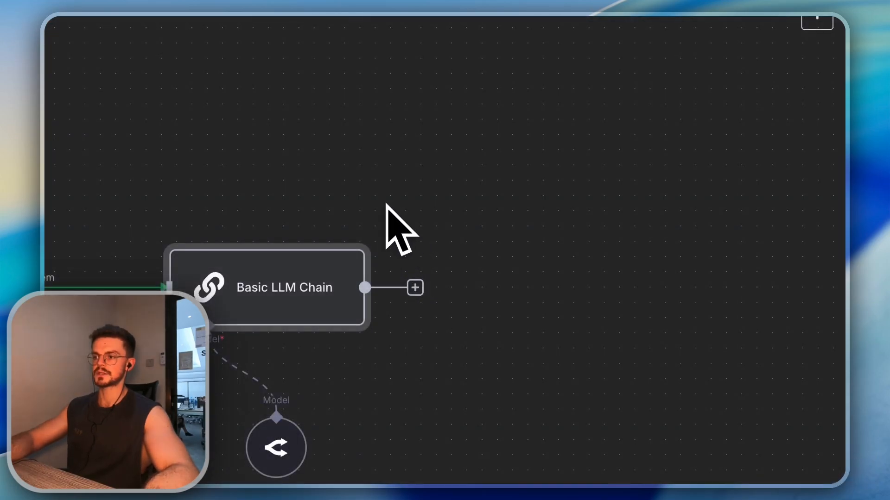
Browse the Data transformation nodes offered after the Basic LLM Chain
click(422, 294)
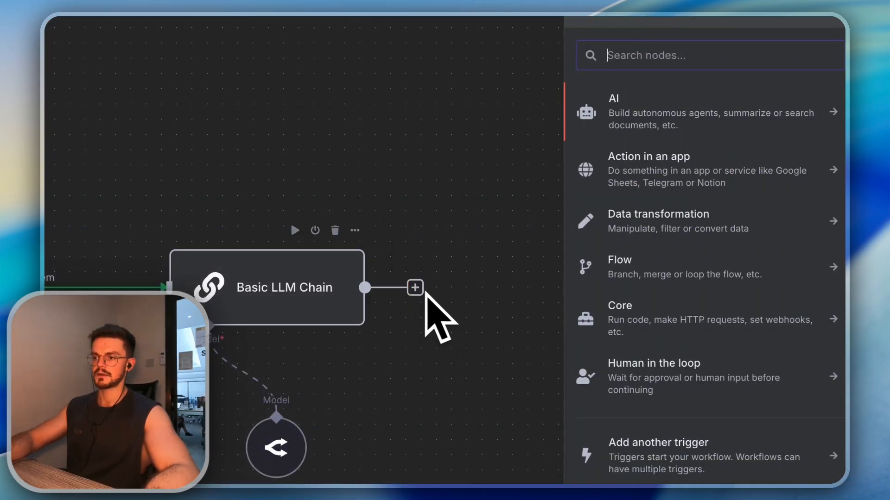
click(670, 234)
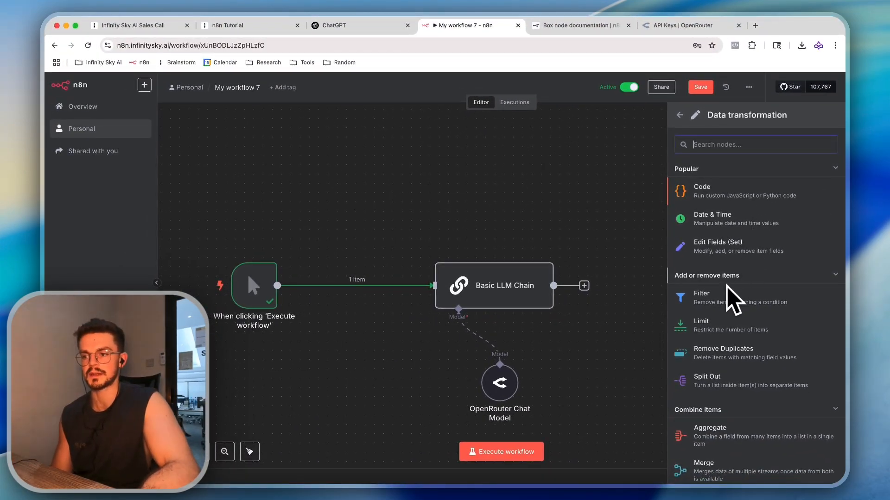
scroll(757, 363, down, 10)
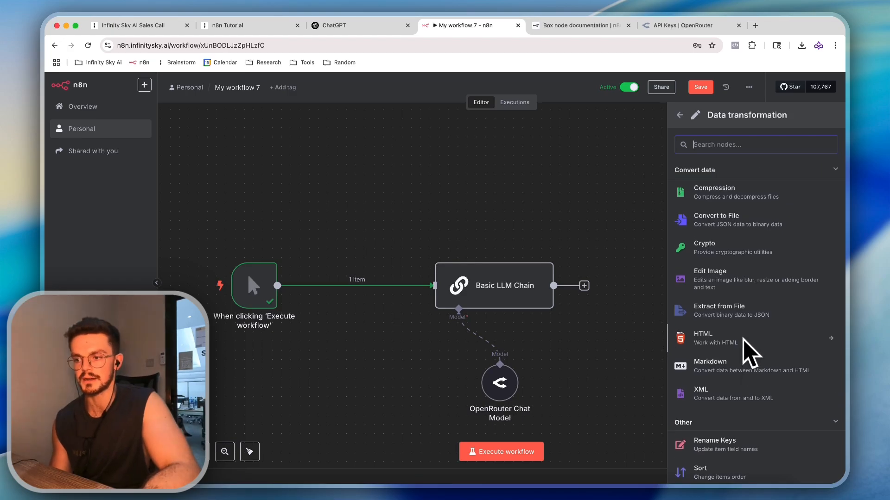
scroll(751, 354, up, 5)
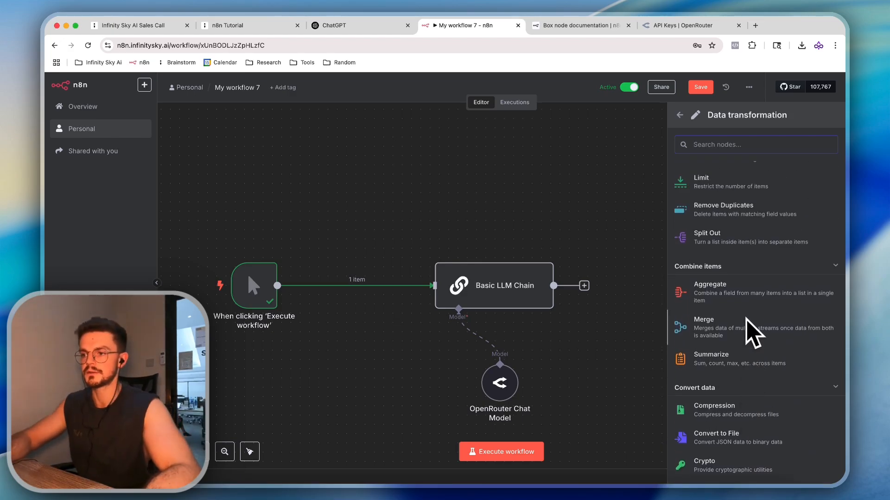
scroll(753, 325, up, 1)
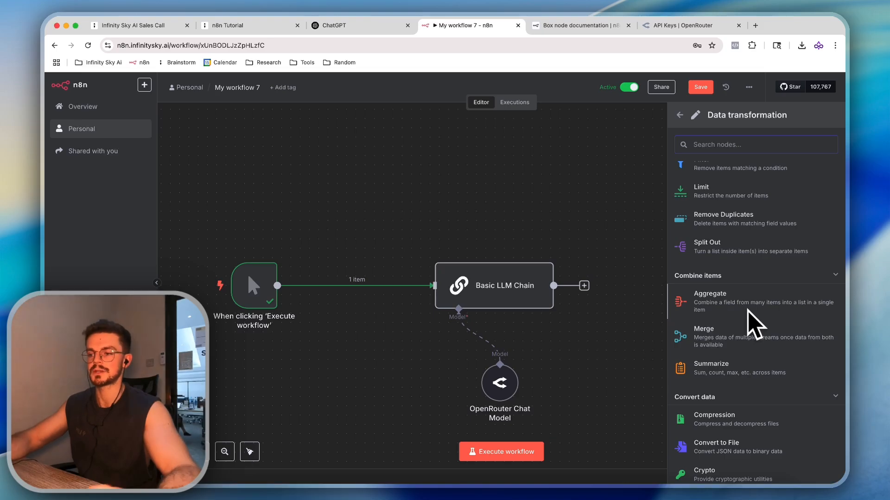
scroll(727, 312, up, 5)
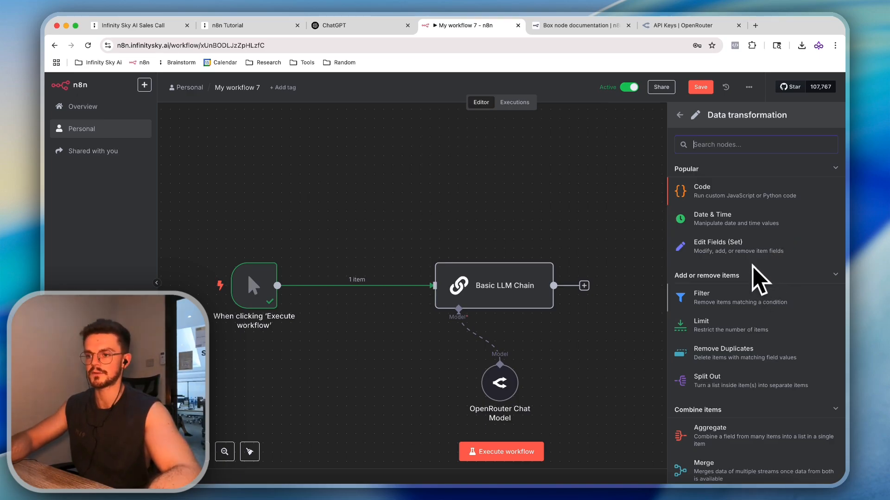
scroll(751, 301, down, 1)
scroll(731, 304, down, 5)
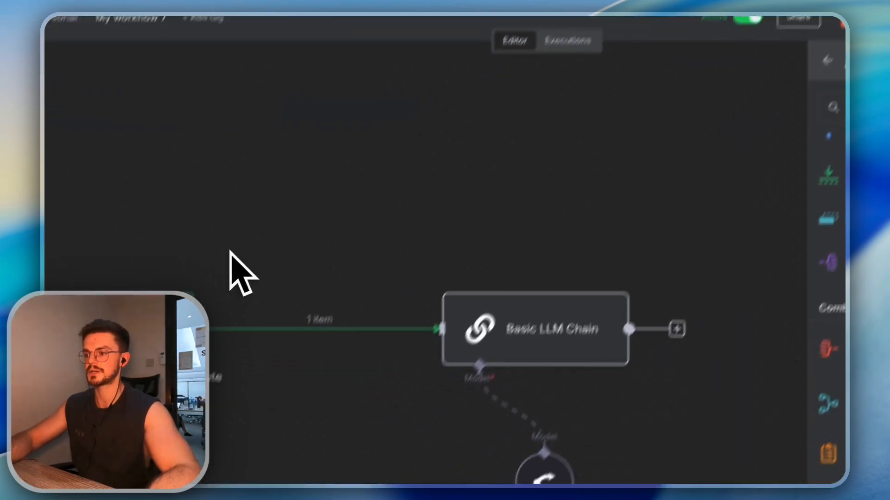
Copy the LLM Chain and OpenRouter nodes and view them as JSON pasted in the docs tab's address bar
key(super+c)
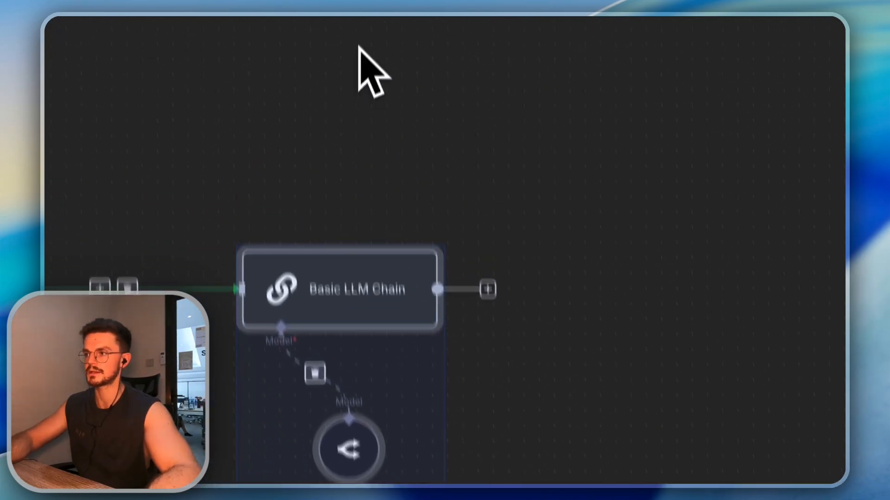
click(621, 31)
click(563, 43)
key(super+v)
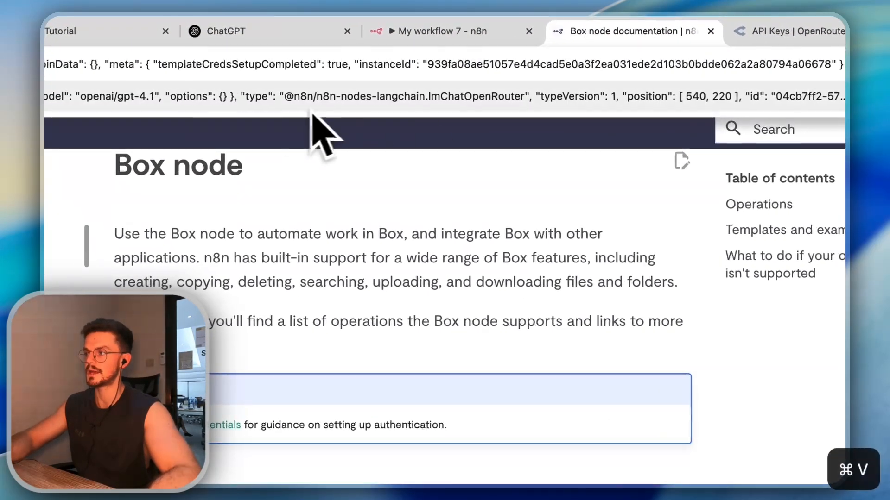
drag(197, 65, 419, 75)
drag(242, 75, 145, 72)
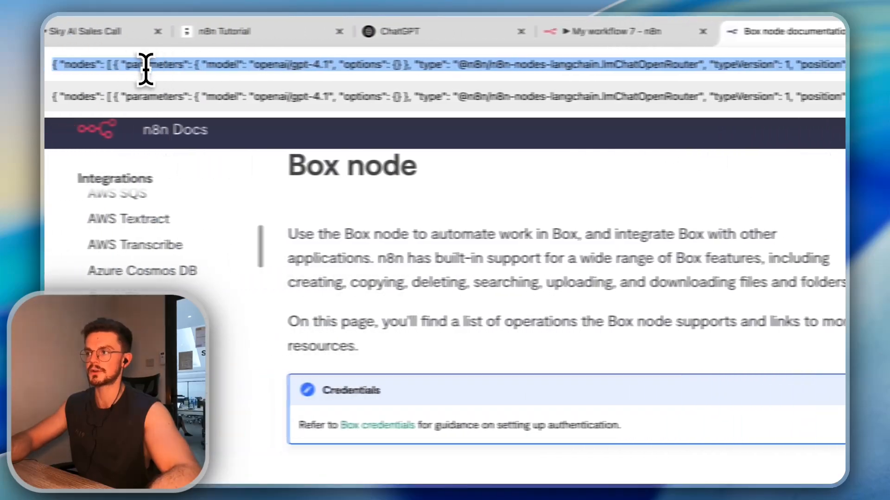
click(627, 209)
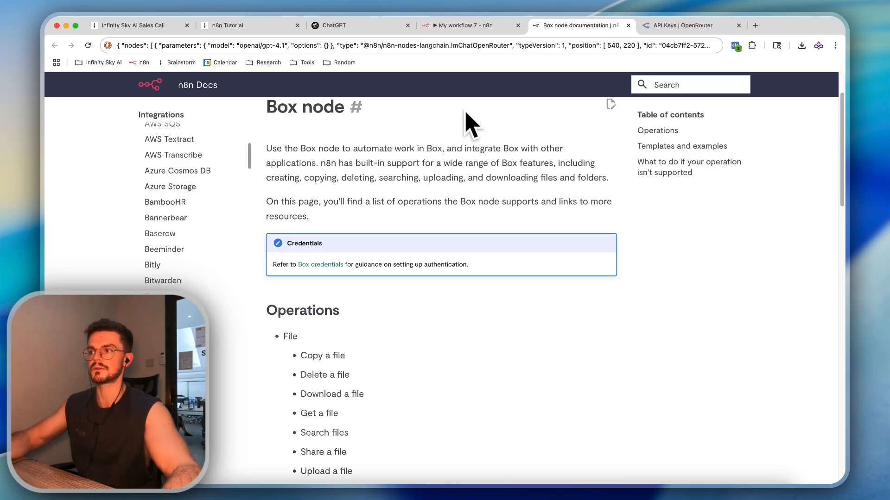
click(461, 26)
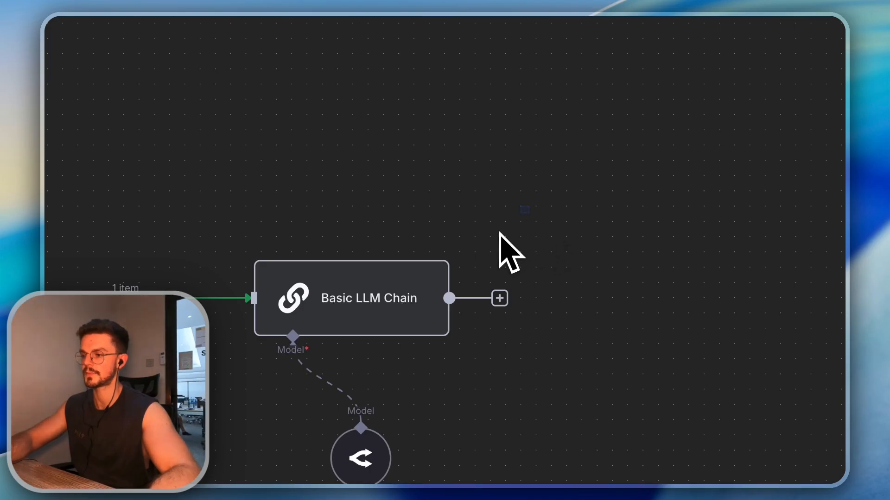
Delete the LLM Chain and model, then browse the Flow node category after the trigger
key(BackSpace)
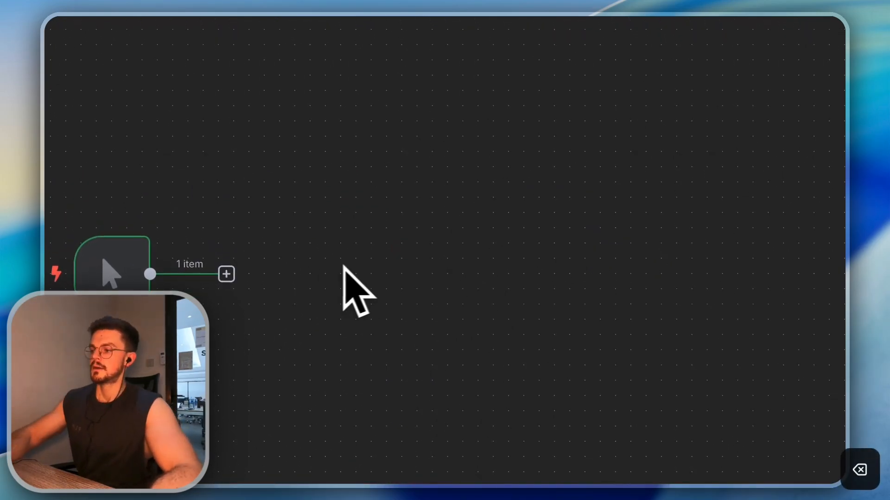
click(227, 274)
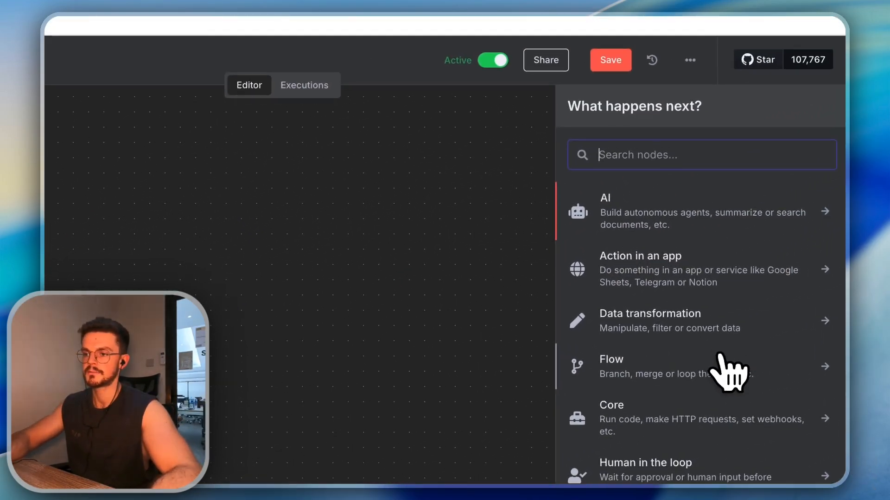
click(719, 366)
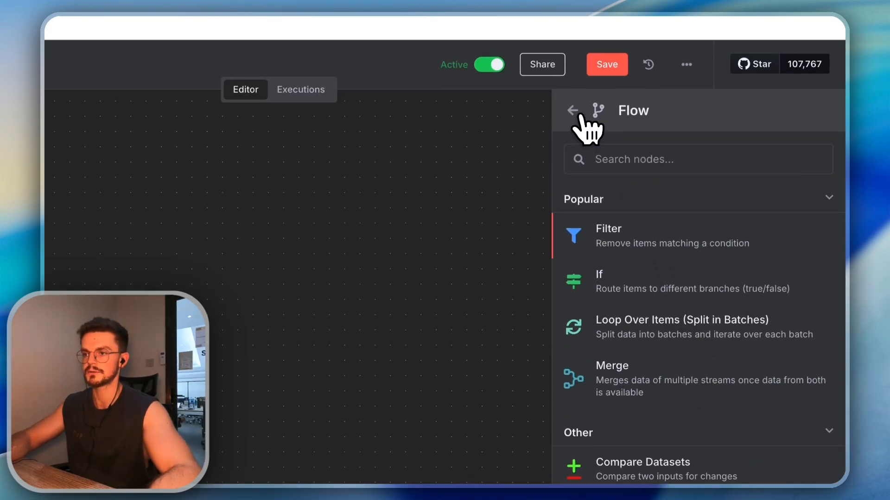
click(579, 113)
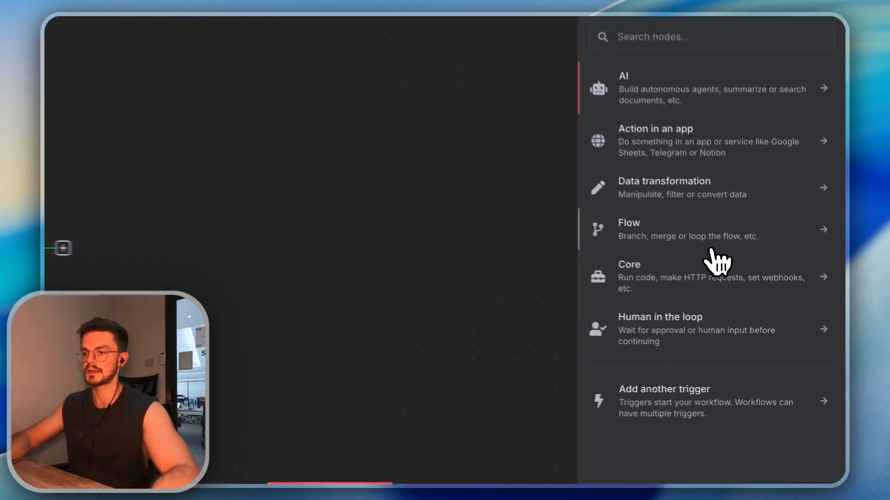
click(710, 245)
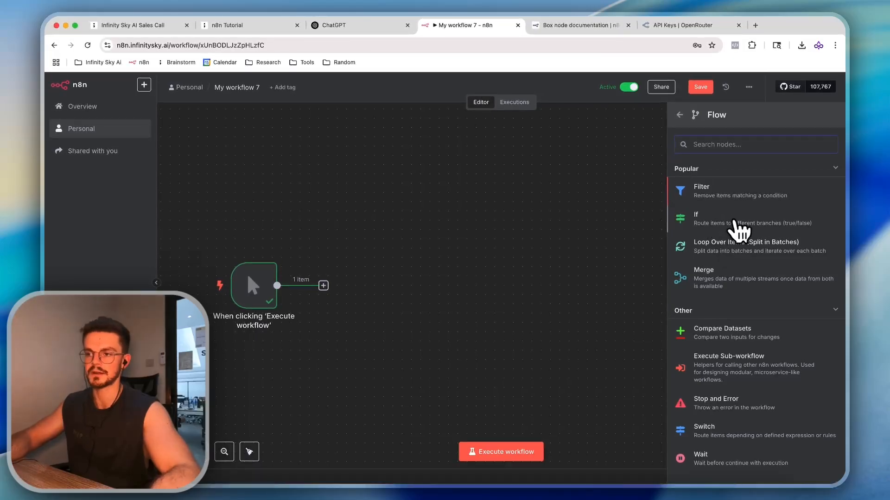
scroll(735, 302, down, 1)
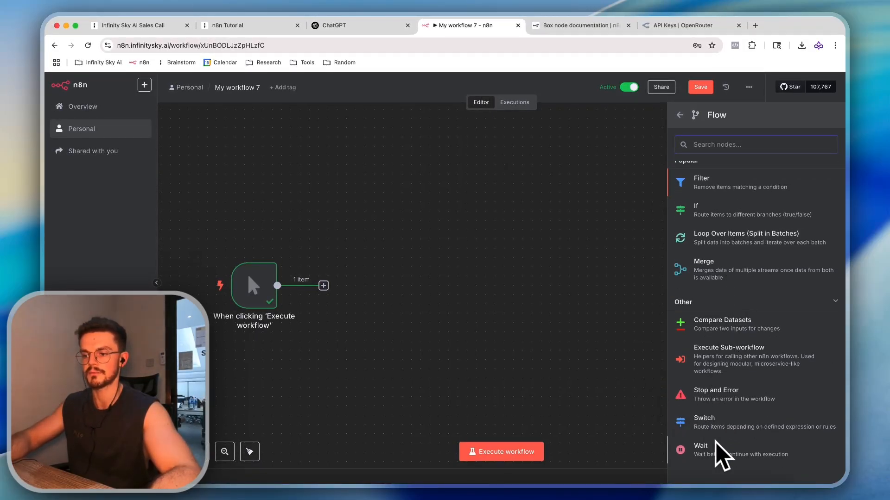
scroll(705, 284, up, 1)
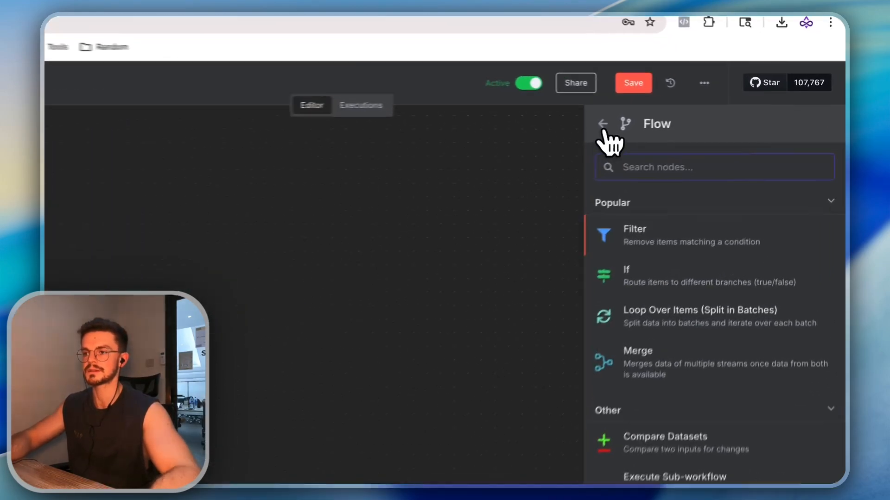
click(602, 124)
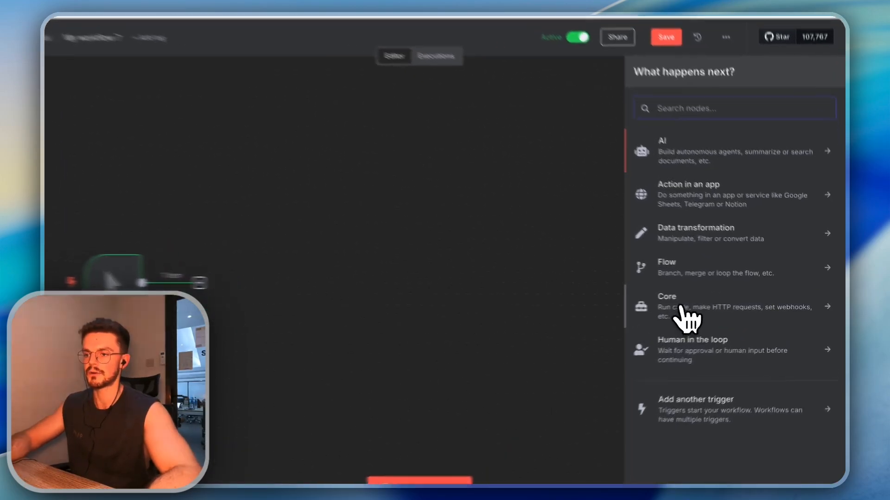
click(700, 307)
scroll(716, 257, down, 3)
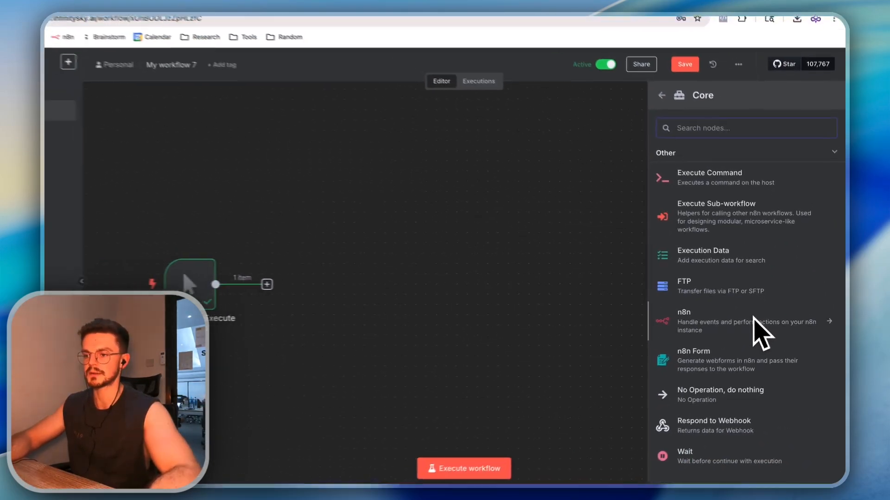
scroll(691, 245, up, 3)
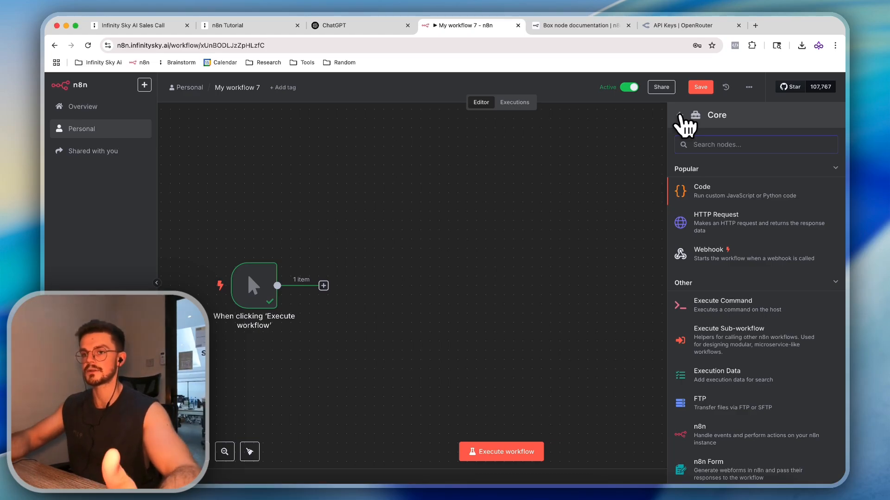
click(679, 115)
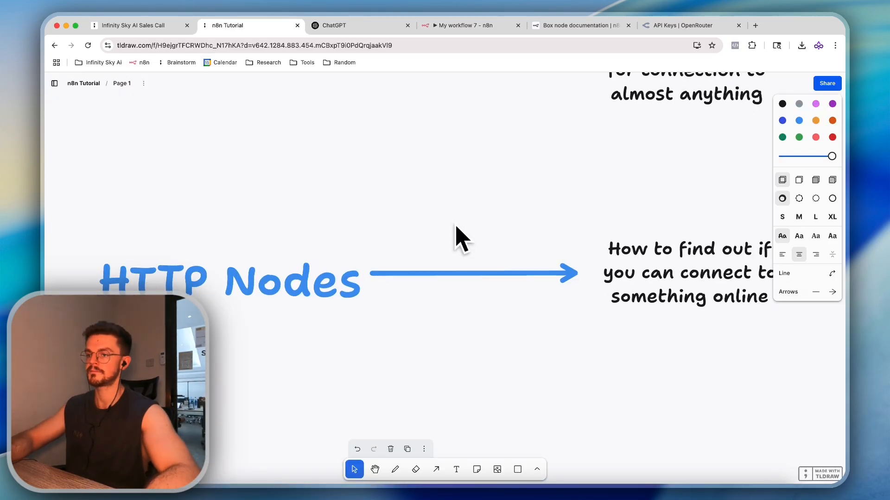
scroll(455, 226, right, 1)
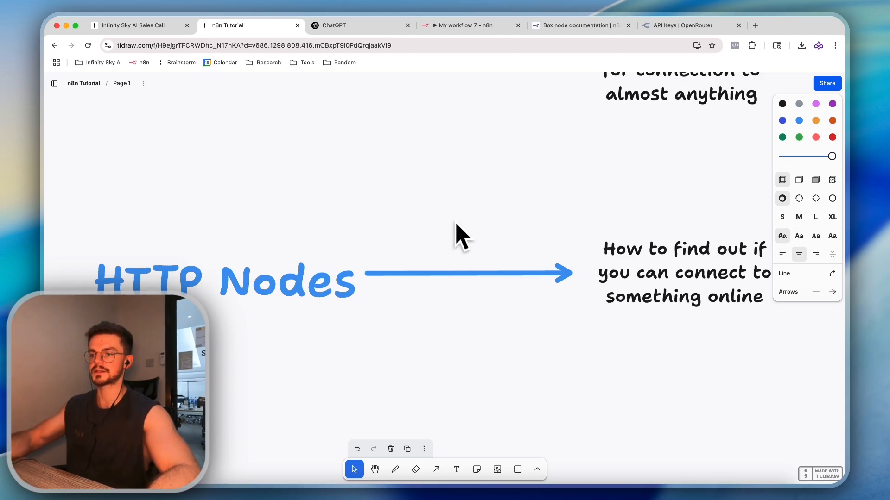
click(399, 29)
click(464, 27)
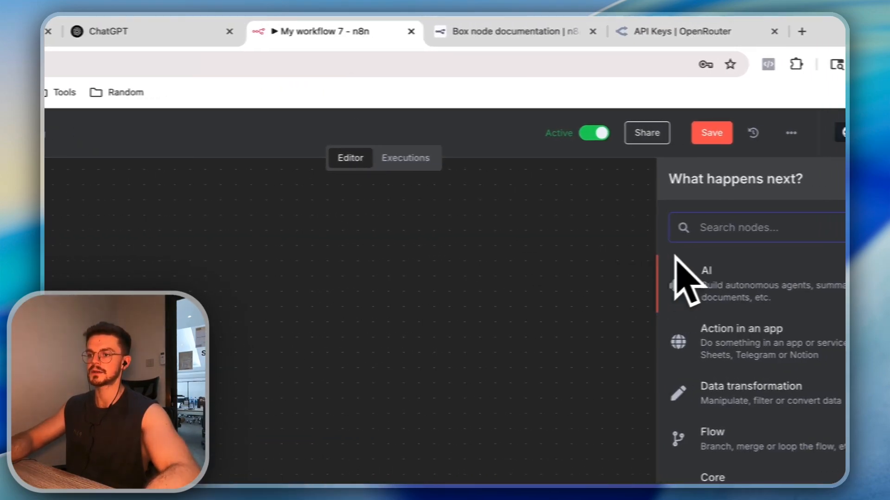
Search 'http' to add an HTTP Request node after the manual trigger and check its GET method
text(11)
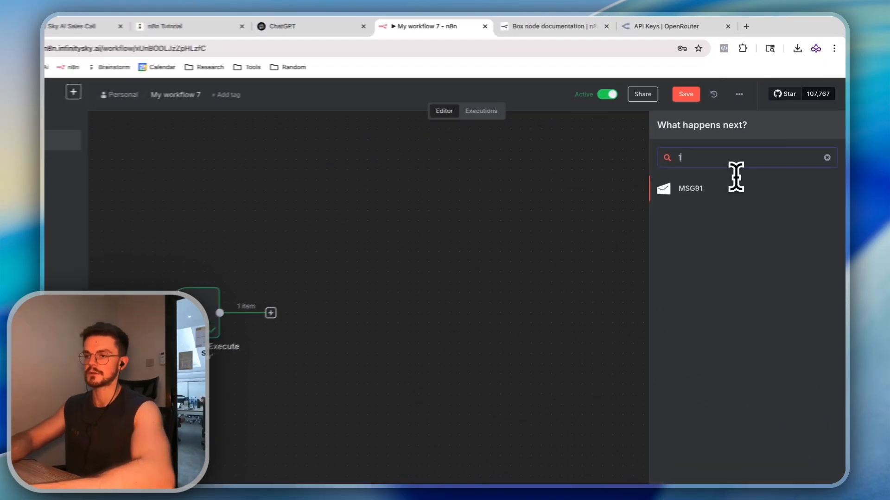
key(BackSpace)
key(BackSpace)
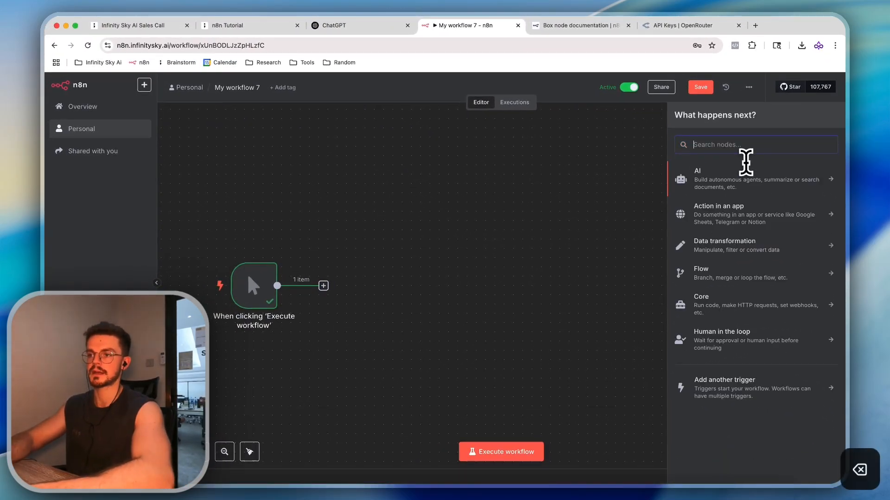
text(11)
key(BackSpace)
key(BackSpace)
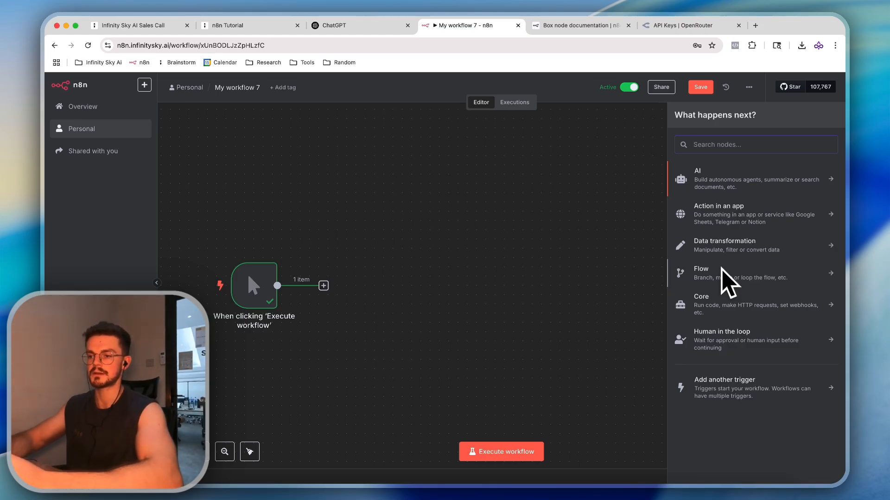
text(htt)
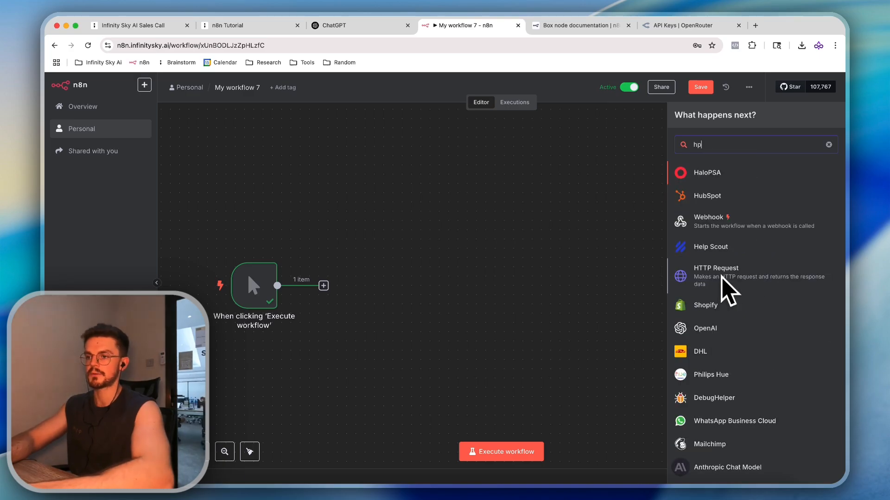
key(BackSpace)
text(tp)
key(Return)
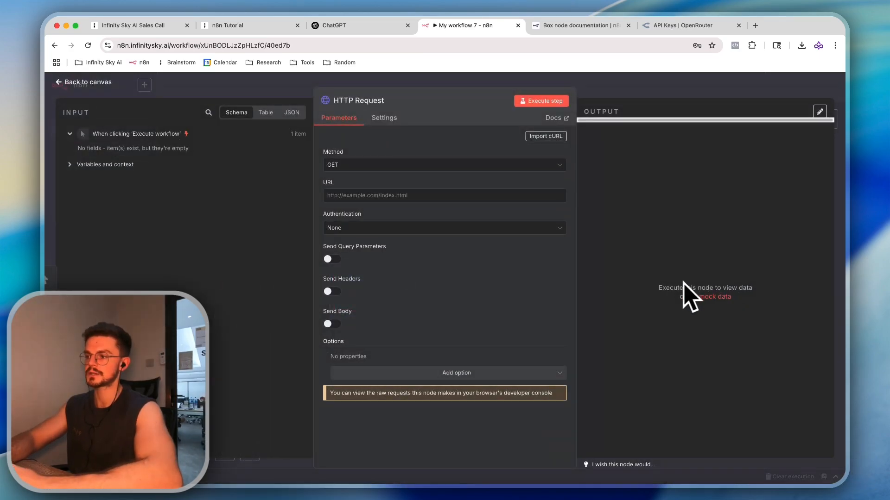
click(464, 167)
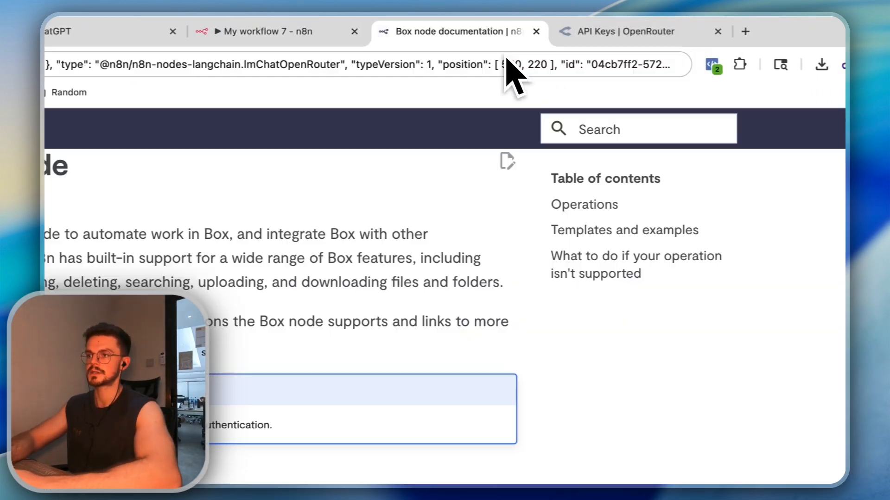
click(452, 65)
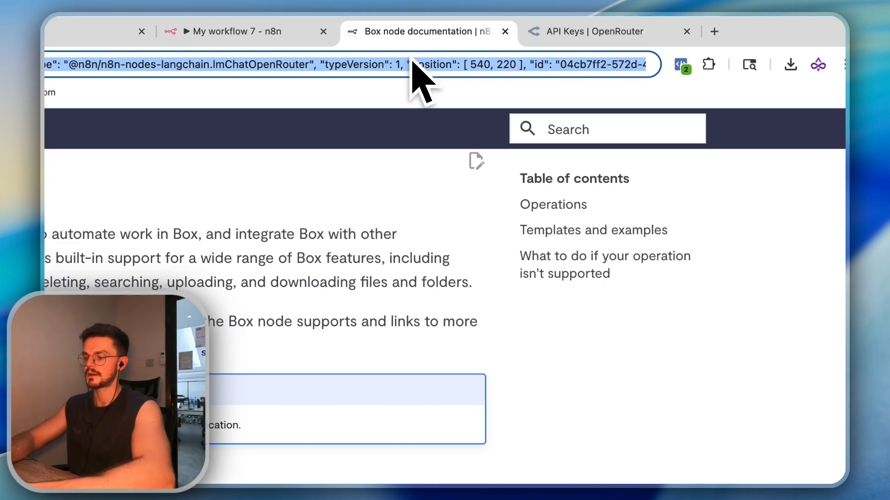
Search the web for the ElevenLabs API documentation
key(BackSpace)
text(11labs )
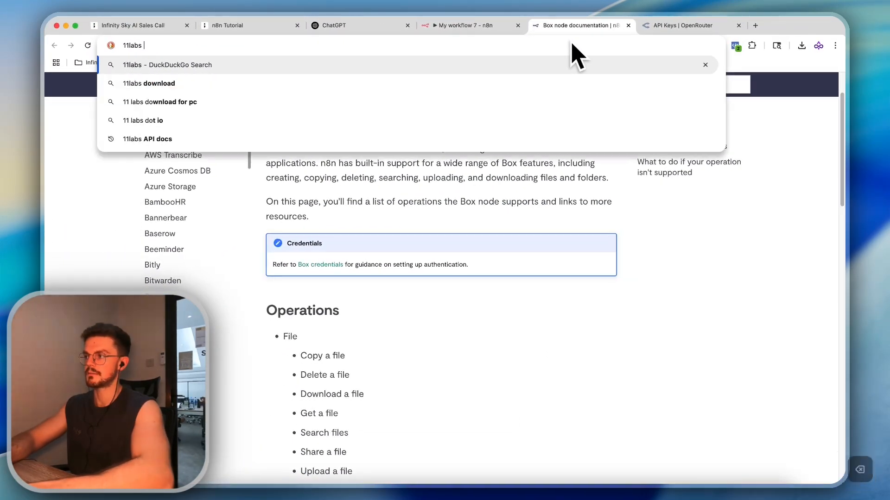
text(APi co)
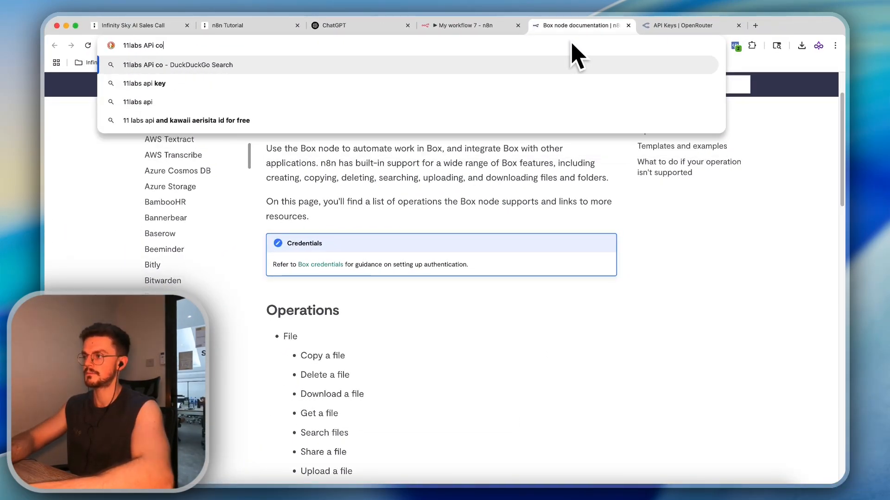
key(BackSpace)
key(BackSpace)
text(document)
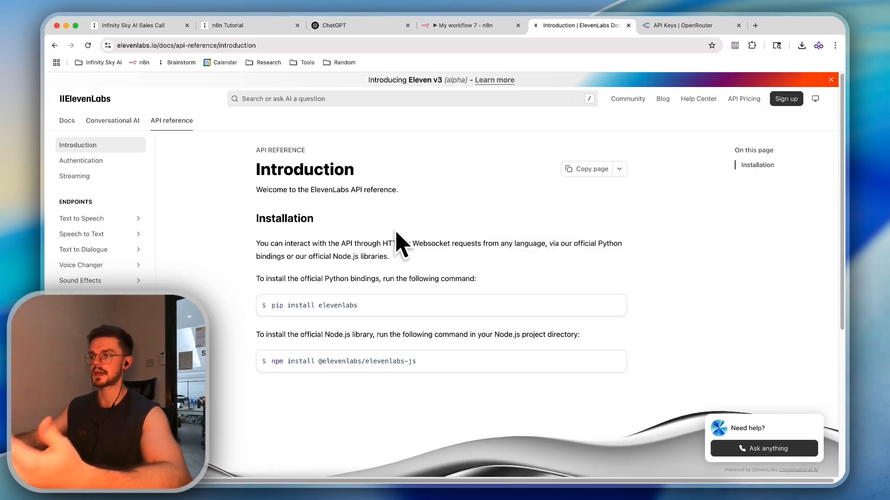
scroll(377, 249, down, 2)
scroll(364, 254, up, 2)
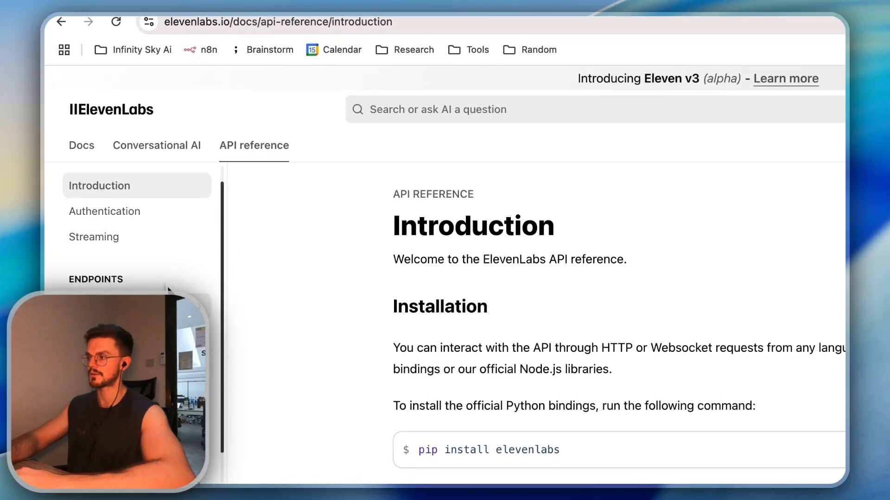
scroll(139, 324, down, 1)
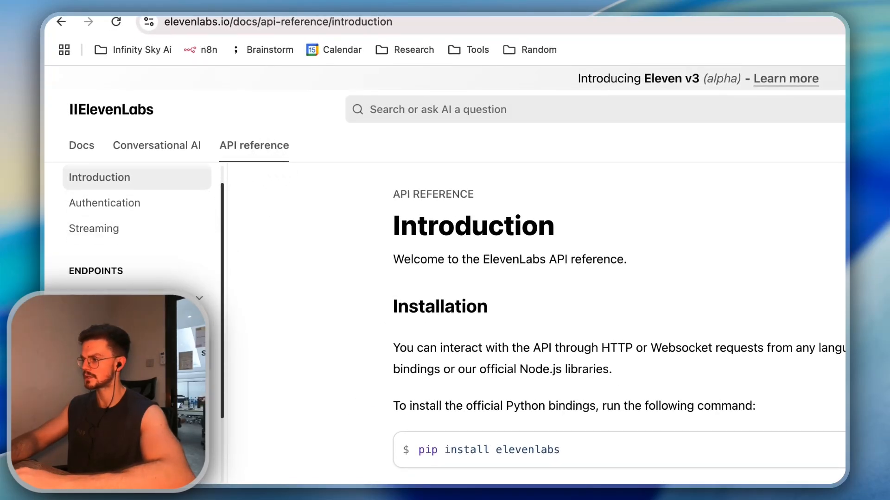
Open the Create speech endpoint page in the ElevenLabs docs
click(143, 383)
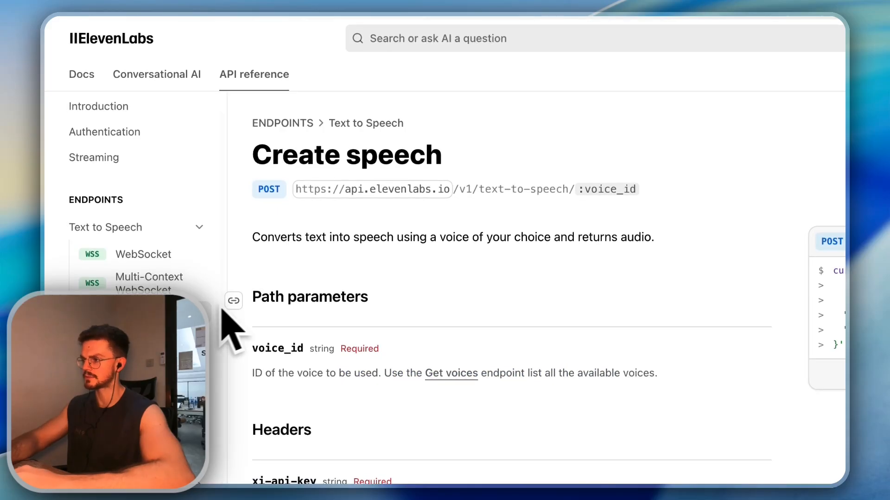
scroll(310, 293, down, 1)
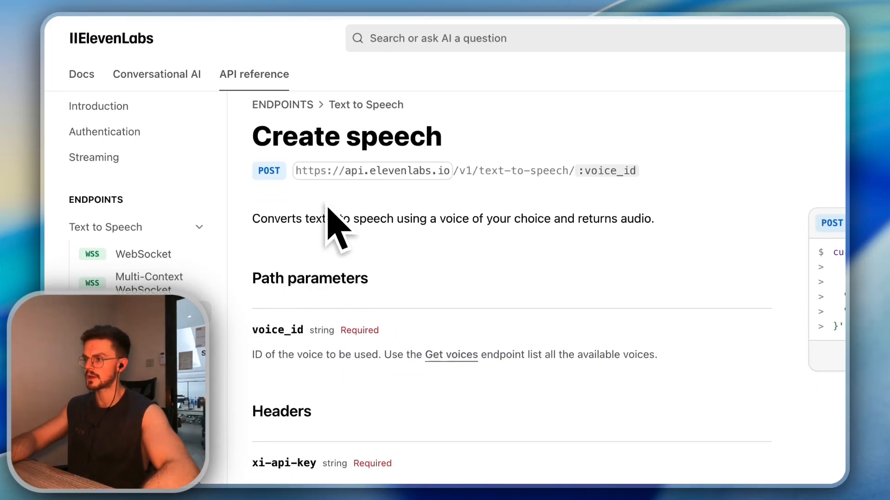
click(371, 172)
click(803, 241)
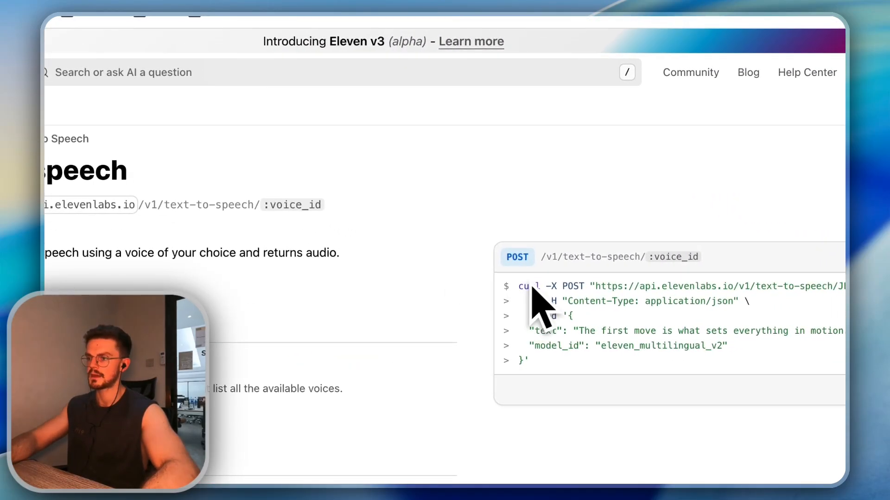
Copy the POST text-to-speech request URL from the curl example and return to n8n
double_click(573, 289)
drag(610, 287, 889, 291)
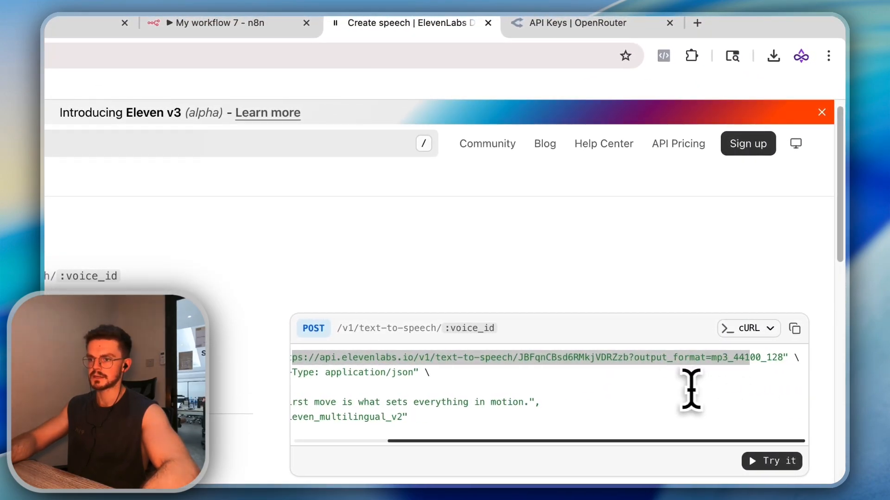
click(600, 382)
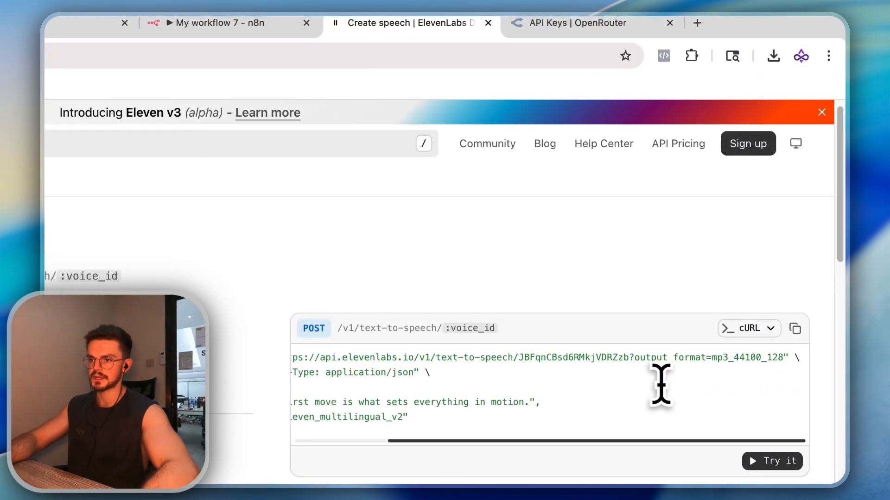
scroll(723, 375, left, 5)
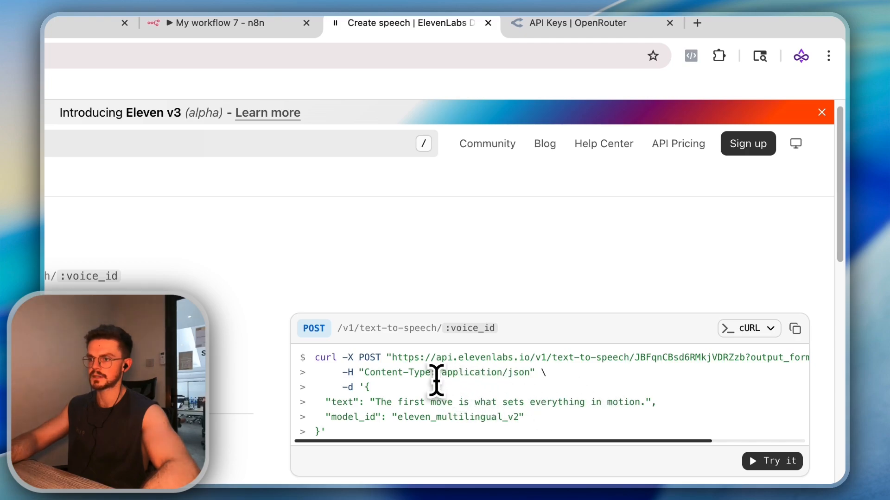
drag(533, 375, 602, 385)
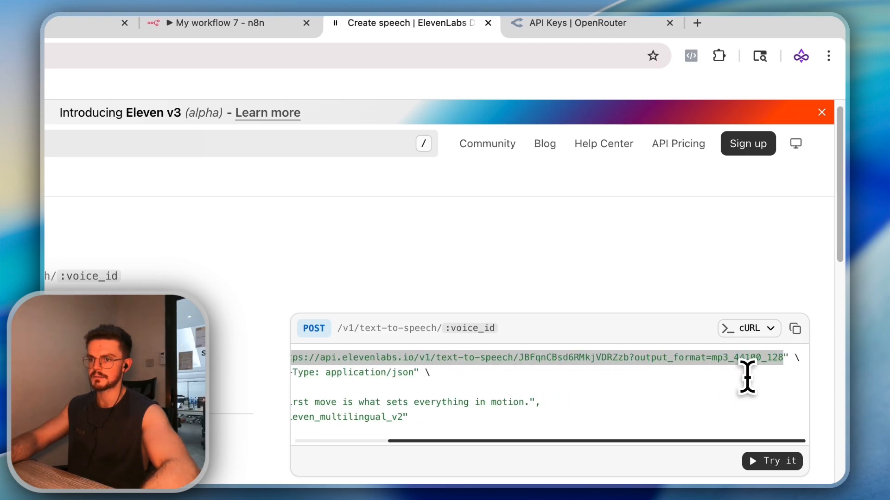
key(super+c)
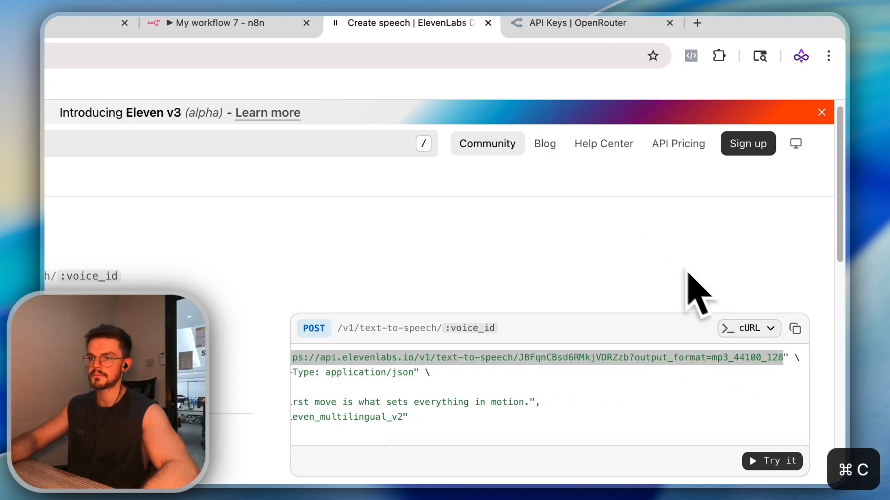
click(818, 398)
scroll(801, 376, left, 4)
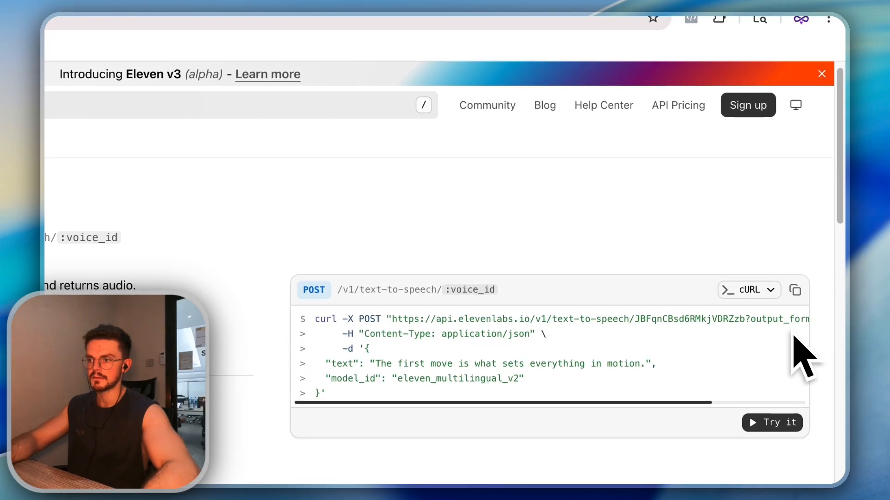
scroll(788, 380, right, 2)
scroll(789, 338, right, 1)
click(404, 27)
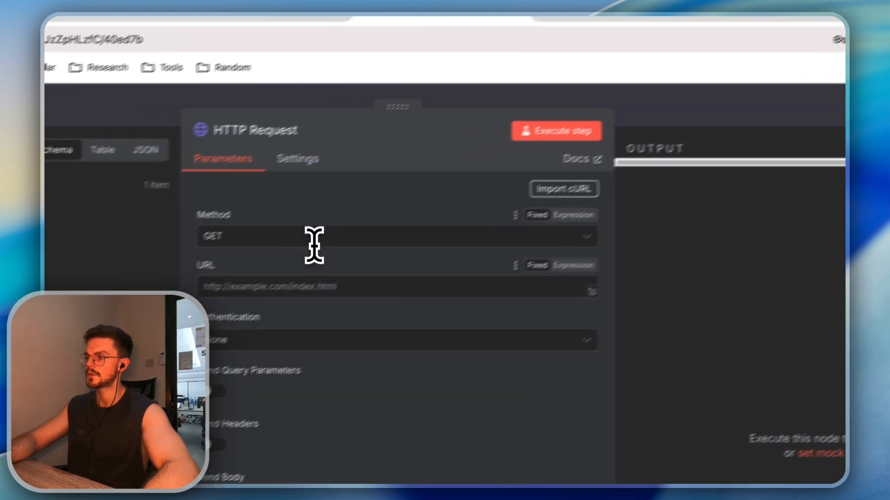
Paste the text-to-speech URL, set Method to POST with no authentication, and enable Send Headers
key(super+v)
click(301, 239)
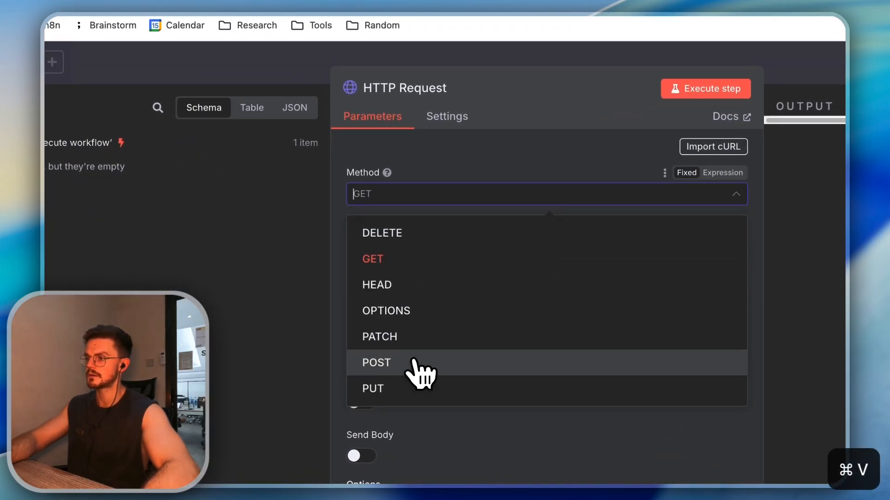
click(267, 412)
click(414, 306)
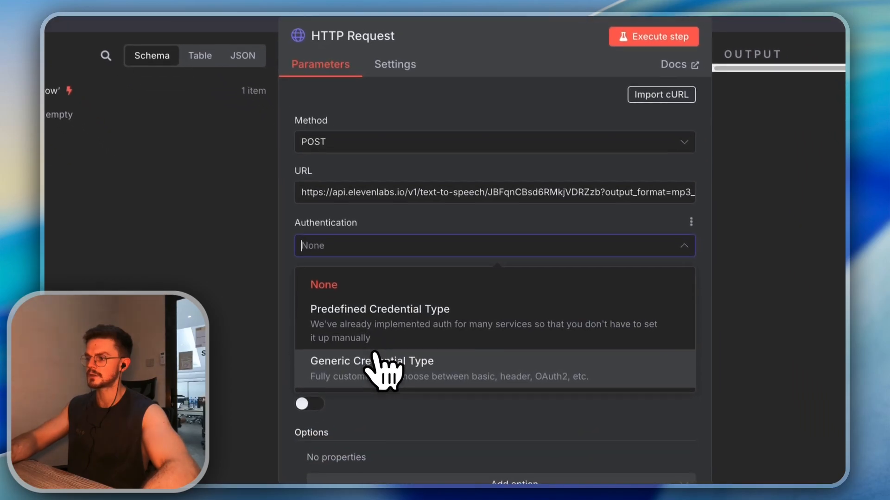
click(361, 312)
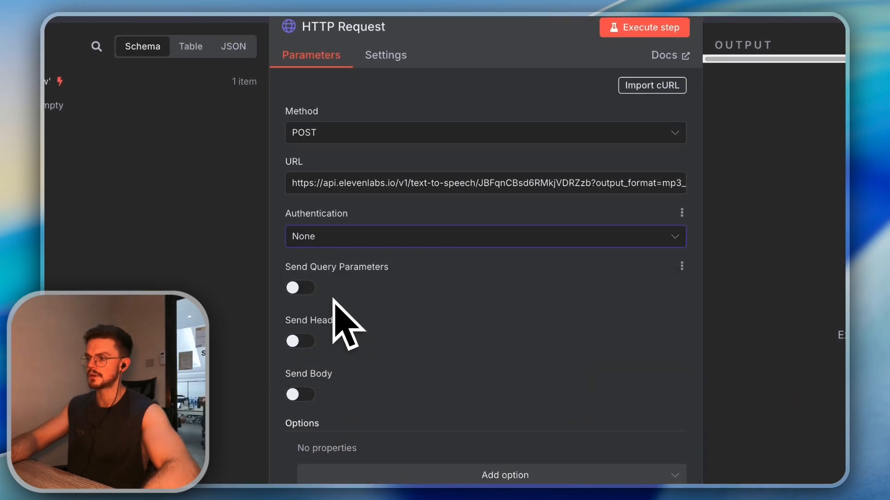
click(310, 341)
scroll(350, 369, down, 2)
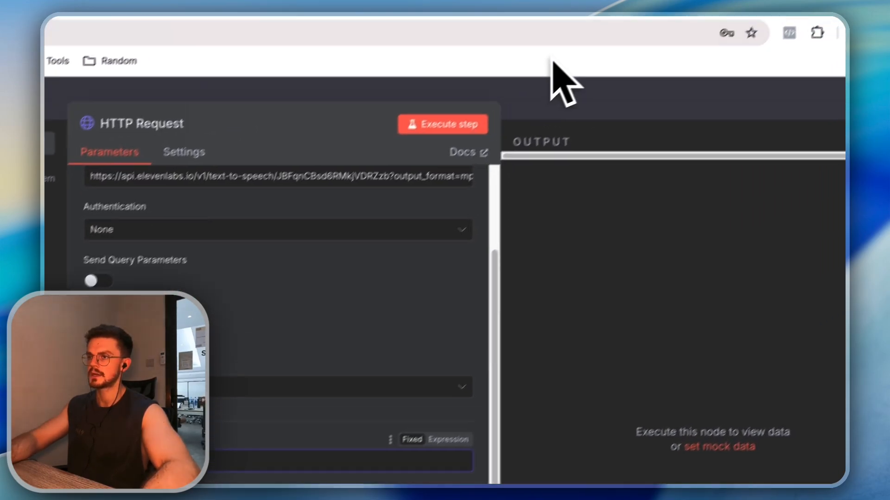
Look up the xi-api-key header in the Create speech docs and undo a wrong paste
click(581, 36)
click(382, 37)
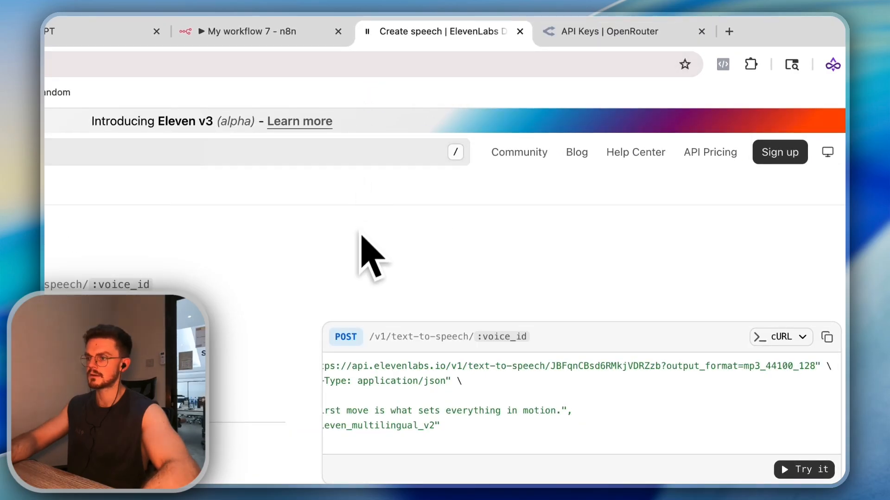
scroll(482, 266, down, 5)
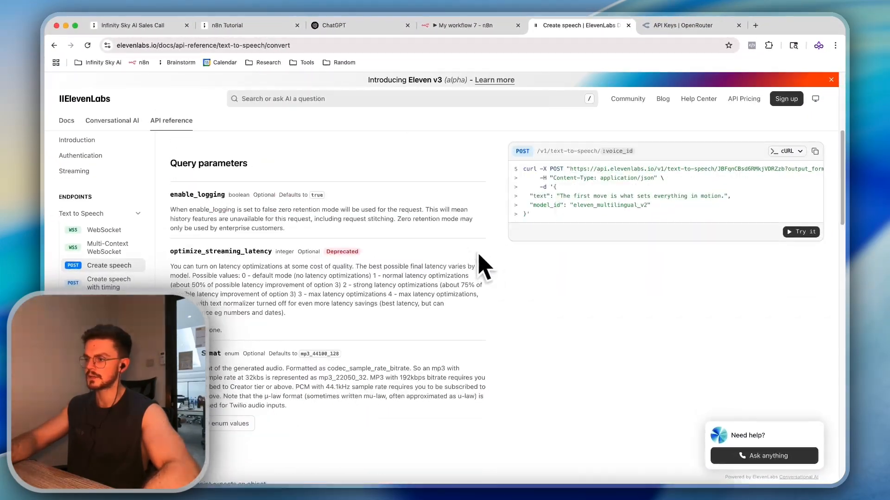
scroll(438, 259, up, 3)
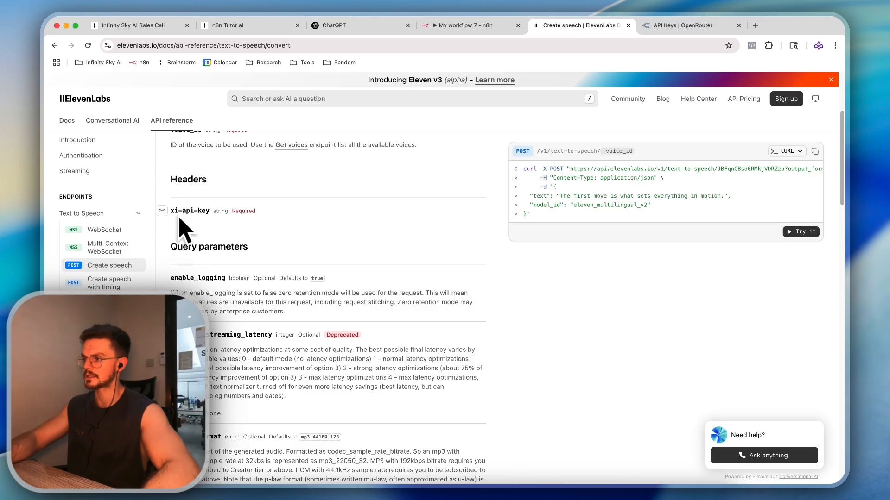
click(164, 212)
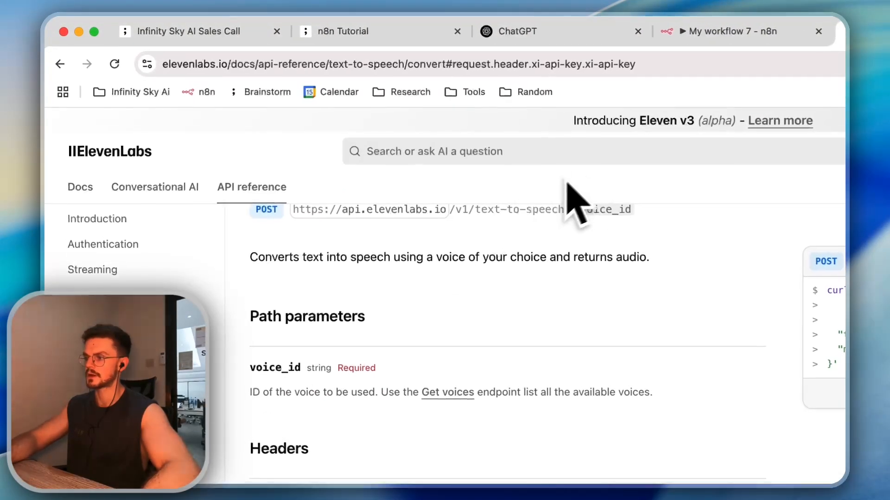
click(468, 26)
text(https://elevenlabs.io/docs/api-reference/text-to-speech/convert#request.header.xi-api-key)
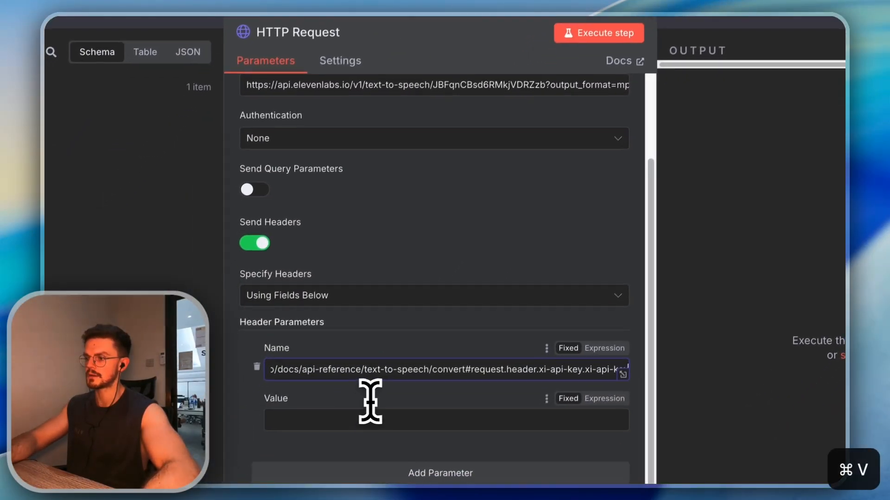
key(super+z)
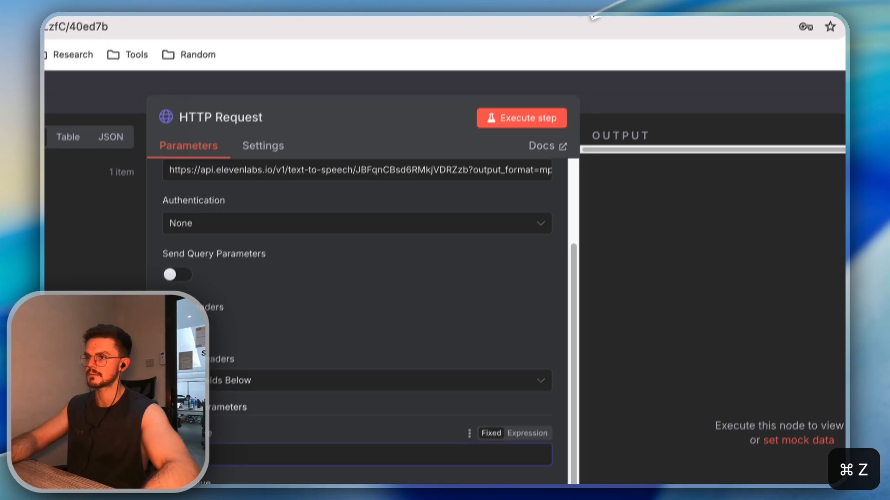
Copy xi-api-key from the docs and paste it as the header name
click(315, 20)
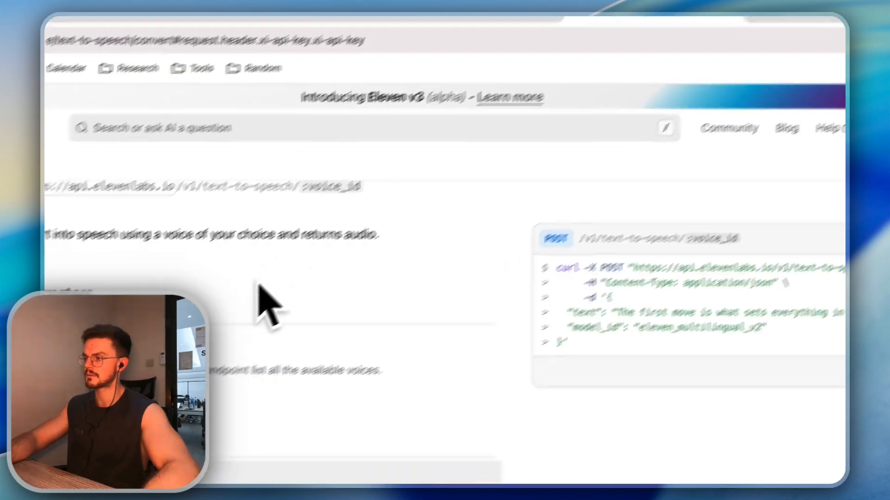
drag(311, 377, 245, 390)
key(super+c)
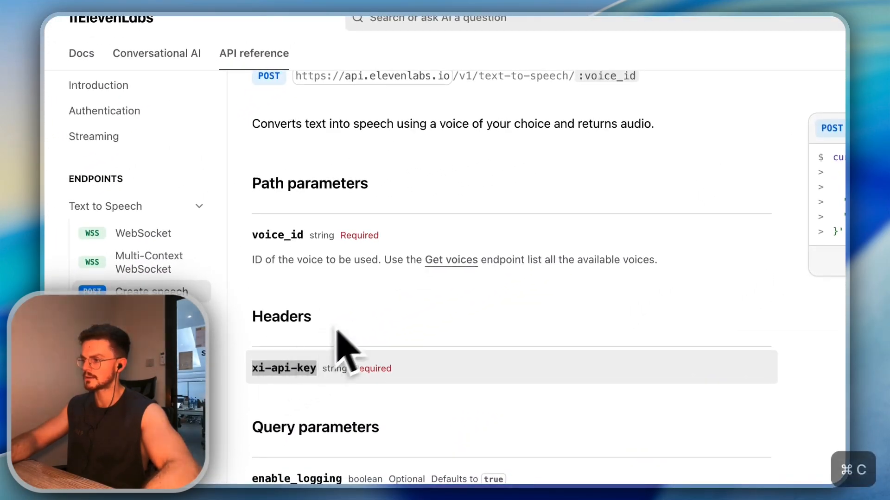
click(494, 23)
key(super+v)
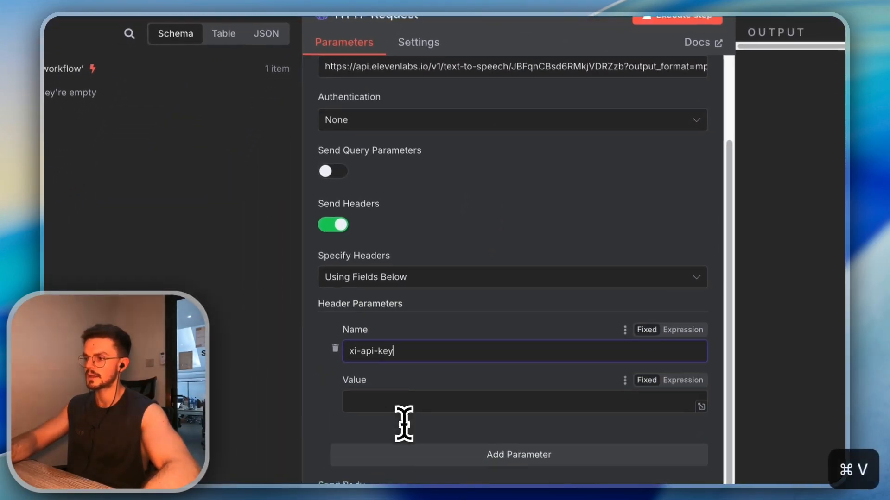
click(391, 424)
click(662, 21)
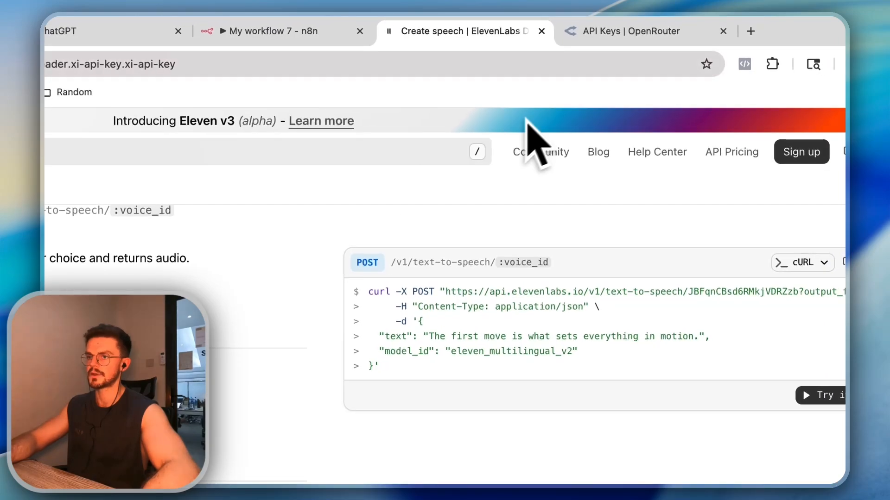
right_click(598, 5)
Duplicate the docs tab, open the ElevenLabs app, and go to API Keys settings
click(529, 133)
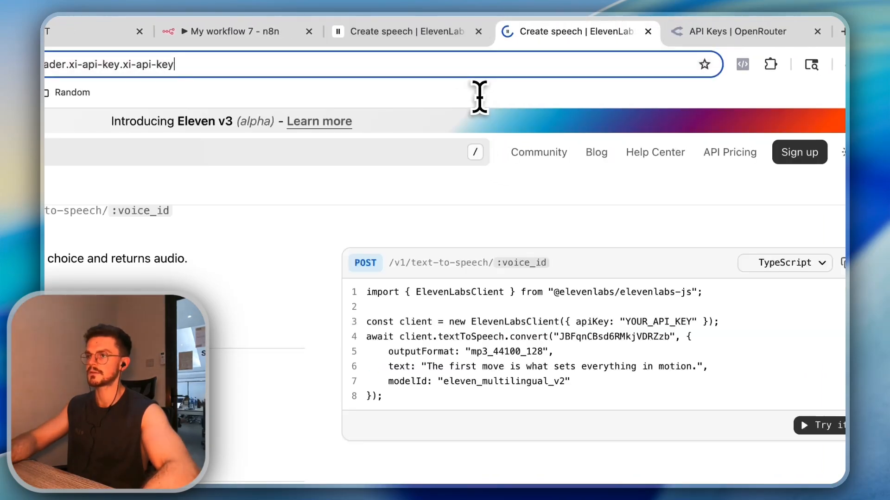
text(api)
key(BackSpace)
key(BackSpace)
key(BackSpace)
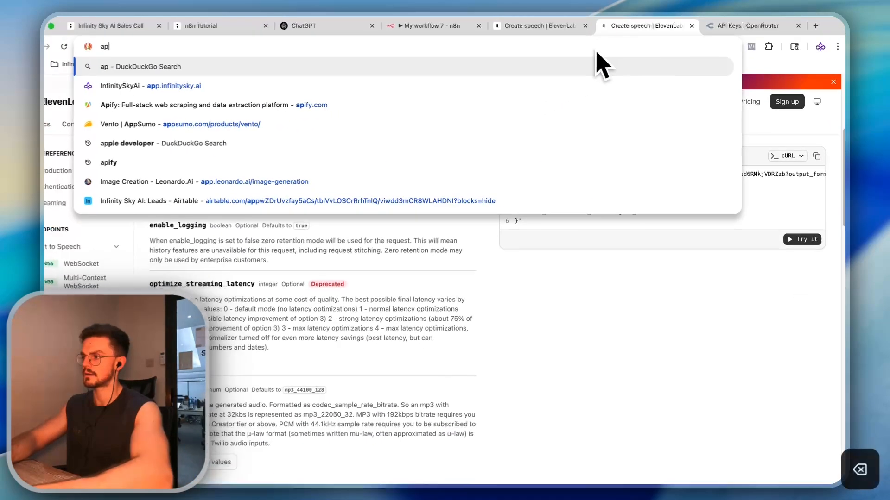
text(11labs)
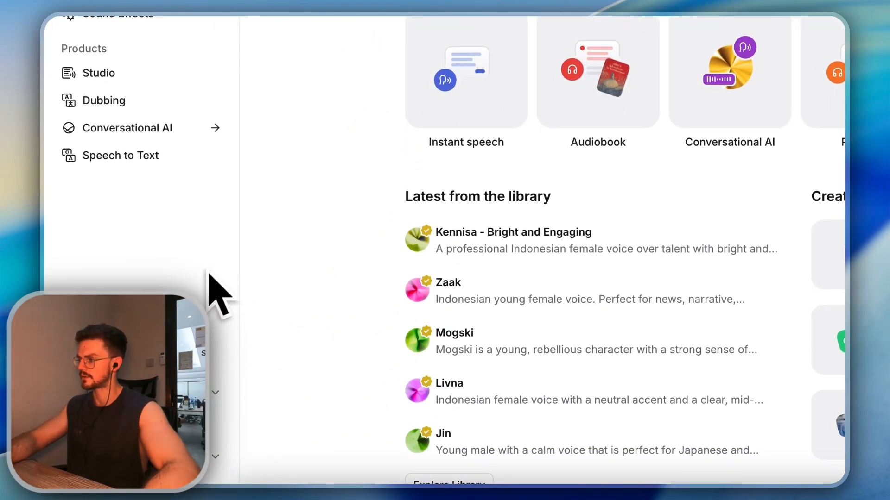
click(148, 456)
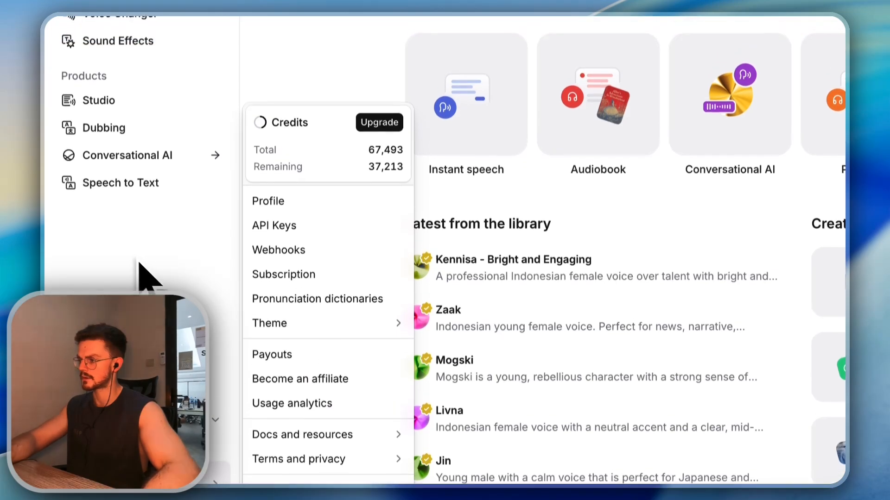
click(258, 250)
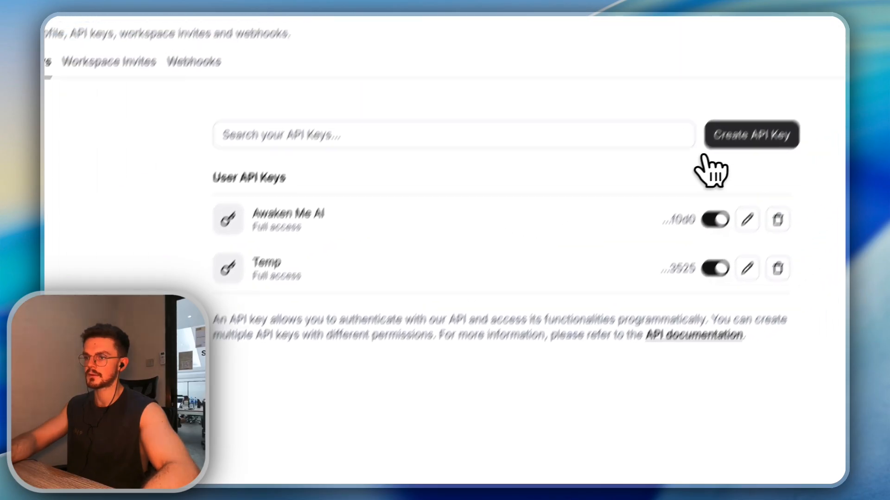
Create an unrestricted API key named 'n8n temp'
click(723, 136)
triple_click(266, 264)
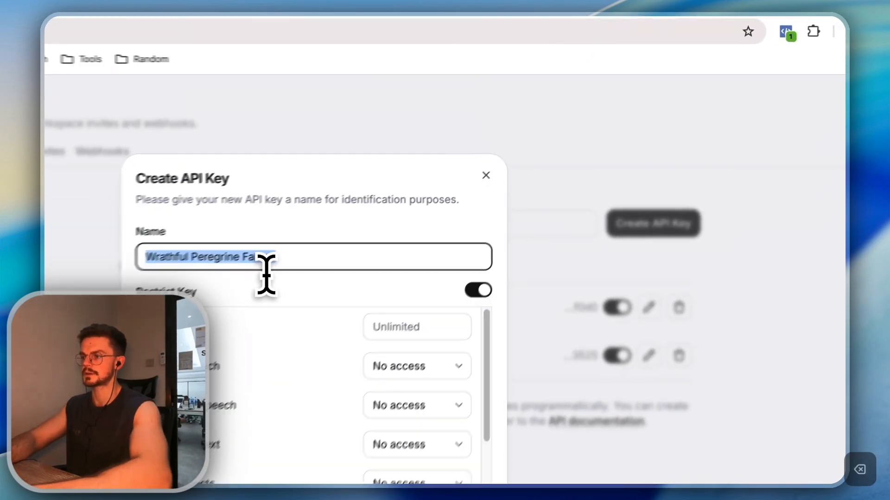
key(BackSpace)
text(n8n temp)
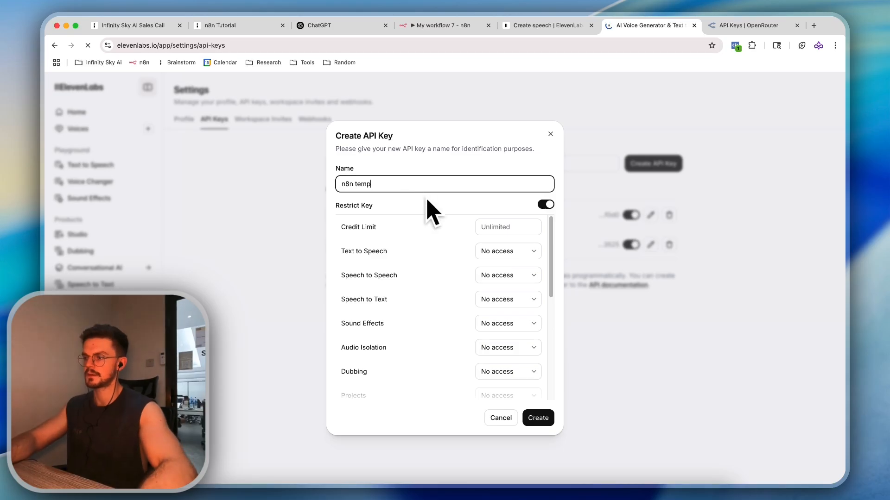
scroll(480, 292, down, 5)
scroll(512, 368, up, 5)
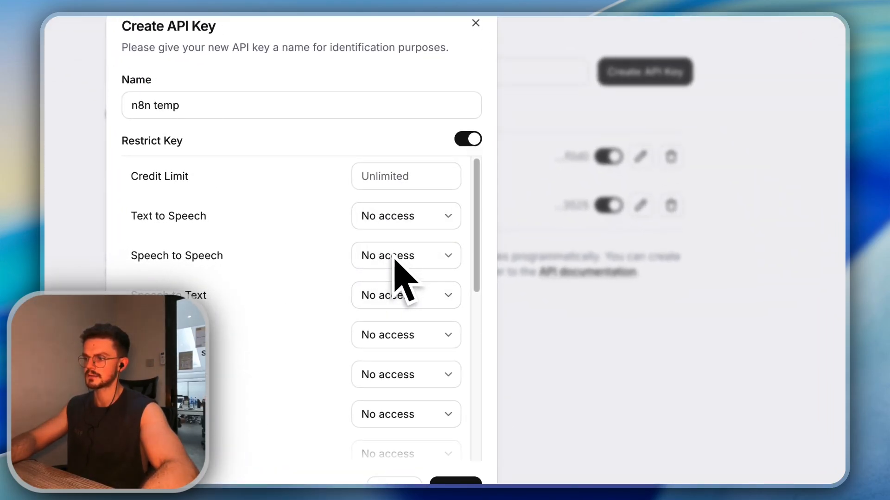
click(468, 139)
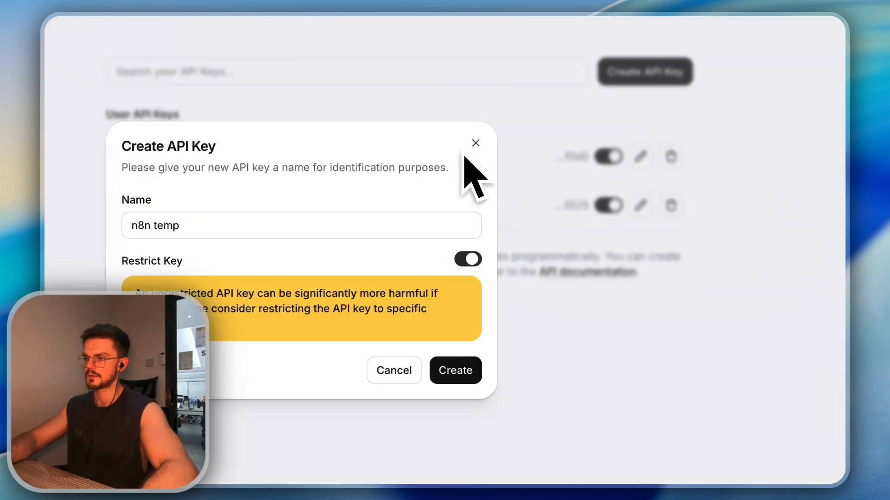
click(476, 369)
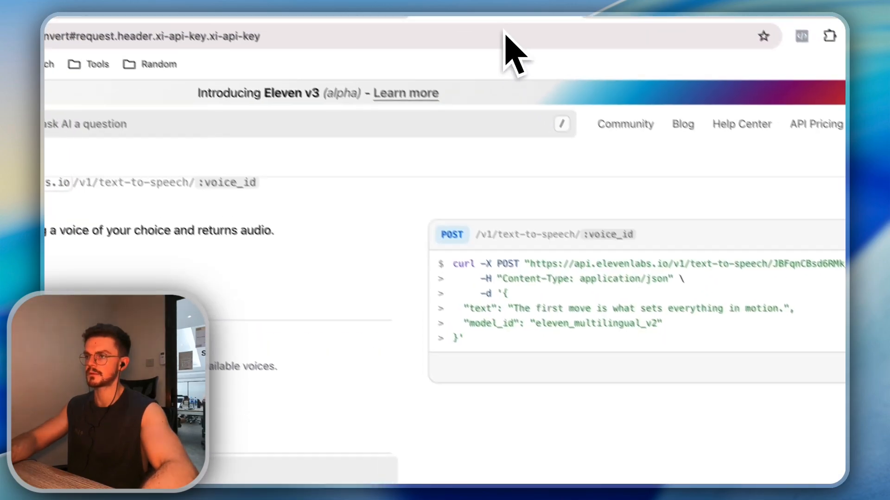
click(451, 34)
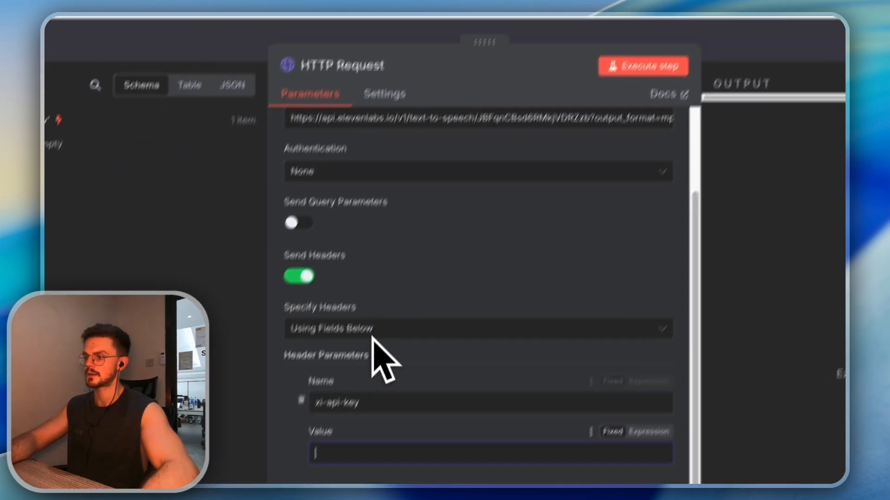
Put the API key in the xi-api-key header, enable Send Body, and set text to the sample sentence
key(super+v)
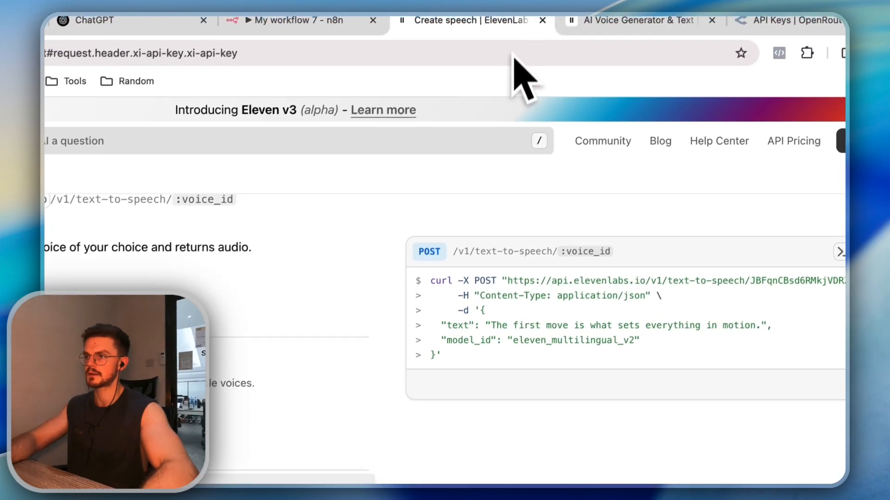
scroll(306, 417, down, 5)
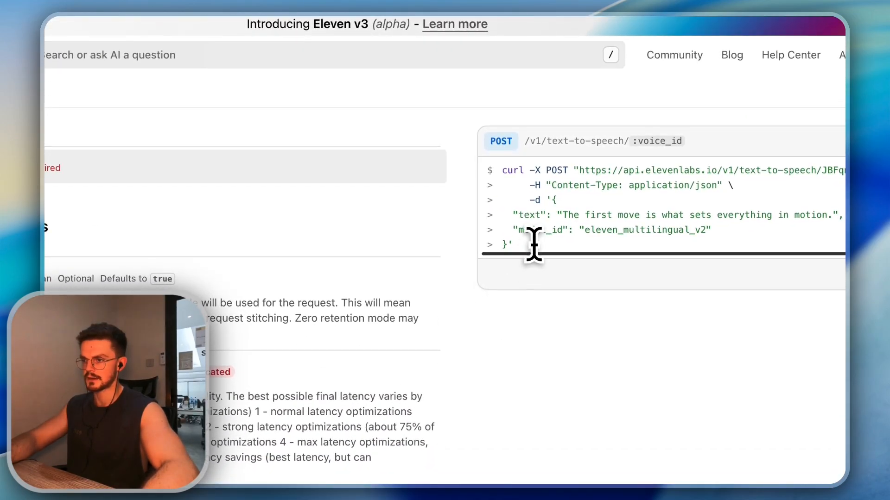
key(super+c)
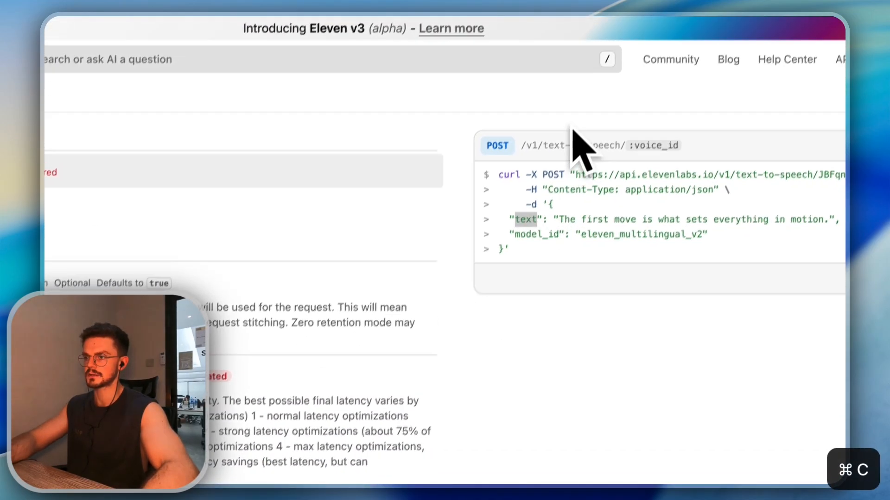
click(597, 27)
drag(407, 32, 389, 83)
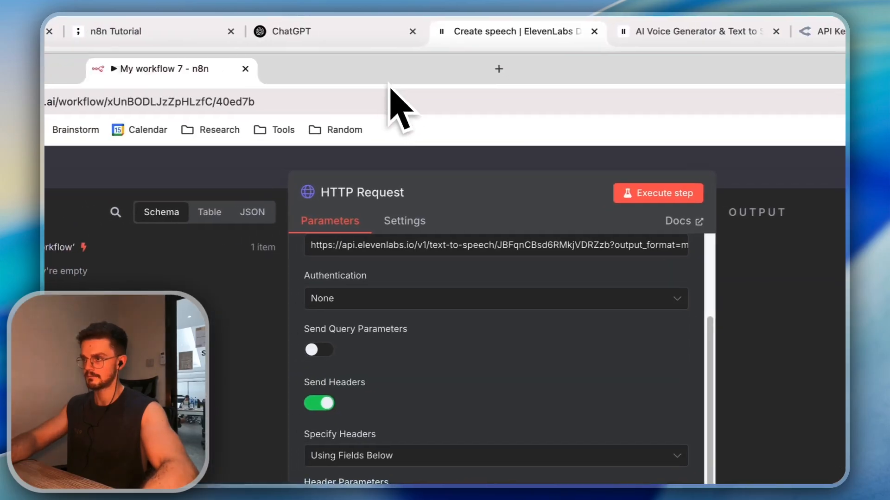
drag(193, 70, 487, 52)
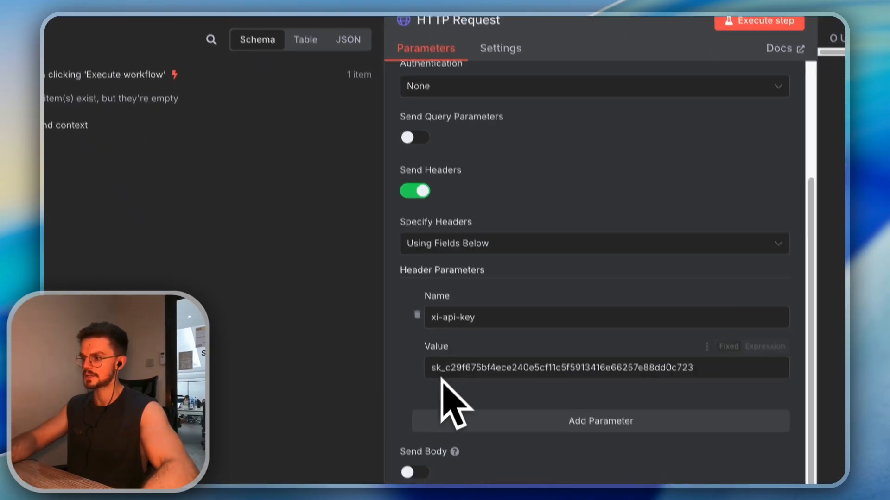
click(409, 471)
scroll(393, 334, down, 5)
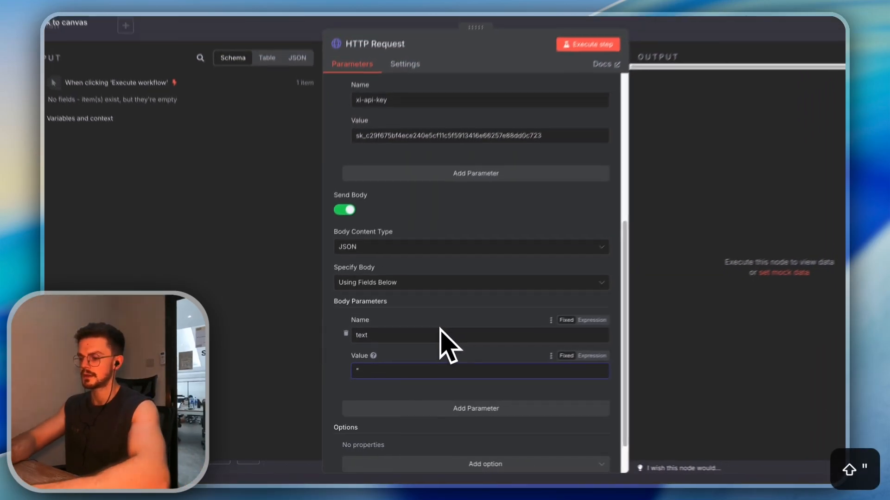
key(super+v)
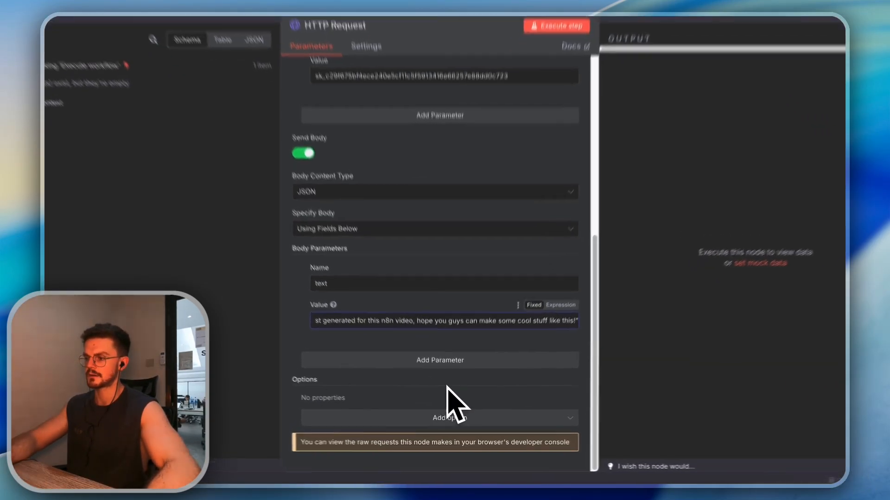
Add a second body parameter model_id with value eleven_multilingual_v2, copied from the ElevenLabs docs
click(447, 376)
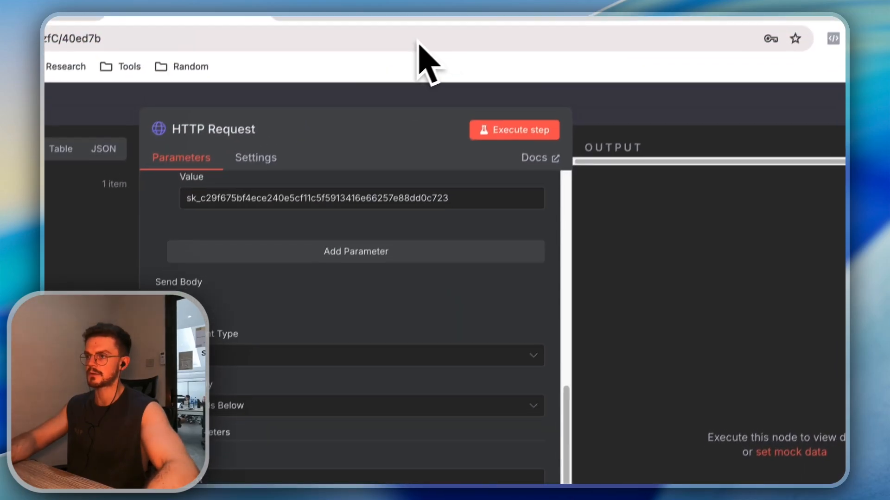
click(457, 29)
double_click(558, 327)
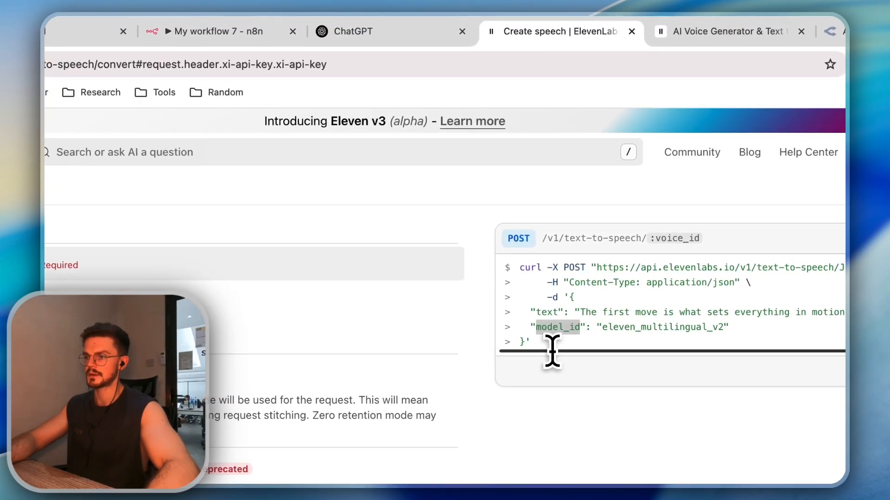
click(220, 34)
click(375, 34)
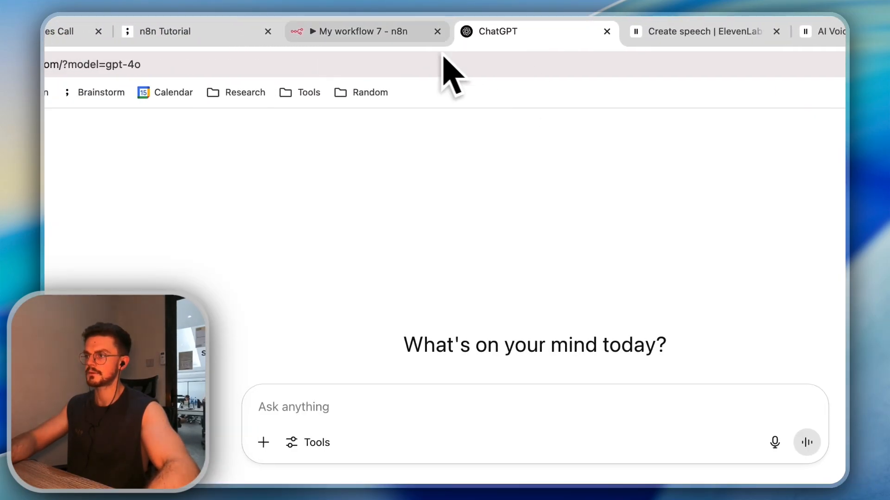
click(260, 34)
click(399, 422)
key(super+v)
click(435, 24)
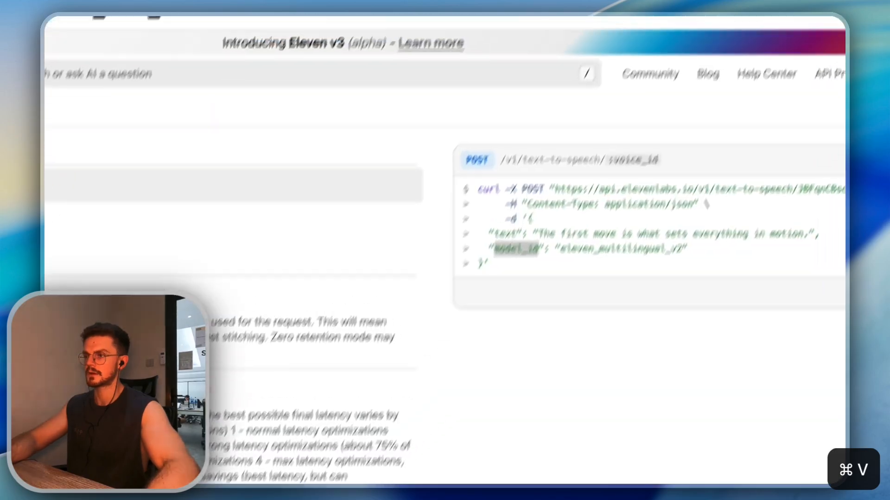
double_click(511, 319)
key(super+c)
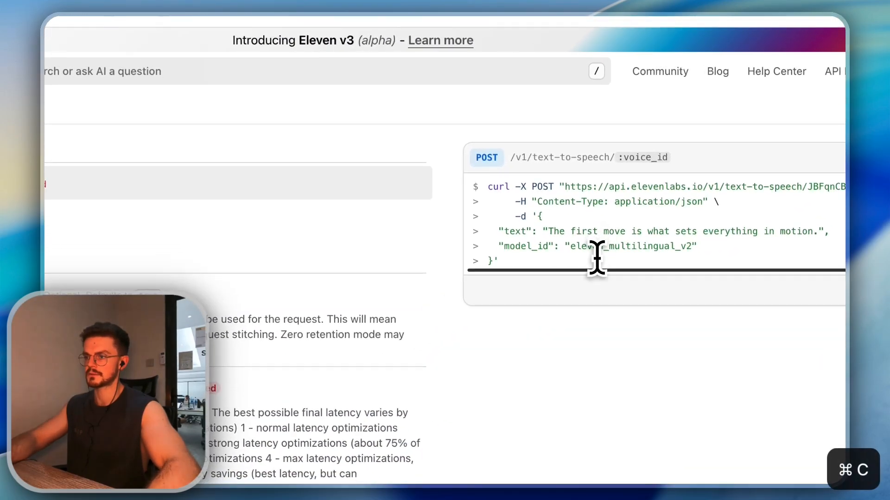
scroll(387, 387, up, 3)
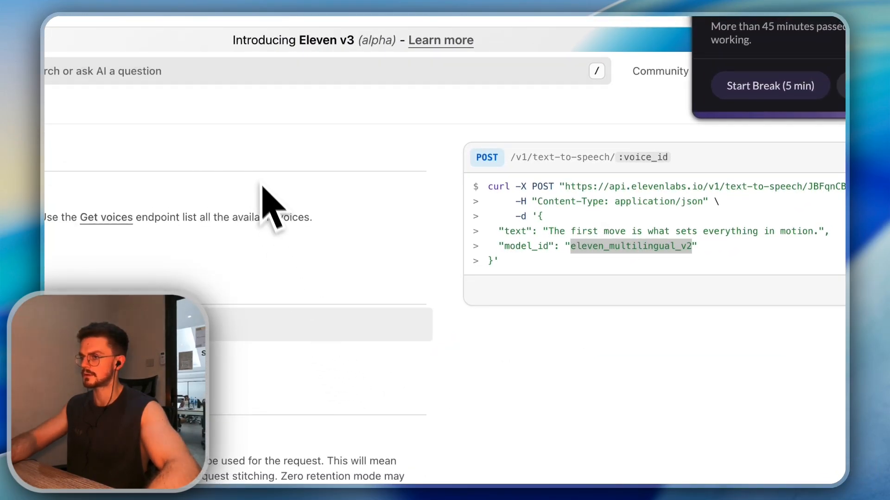
click(840, 40)
click(178, 31)
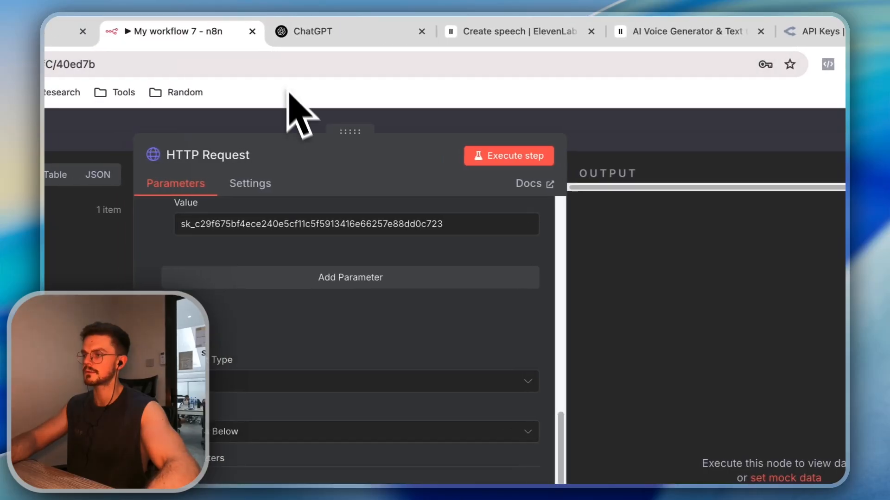
click(397, 417)
key(super+v)
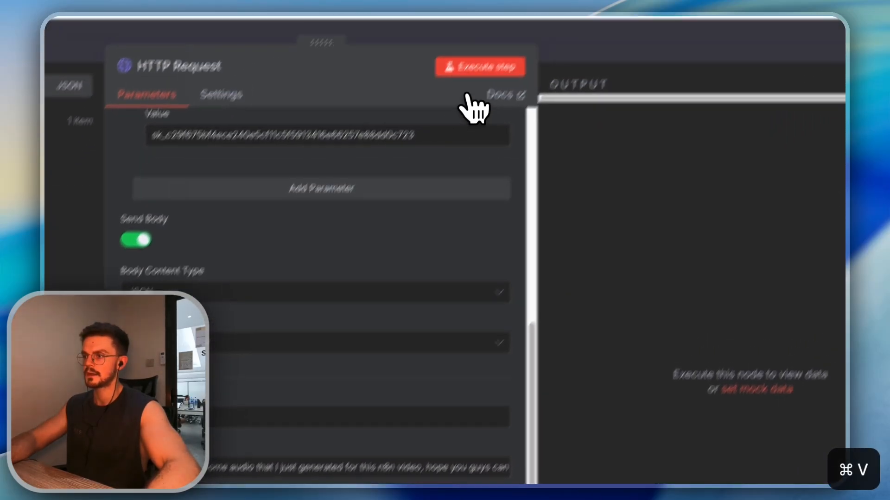
Execute the HTTP Request step, getting back a 6-second, 105 kB audio/mpeg speech file
click(480, 67)
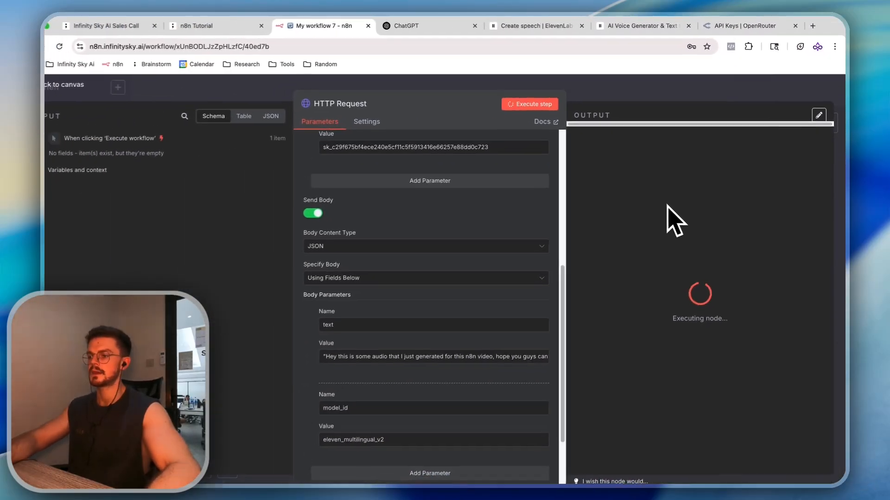
scroll(502, 235, up, 5)
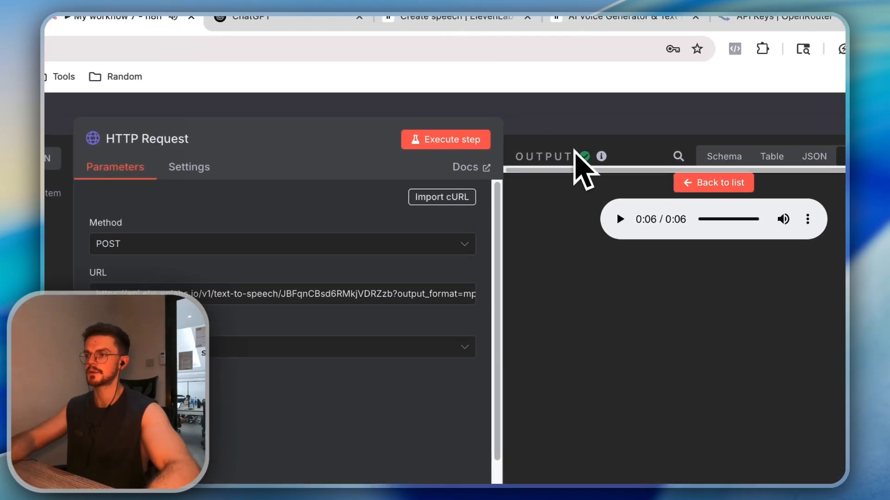
Close the HTTP Request panel, shift the node right, and open the next-node picker after it
click(619, 93)
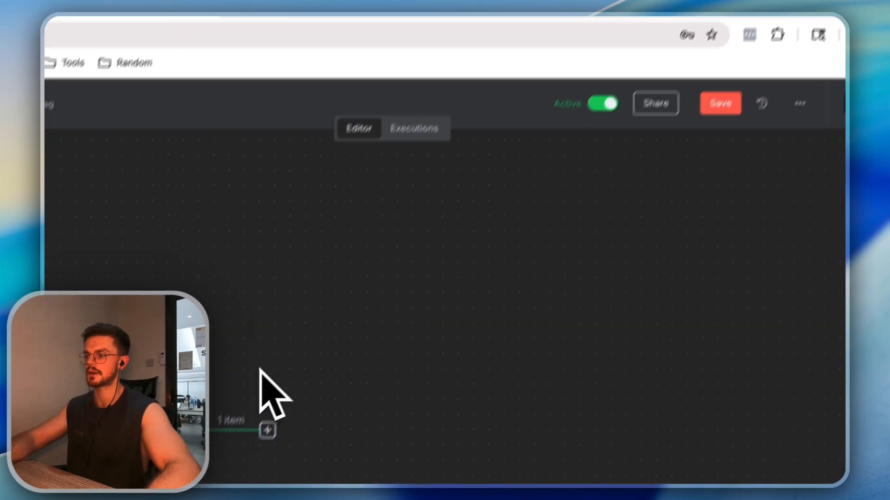
drag(419, 278, 496, 278)
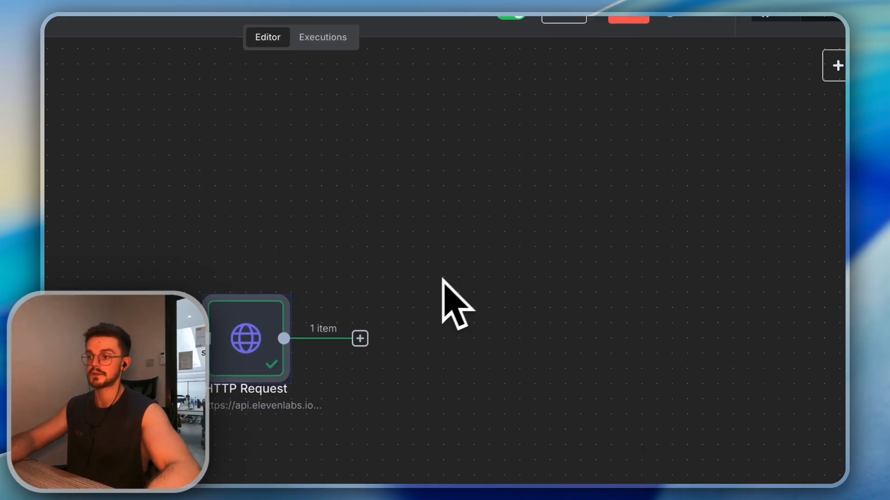
click(359, 339)
text(11)
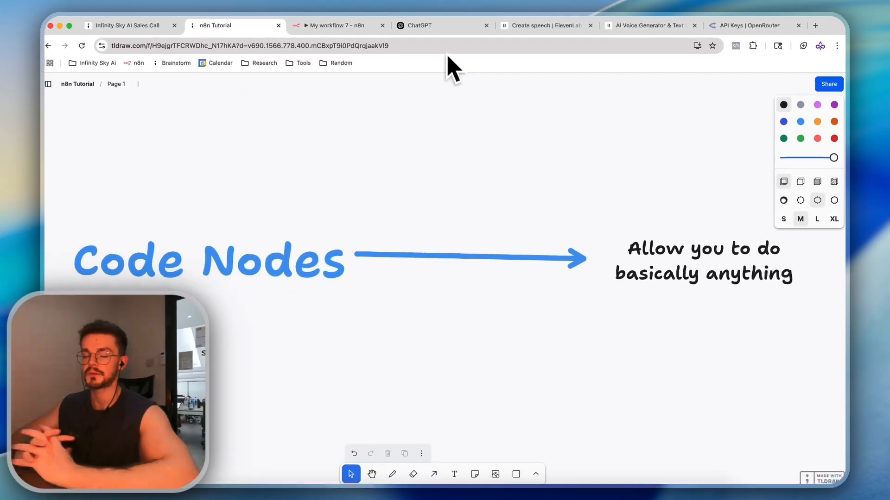
Search 'code' and add a Code node to the workflow
click(340, 25)
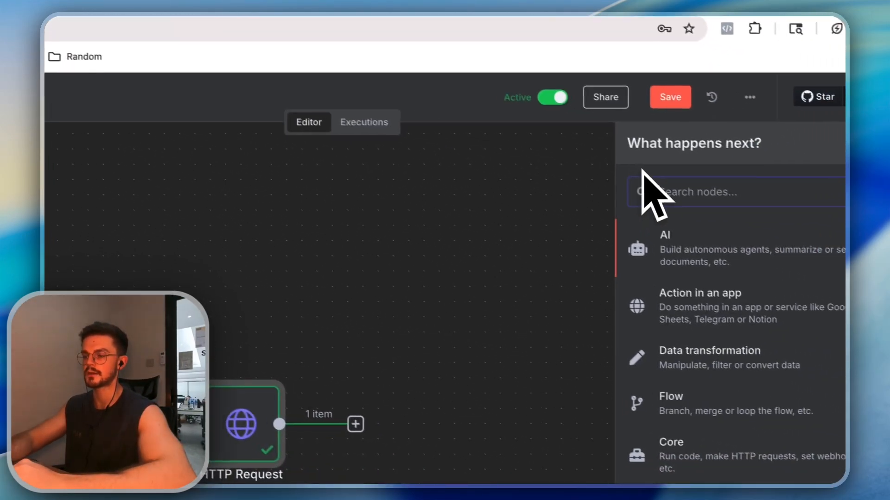
text(code)
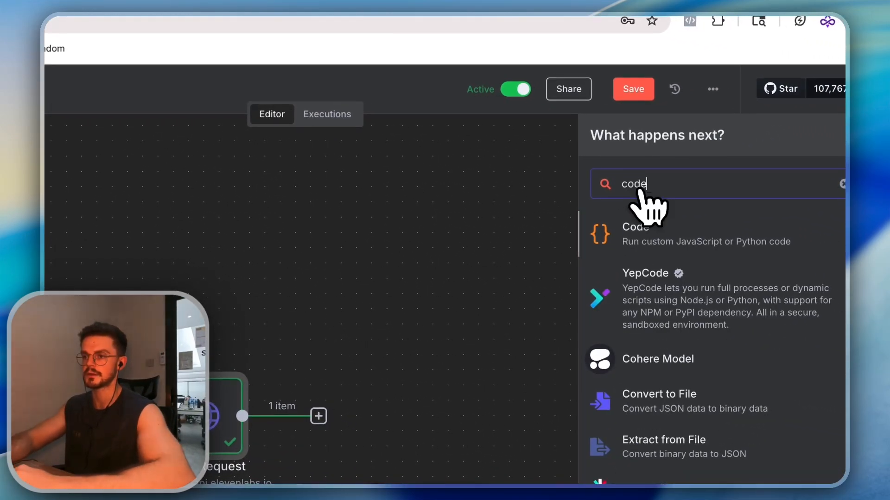
click(681, 237)
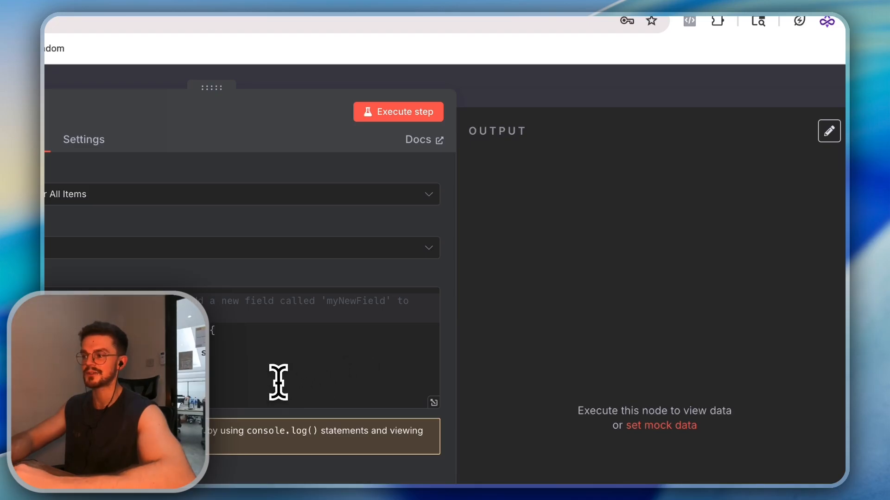
key(ctrl+a)
key(BackSpace)
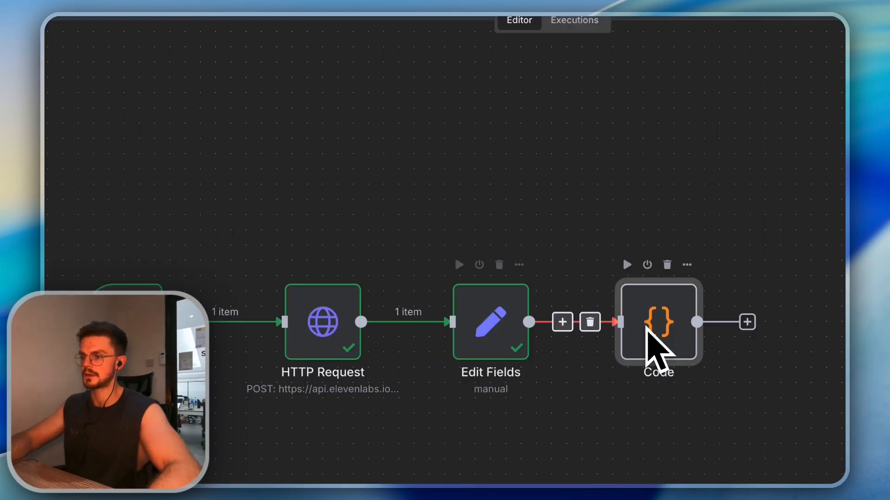
Clear the Code node's starter JavaScript and drag in the $input.first().json.Test reference
double_click(653, 348)
click(369, 260)
key(super+a)
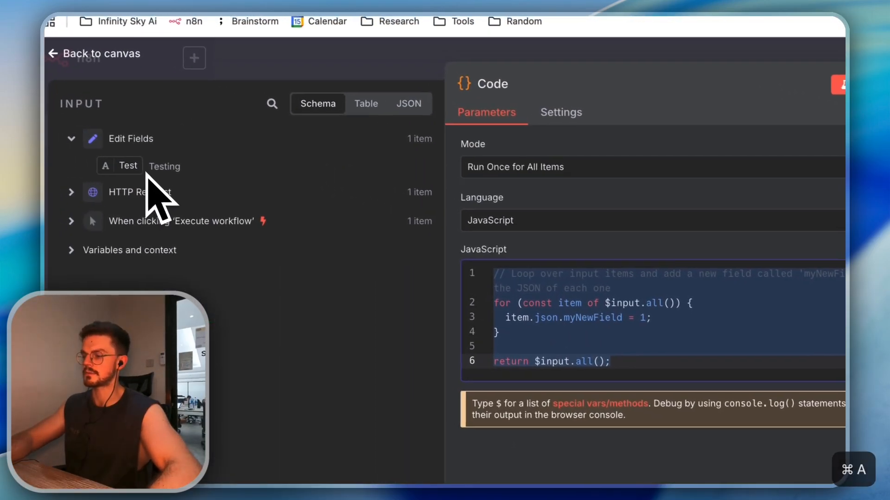
key(BackSpace)
drag(139, 172, 658, 325)
key(super+a)
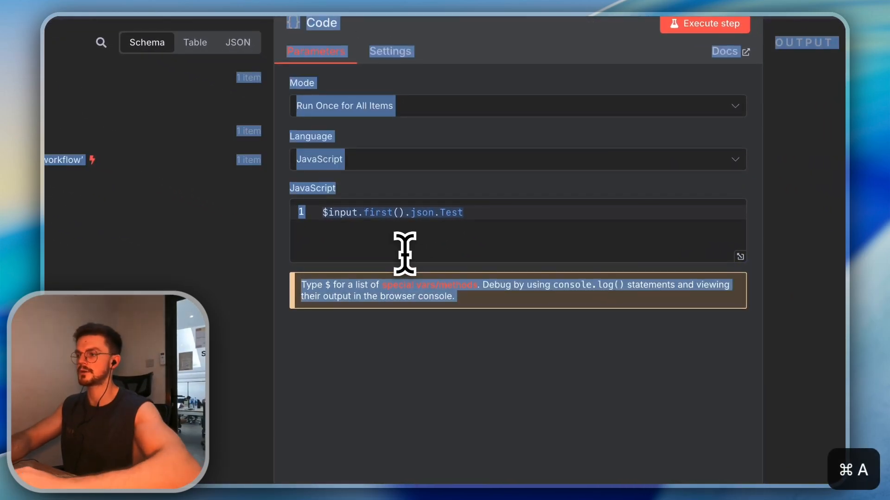
click(447, 241)
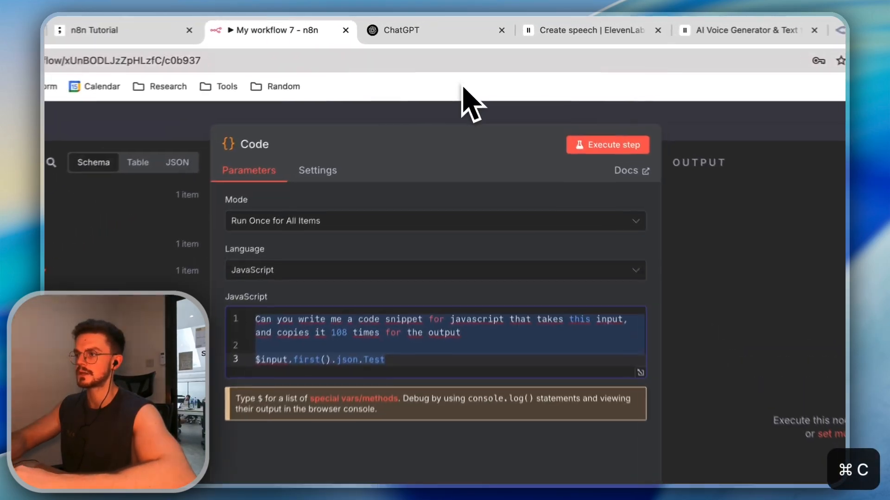
Ask ChatGPT for JavaScript returning 108 copies of the input and copy its snippet
click(459, 25)
text(Can you write me a code snippet for javascript that takes this input, and copies it 108 times for the output  $input.first().json.Test)
key(Return)
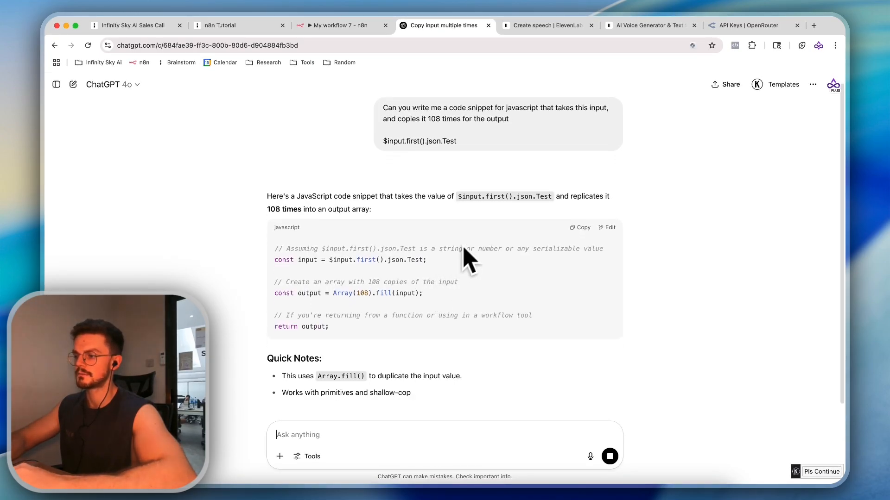
click(580, 239)
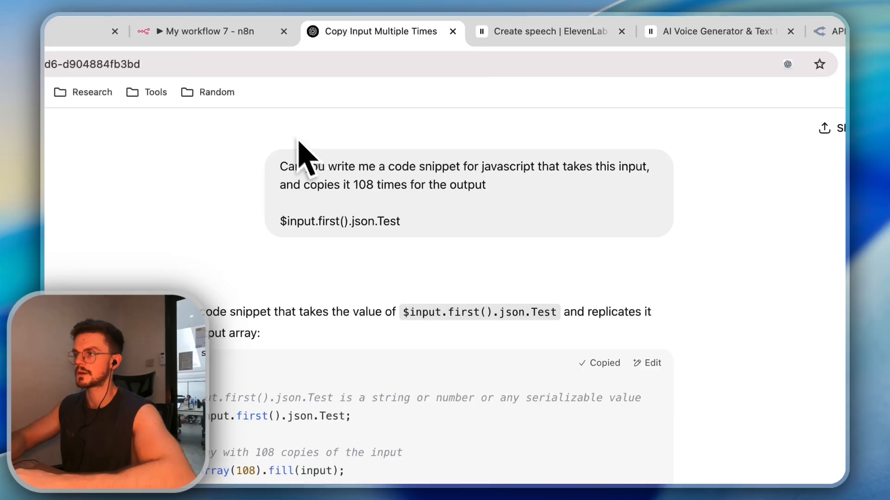
Paste the Array(108).fill(input) code into the Code node and run it, hitting a 'json' property error
click(241, 34)
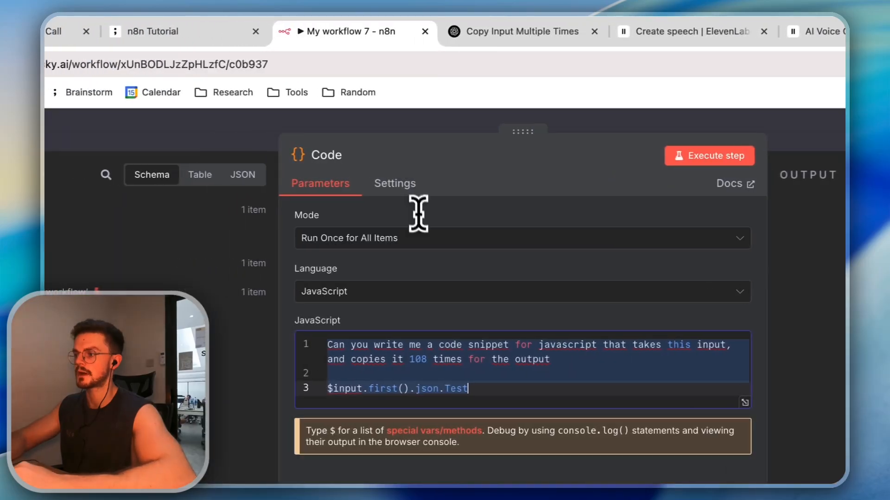
key(super+v)
click(511, 159)
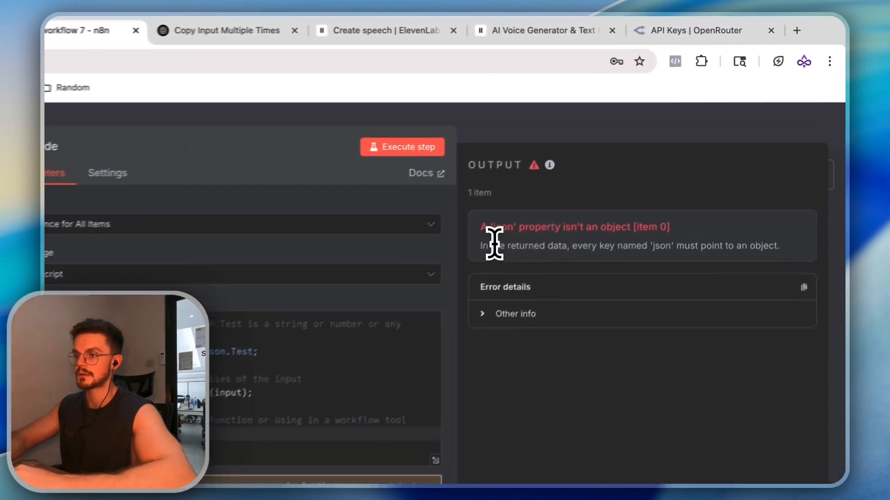
Send the Code node's 'json' property error to ChatGPT and copy its Array.from fix
drag(609, 154, 813, 169)
key(super+c)
click(208, 32)
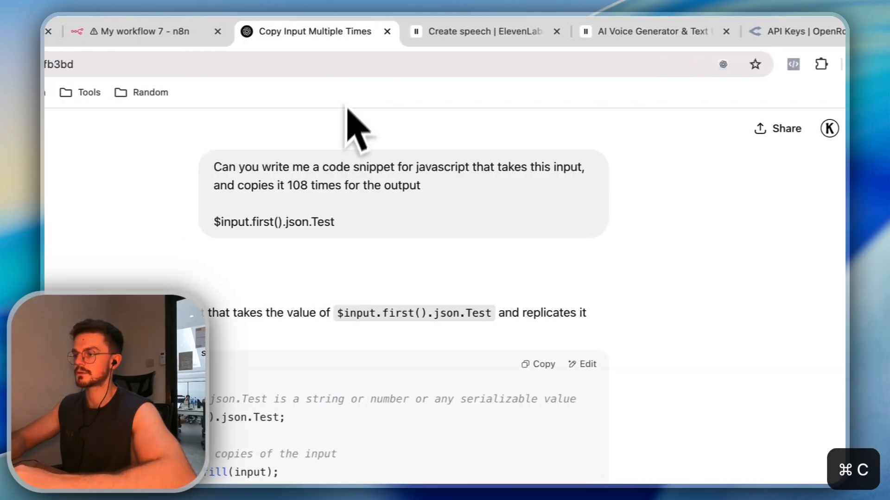
click(388, 427)
key(super+v)
key(Return)
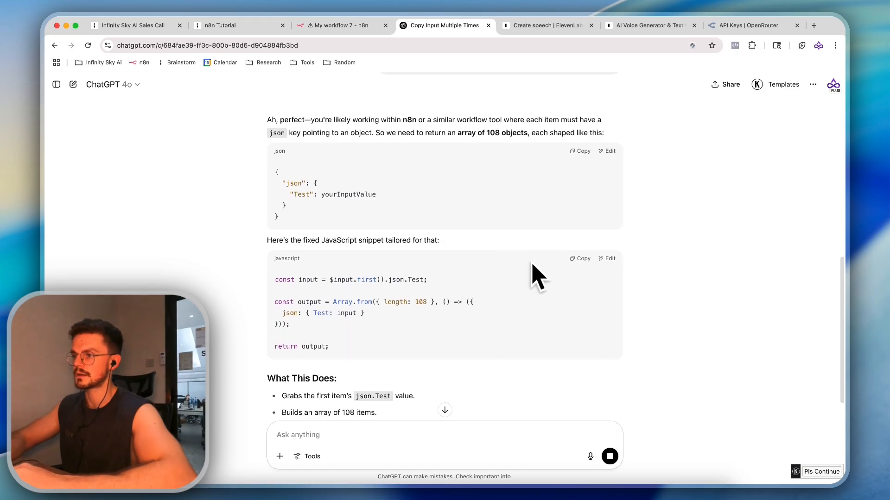
click(579, 240)
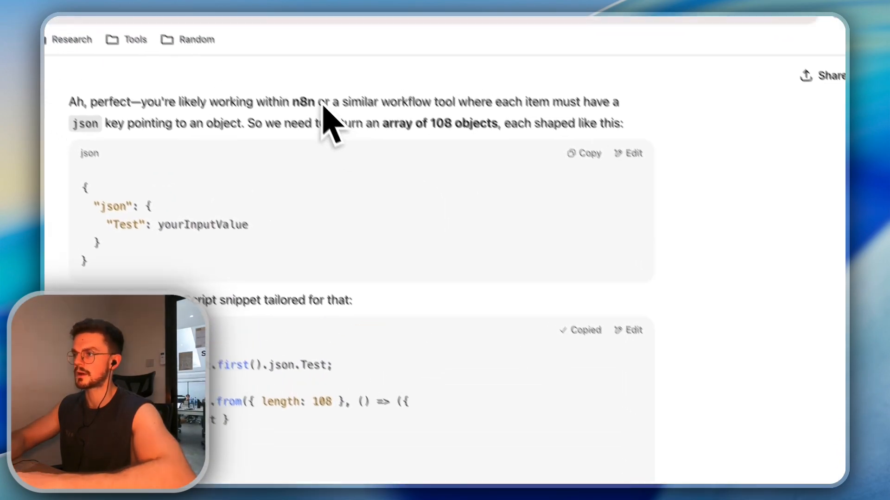
Replace the Code node's script with the fix and run it, producing 108 items of Test: Testing
click(278, 26)
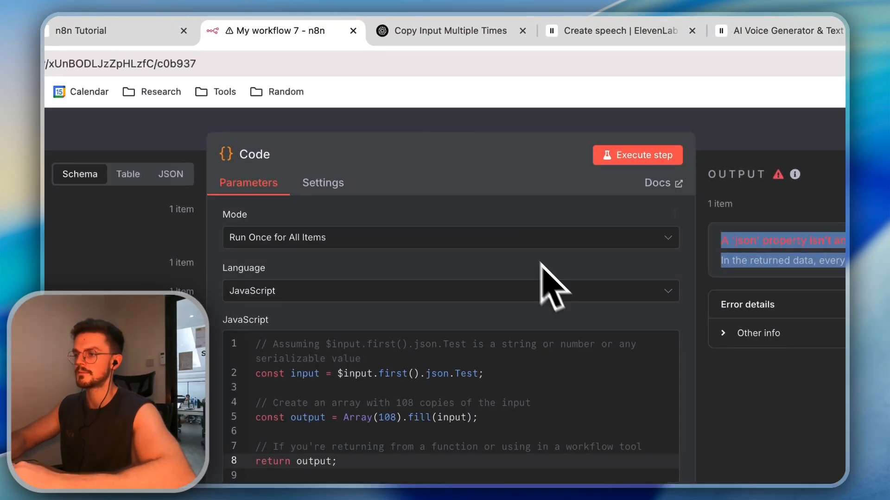
click(397, 391)
key(super+a)
key(super+v)
click(408, 128)
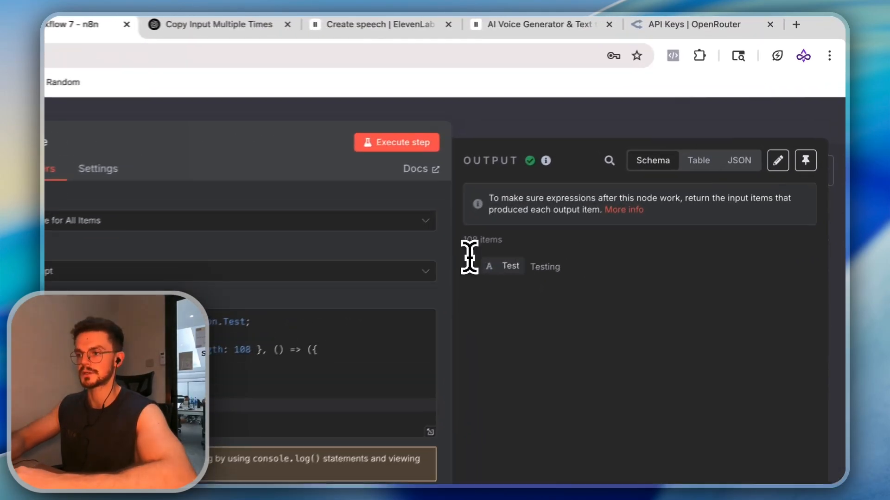
drag(605, 172, 596, 163)
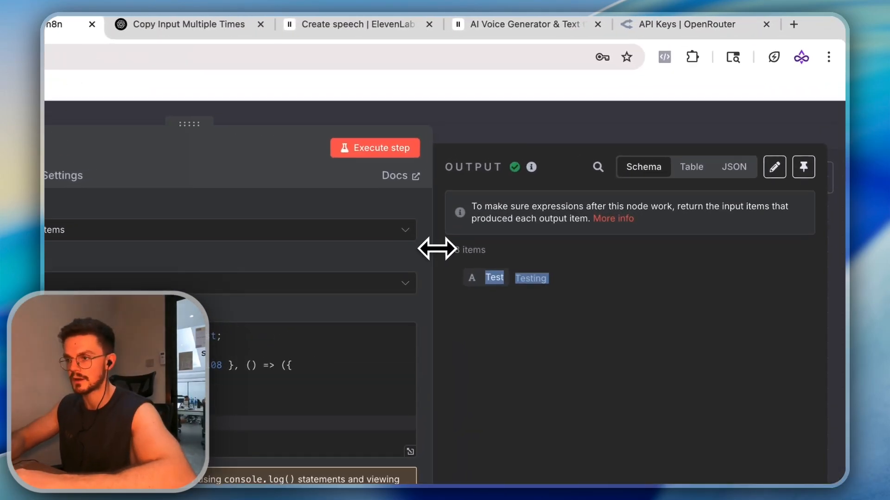
click(536, 135)
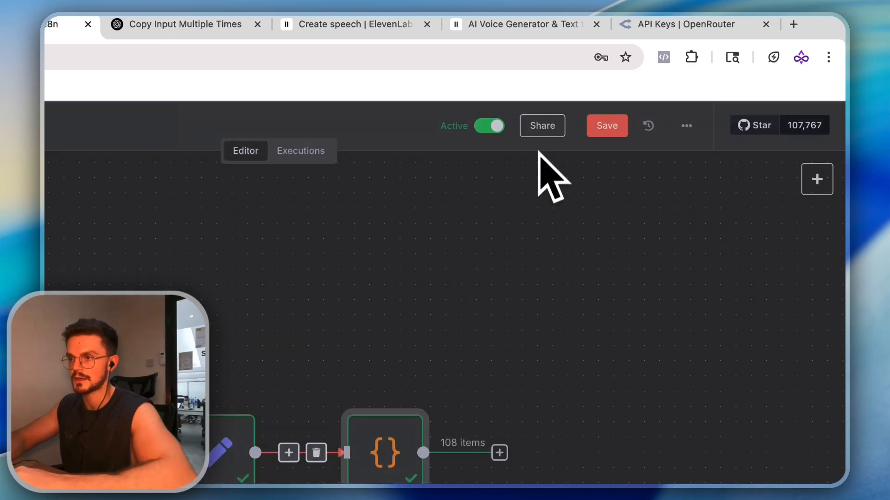
scroll(521, 266, right, 1)
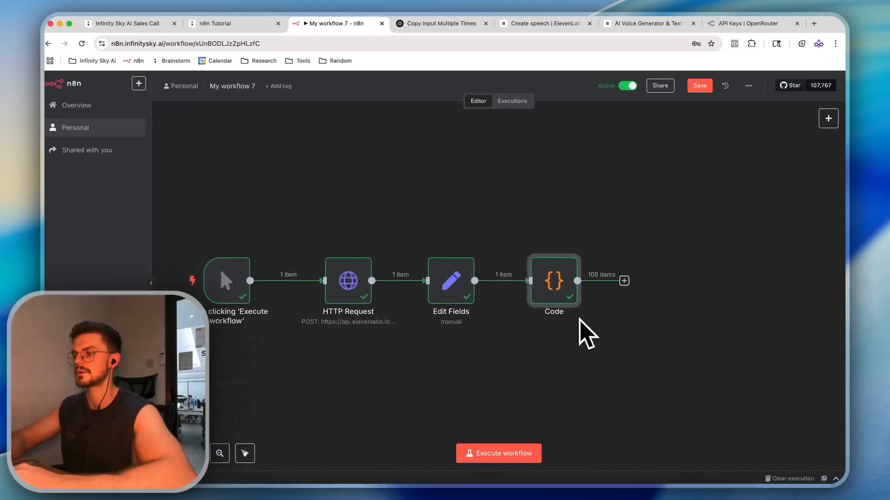
scroll(561, 326, down, 2)
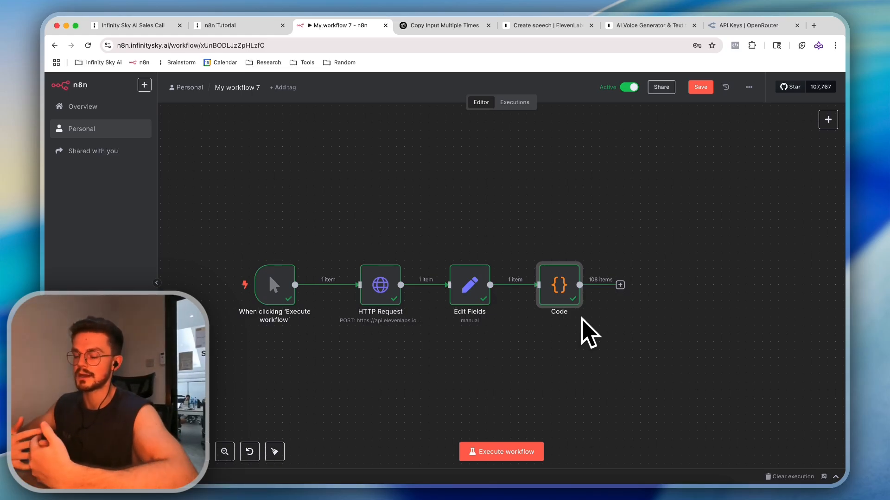
double_click(574, 291)
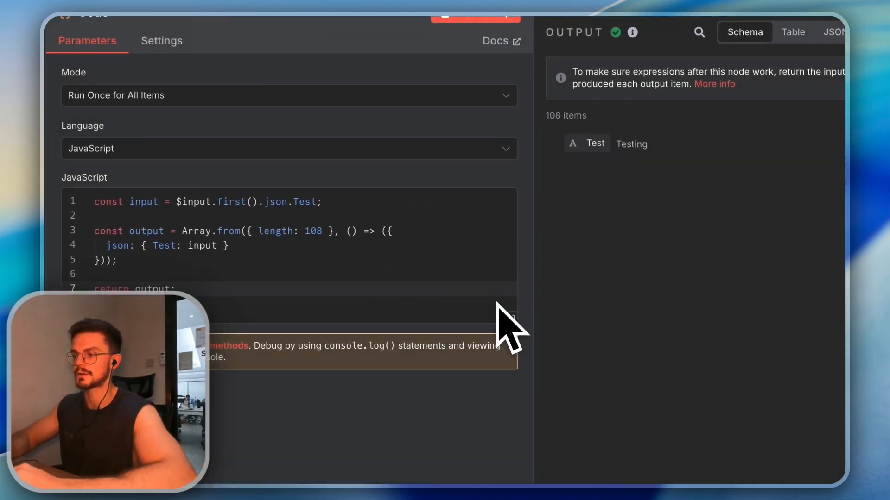
key(Escape)
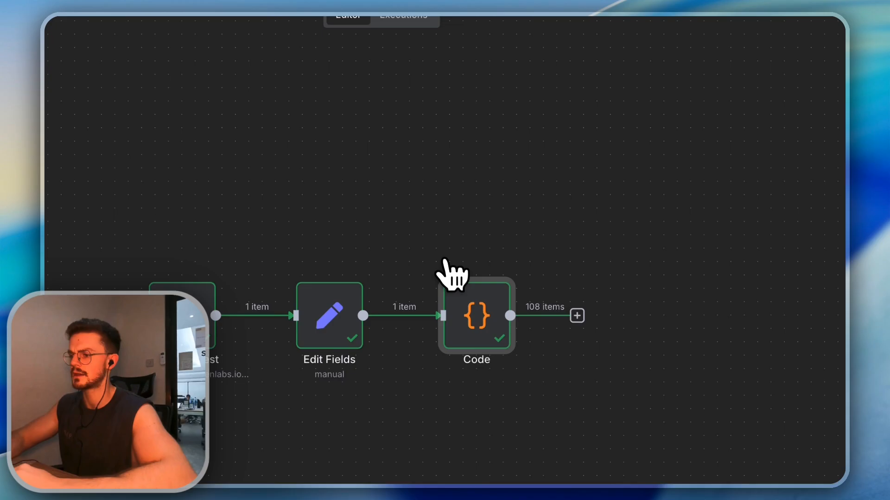
double_click(472, 320)
click(408, 148)
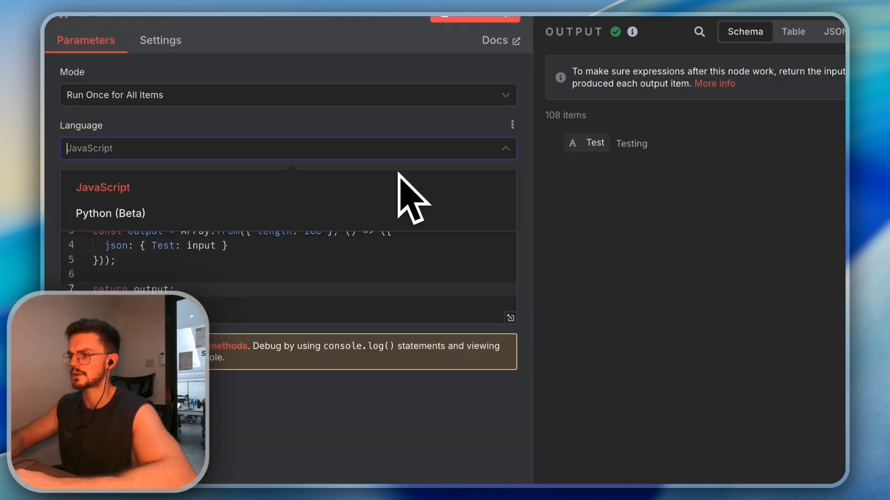
click(388, 150)
key(Escape)
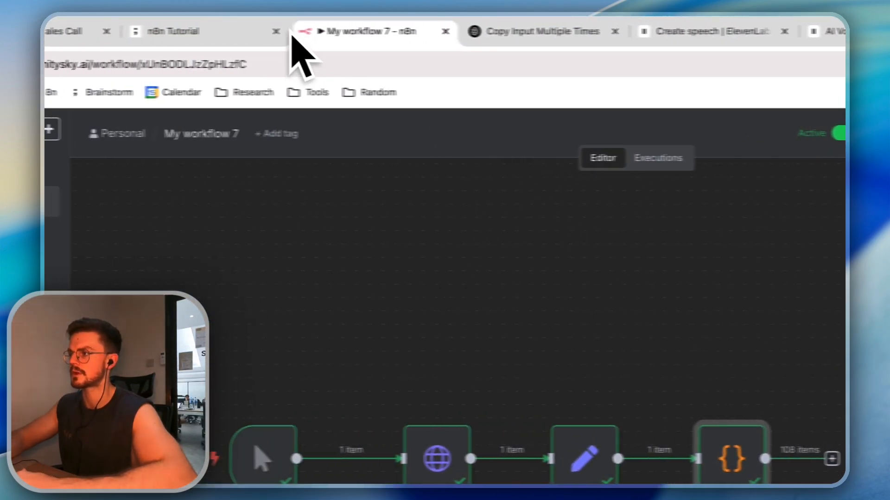
click(259, 32)
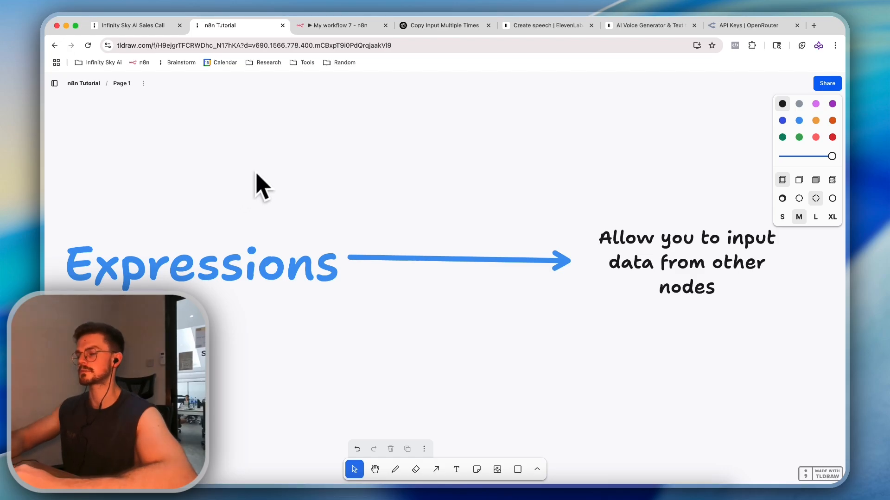
click(338, 25)
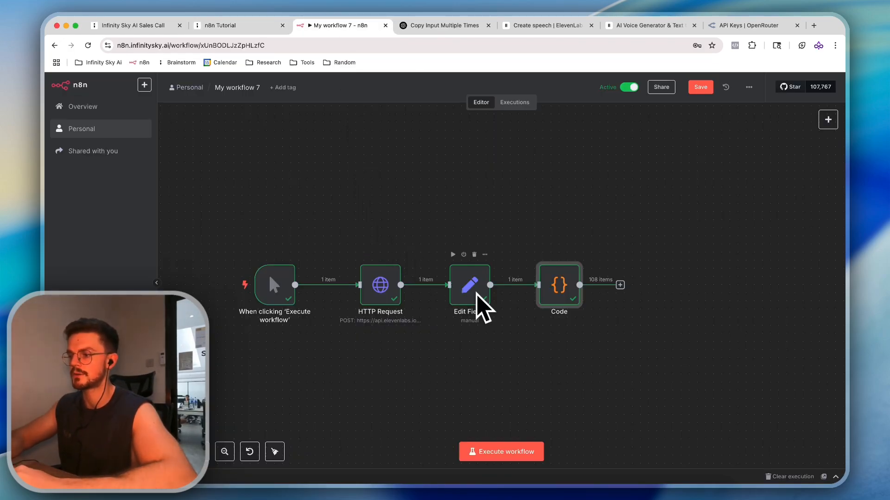
Check the Code node, then add an Edit Fields node after it via a 'set' search
double_click(561, 289)
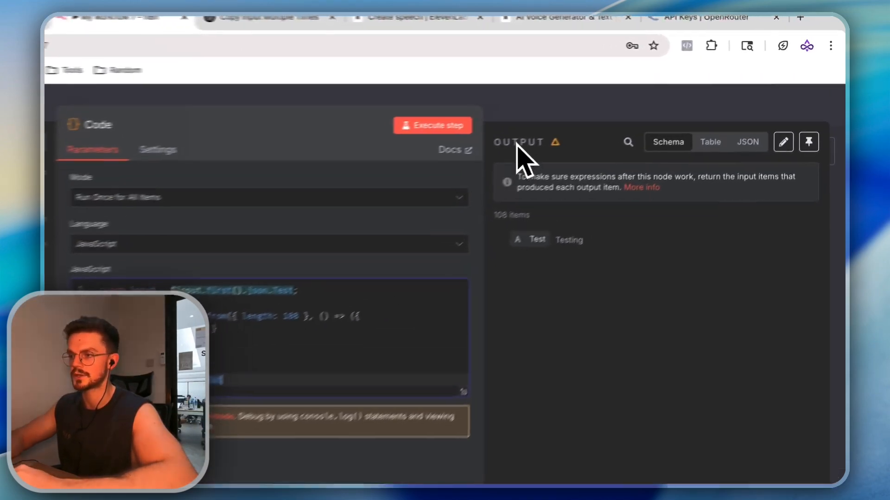
click(621, 88)
click(621, 285)
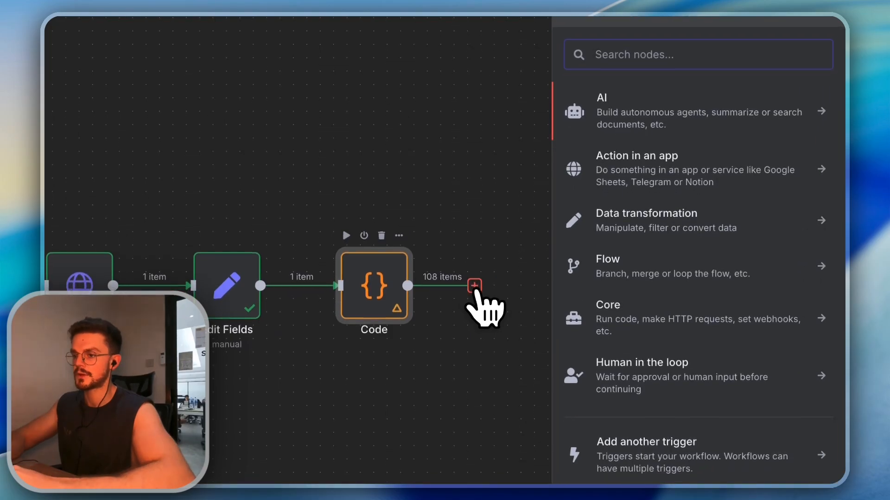
text(ge)
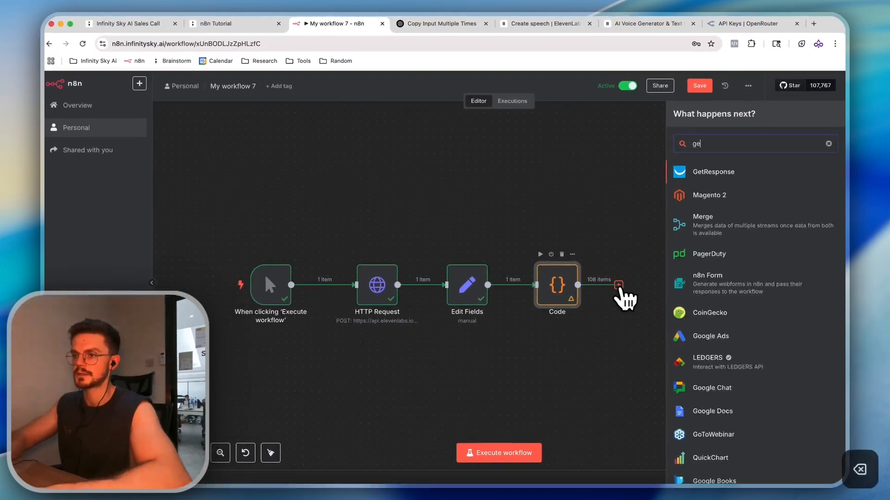
key(BackSpace)
key(BackSpace)
text(st)
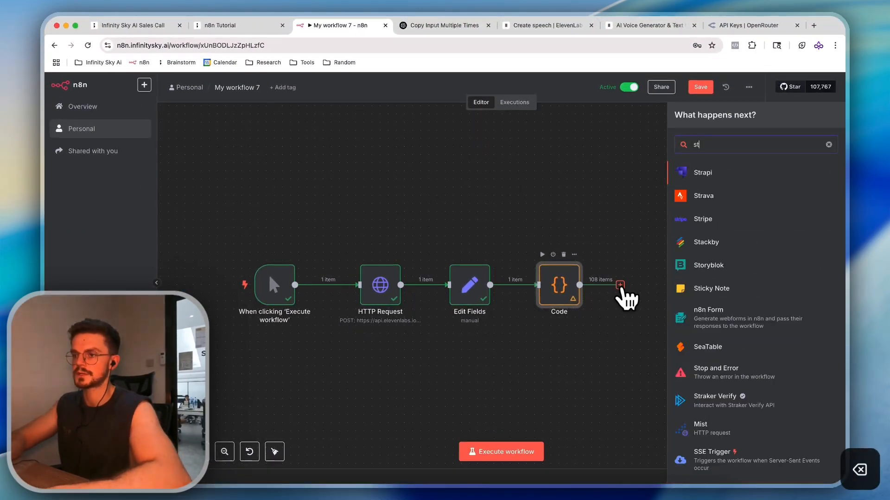
key(BackSpace)
text(et)
key(Return)
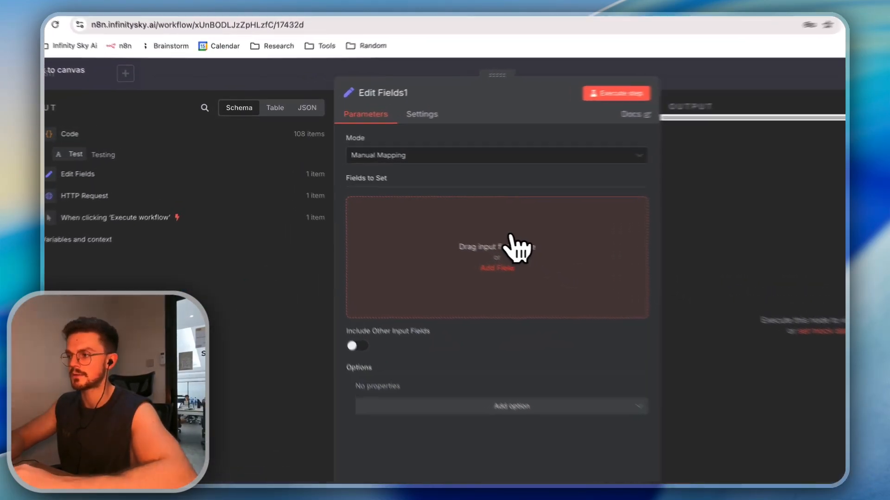
Add a String field anotherTest with value {{ $json.Test }}, previewing Testing
click(444, 242)
drag(132, 153, 371, 218)
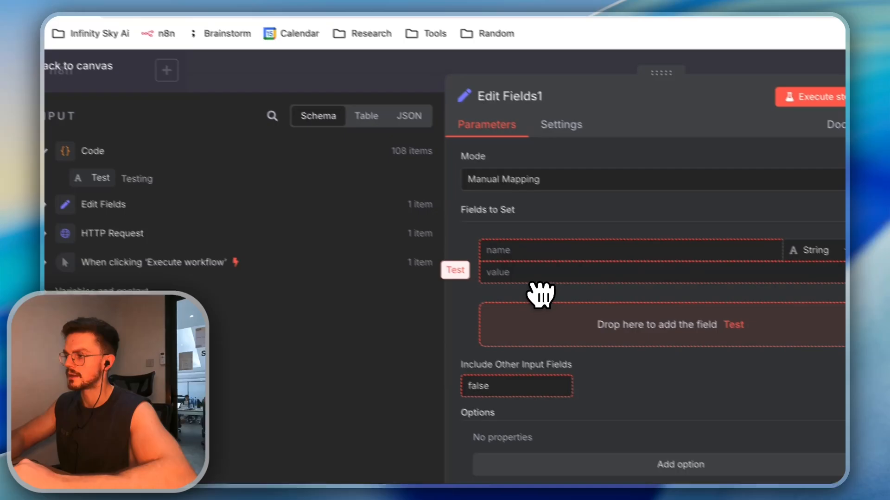
mouse_move(541, 293)
mouse_down()
mouse_move(547, 257)
mouse_move(548, 285)
mouse_up()
click(465, 227)
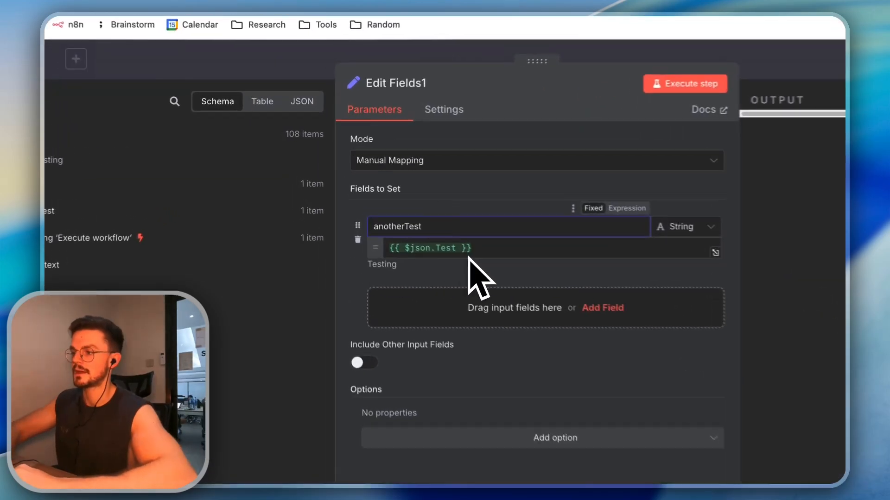
click(392, 208)
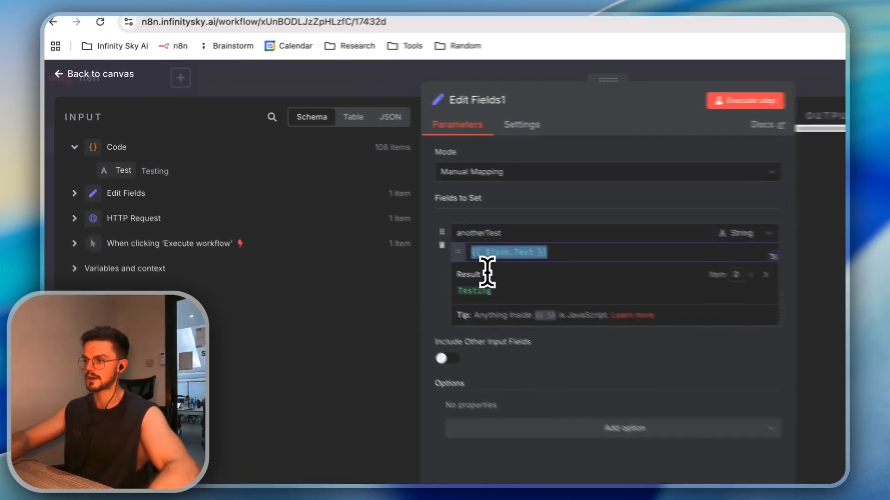
click(407, 208)
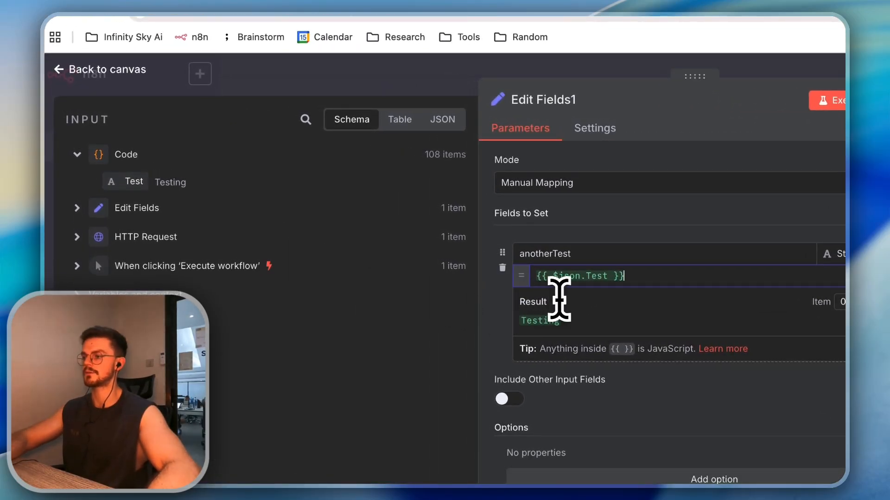
drag(625, 277, 487, 277)
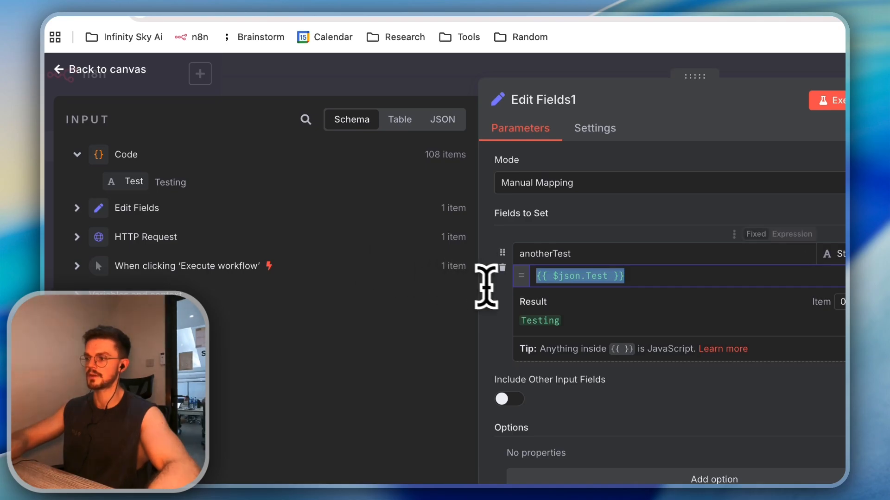
click(576, 277)
click(558, 277)
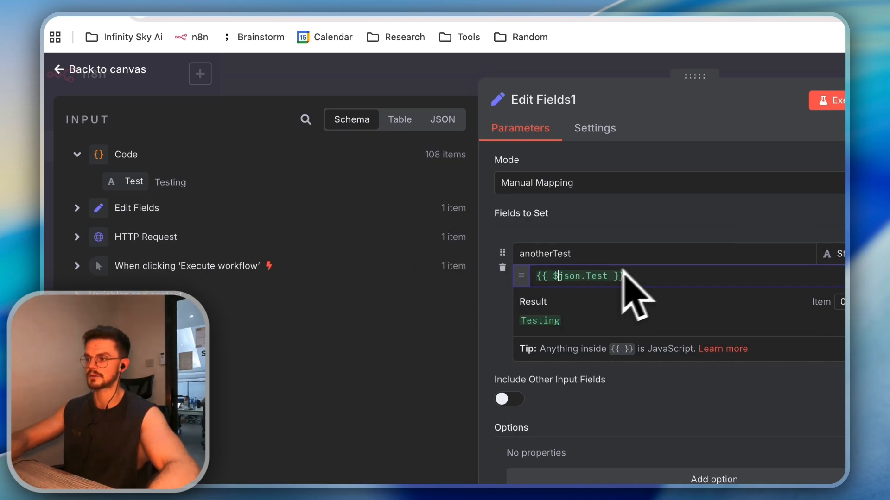
click(500, 291)
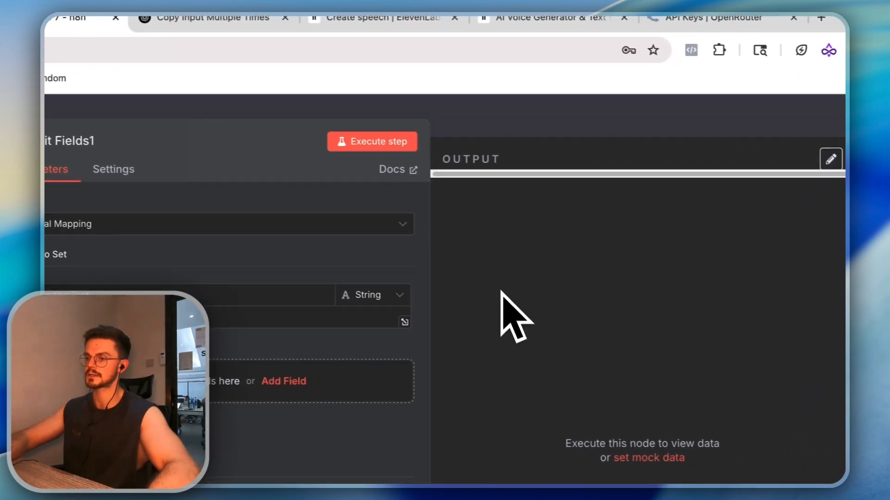
key(Escape)
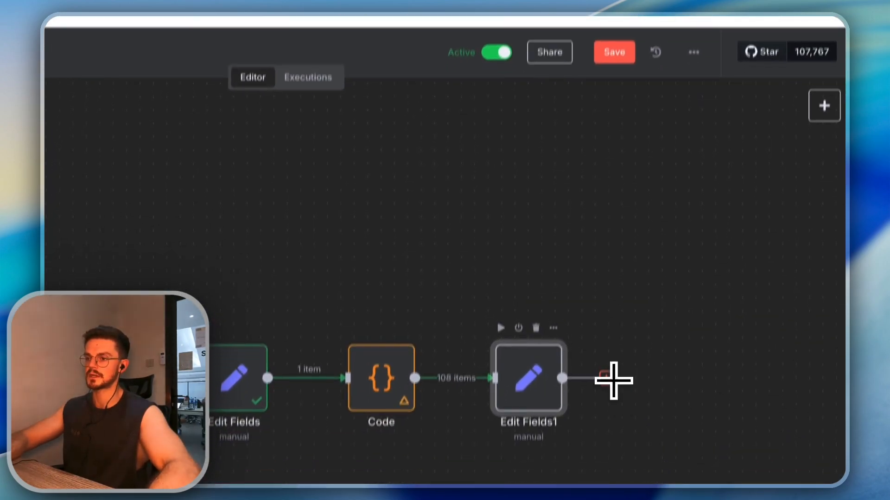
Add Edit Fields2 after Edit Fields1, run Edit Fields1 for 108 items, and open Edit Fields2
click(612, 378)
text(set)
click(646, 144)
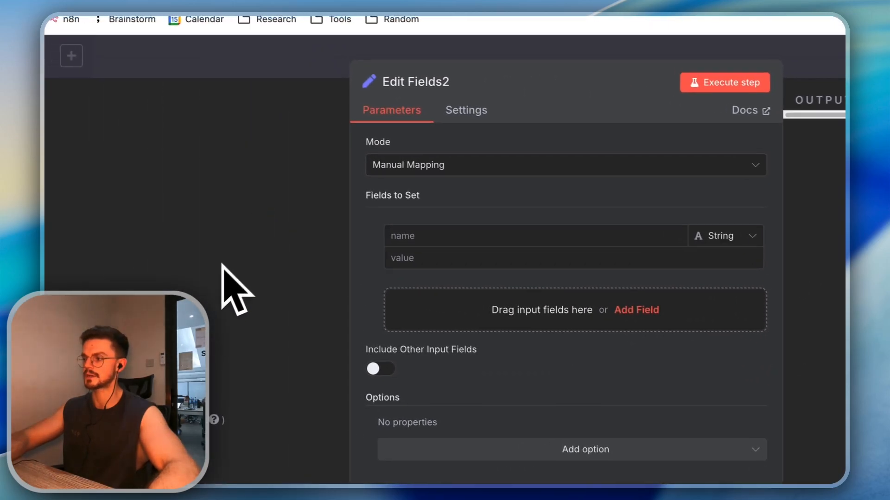
key(Escape)
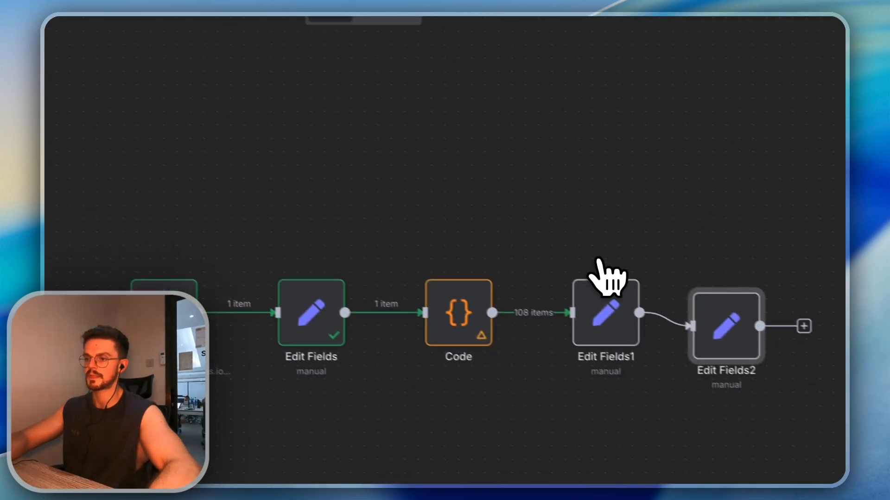
click(525, 252)
drag(649, 306, 662, 293)
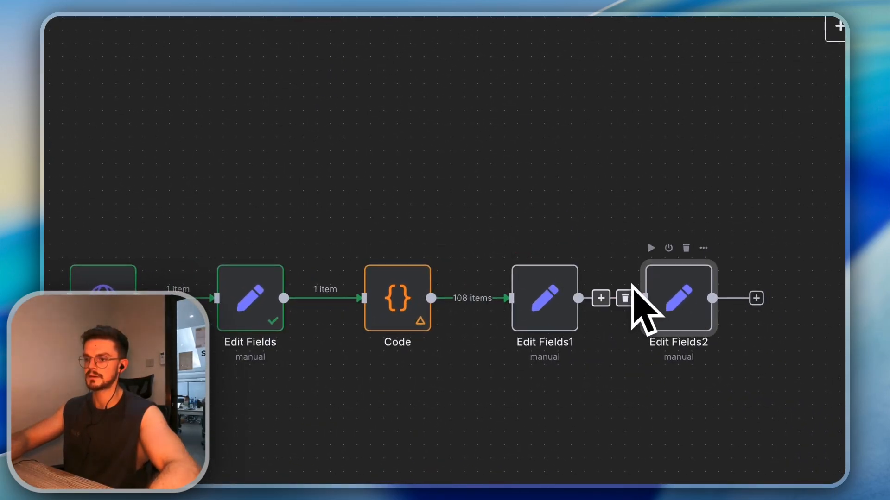
scroll(639, 307, right, 3)
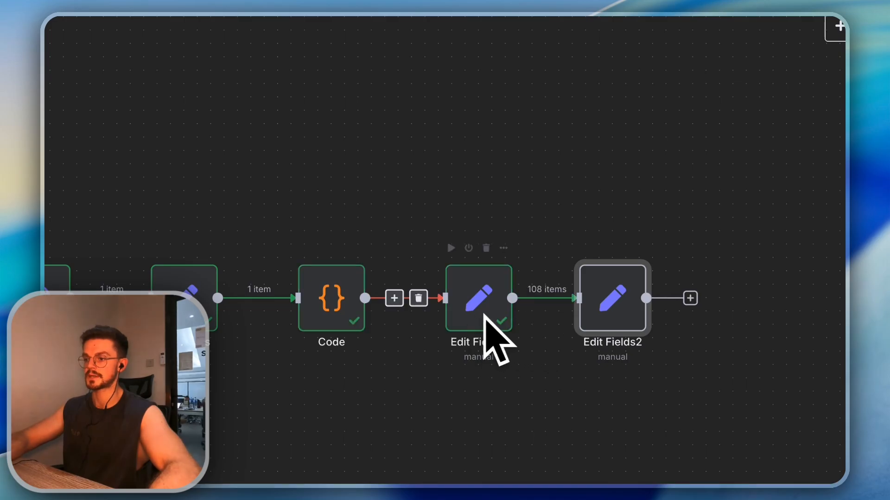
double_click(606, 318)
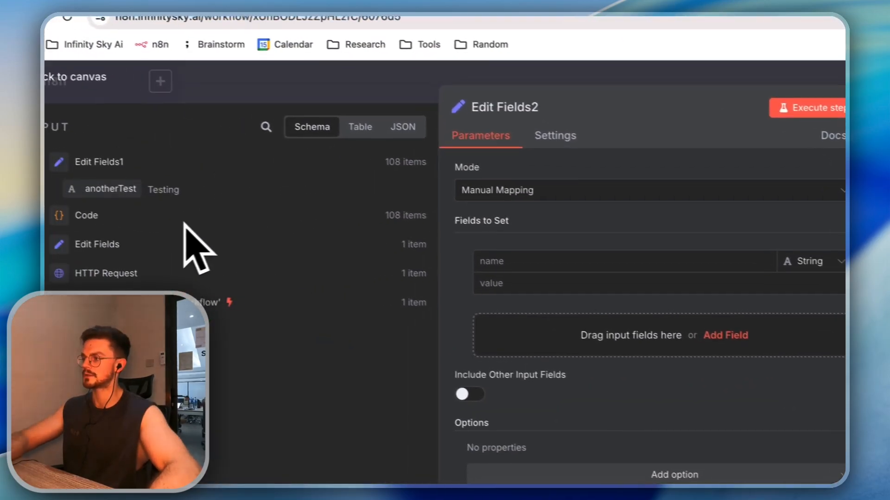
Drag the Code node's Test field into Edit Fields2 and inspect the $('Code') expression preview
click(111, 206)
drag(146, 227, 537, 227)
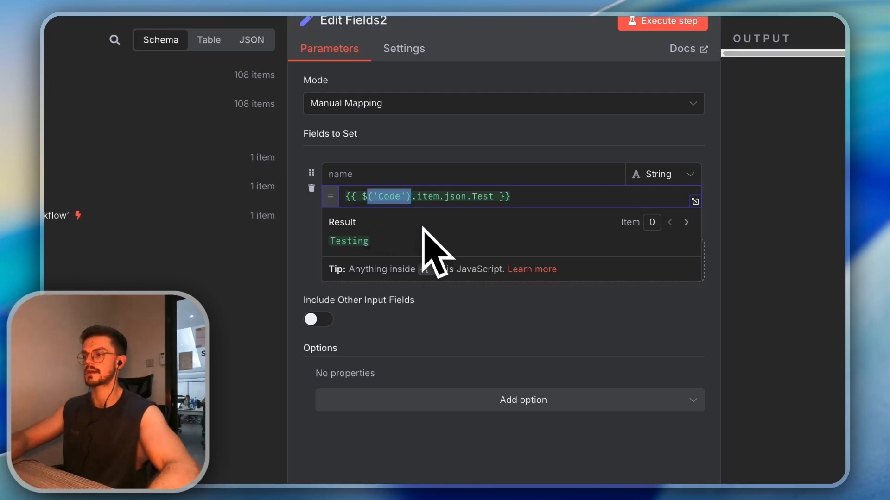
click(466, 327)
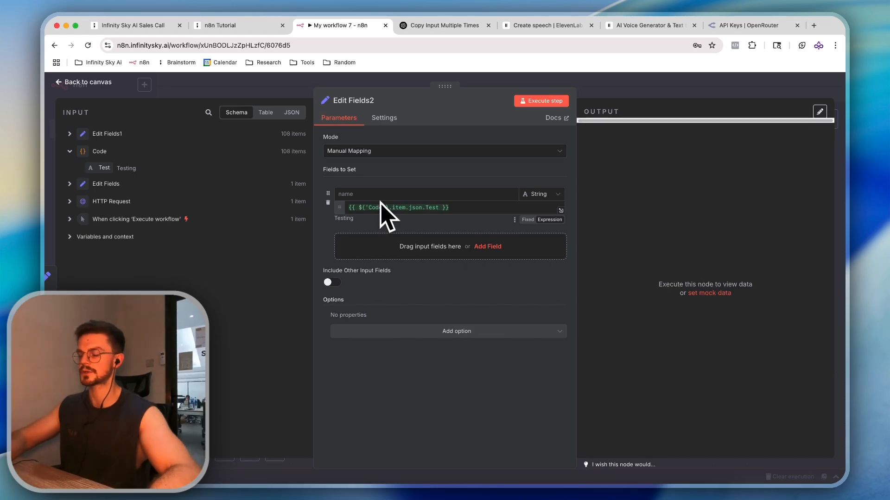
double_click(377, 208)
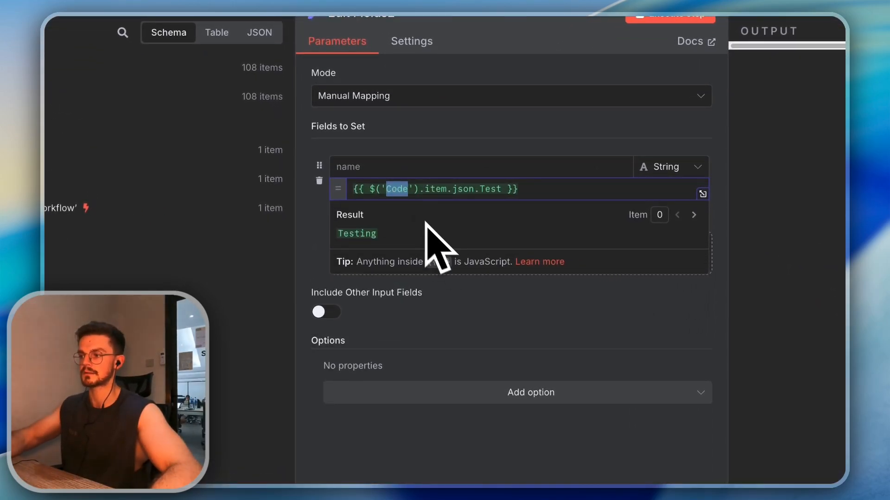
click(491, 338)
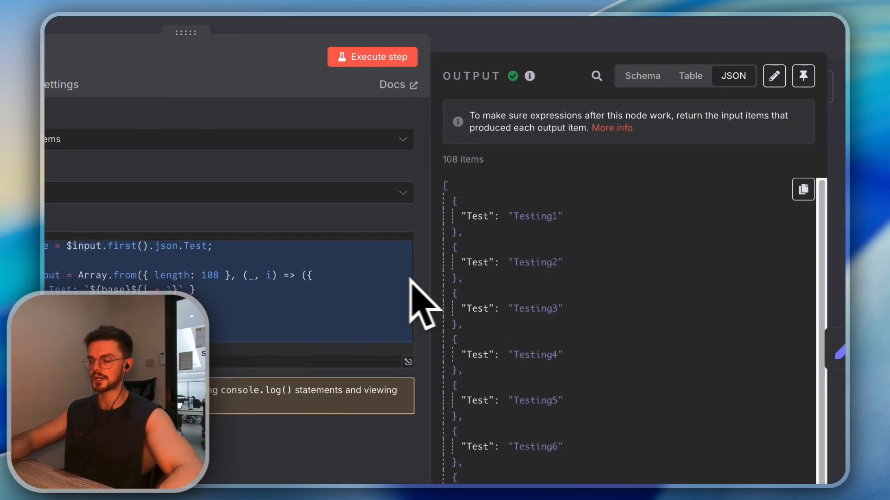
Set Edit Fields2's Test to {{ $('Code').item.json.Test }}, previewing Testing9, then close the panel
double_click(523, 281)
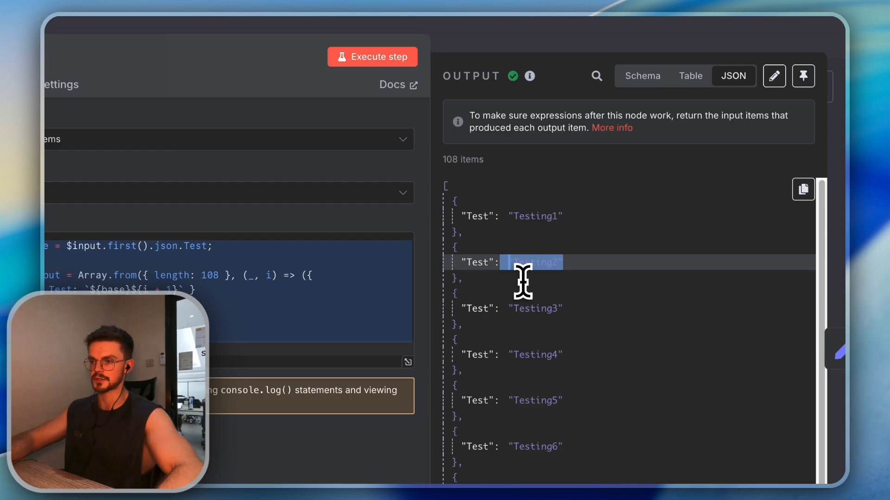
double_click(569, 289)
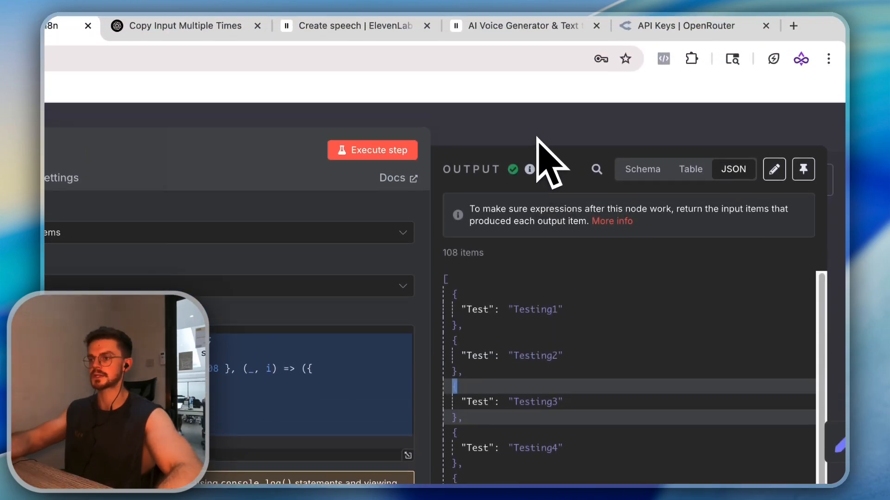
click(536, 43)
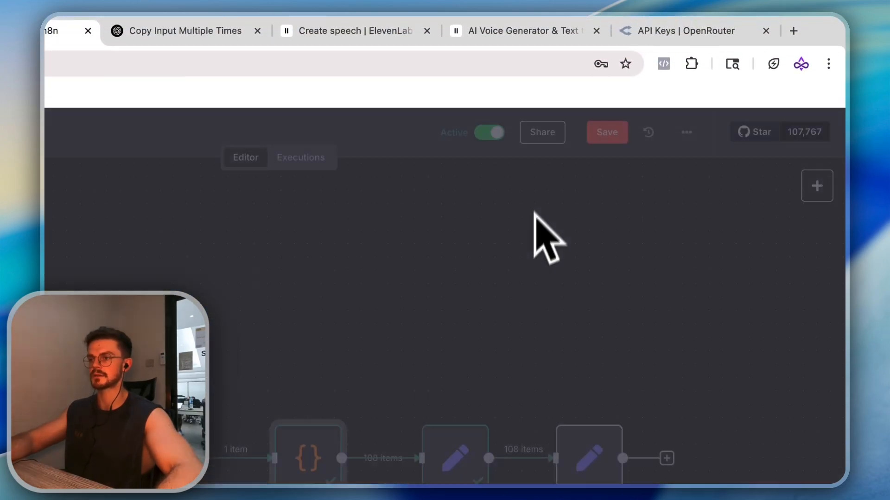
double_click(589, 456)
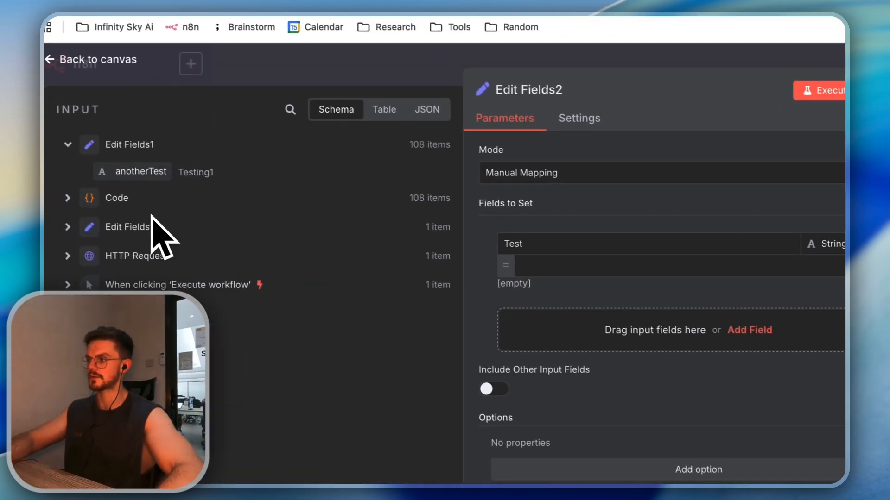
drag(147, 201, 488, 278)
double_click(505, 275)
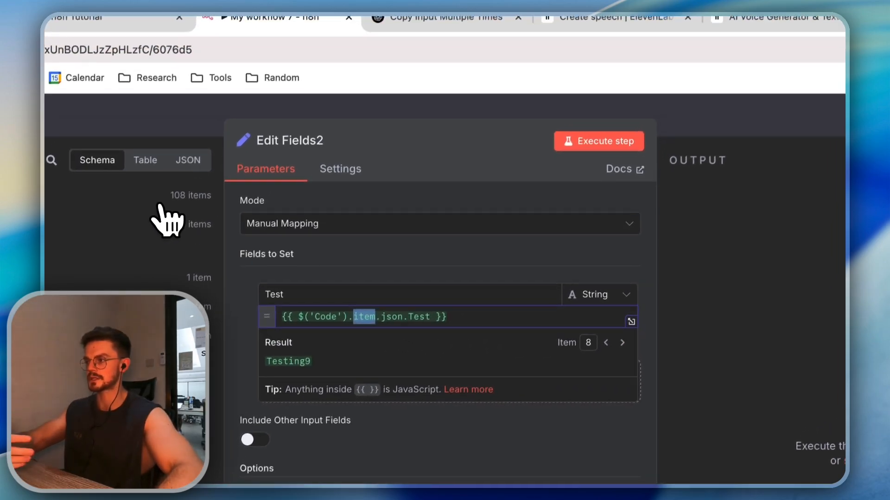
drag(189, 162, 274, 163)
click(749, 138)
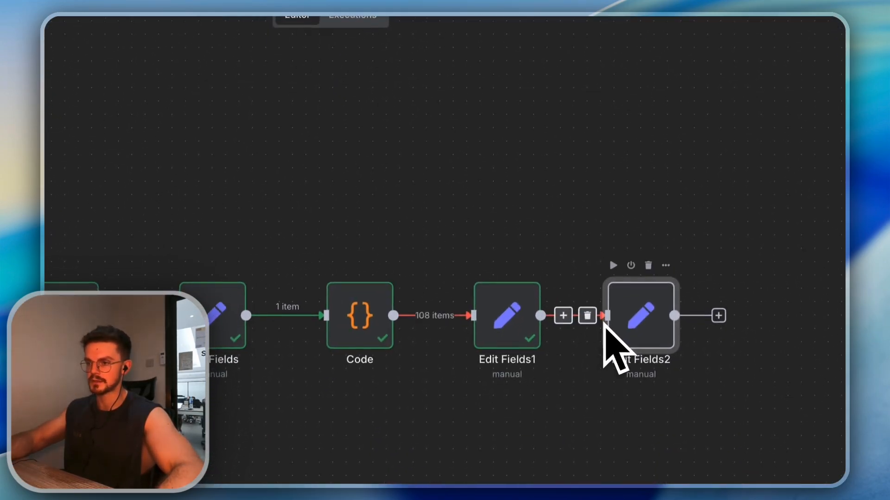
Reopen Edit Fields2, page the preview to item 12 (Testing13), and select 'item' in the expression
double_click(653, 319)
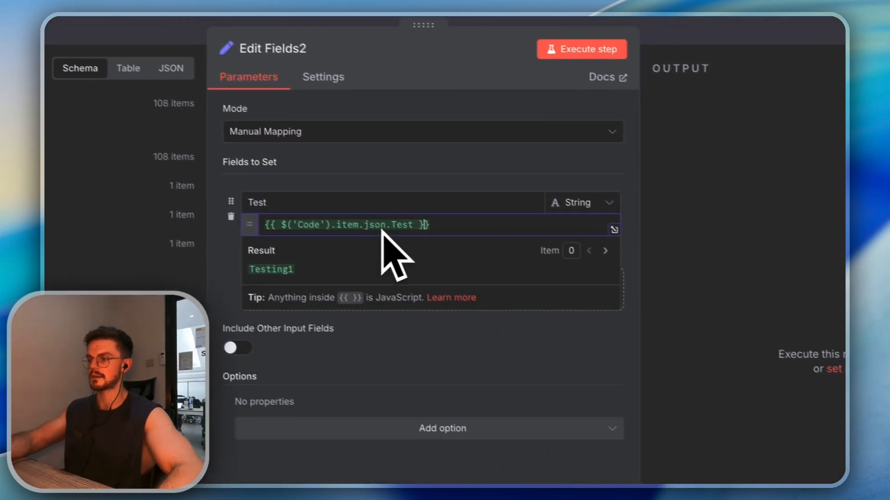
click(648, 261)
click(647, 261)
click(648, 260)
click(647, 261)
click(647, 261)
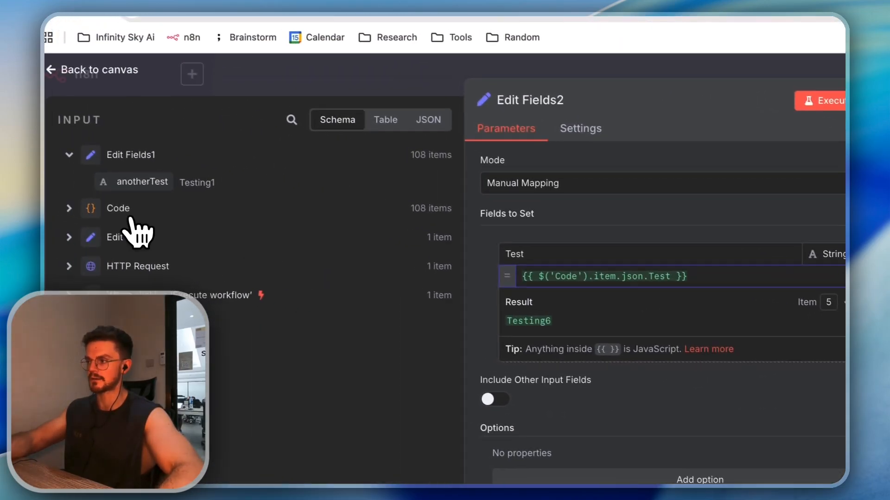
click(130, 216)
click(569, 277)
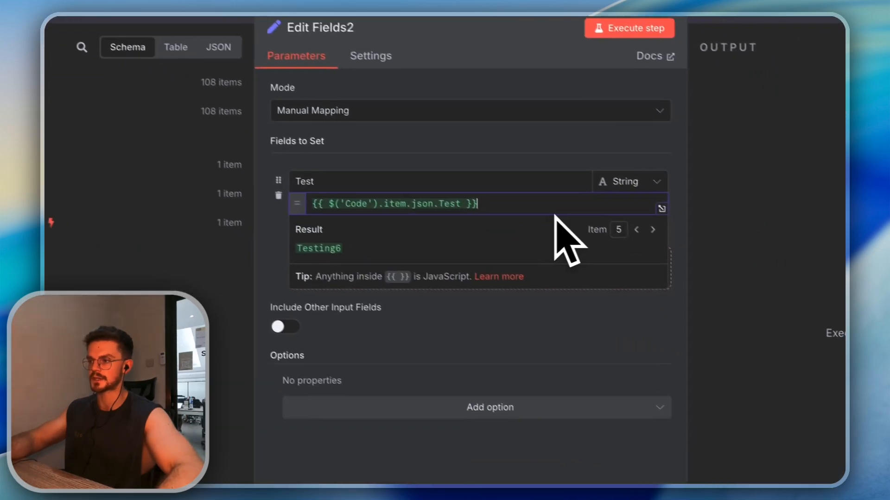
click(619, 218)
click(620, 219)
click(620, 219)
click(620, 218)
click(619, 218)
click(620, 218)
click(619, 218)
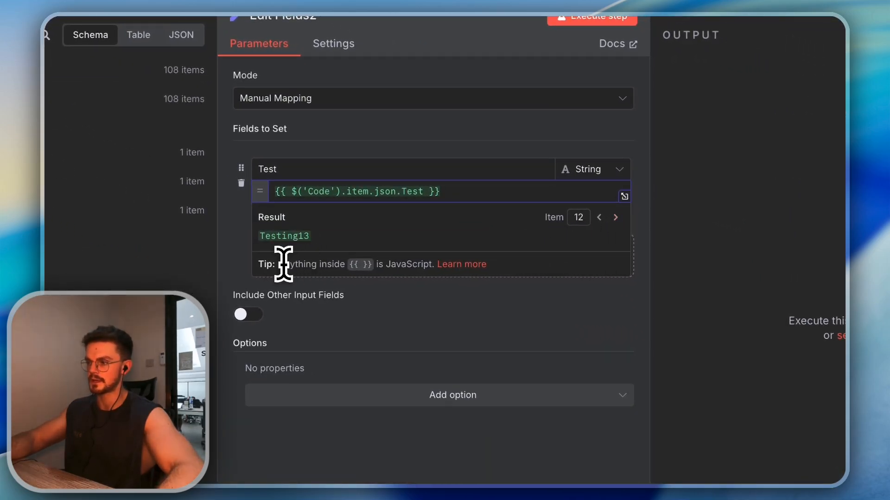
click(333, 315)
double_click(357, 192)
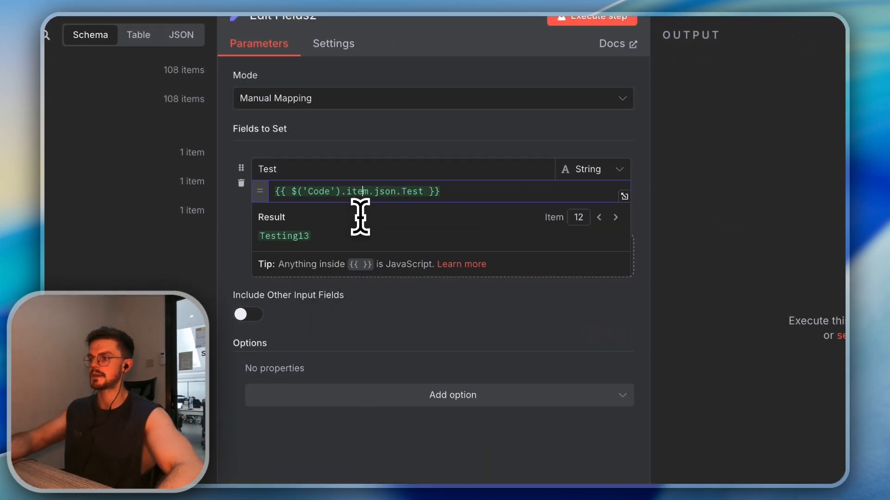
Rewrite the expression as {{ $('Code').itemMatching(55).json.Test }} using autocomplete
text(first)
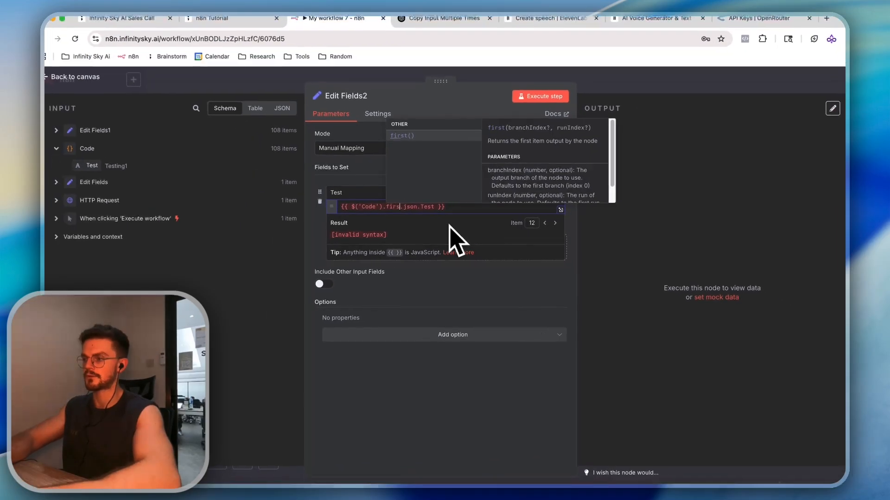
key(Return)
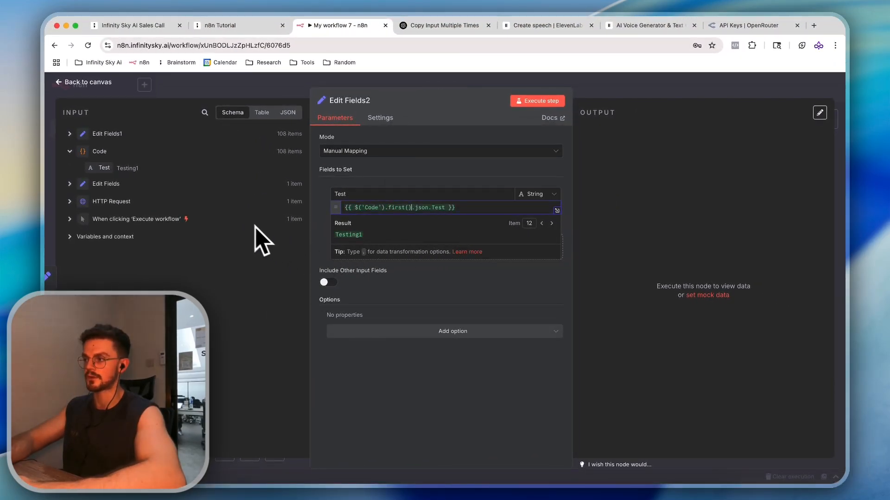
key(BackSpace)
key(BackSpace)
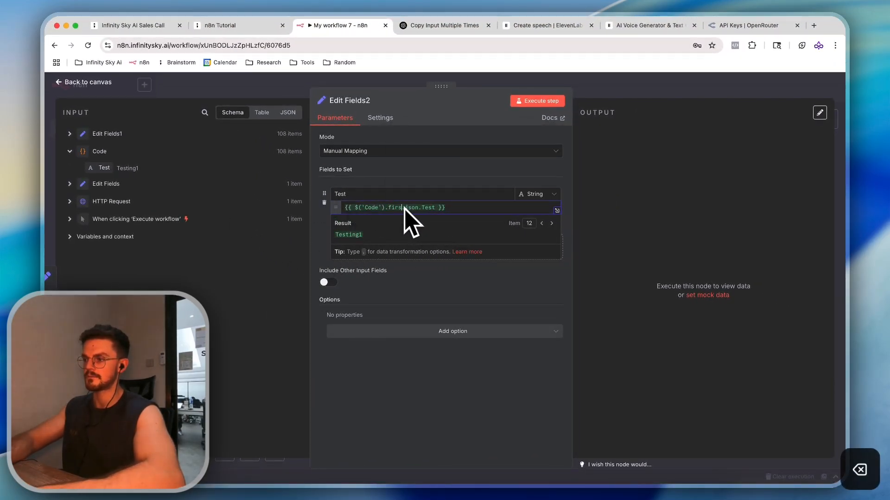
key(BackSpace)
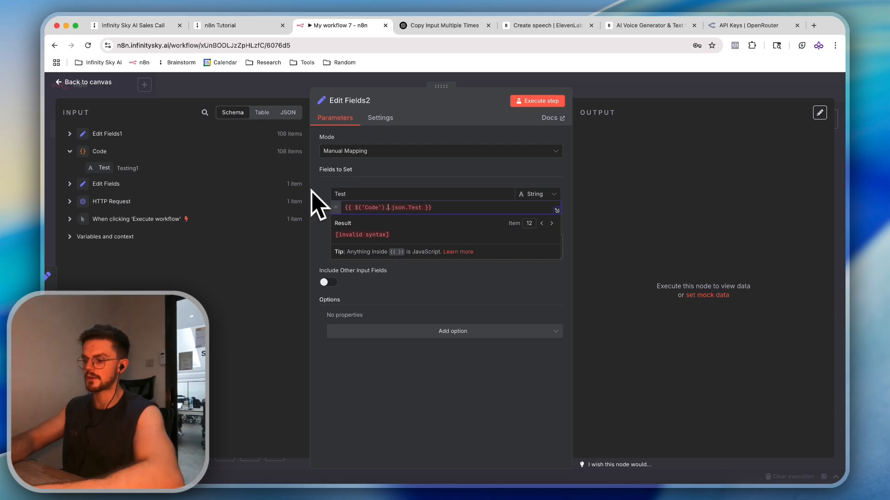
text(item)
key(Down)
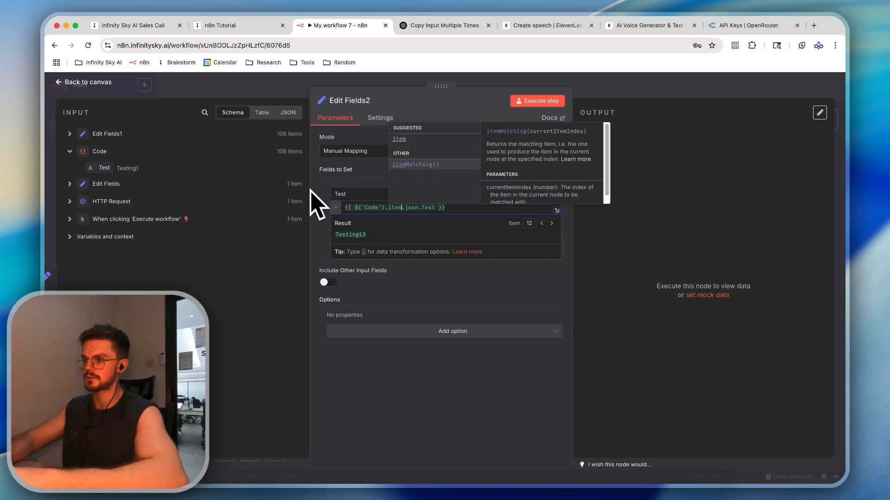
key(Return)
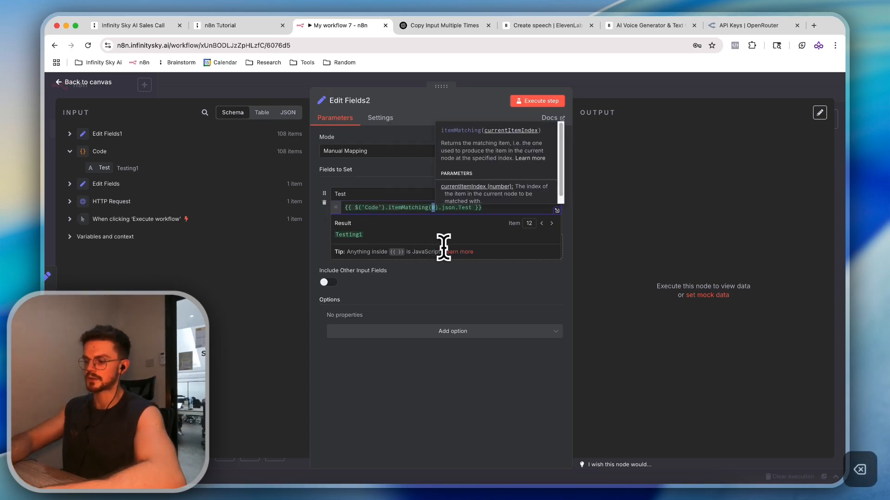
text(55)
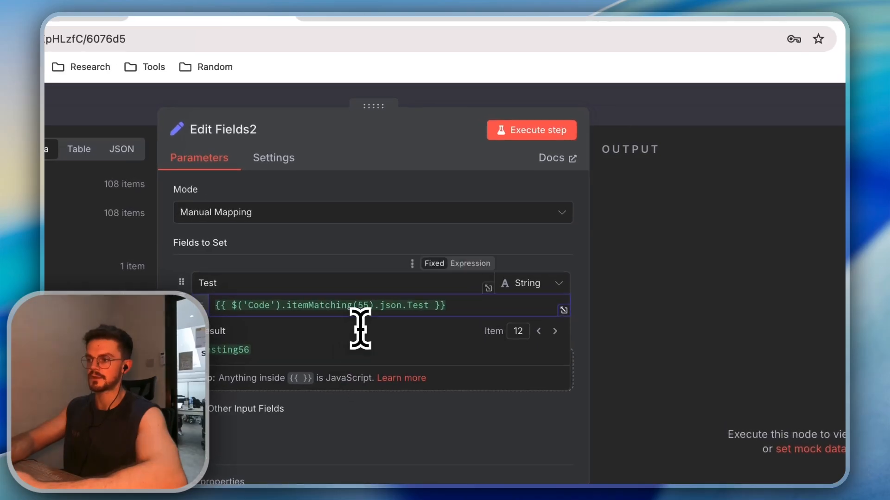
Check the itemMatching help and the Testing56 preview, then execute the Edit Fields2 step
click(372, 305)
double_click(215, 352)
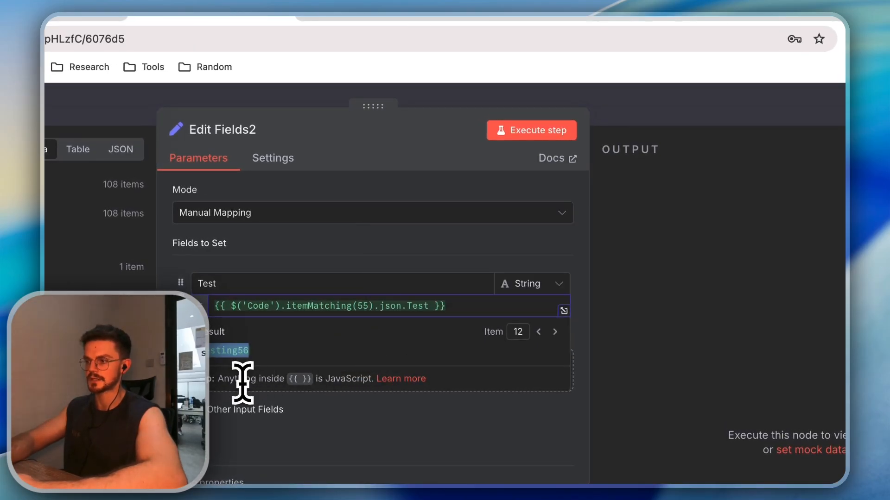
click(320, 264)
click(359, 309)
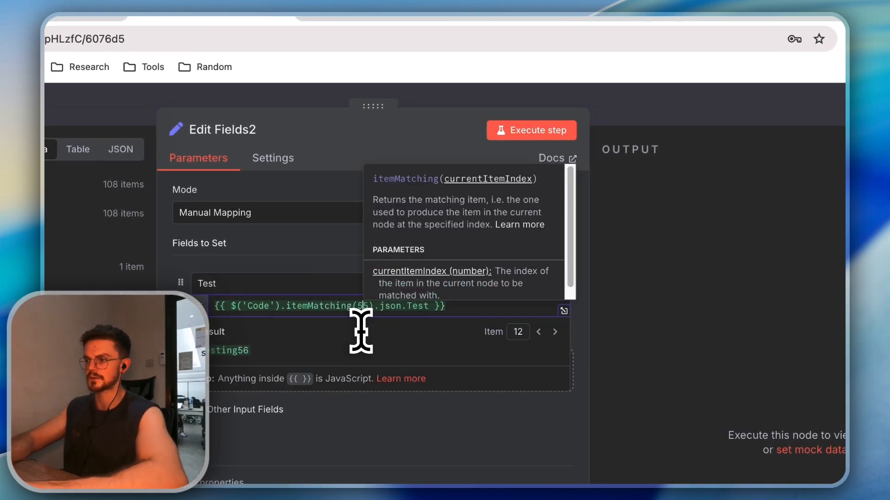
click(347, 271)
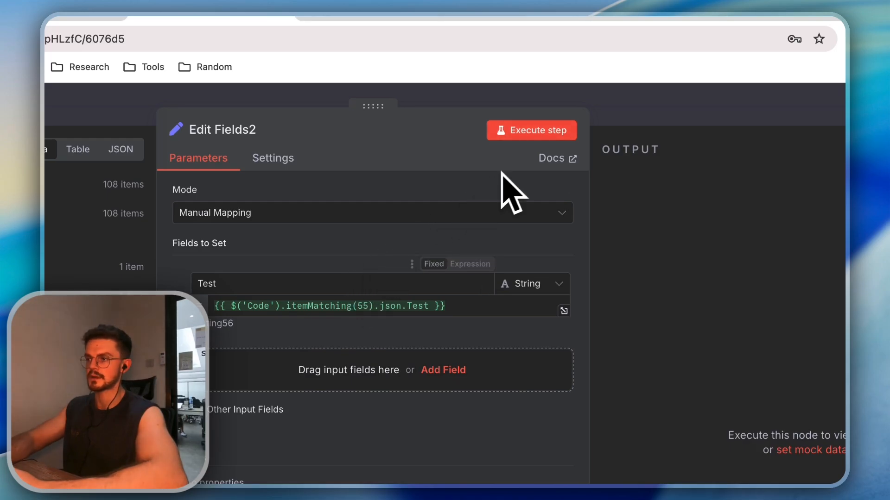
click(532, 135)
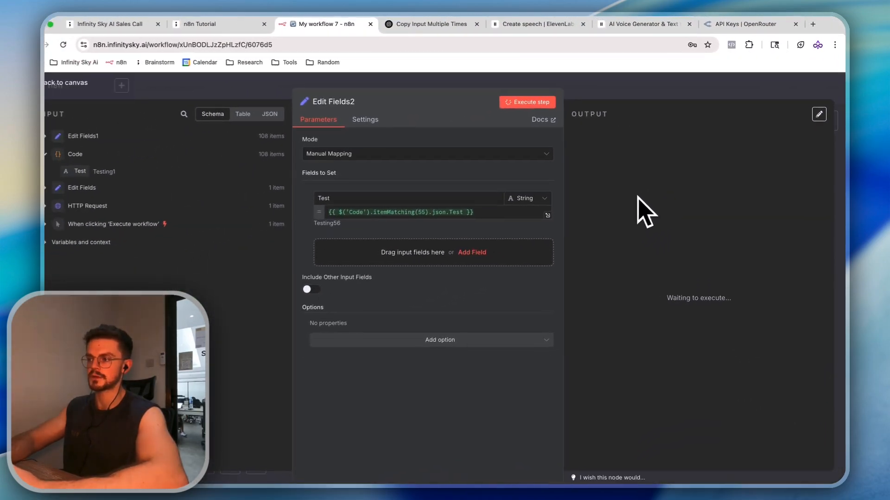
Scroll through the 108 Testing56 output items and return to the workflow canvas
scroll(655, 198, down, 2)
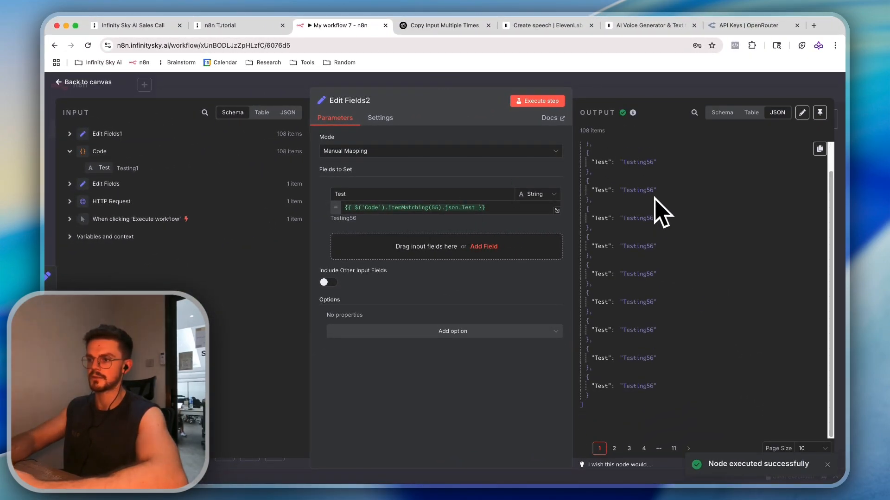
key(Escape)
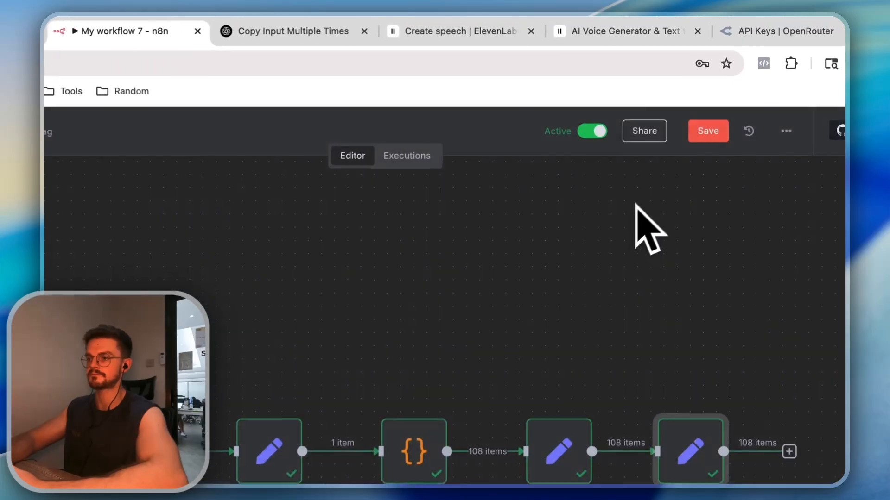
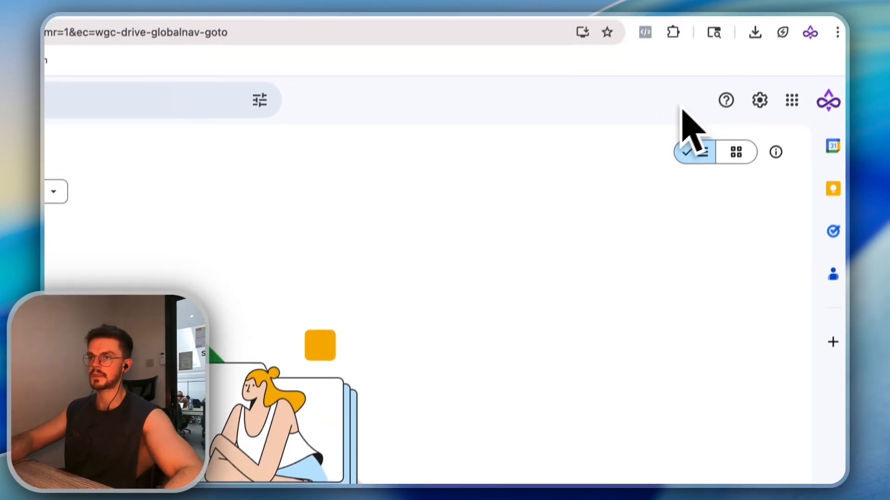
Bring up Chrome's recent downloads list
click(745, 63)
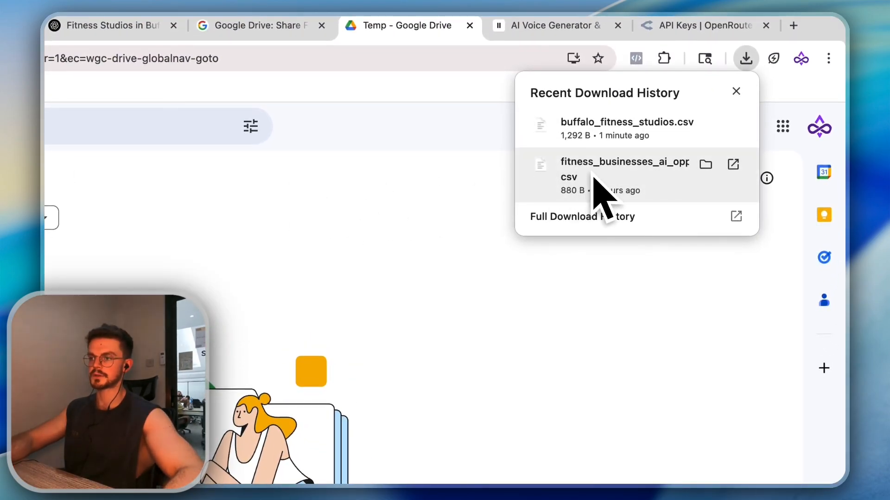
Close the downloads list and return to the Google Drive Trigger node in My workflow 7
click(350, 337)
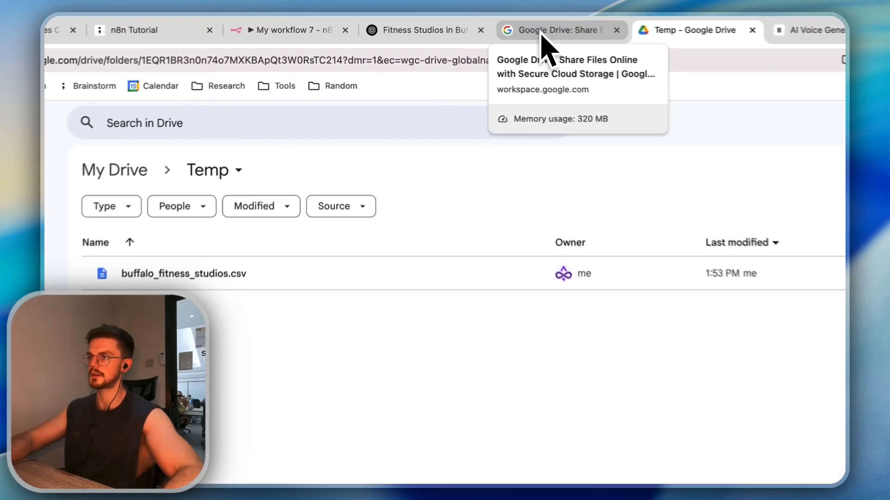
click(486, 26)
click(311, 26)
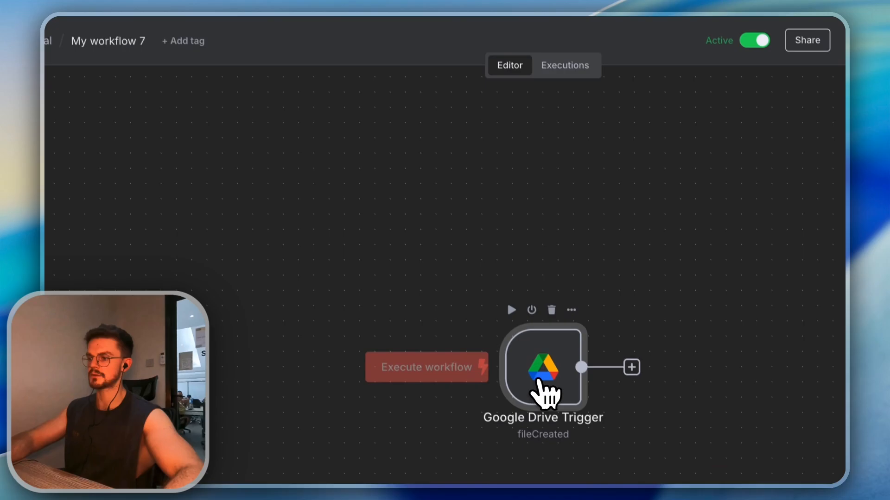
double_click(539, 382)
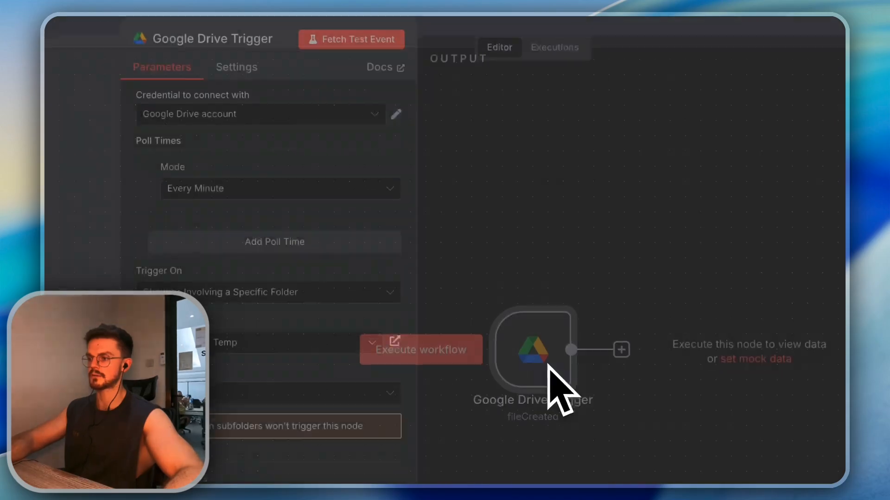
Fetch a test event from the Google Drive trigger, returning 1 item for the new CSV
click(343, 124)
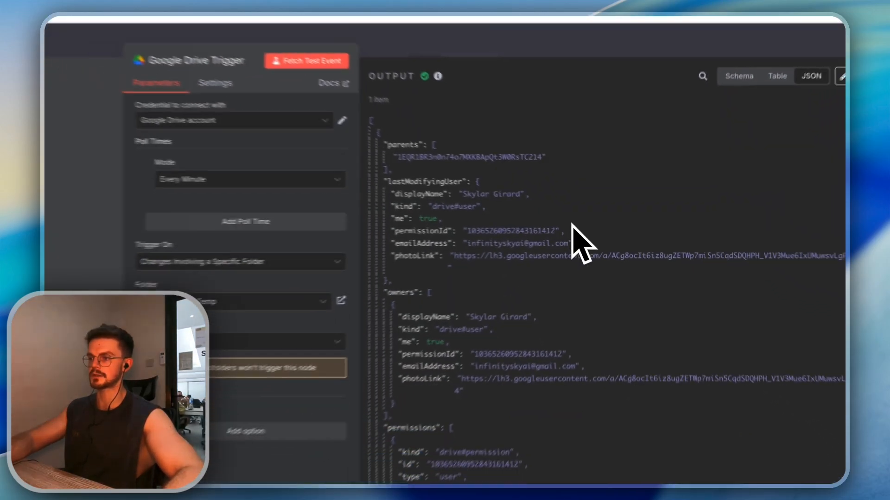
scroll(593, 246, down, 10)
scroll(605, 250, up, 10)
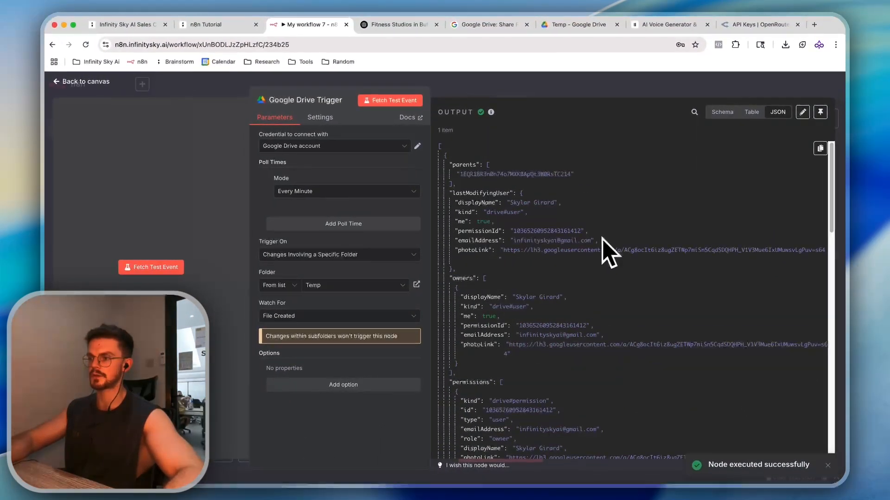
key(Escape)
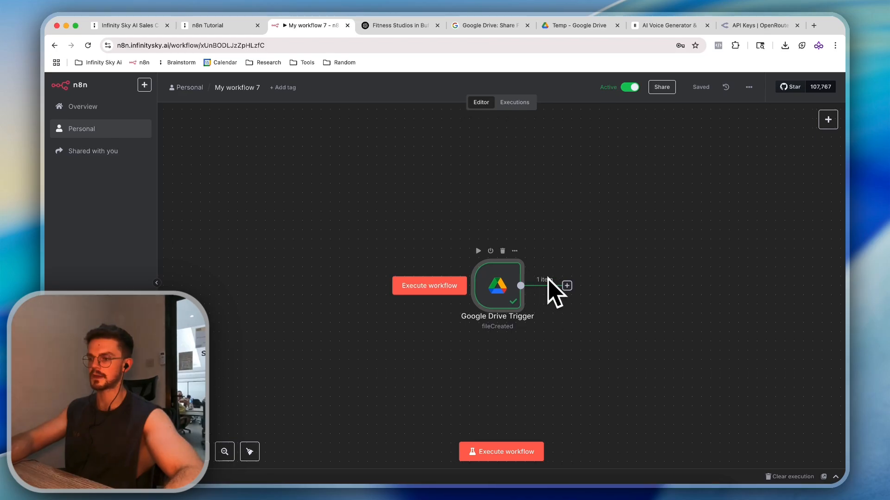
Search the node picker after the trigger for 'google dri'
click(571, 285)
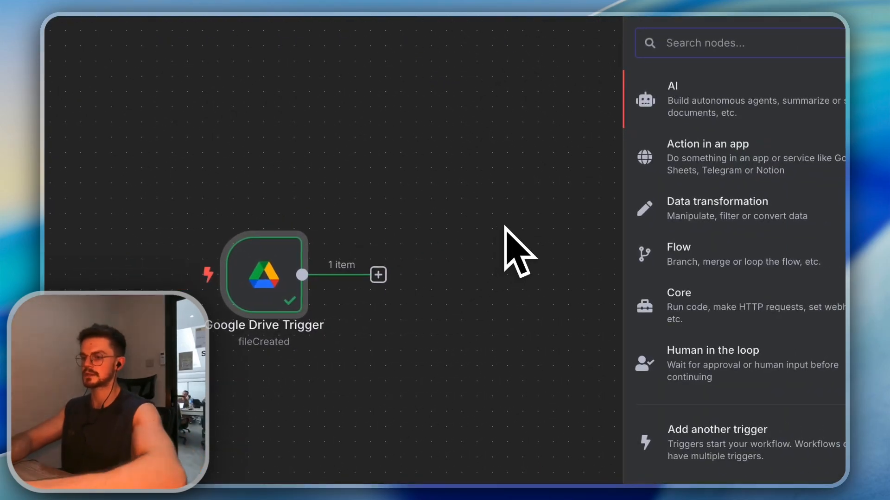
text(downl)
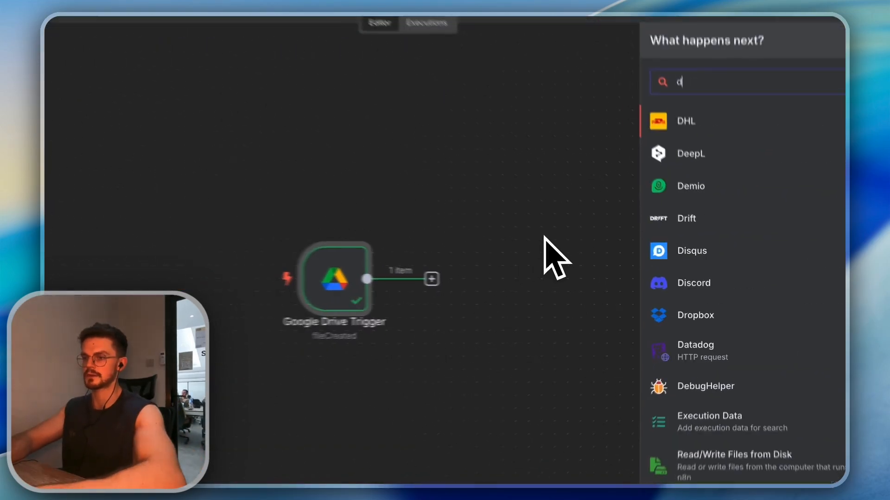
key(BackSpace)
key(BackSpace)
key(BackSpace)
key(BackSpace)
key(BackSpace)
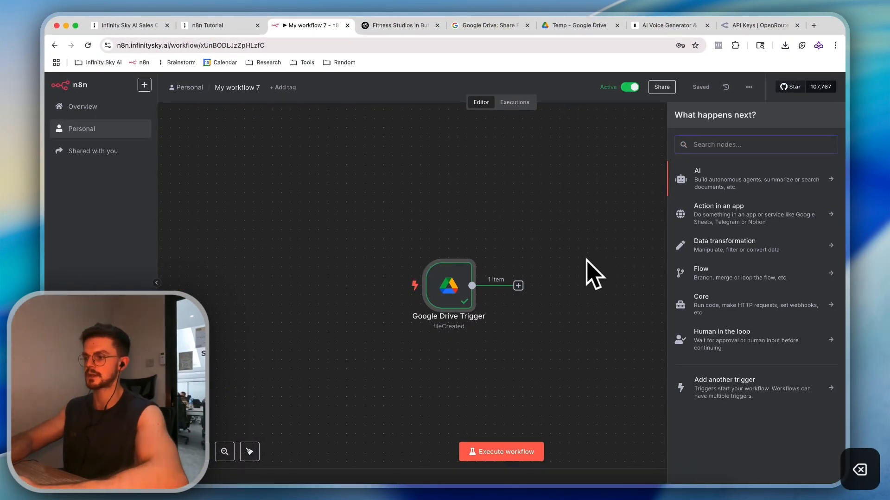
text(downl)
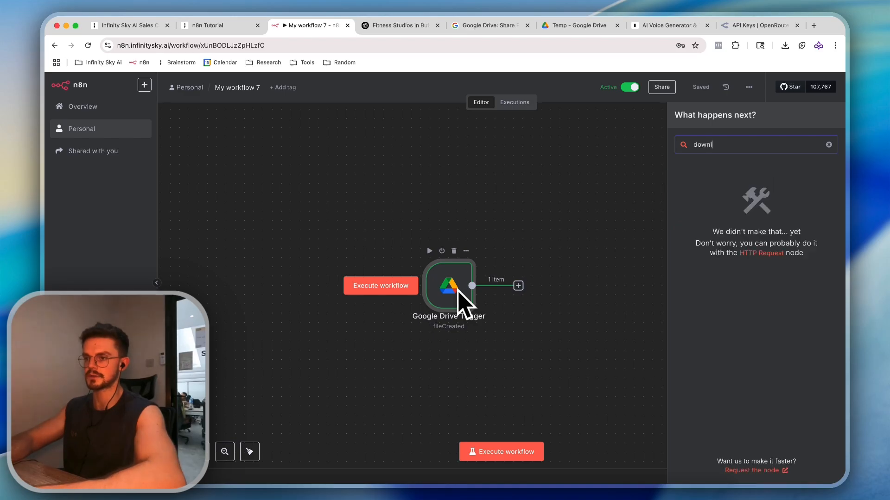
text(google dri)
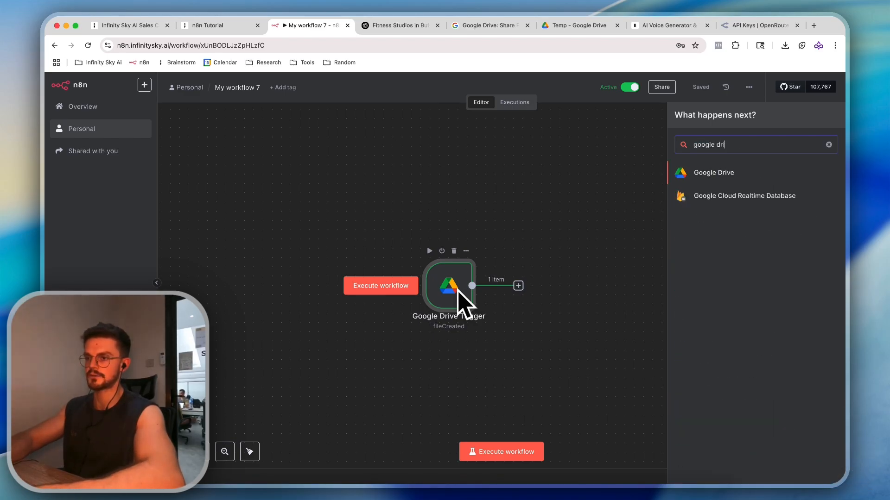
Add a Google Drive Download file node with the file specified By ID
click(695, 259)
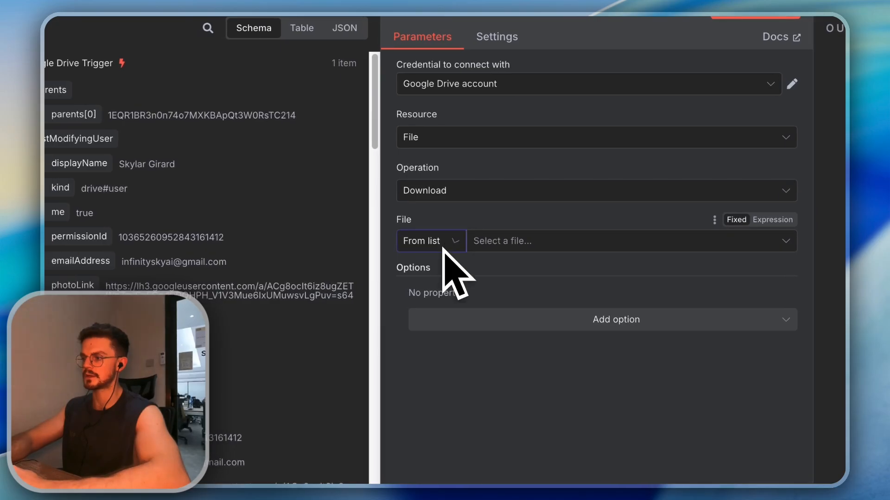
click(104, 240)
click(433, 330)
scroll(337, 337, down, 10)
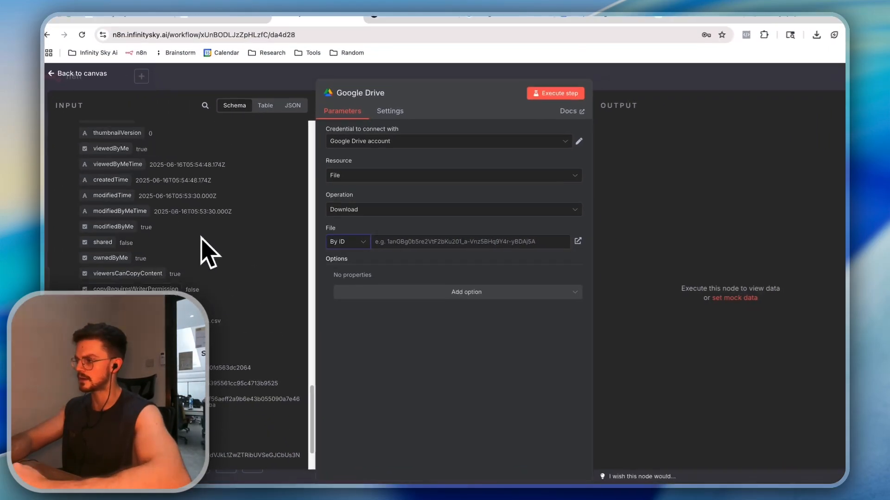
scroll(208, 253, up, 3)
scroll(184, 224, up, 5)
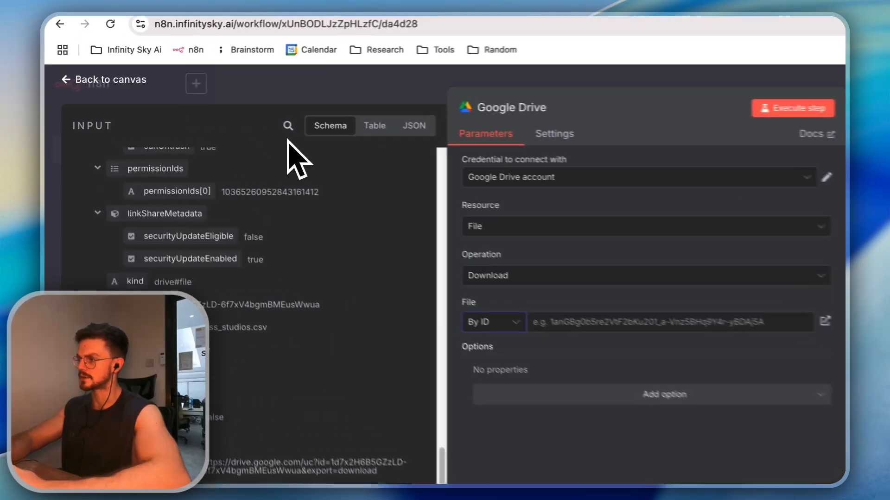
Map the trigger's id field into File ID as {{ $json.id }} and run the step, returning 1 item
click(205, 113)
text(ID)
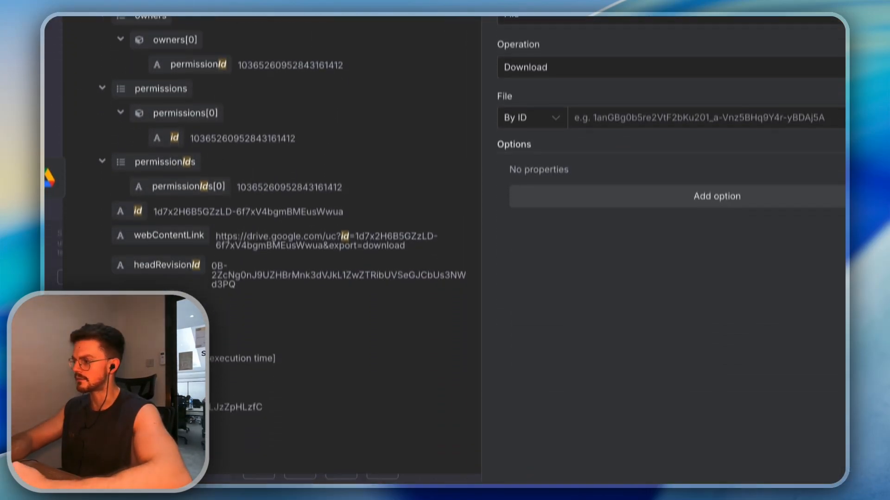
drag(137, 179, 599, 83)
drag(550, 139, 551, 139)
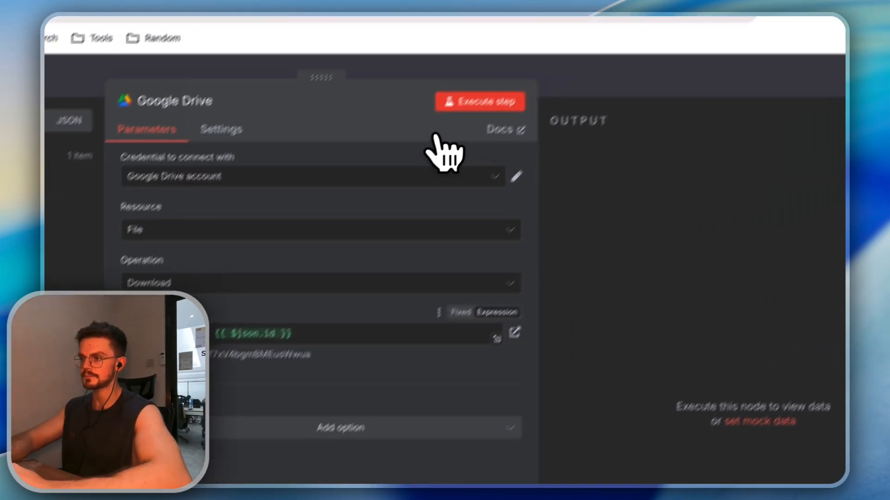
click(394, 157)
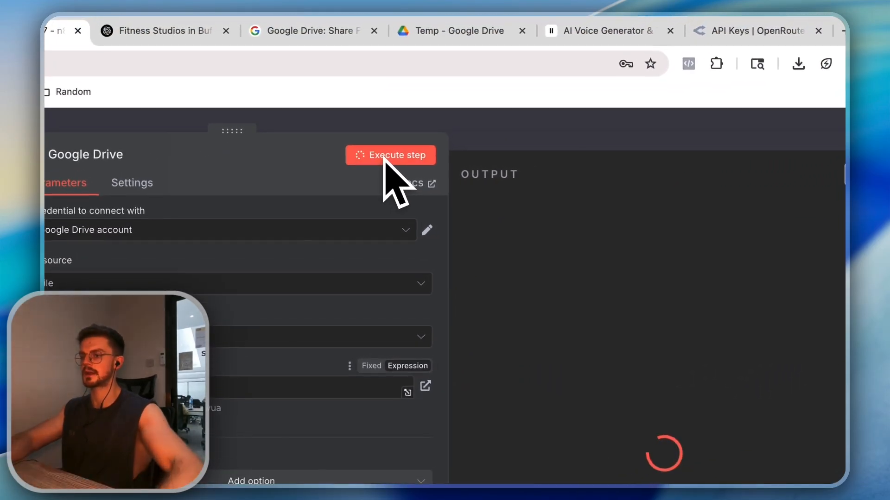
click(577, 135)
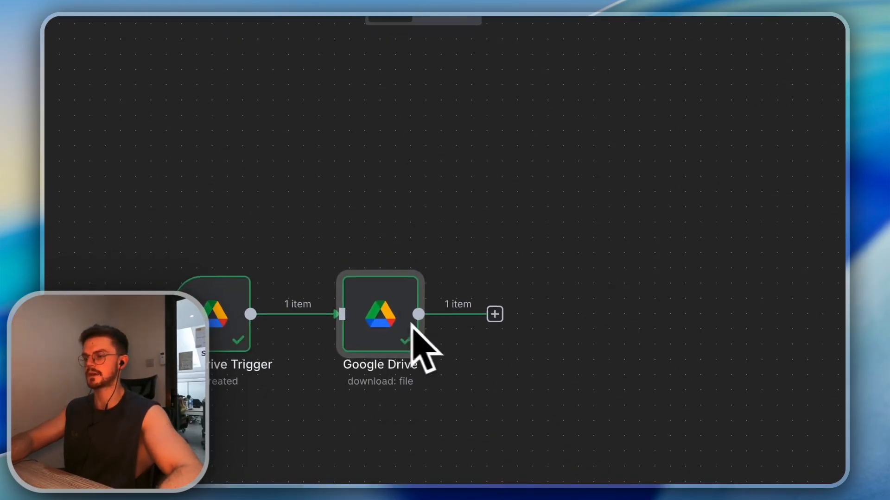
Add an Extract from File node using Extract from CSV and run it, producing 10 fitness studio rows
click(643, 246)
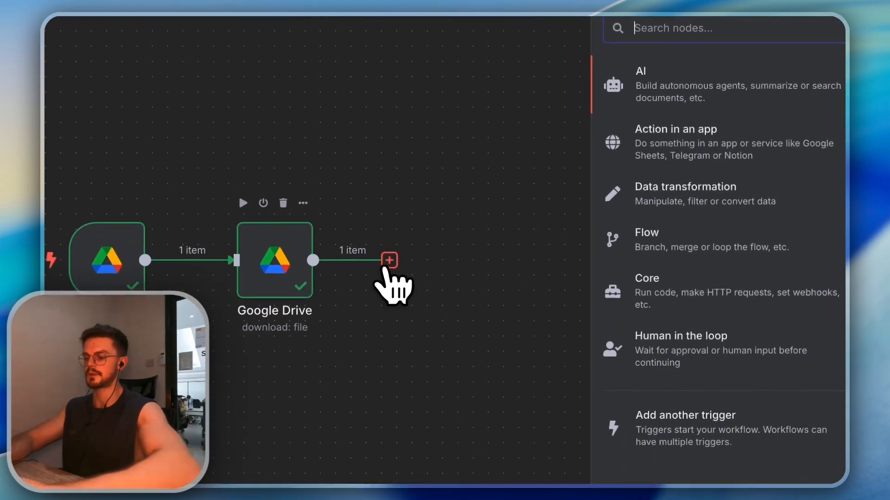
text(csv)
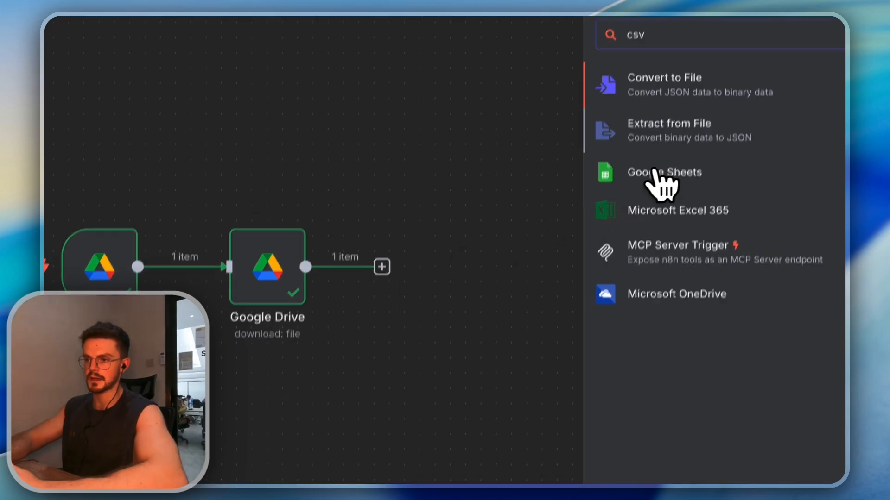
click(669, 125)
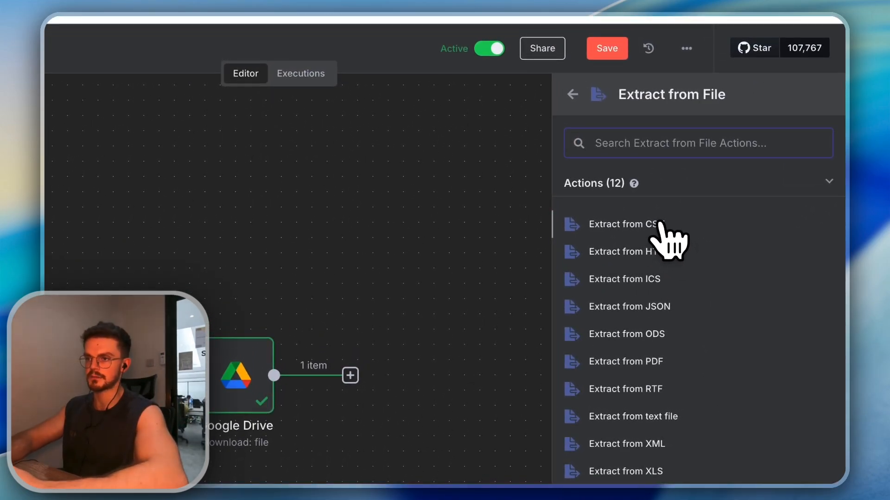
click(632, 224)
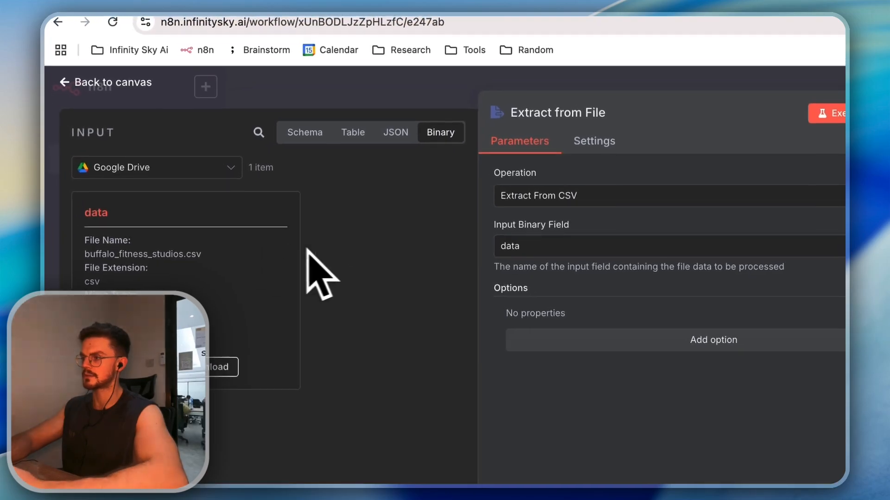
double_click(514, 247)
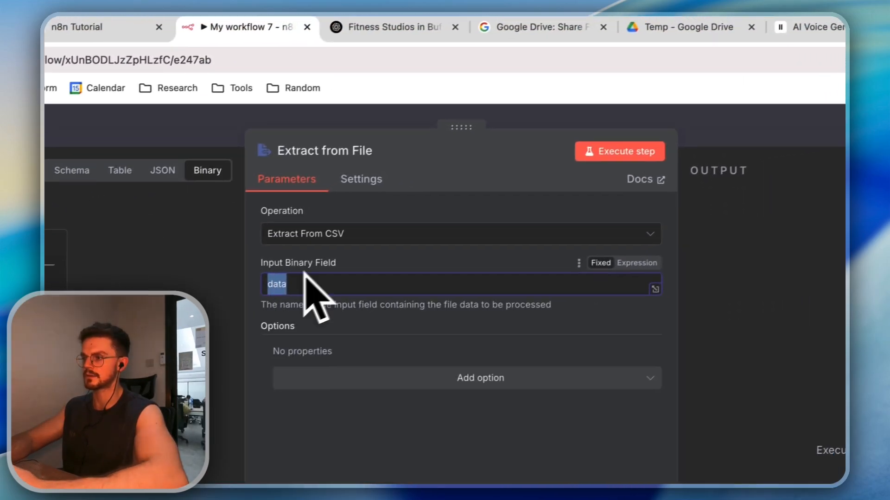
click(834, 114)
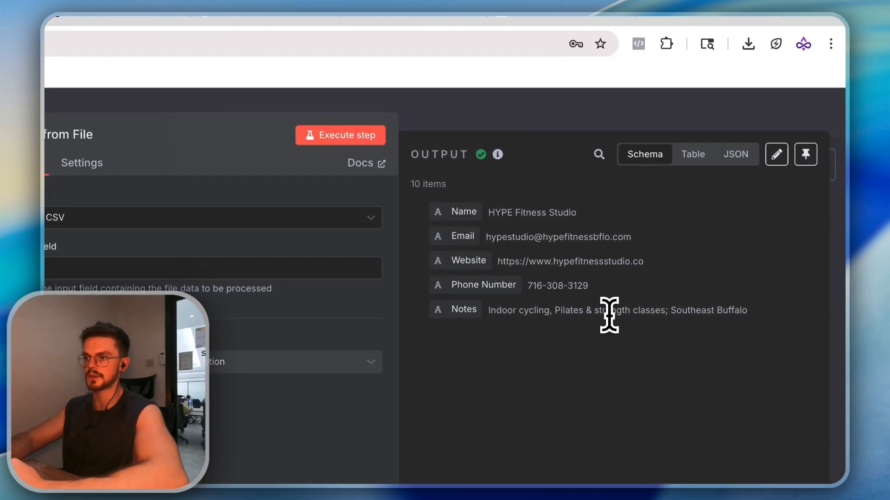
click(732, 160)
scroll(631, 328, down, 7)
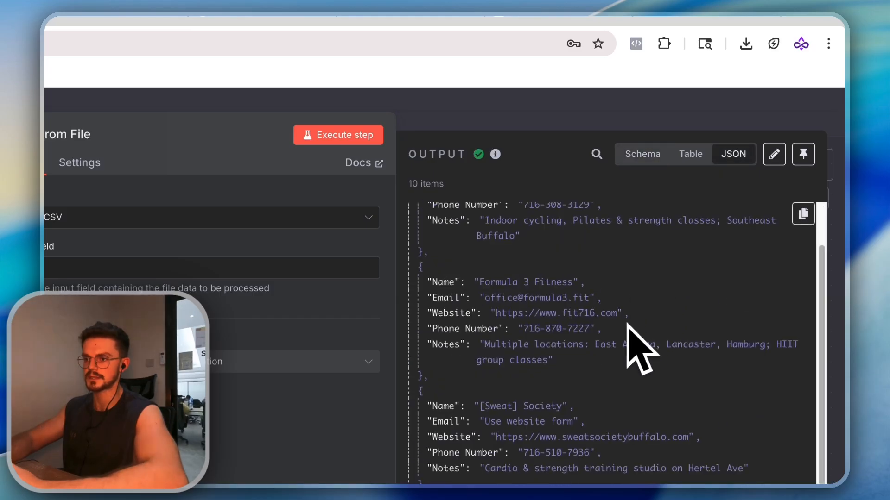
scroll(613, 351, up, 7)
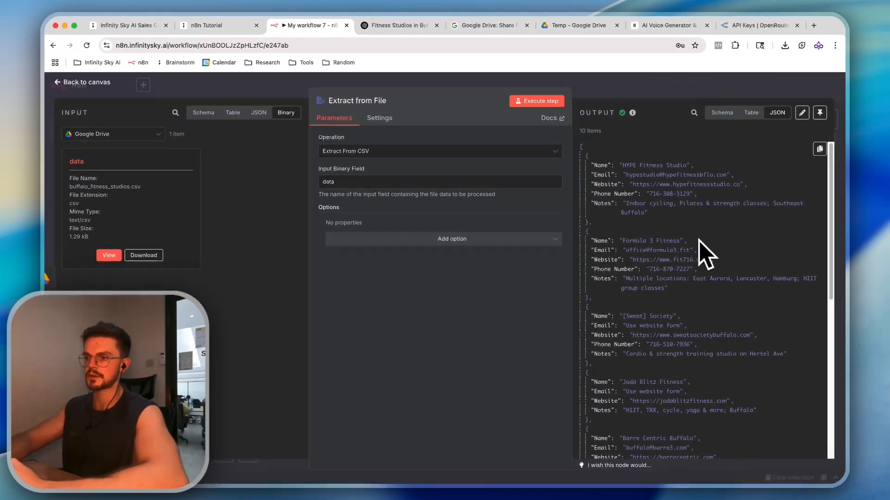
key(Escape)
click(824, 175)
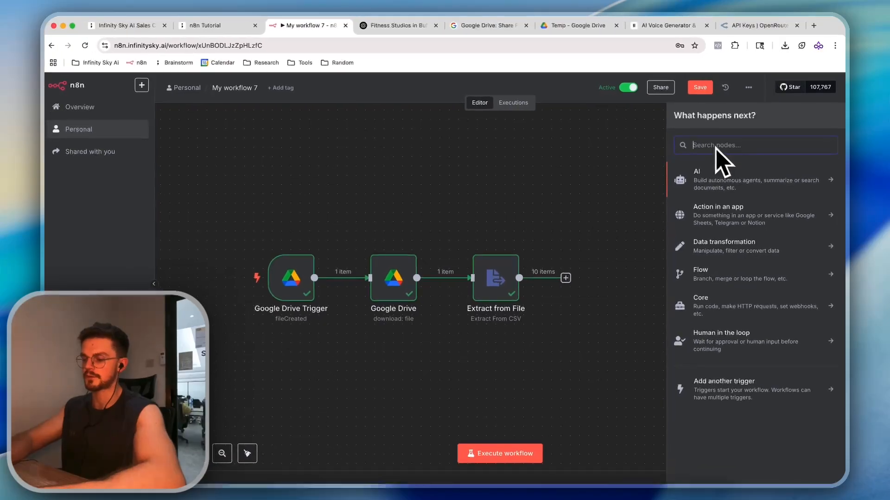
Add a Google Sheets create-spreadsheet node titled Business Outreach with a Fitness Outreach sheet
text(googl)
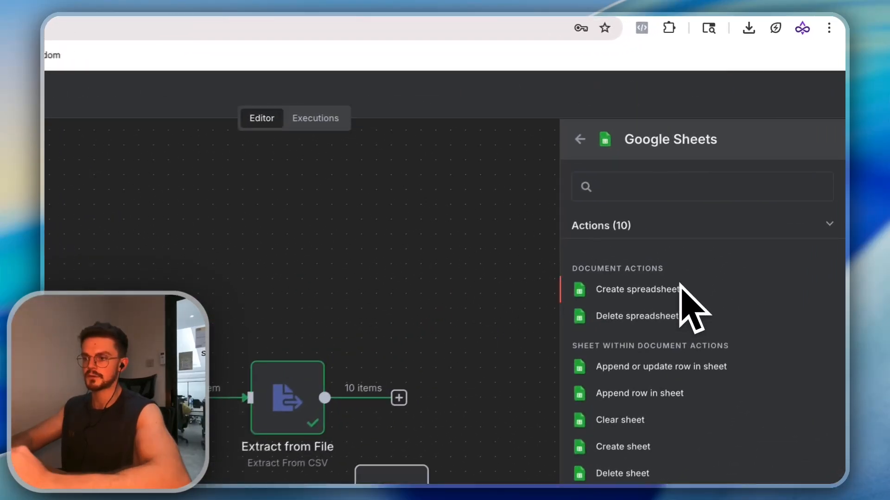
click(729, 208)
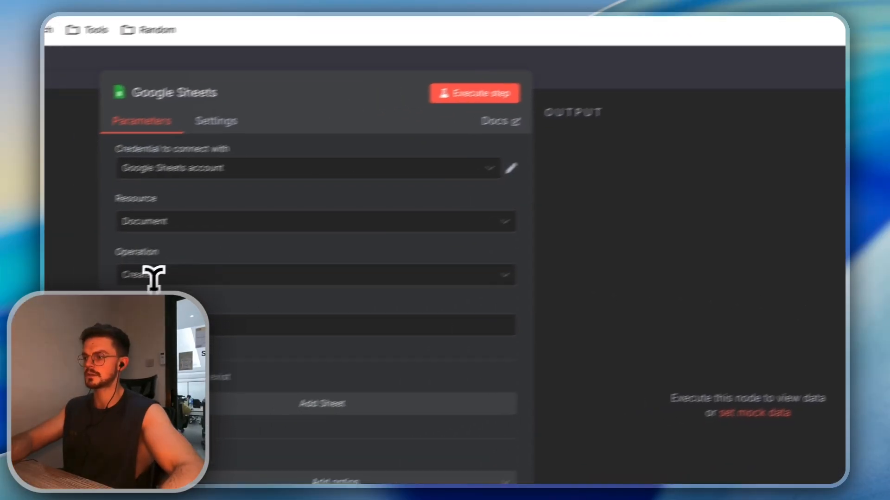
click(165, 327)
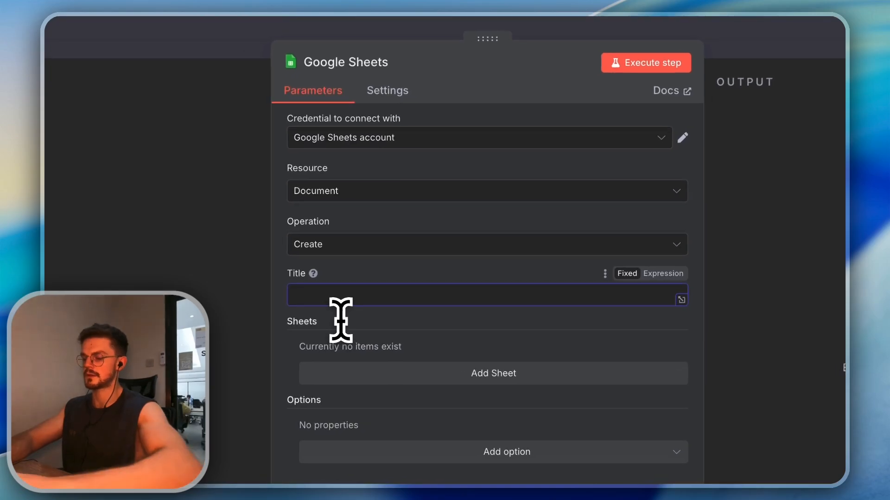
text(Business Outreach)
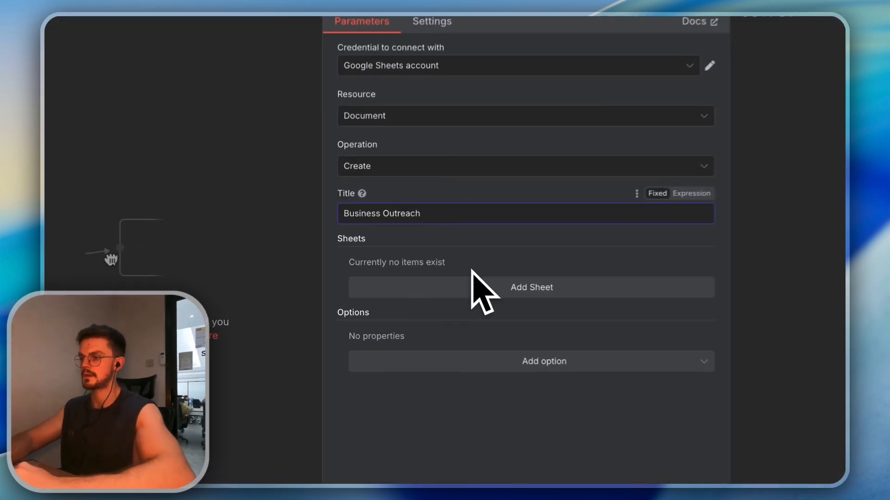
click(408, 289)
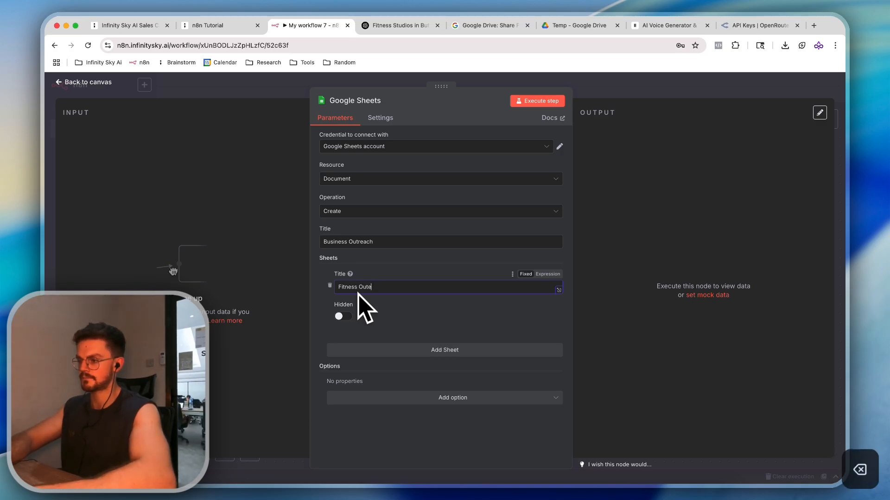
text(h)
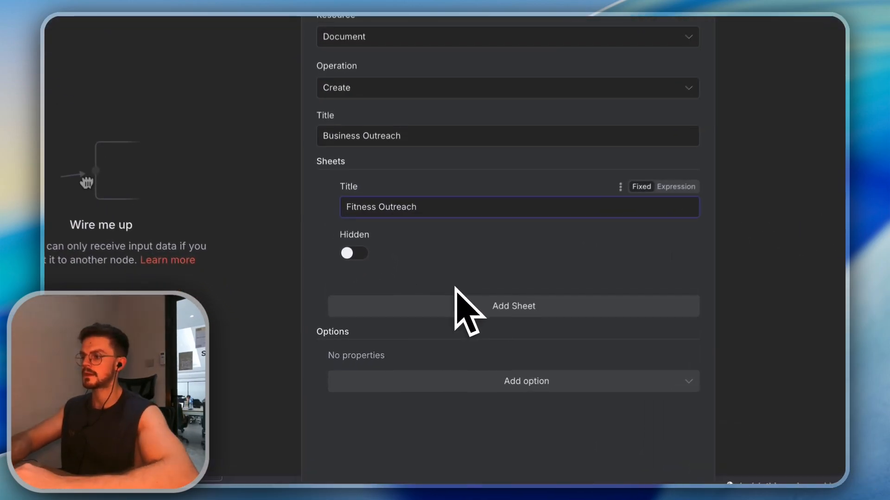
click(412, 350)
click(347, 317)
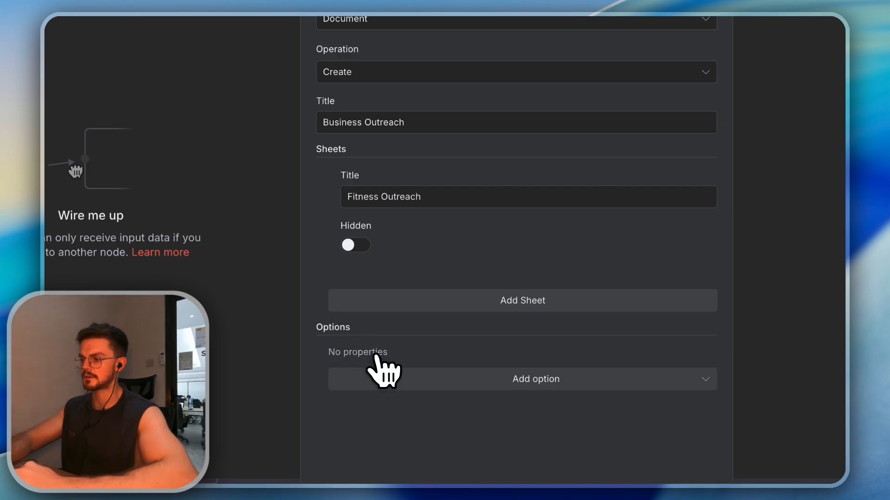
click(387, 373)
click(438, 301)
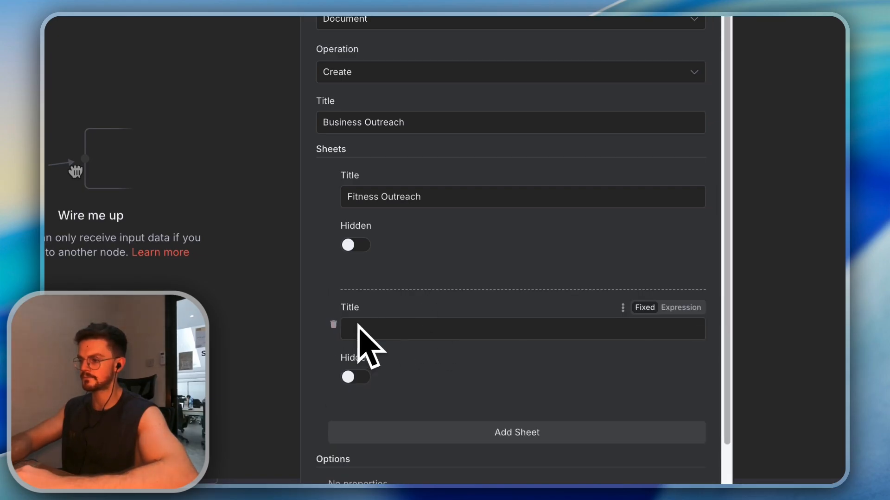
click(333, 324)
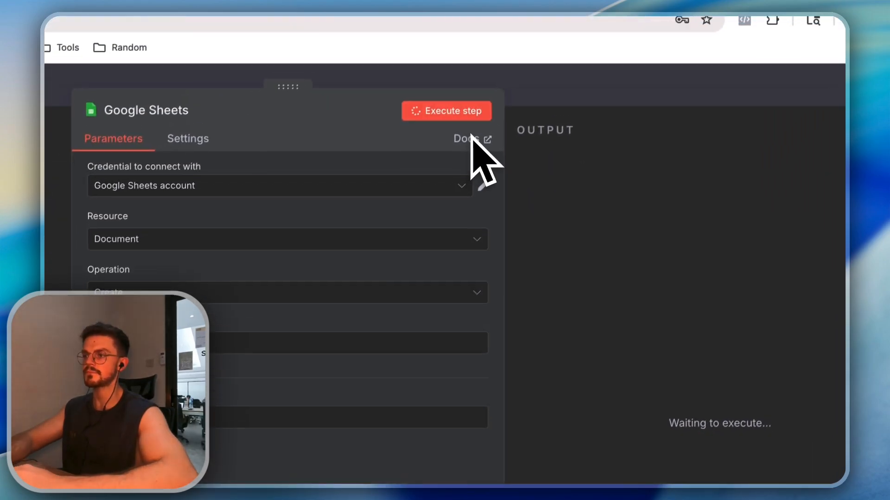
Execute the step to create the spreadsheet and copy its spreadsheetUrl from the output
click(460, 128)
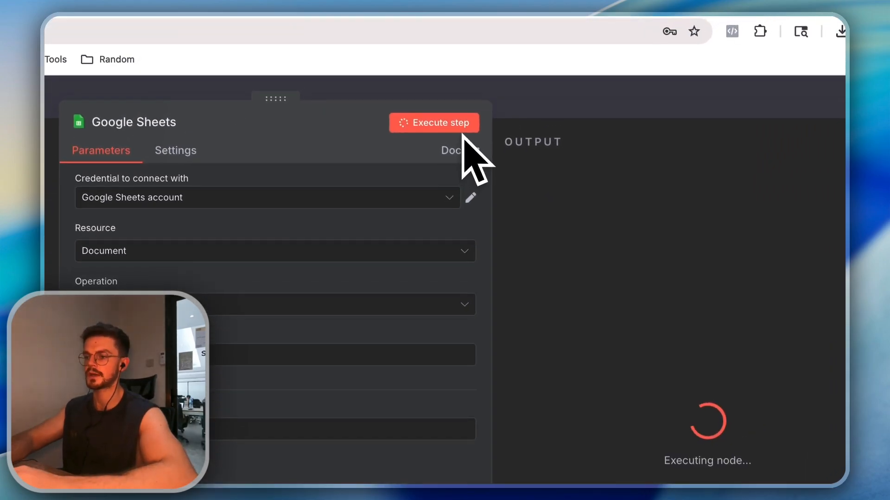
scroll(681, 214, down, 5)
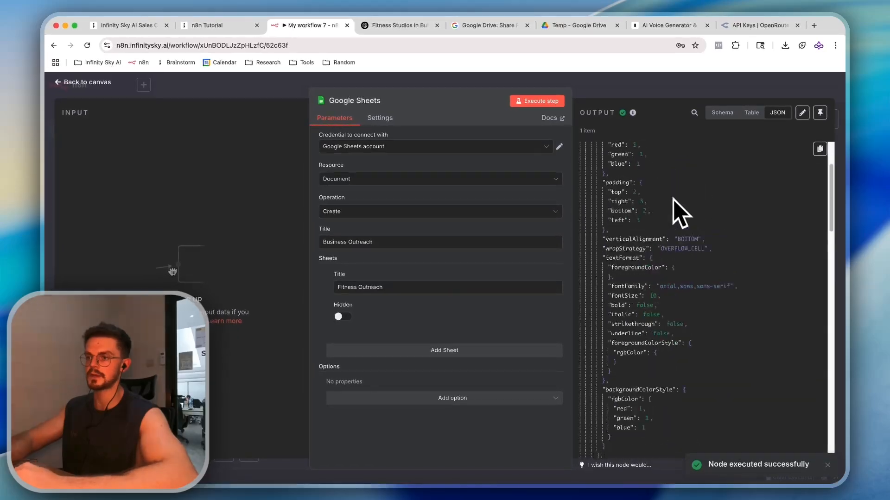
scroll(677, 185, up, 5)
scroll(667, 181, down, 10)
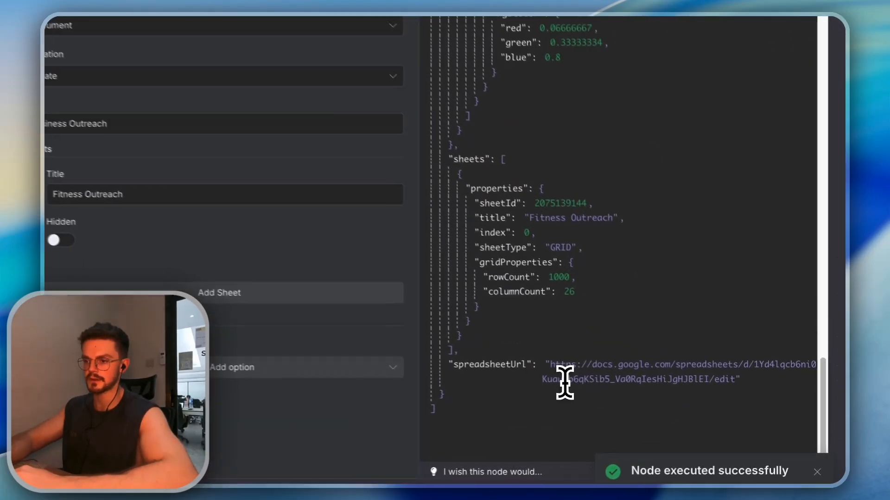
drag(660, 391, 678, 392)
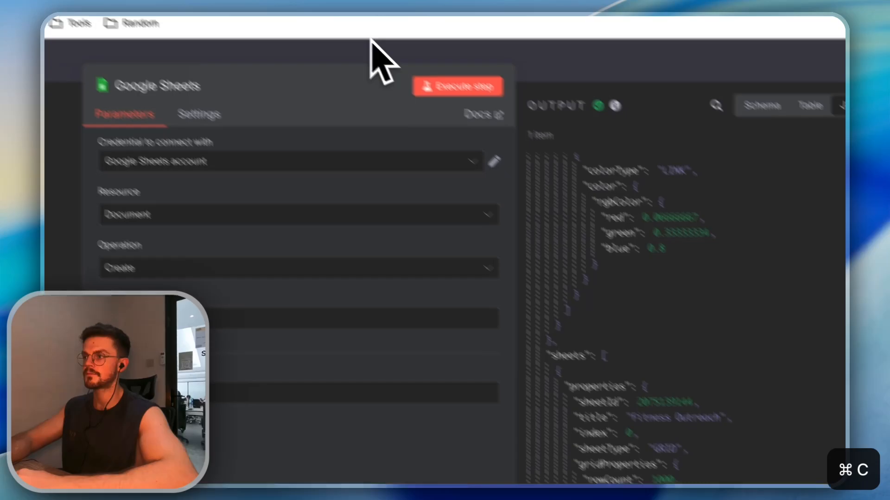
Paste the spreadsheet link into another browser tab to load Business Outreach
click(395, 25)
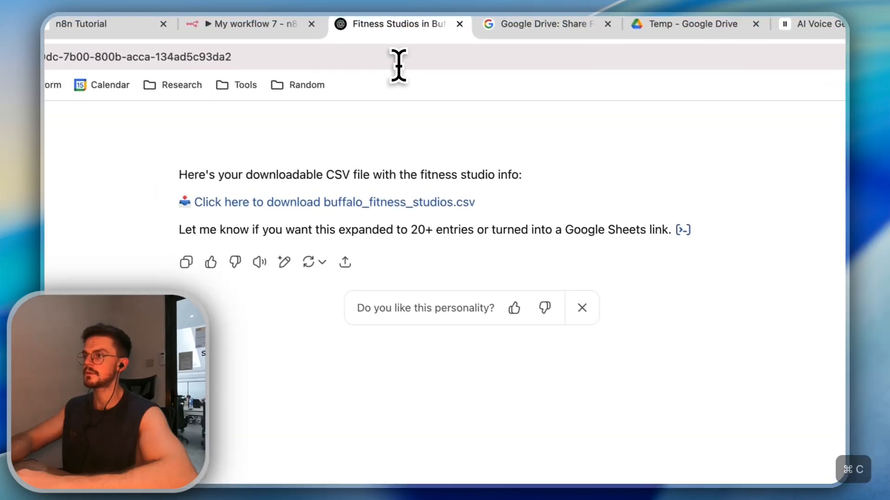
click(399, 63)
key(Return)
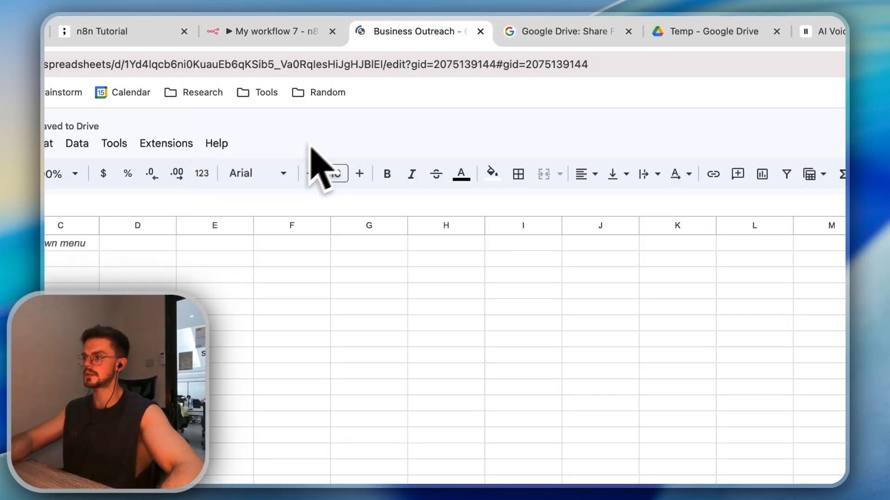
Back in n8n, move the executed Google Sheets node above the Drive-to-Extract chain
click(479, 32)
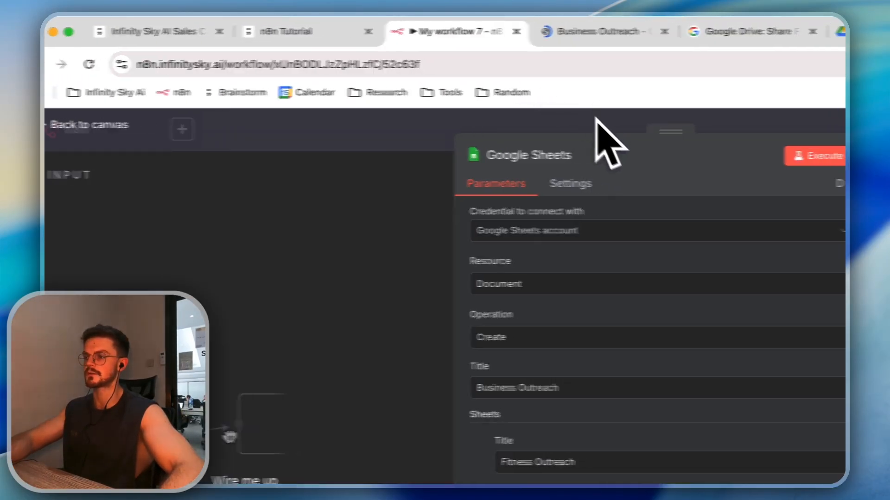
scroll(646, 232, up, 10)
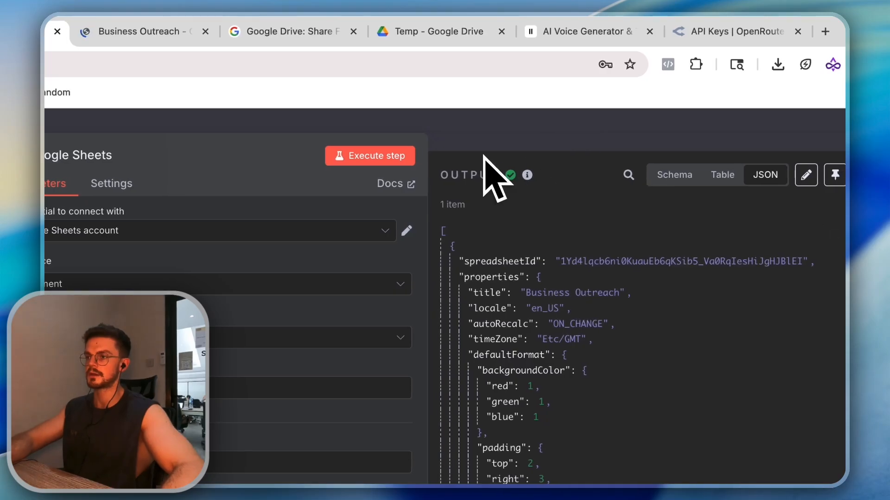
key(Escape)
drag(492, 398, 301, 178)
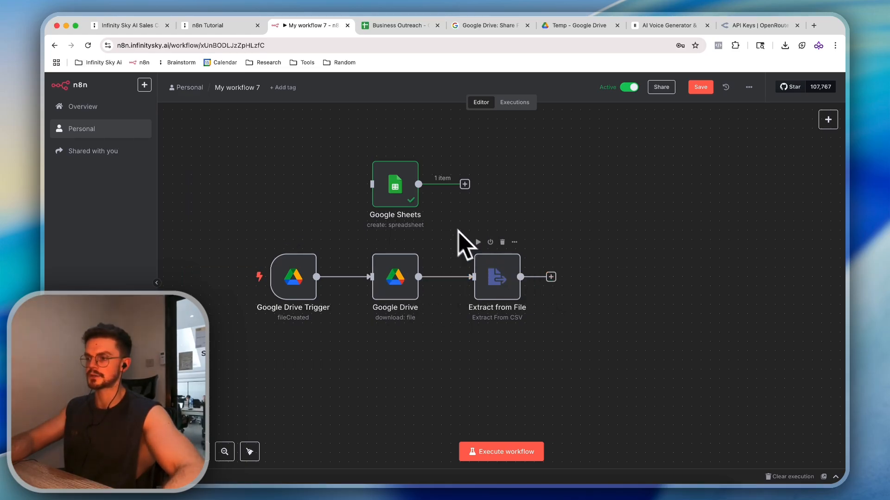
Add a Google Sheets node after Extract from File with the Append Row operation
click(550, 277)
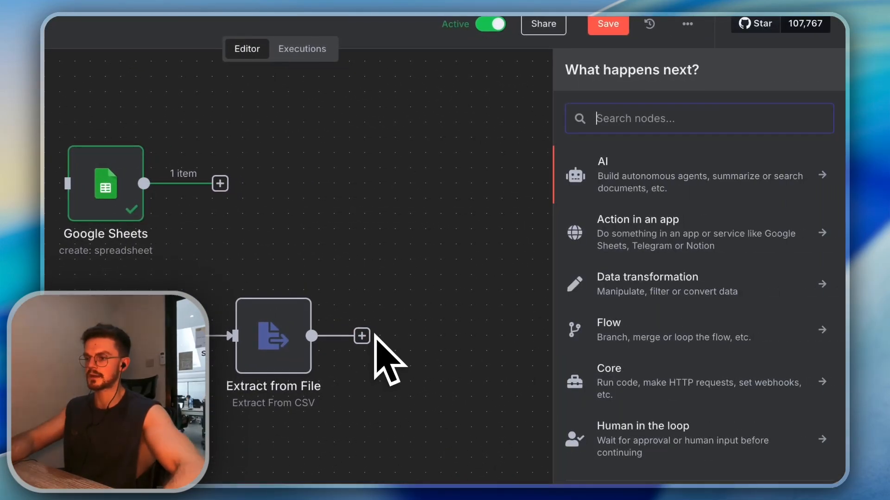
text(sheet)
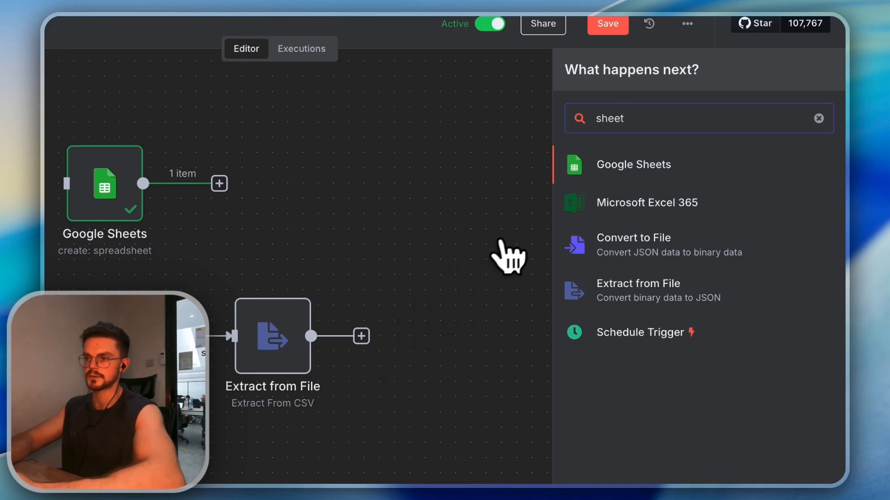
key(Return)
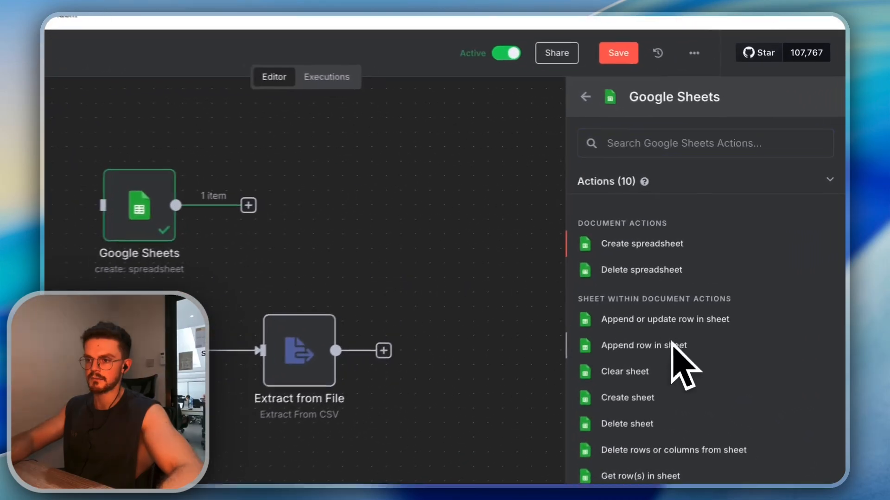
click(736, 274)
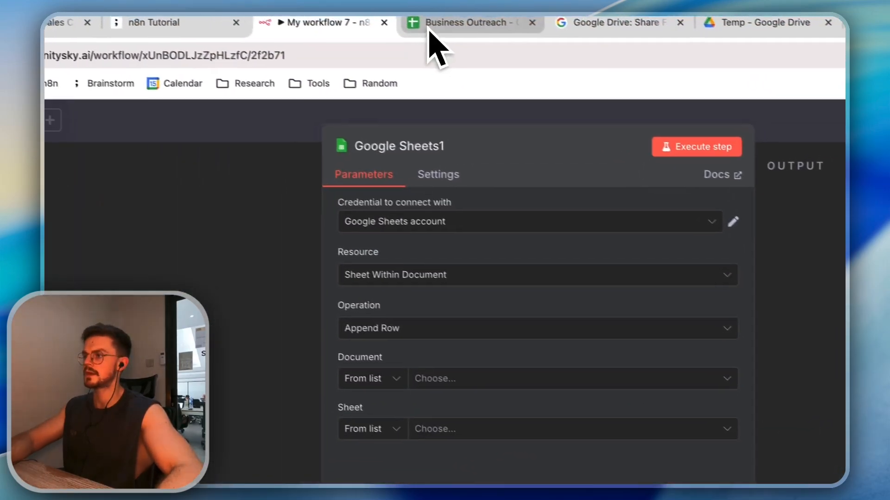
click(431, 24)
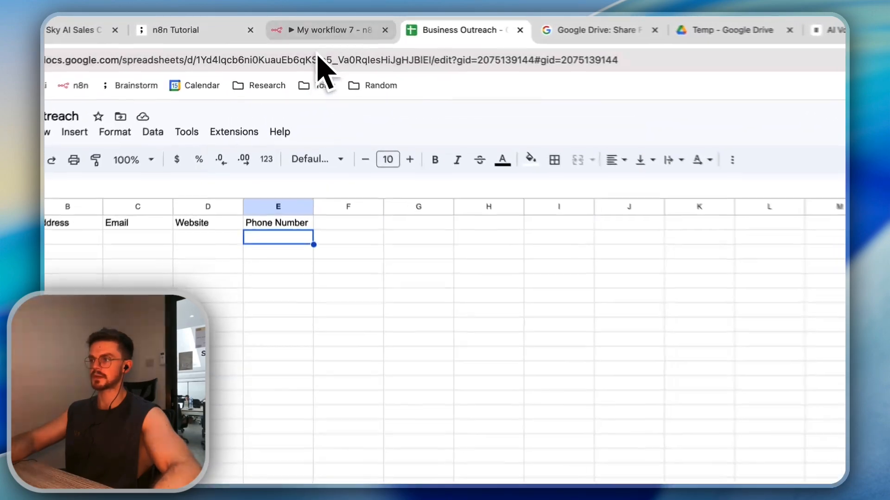
click(311, 25)
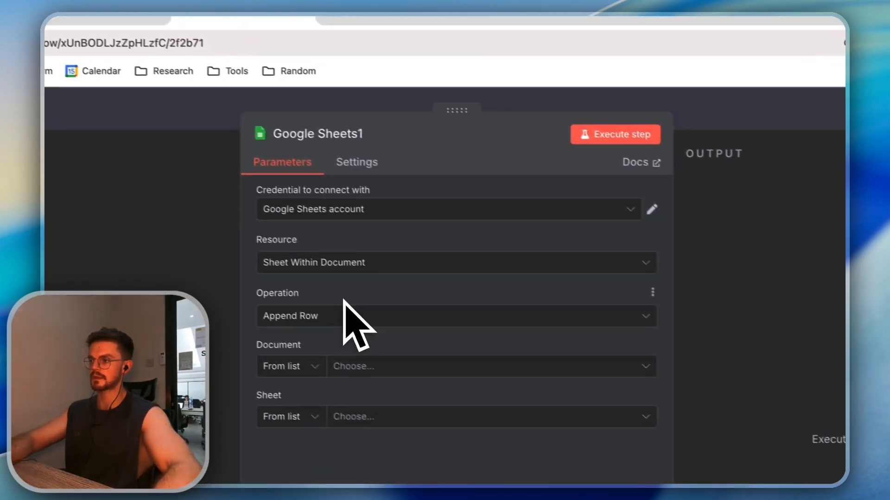
click(350, 318)
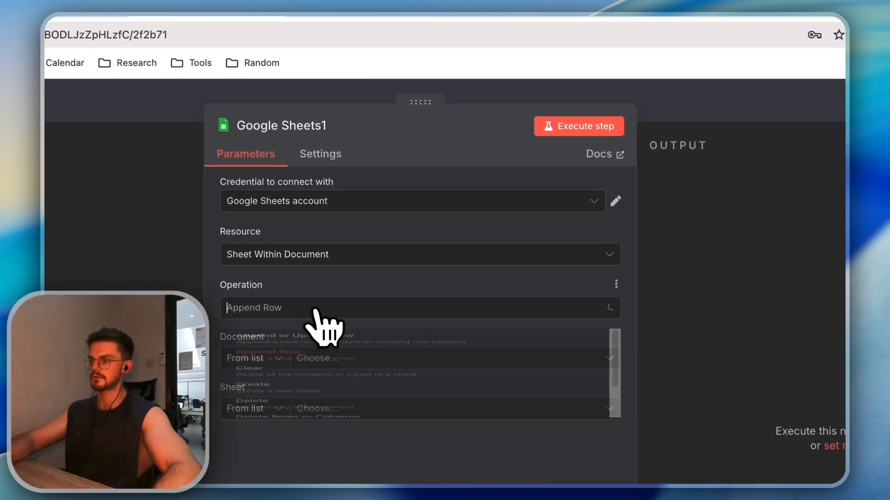
click(351, 308)
click(313, 359)
click(388, 325)
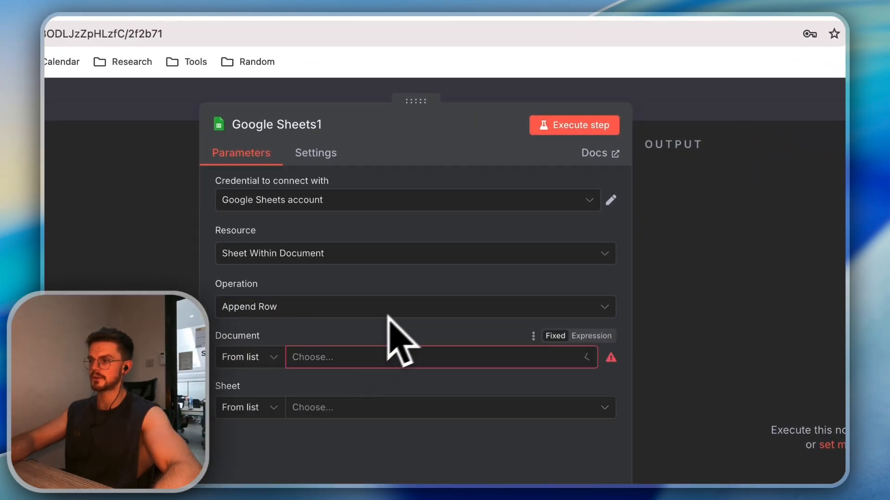
click(523, 94)
Copy the Business Outreach spreadsheet's web address
click(391, 28)
click(354, 34)
key(super+c)
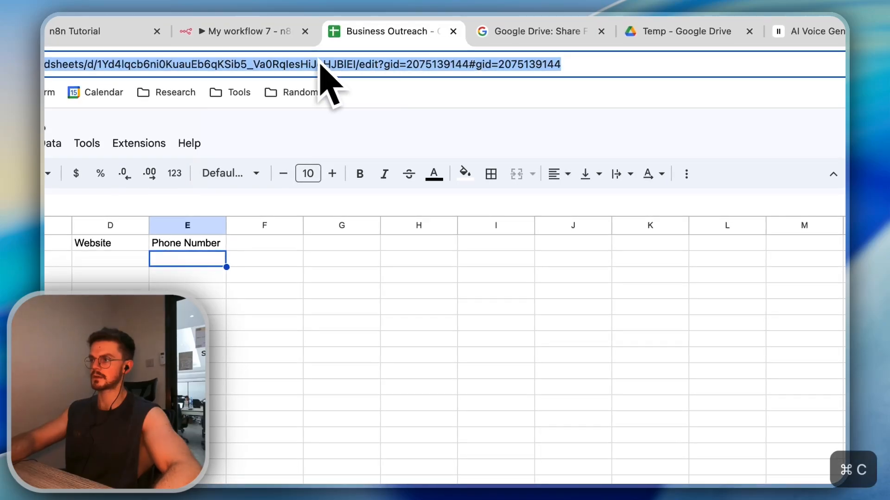
click(271, 28)
Set Google Sheets1's document By URL with the copied link and choose the Fitness Outreach sheet
double_click(720, 445)
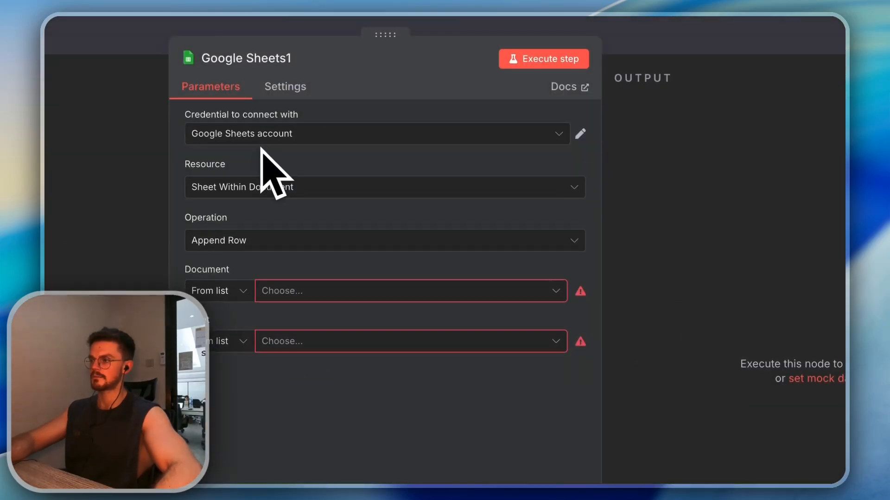
click(267, 268)
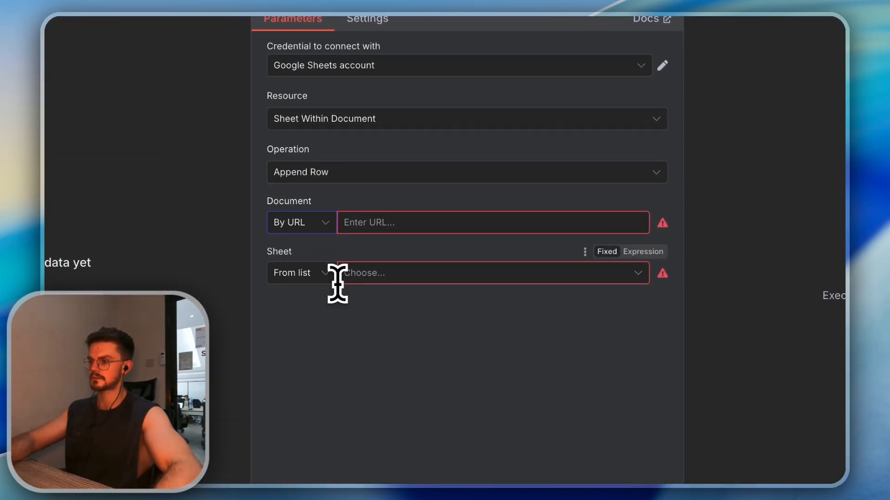
click(359, 277)
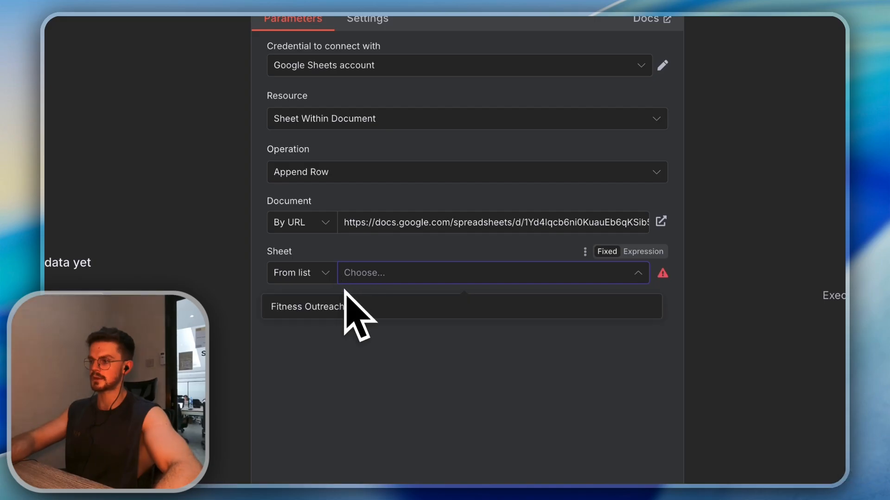
click(351, 314)
scroll(352, 287, down, 4)
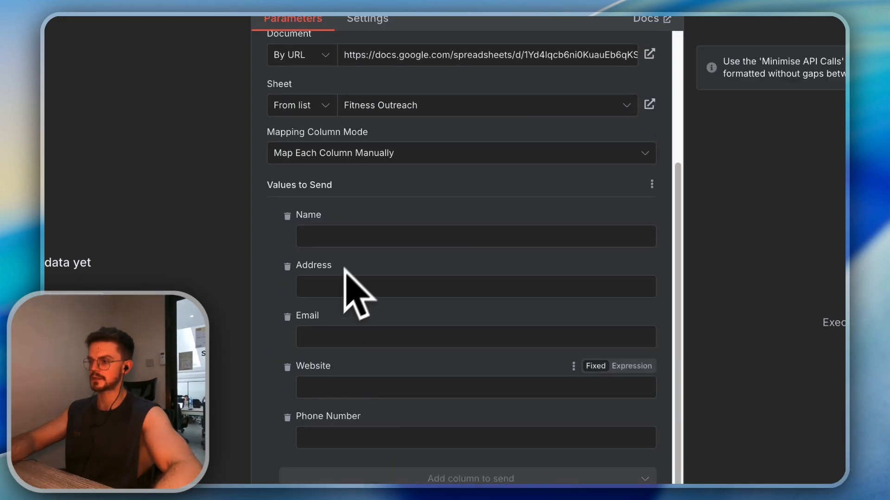
click(555, 100)
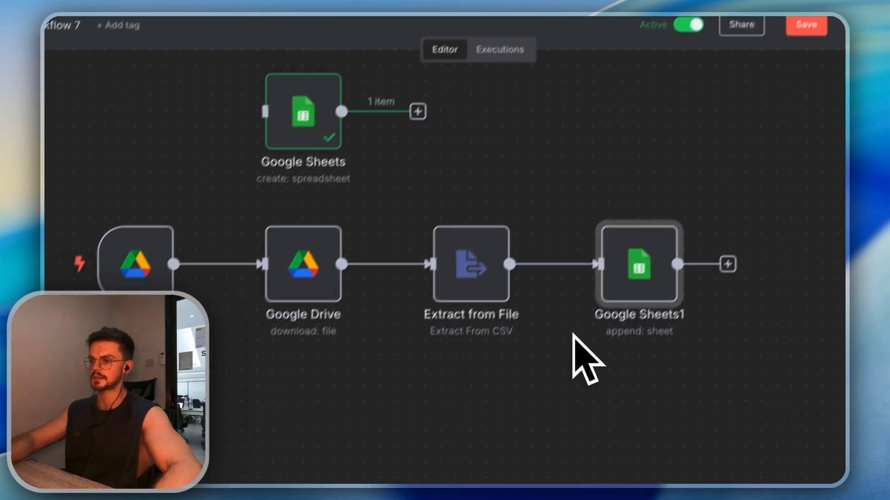
In Google Sheets1, map Name, Email, Website and Phone Number to their matching columns
drag(145, 175, 278, 308)
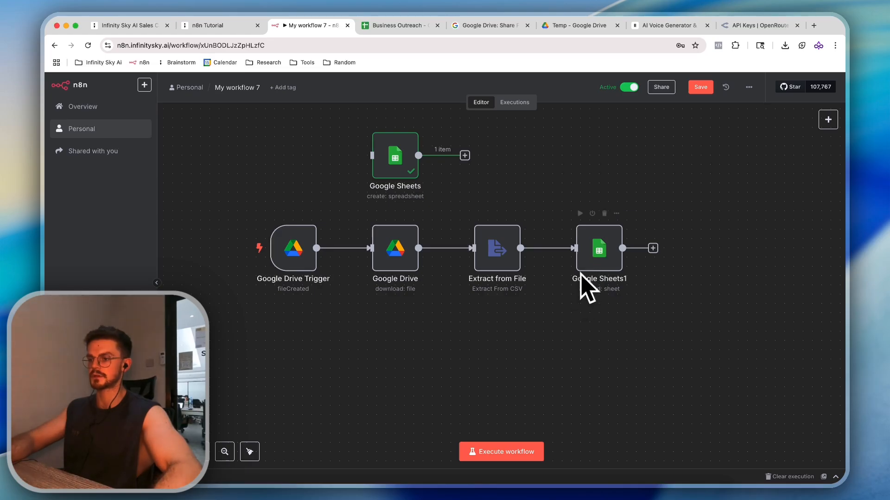
click(484, 255)
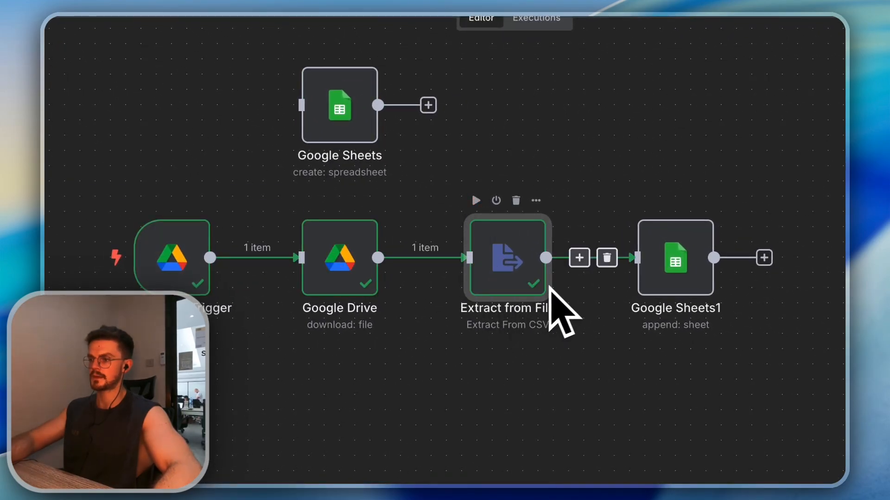
double_click(648, 256)
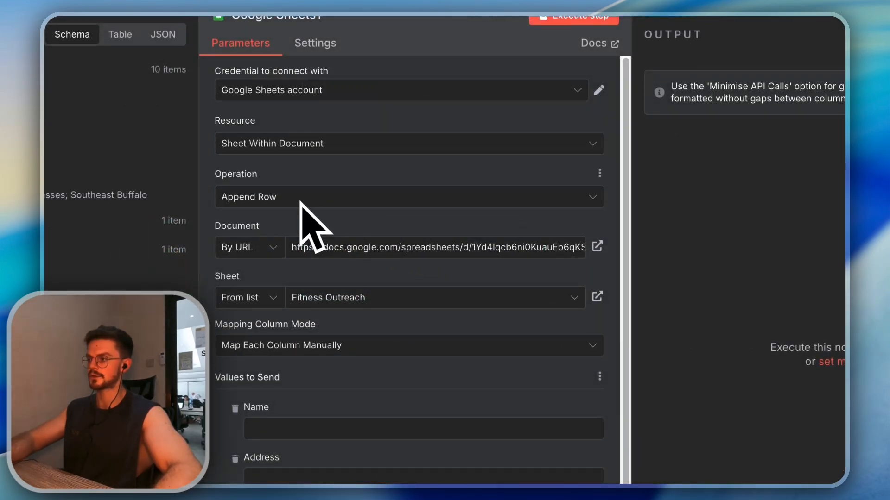
scroll(299, 204, down, 3)
drag(88, 154, 538, 331)
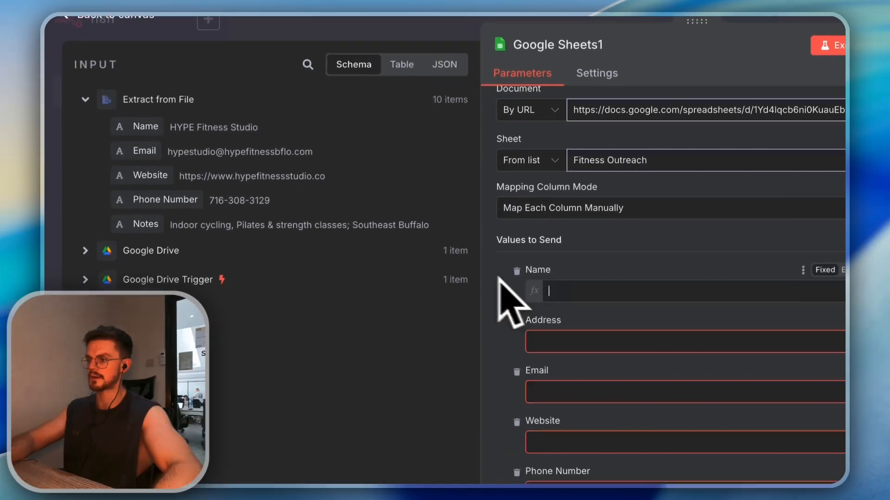
drag(207, 151, 562, 369)
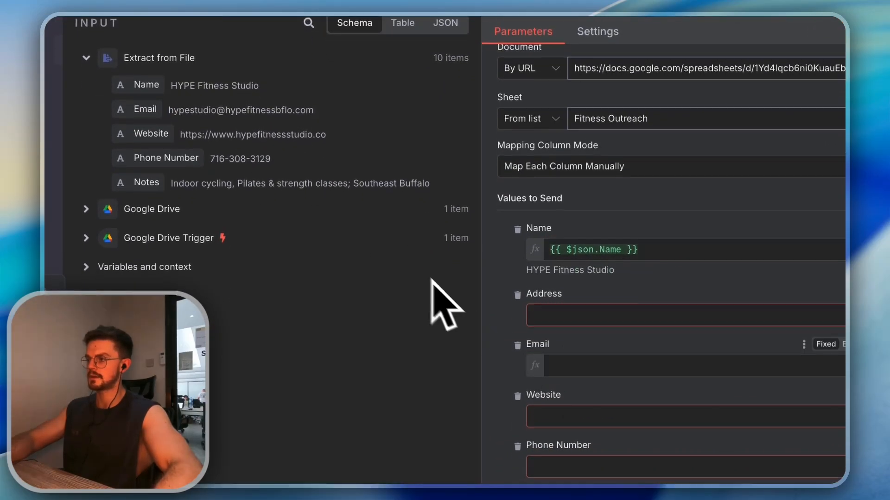
drag(204, 134, 585, 368)
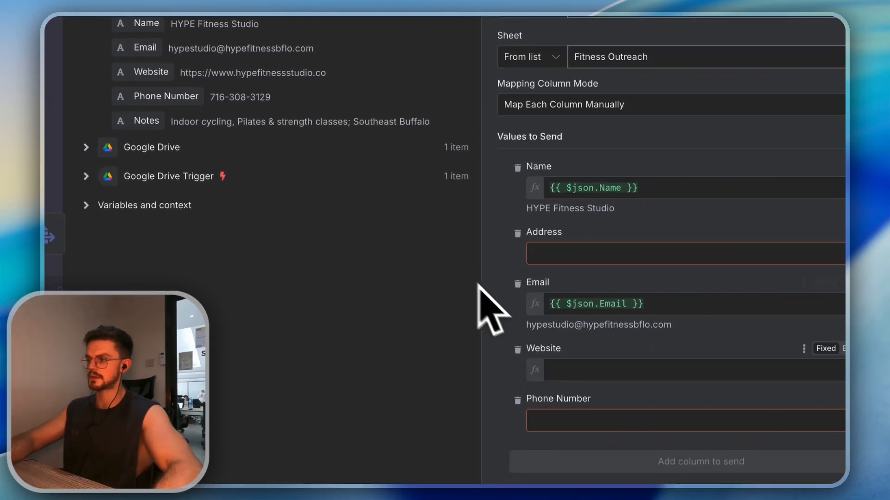
drag(203, 98, 582, 377)
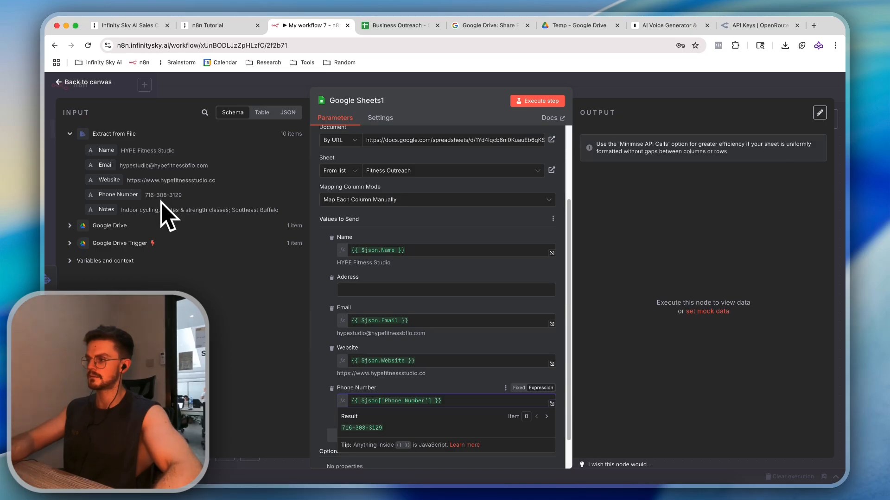
Map Notes into the Address column and check the Business Outreach sheet after running
drag(162, 204, 424, 292)
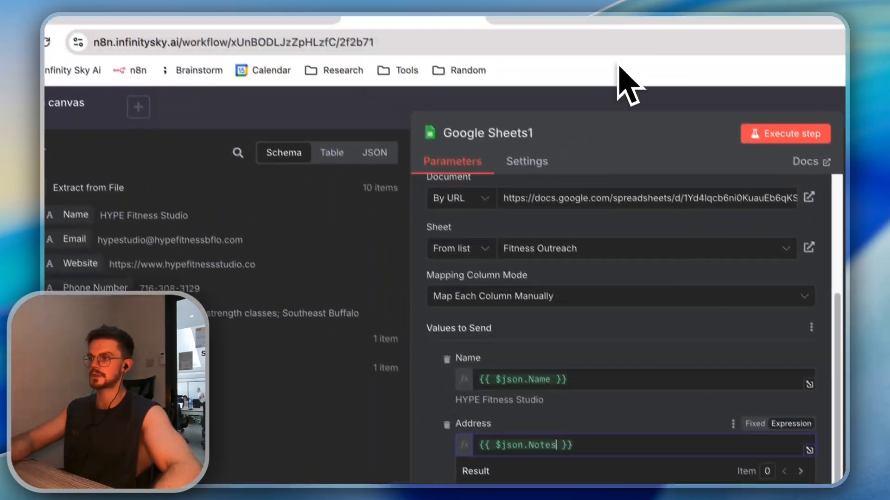
click(591, 30)
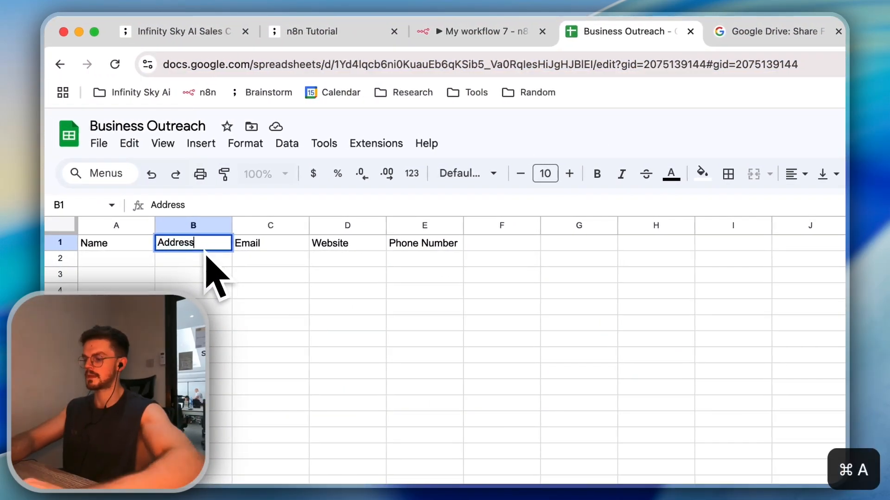
click(482, 32)
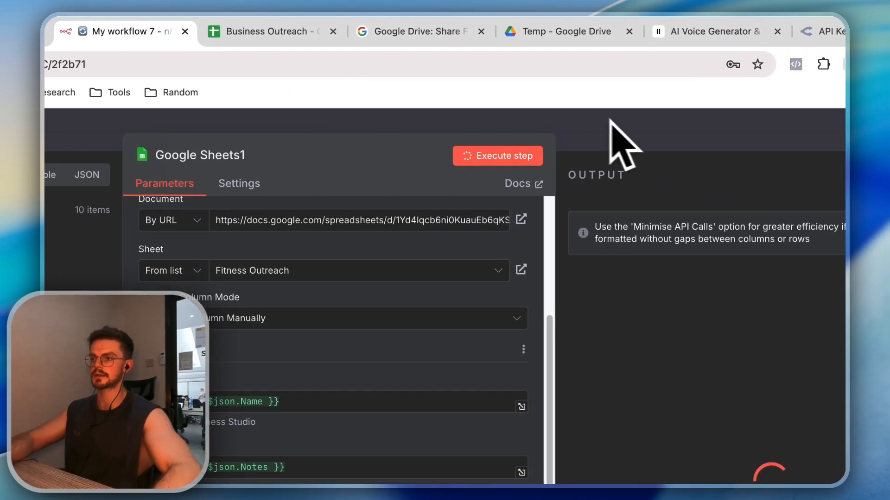
click(260, 31)
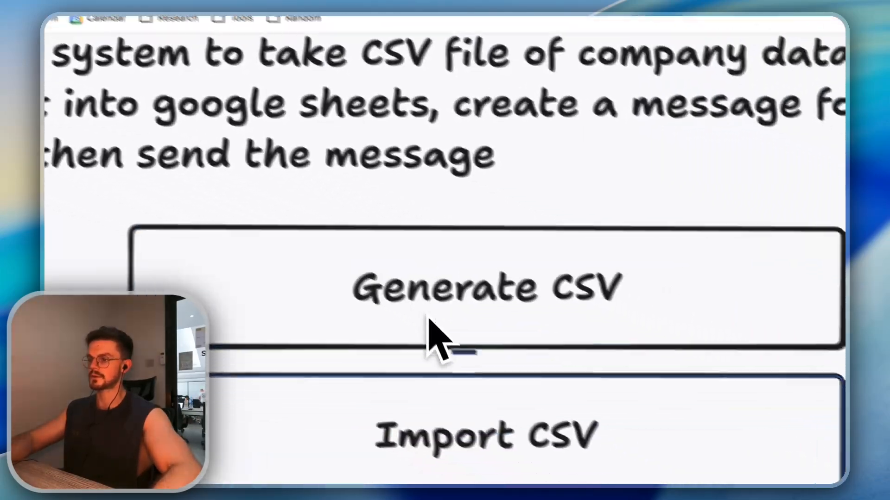
click(686, 356)
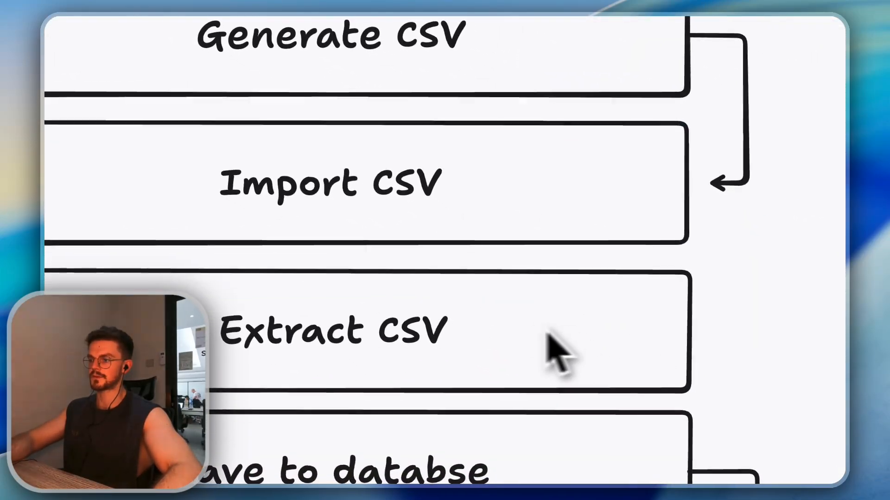
drag(446, 330, 213, 334)
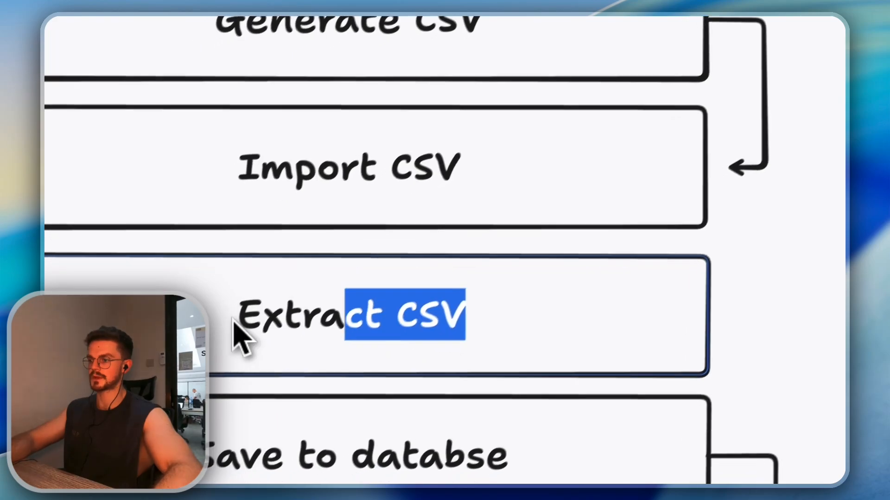
click(442, 330)
click(375, 330)
click(395, 468)
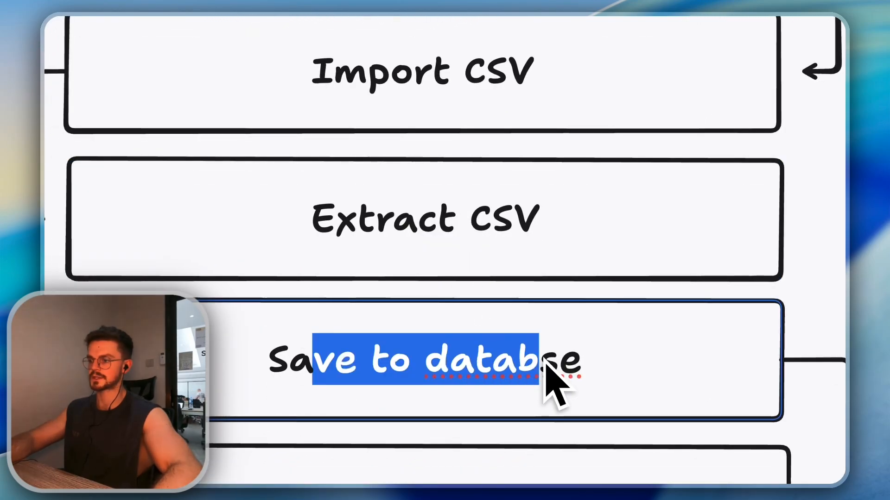
click(543, 369)
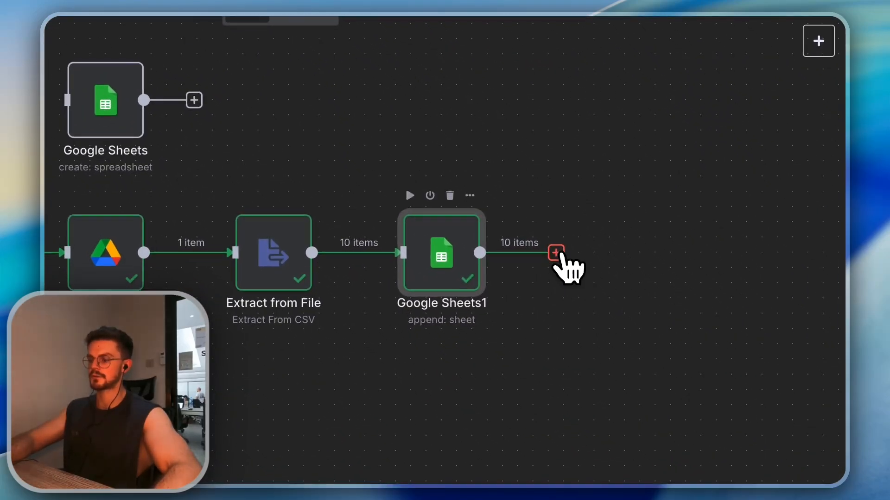
Add a Basic LLM Chain after Google Sheets1 with prompt source Define below and a taller Prompt box
click(558, 253)
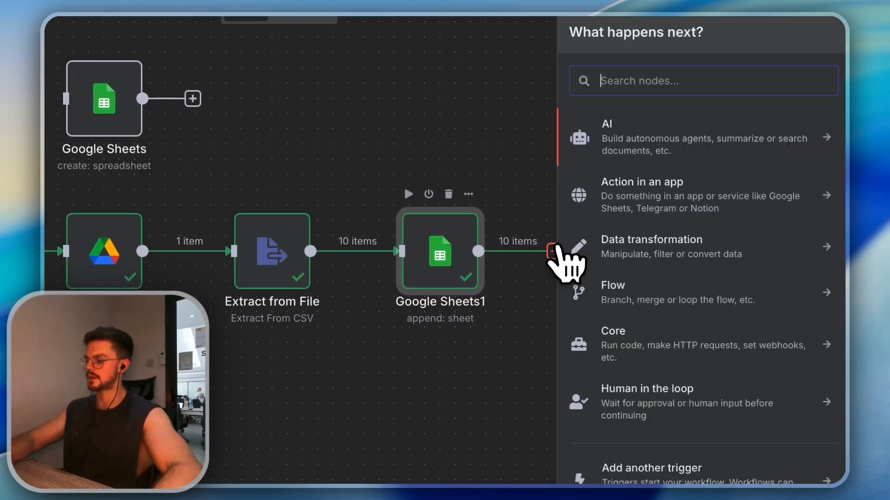
click(641, 163)
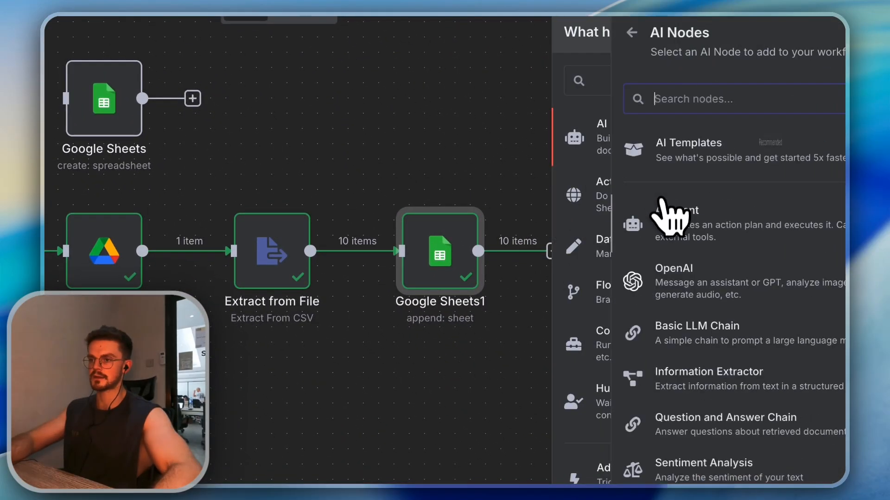
click(647, 343)
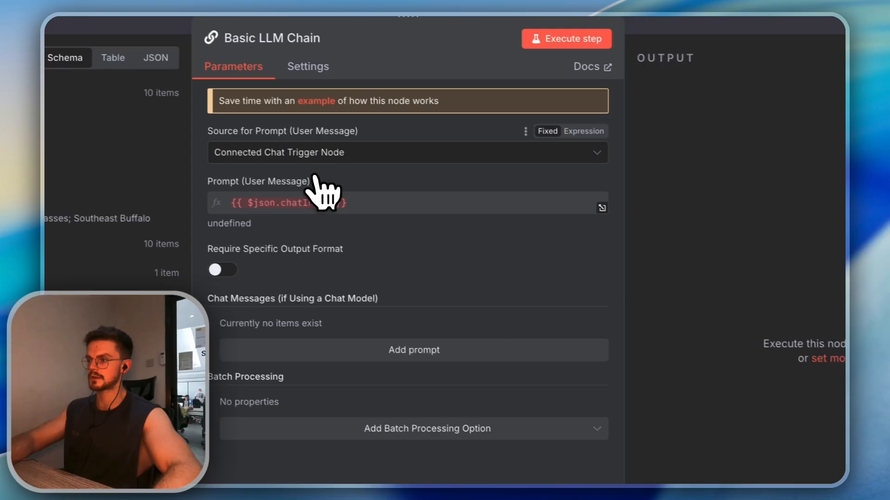
click(315, 159)
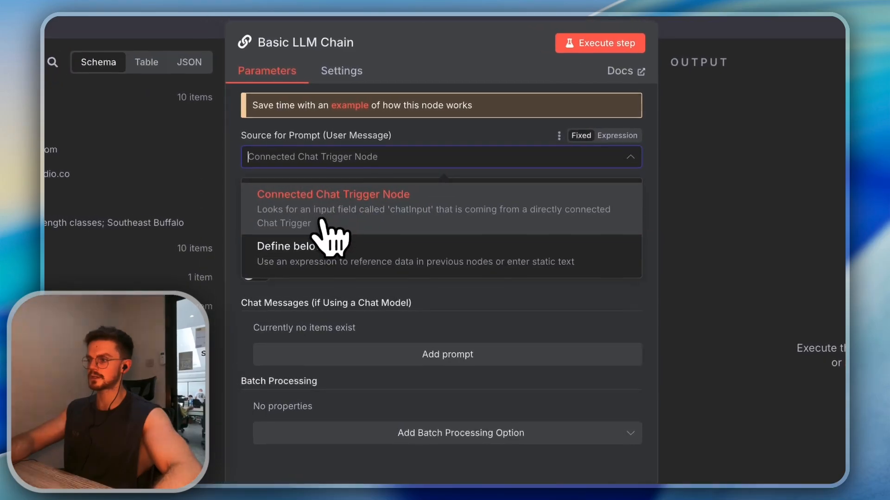
click(347, 258)
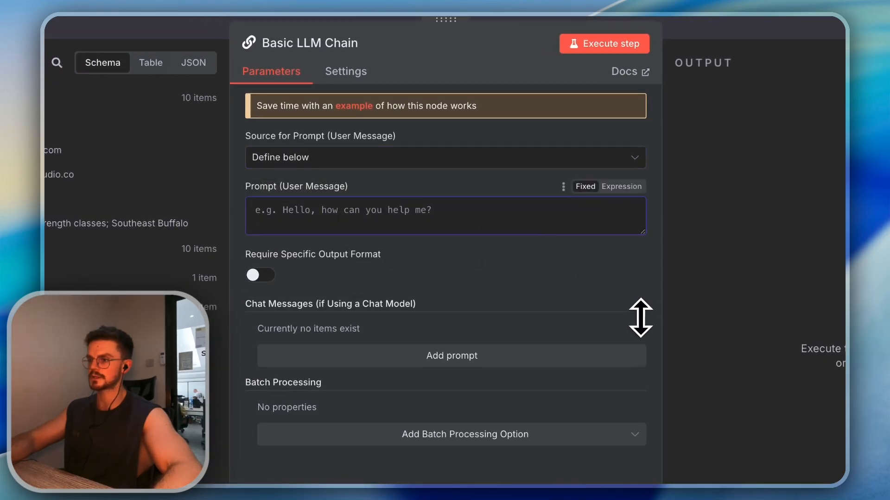
drag(641, 318, 641, 328)
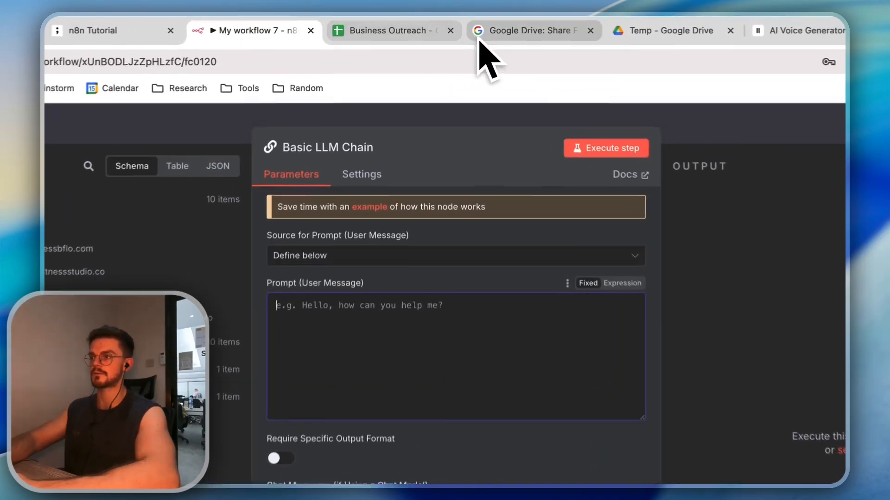
Review the ChatGPT request and copy the generated client-outreach automation prompt from its code block
click(464, 27)
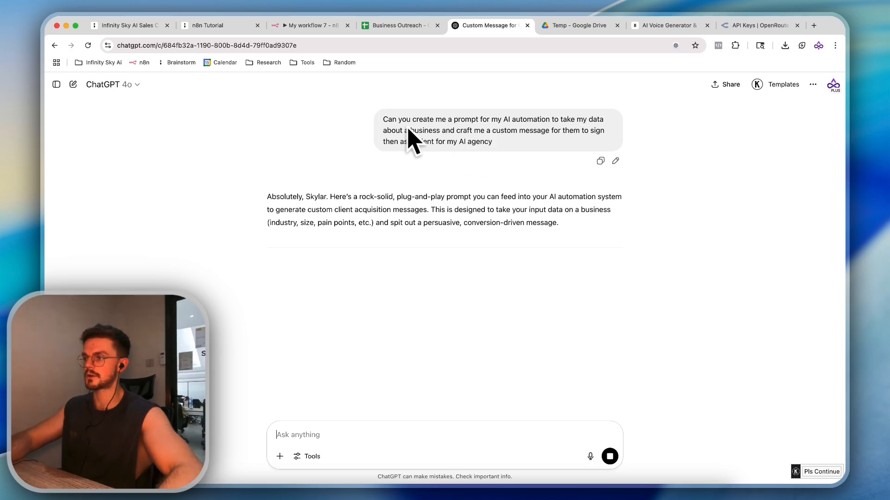
drag(396, 121, 471, 146)
click(496, 139)
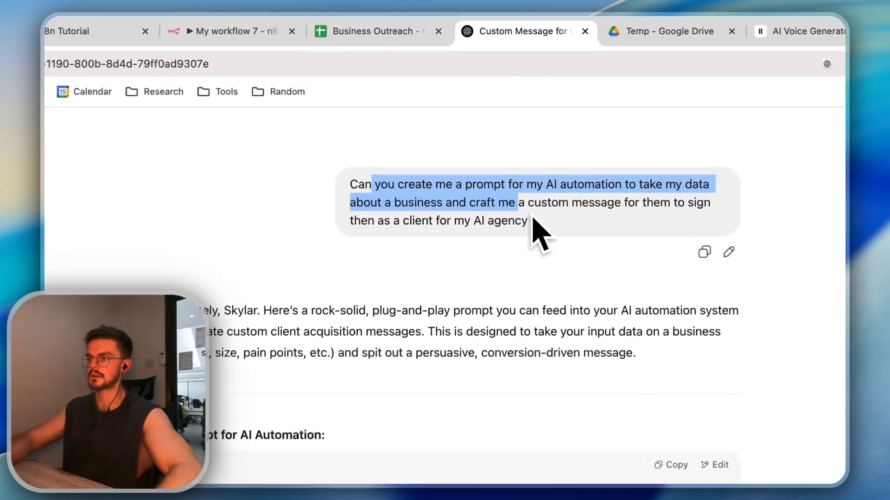
click(478, 226)
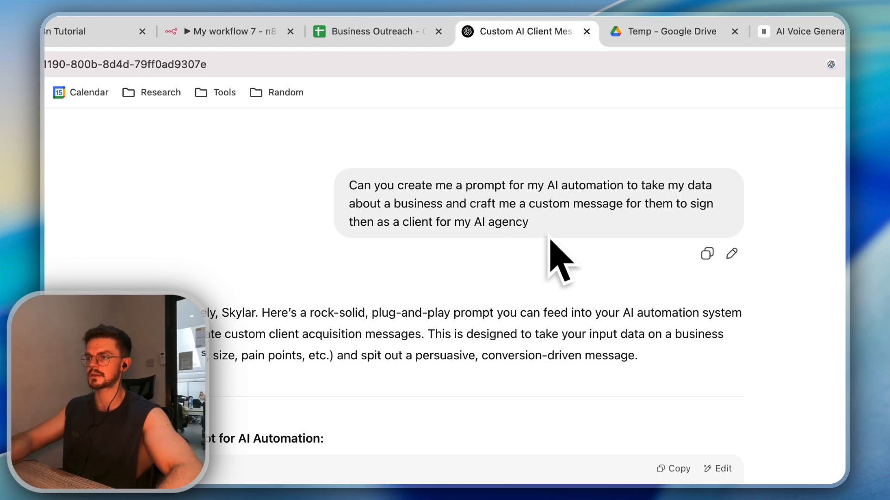
scroll(538, 181, down, 3)
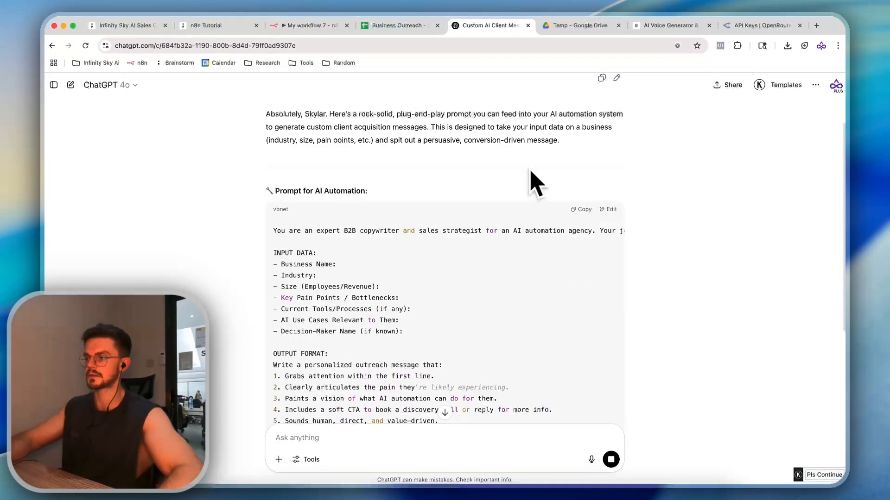
scroll(471, 207, down, 5)
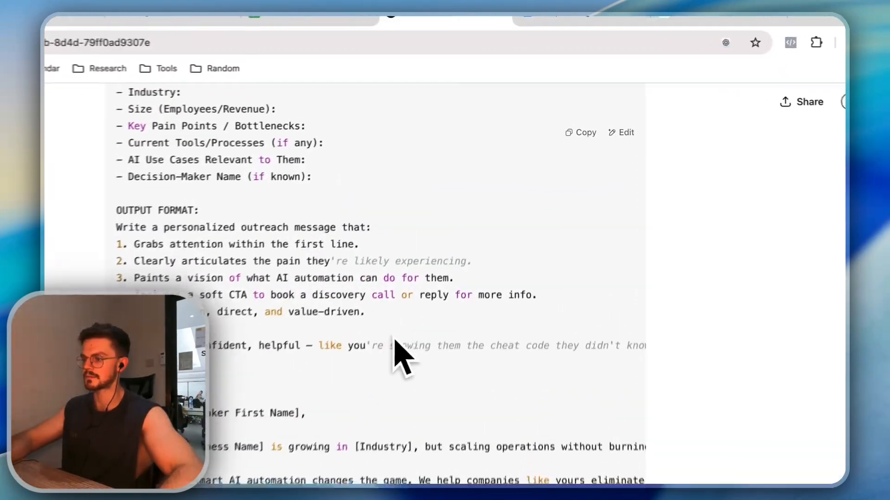
scroll(510, 278, down, 3)
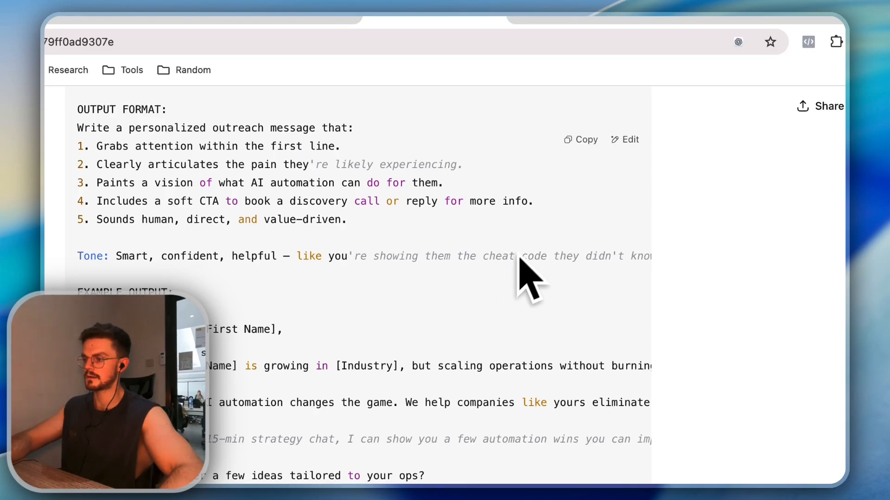
click(580, 140)
Stay on the n8n workflow and paste the outreach prompt into Prompt (User Message)
click(285, 31)
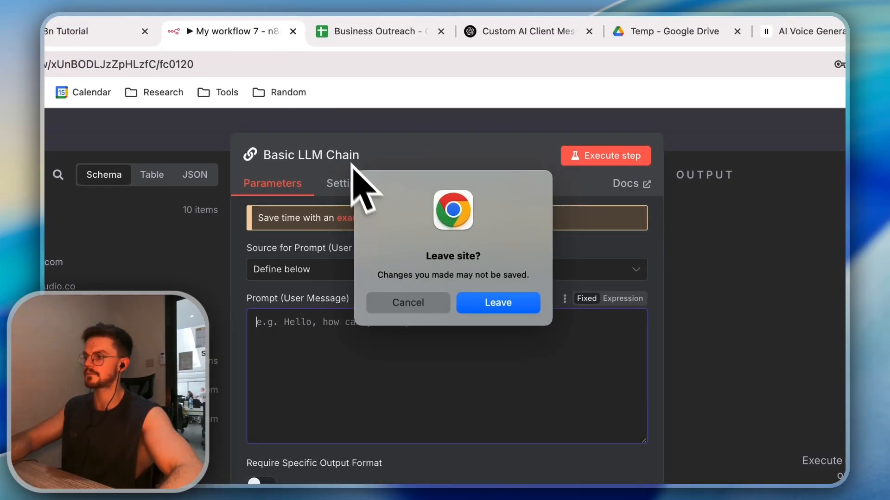
click(408, 301)
key(super+v)
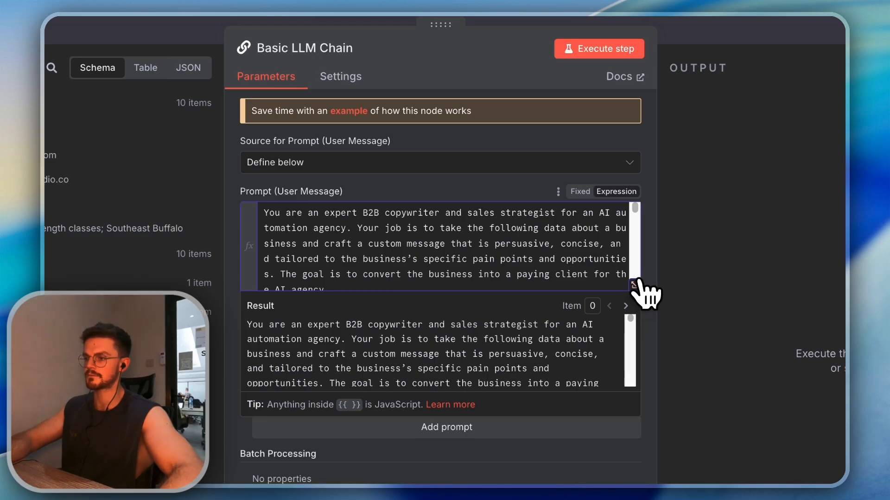
In the expression editor, replace the INPUT DATA placeholders with Name, Email, Website and Notes lines
click(634, 284)
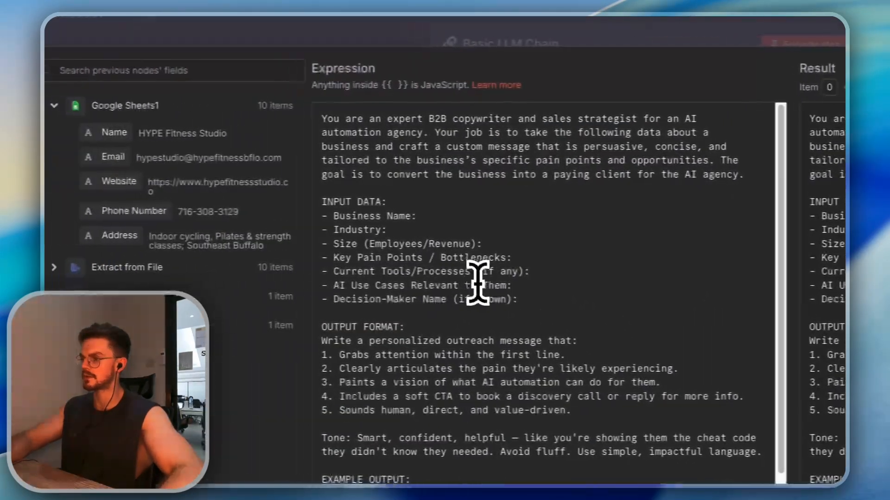
drag(315, 304, 88, 215)
key(BackSpace)
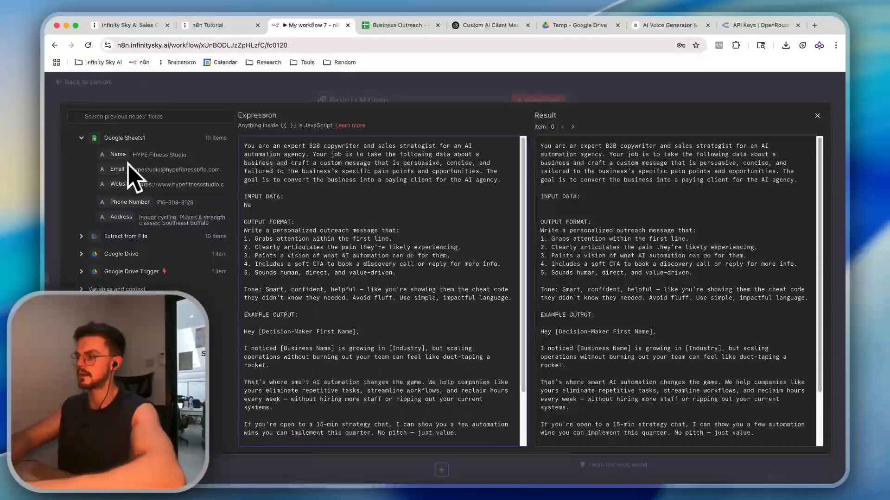
text(Name)
key(shift+Return)
text(Email)
key(shift+Return)
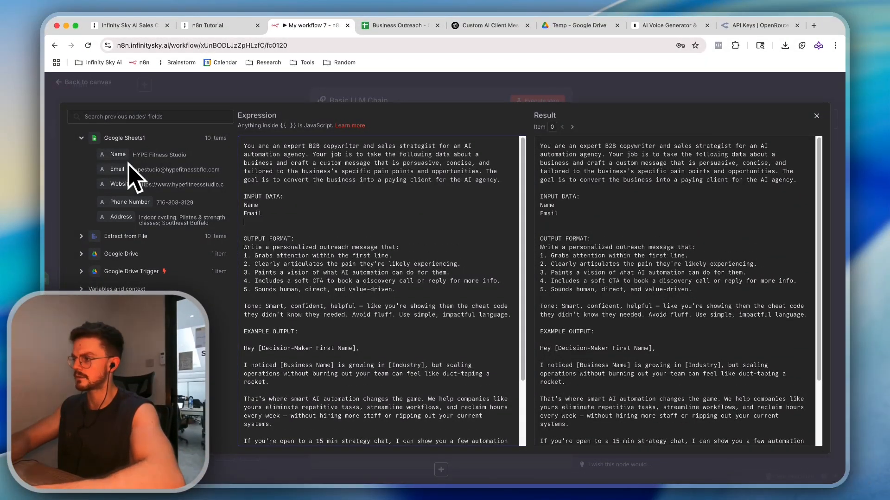
text(Website)
key(shift+Return)
text(Phn)
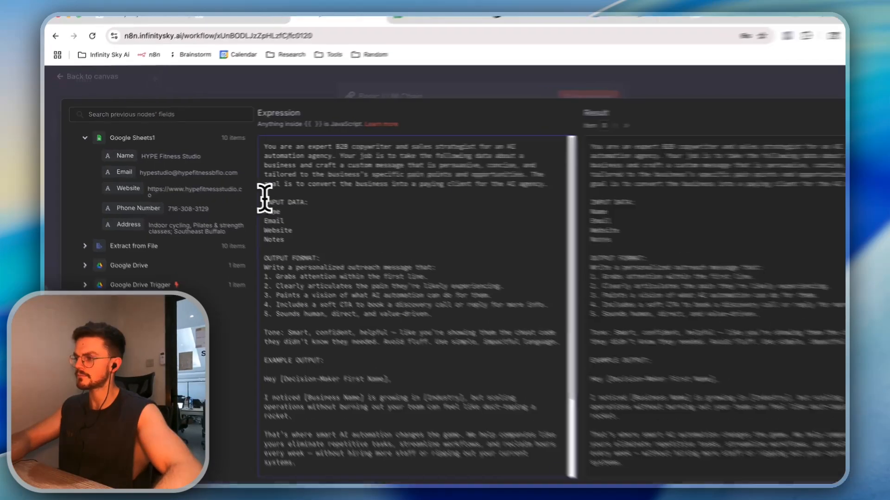
click(296, 199)
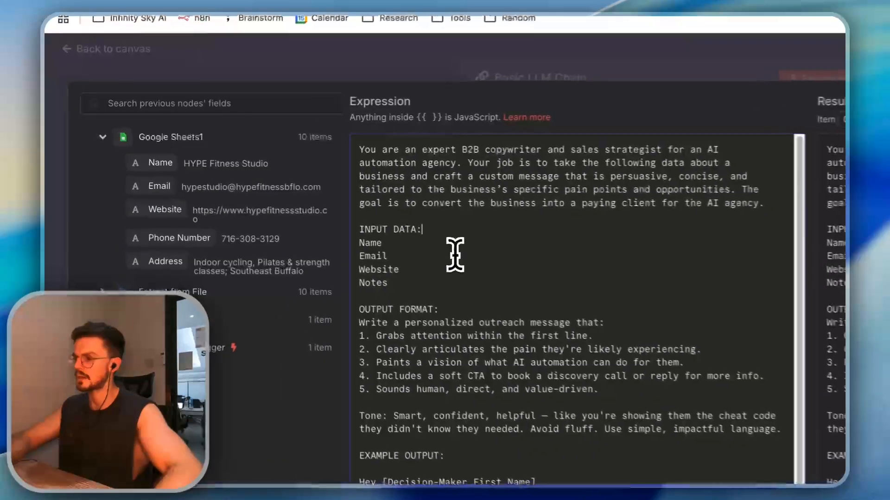
Insert row-field expressions into the INPUT DATA lines, undoing a misplaced Address insertion
drag(117, 154, 287, 190)
drag(445, 222, 454, 237)
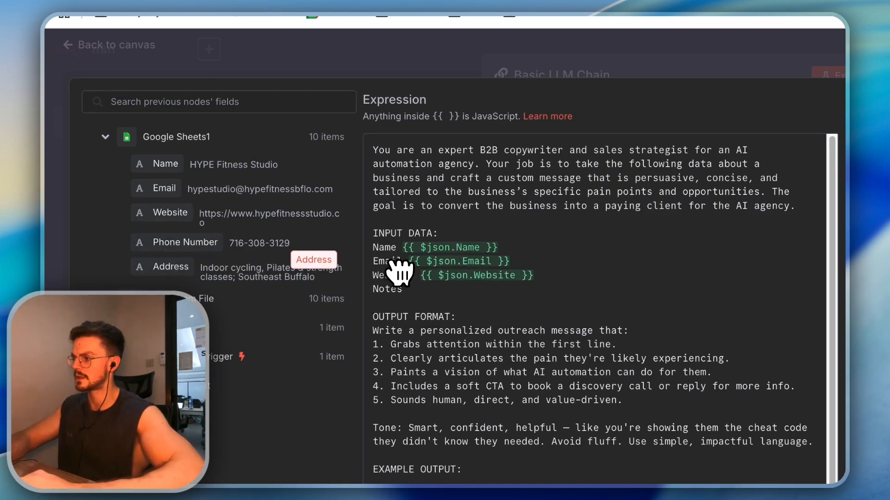
drag(399, 272, 417, 278)
key(super+z)
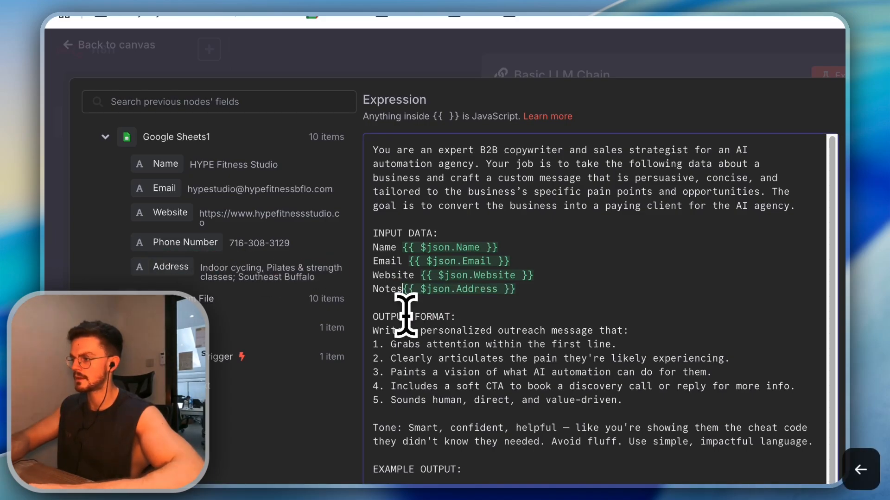
scroll(405, 315, down, 5)
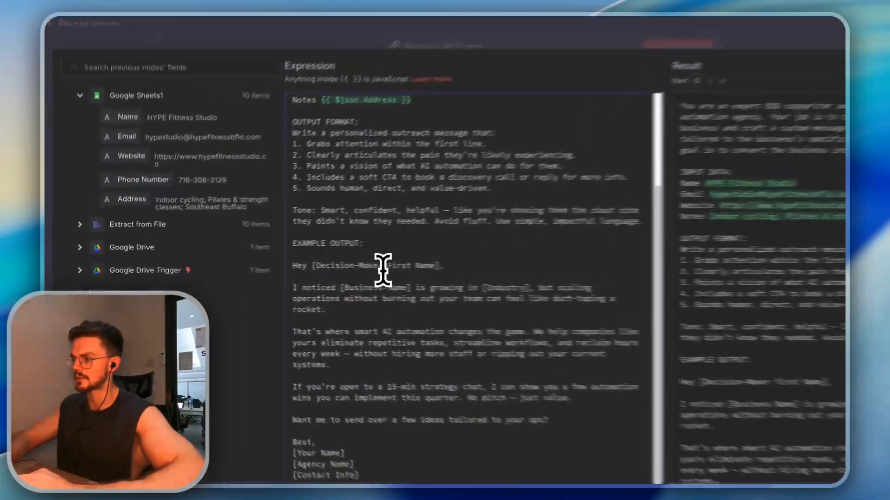
Change the example greeting to 'Hey Name,' and replace the sign-off placeholders with the sender's name
double_click(345, 271)
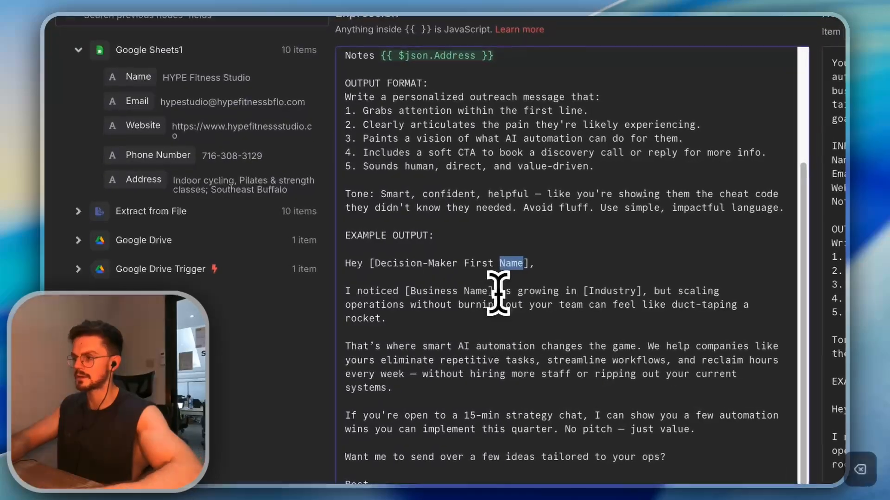
key(BackSpace)
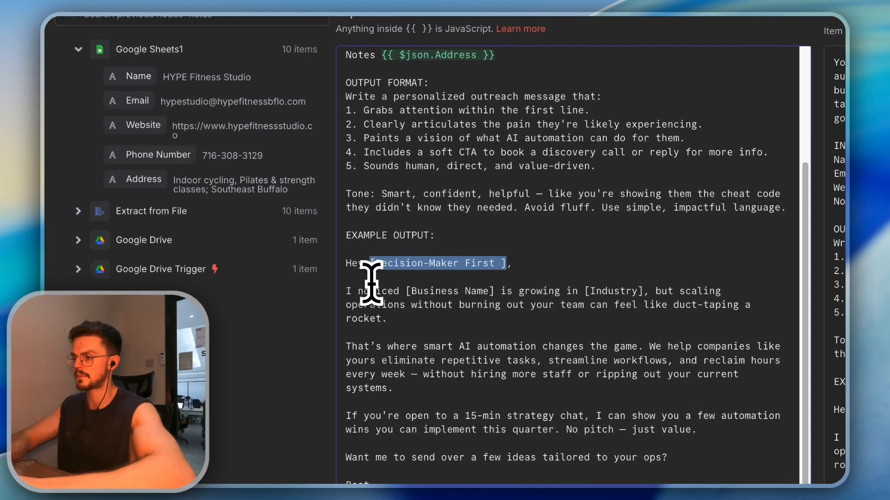
key(BackSpace)
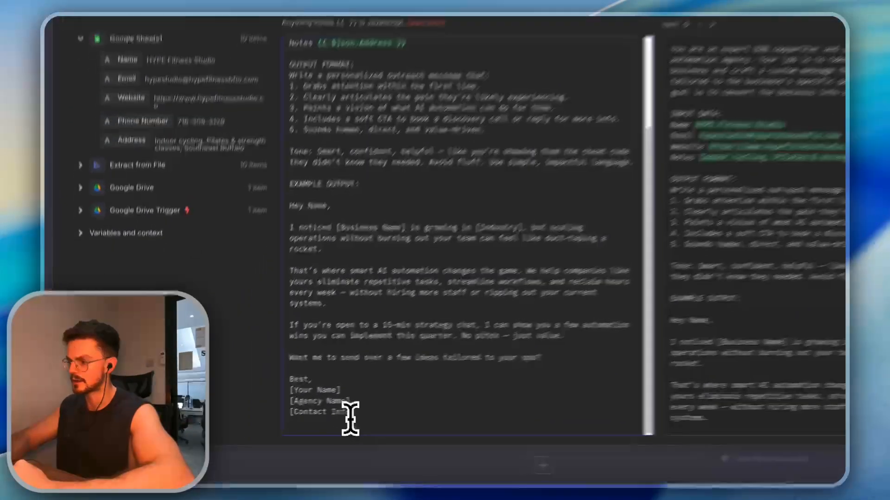
drag(292, 435, 238, 411)
text(Skylar)
key(Return)
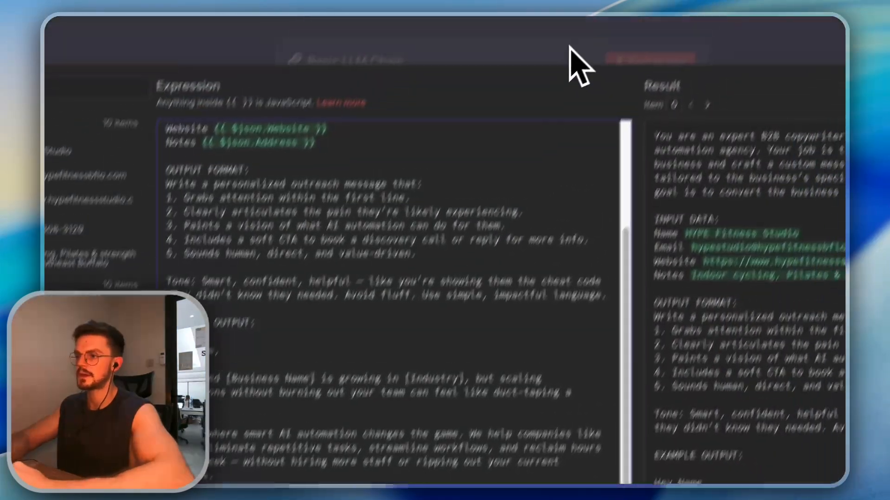
click(546, 54)
click(532, 115)
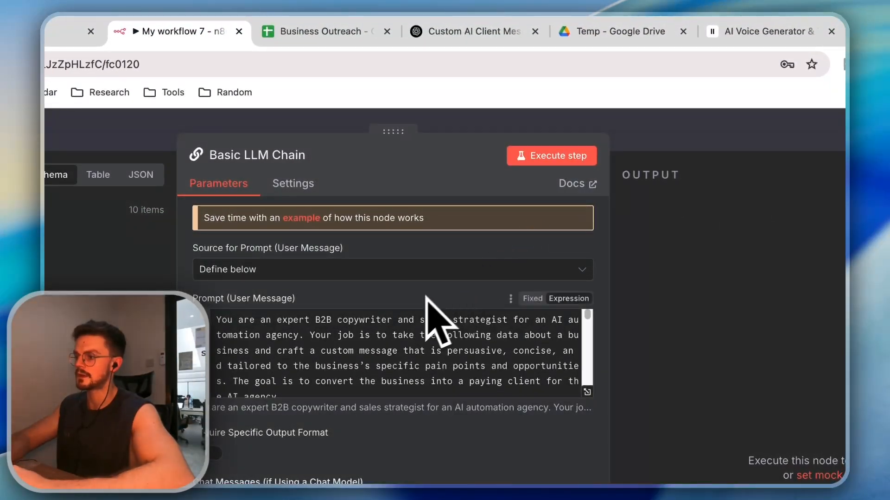
Attach an OpenRouter Chat Model using openai/gpt-4.1-mini to the Basic LLM Chain
click(586, 160)
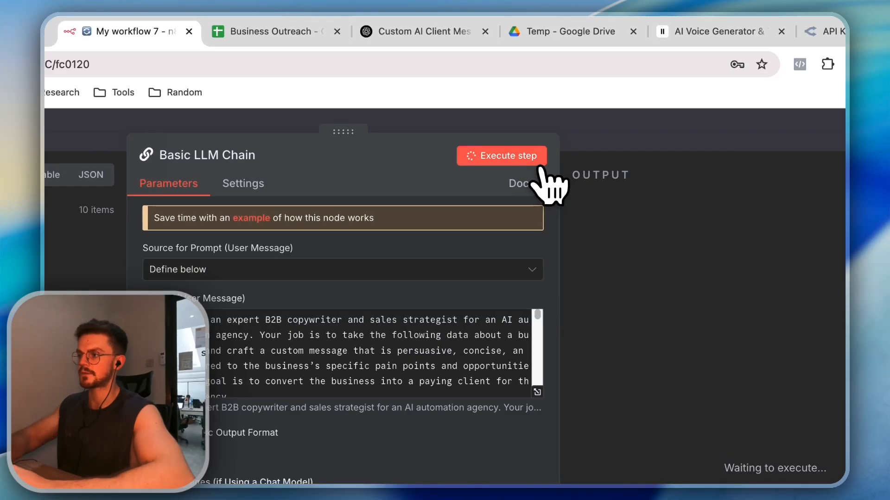
click(651, 124)
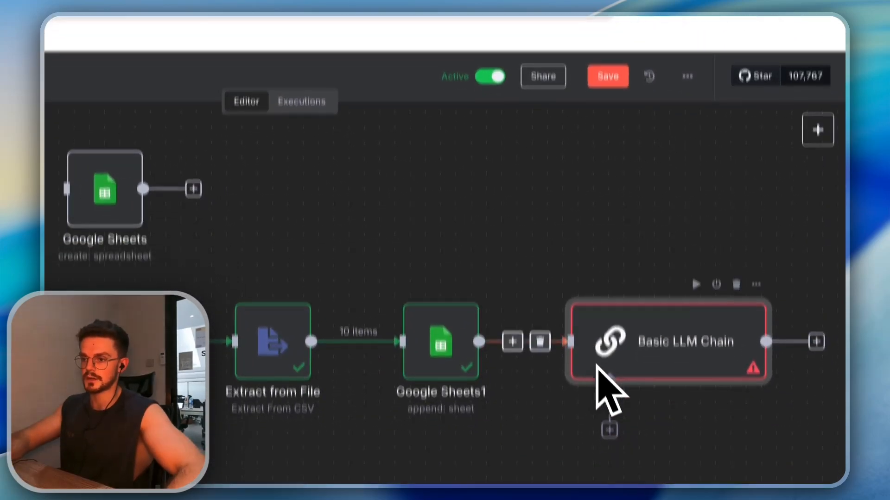
click(609, 429)
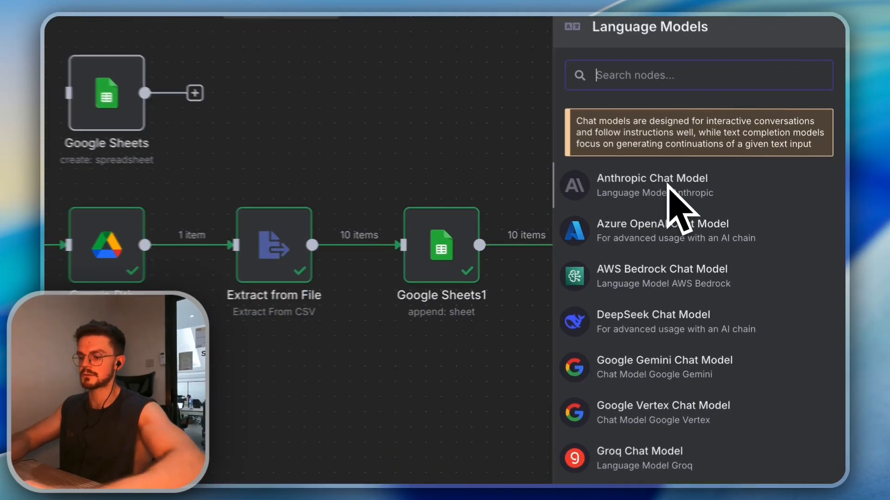
text(opeb)
key(BackSpace)
text(n)
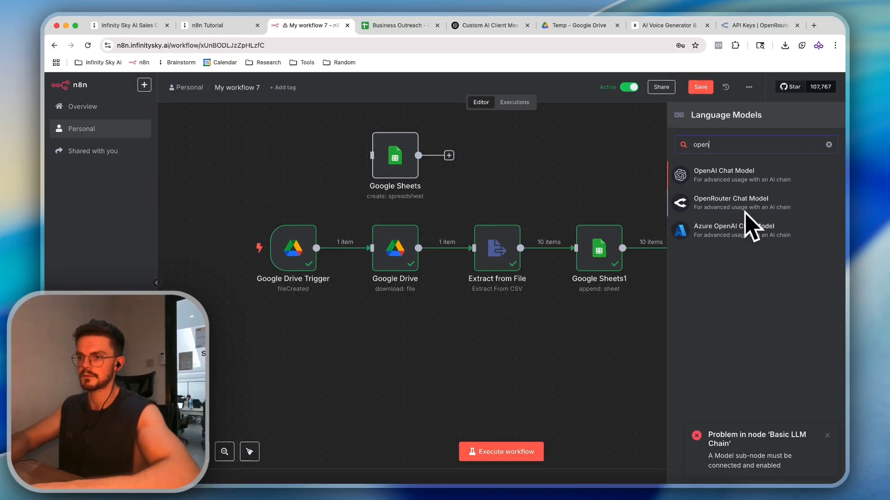
click(744, 212)
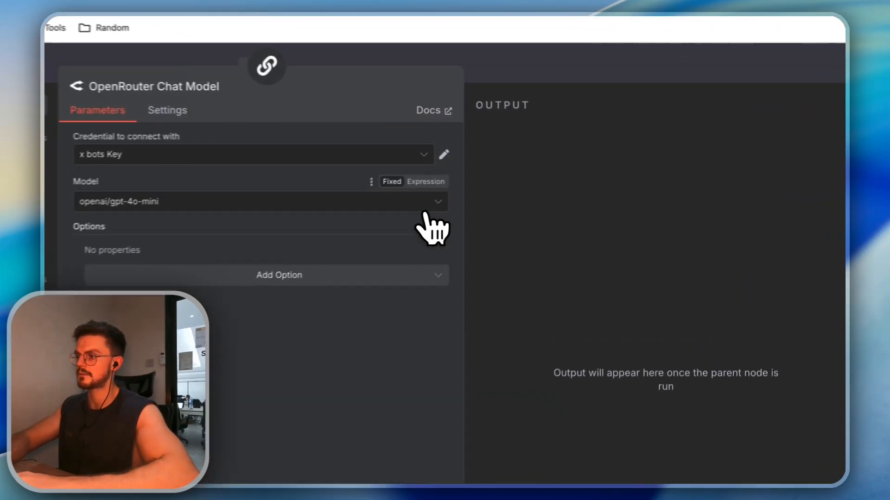
click(505, 173)
click(252, 281)
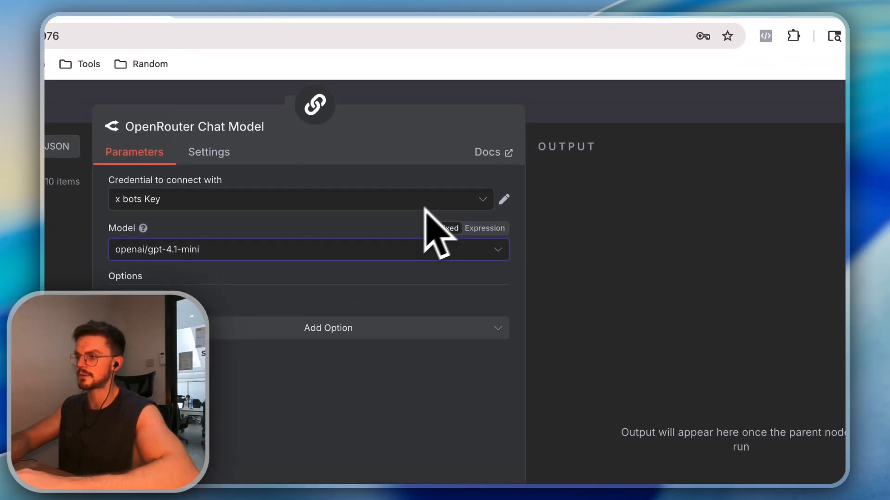
key(Escape)
Execute the Basic LLM Chain and check its 10 generated outreach messages
double_click(686, 366)
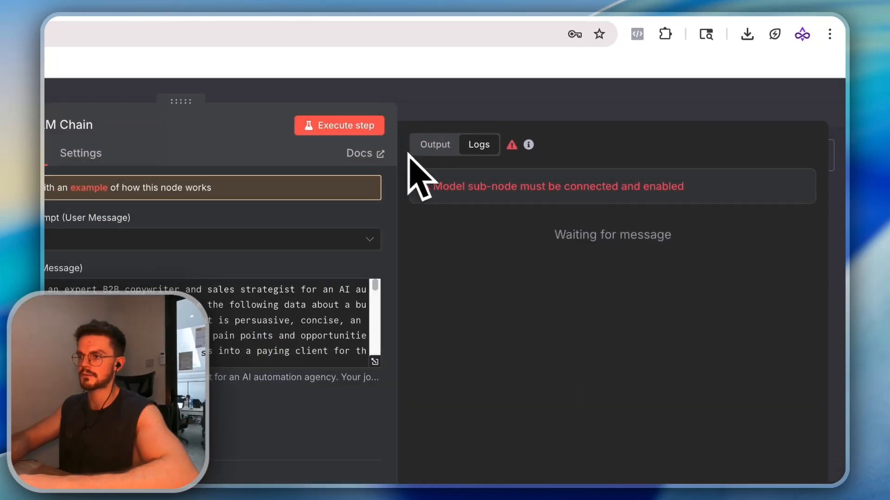
click(354, 126)
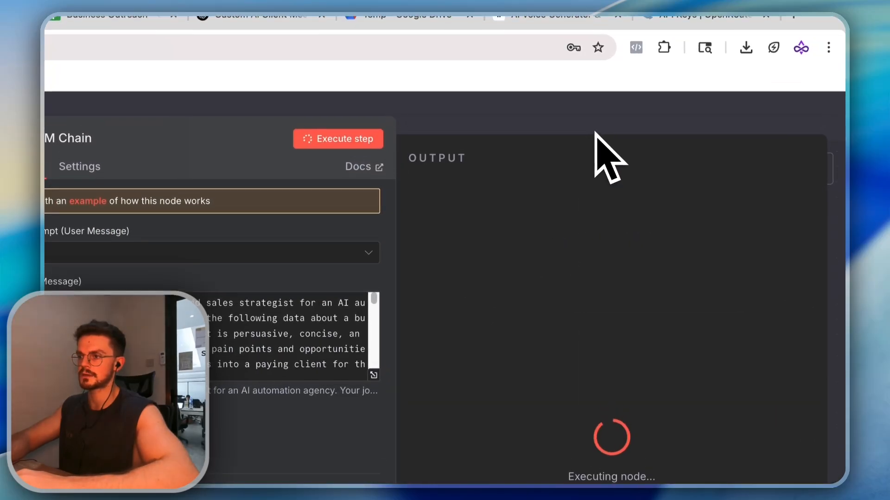
key(Escape)
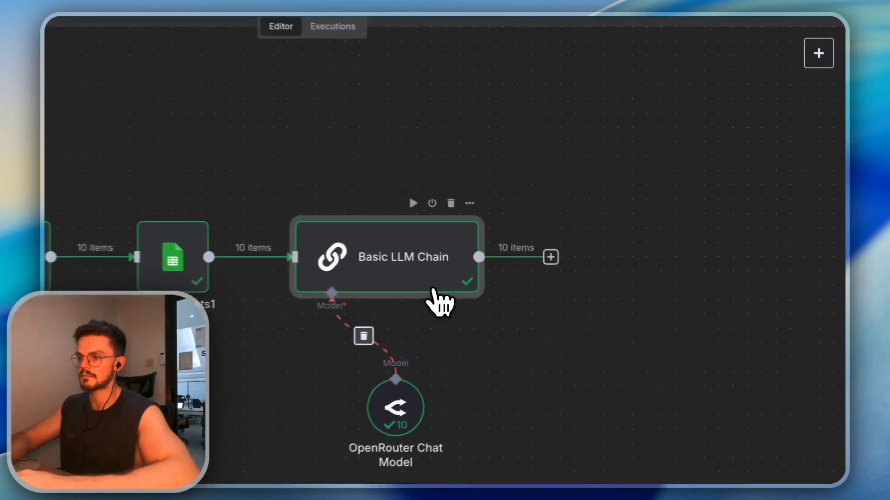
double_click(579, 267)
scroll(570, 160, down, 10)
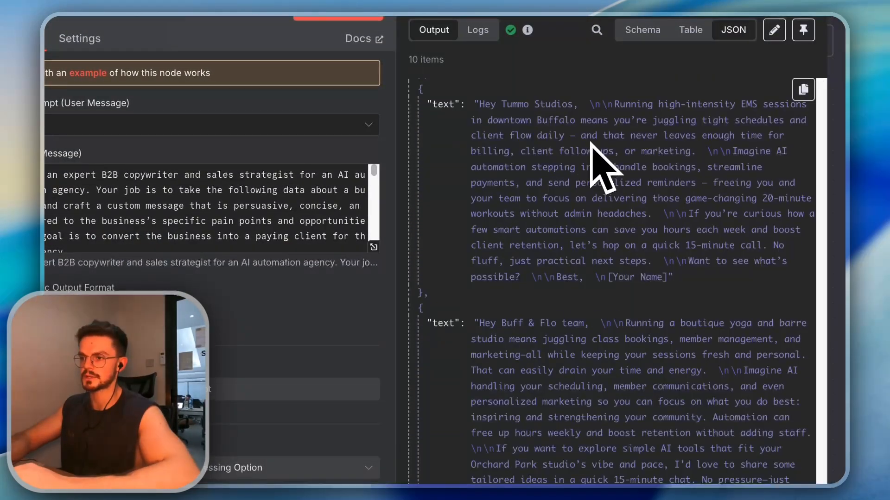
key(Escape)
Add a Google Sheets Append or Update Row node after the chain, specifying the document by URL
click(533, 258)
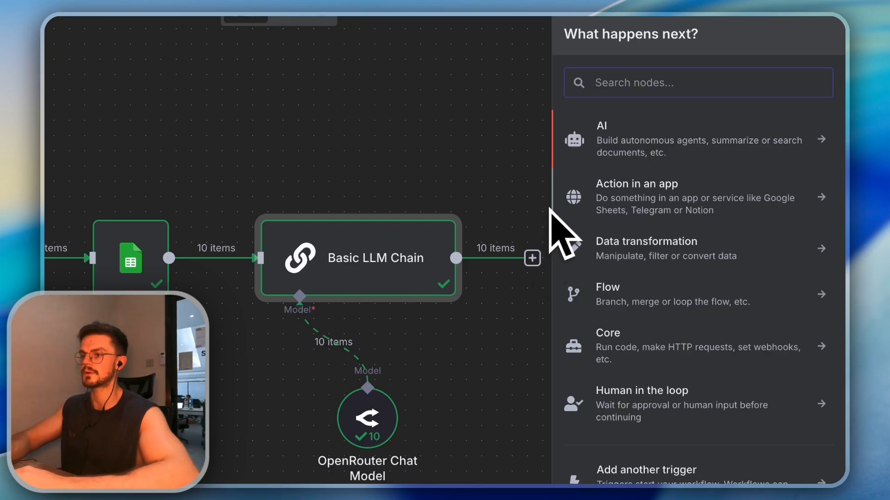
text(google sh)
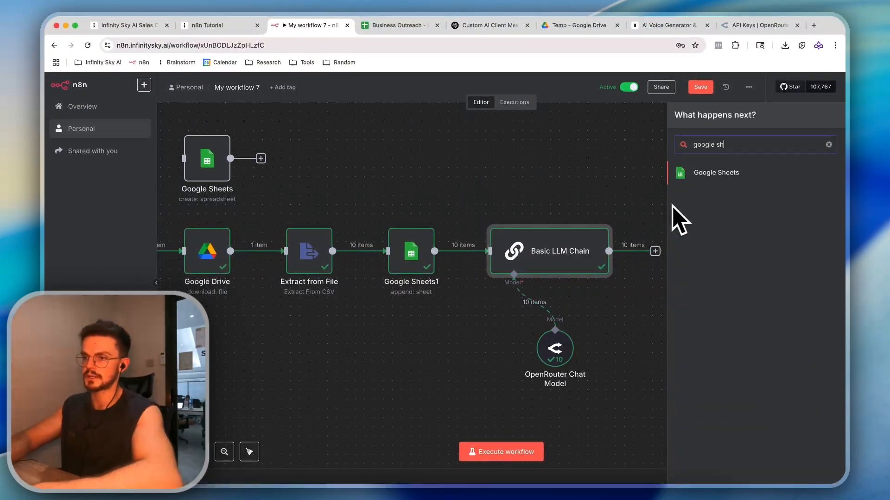
key(Return)
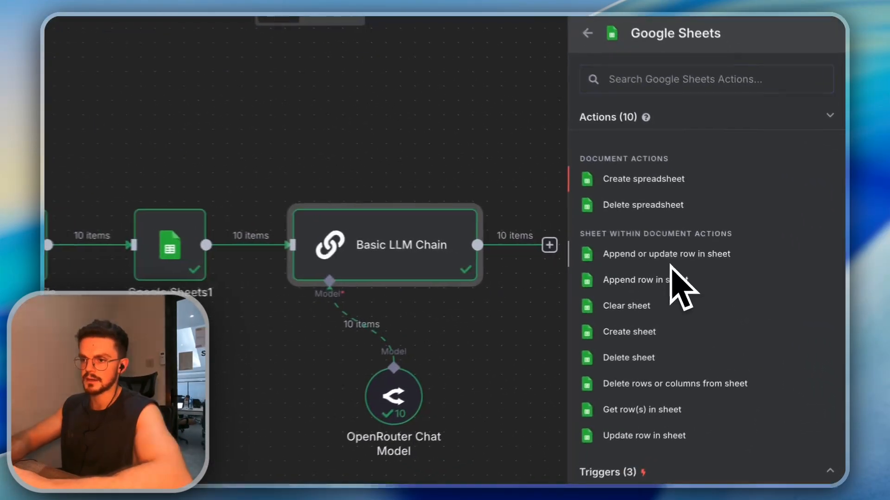
click(734, 262)
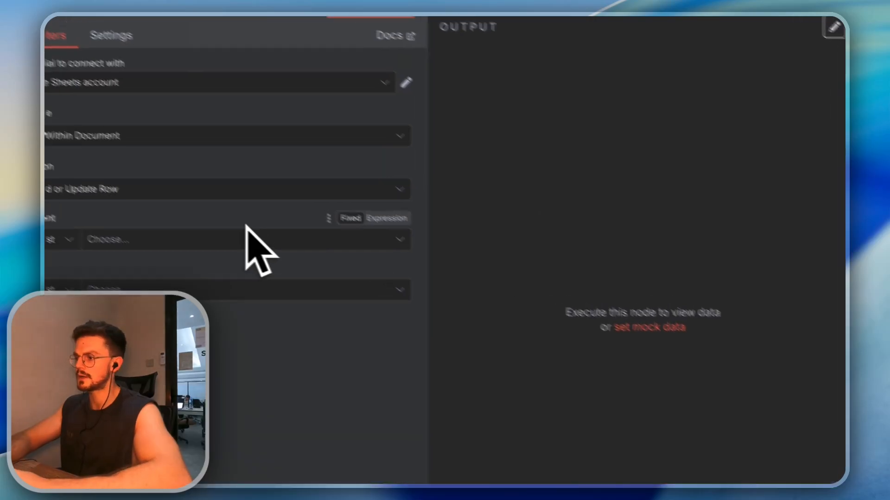
click(139, 193)
click(134, 191)
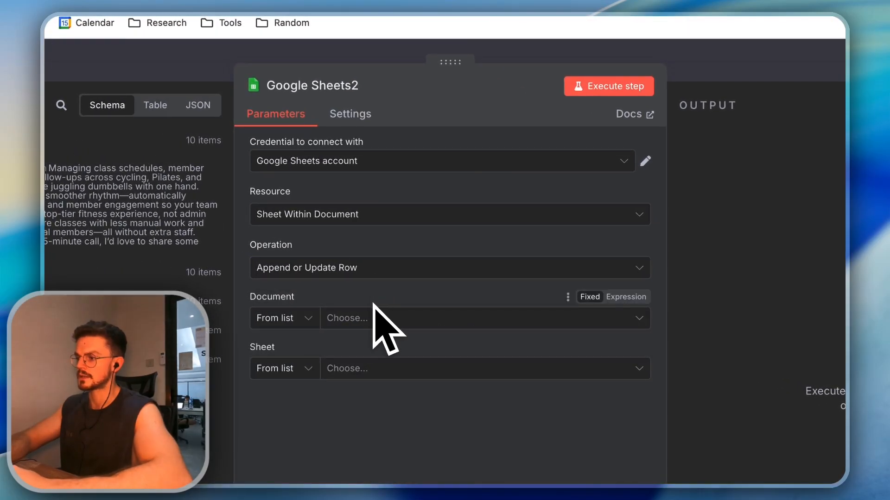
click(312, 317)
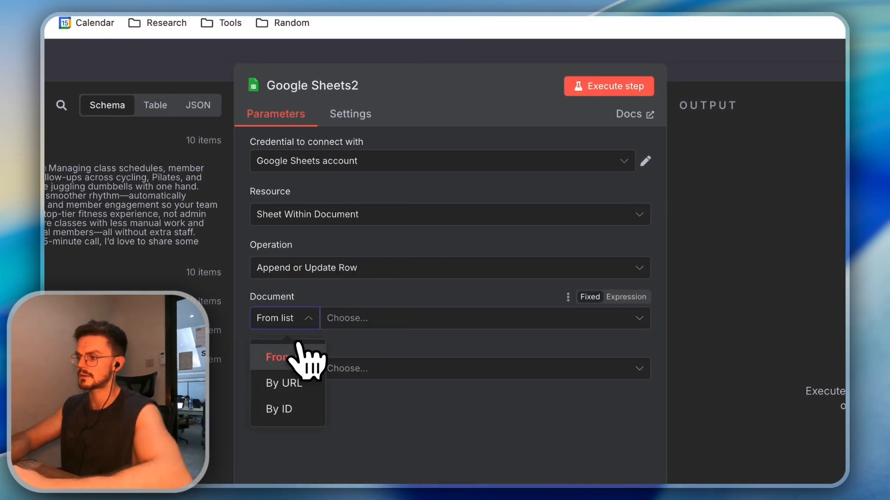
click(301, 382)
key(Escape)
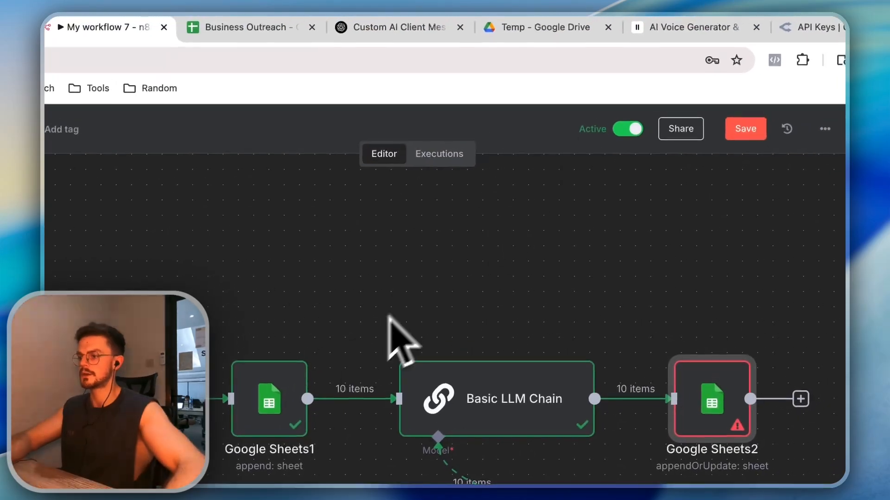
Copy Google Sheets1's spreadsheet URL and paste it as Google Sheets2's document
double_click(293, 389)
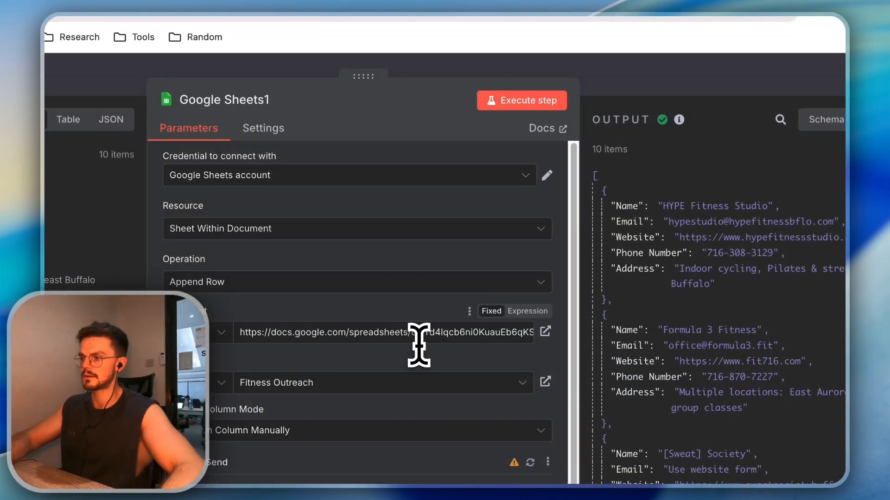
triple_click(417, 336)
key(super+c)
key(Escape)
double_click(563, 360)
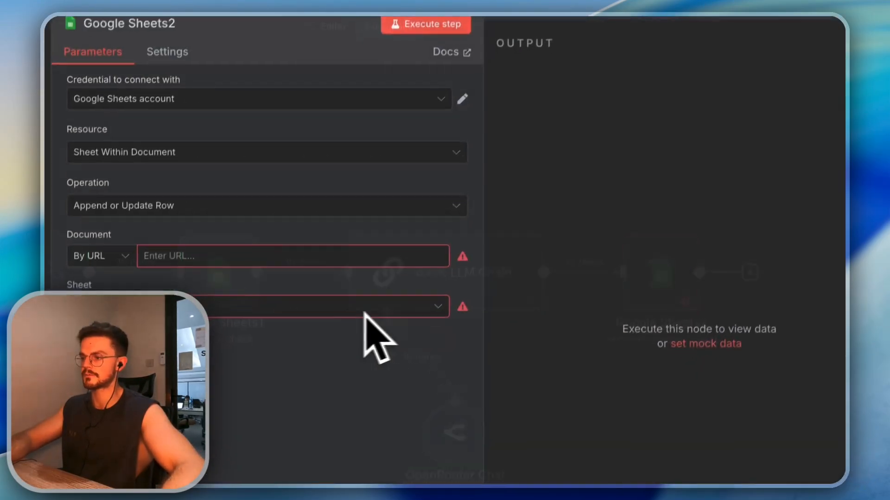
click(385, 220)
key(super+v)
Pick the Fitness Outreach sheet from the list, keeping manual column mapping
click(487, 233)
click(491, 317)
click(523, 234)
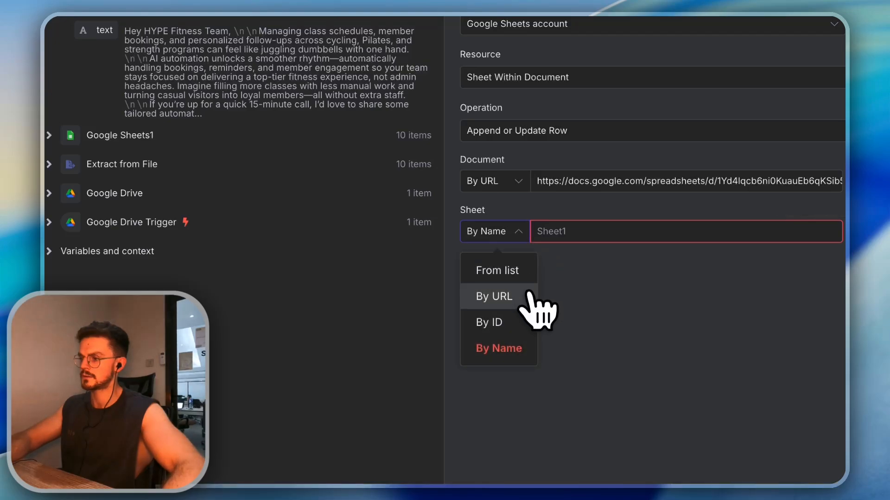
click(519, 263)
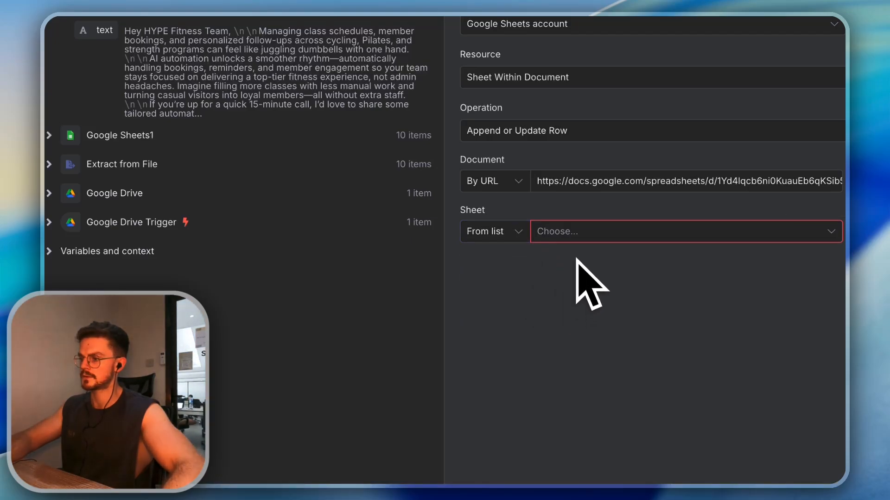
click(559, 237)
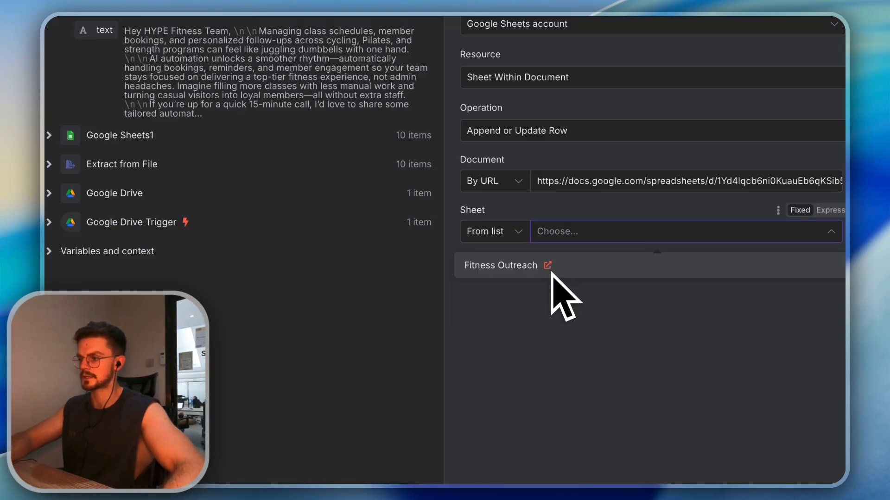
click(552, 272)
click(597, 290)
click(607, 313)
scroll(579, 353, down, 1)
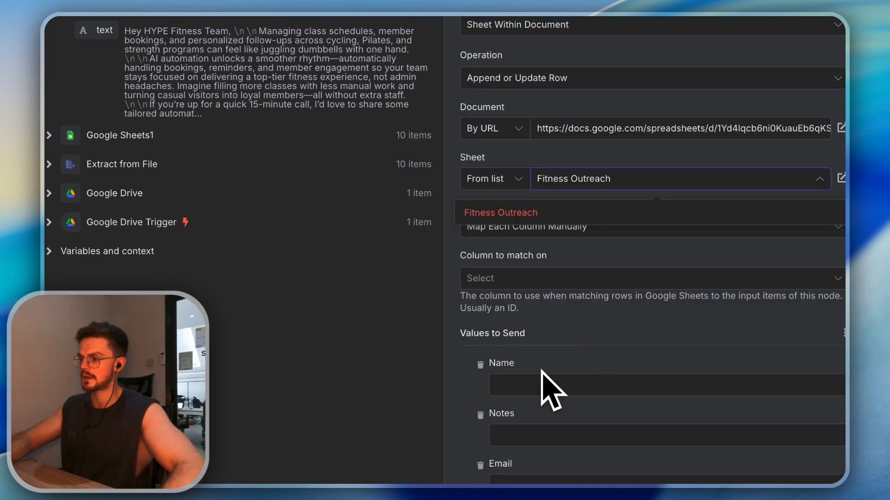
click(541, 370)
Match rows on the Name column, filling its value from Google Sheets1's Name field
click(558, 288)
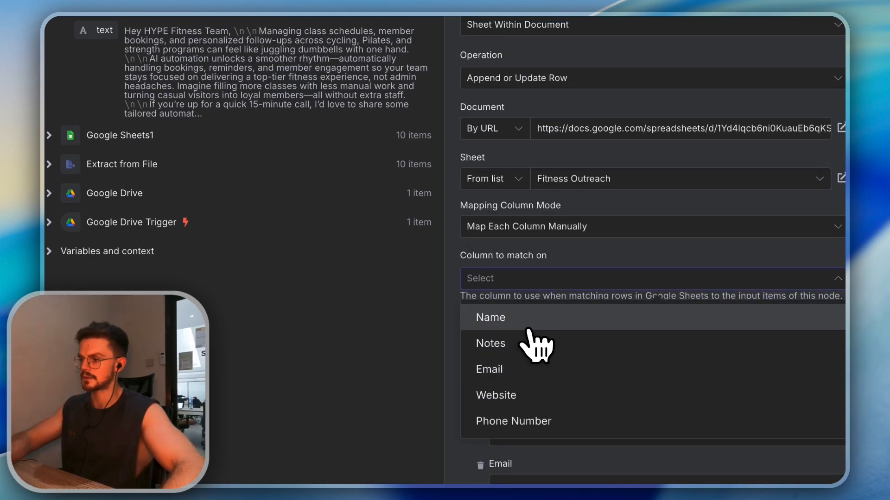
click(540, 318)
scroll(590, 351, down, 1)
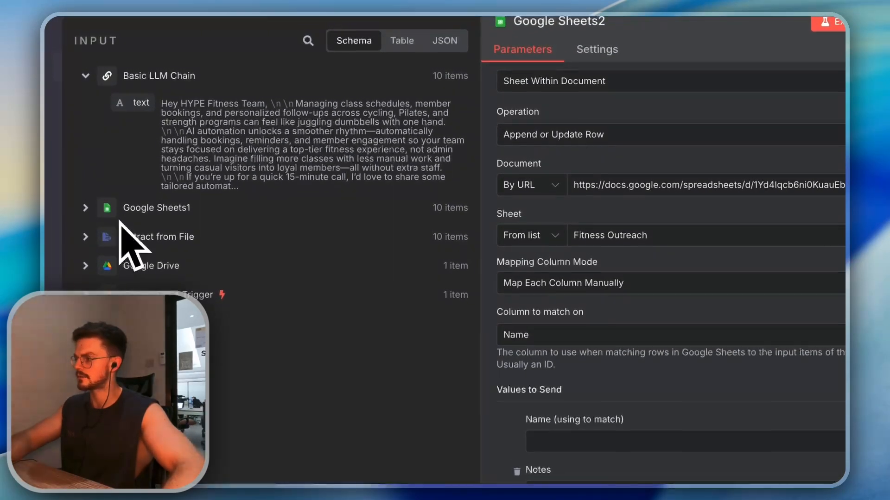
click(95, 135)
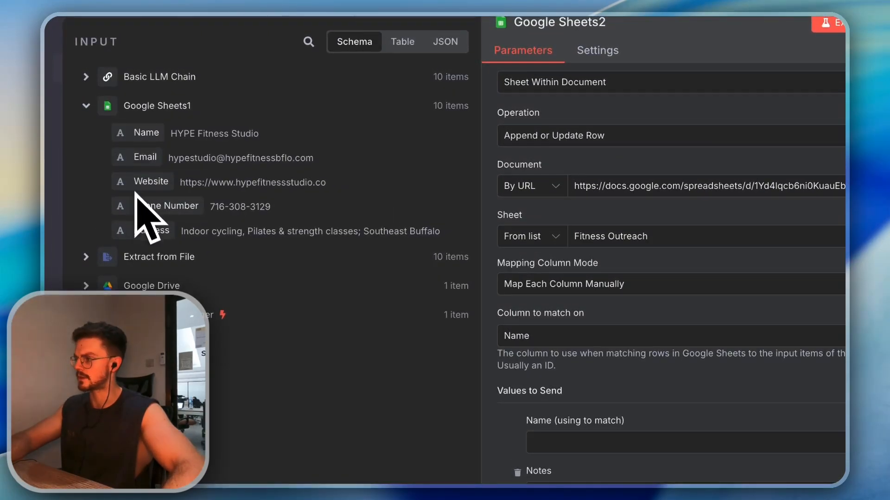
drag(139, 130, 575, 442)
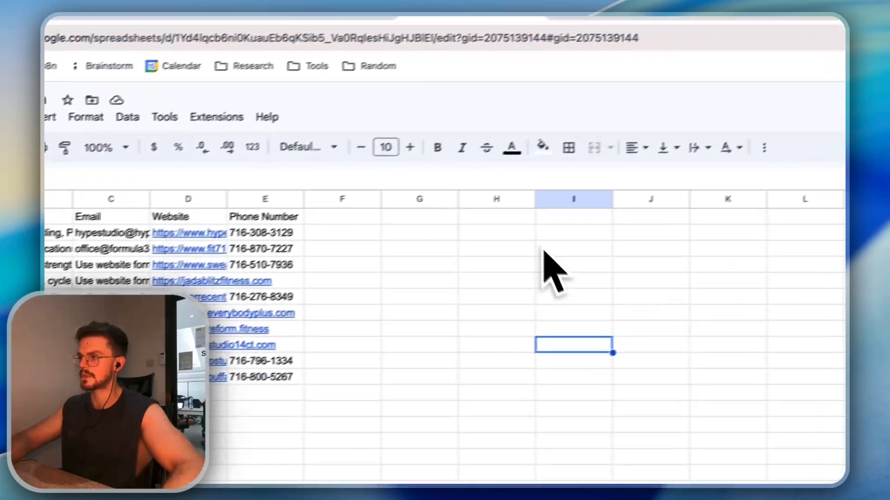
Enter the header 'AI Custom Message' in cell F1 of the Business Outreach sheet, then return to n8n
click(346, 26)
scroll(468, 287, down, 4)
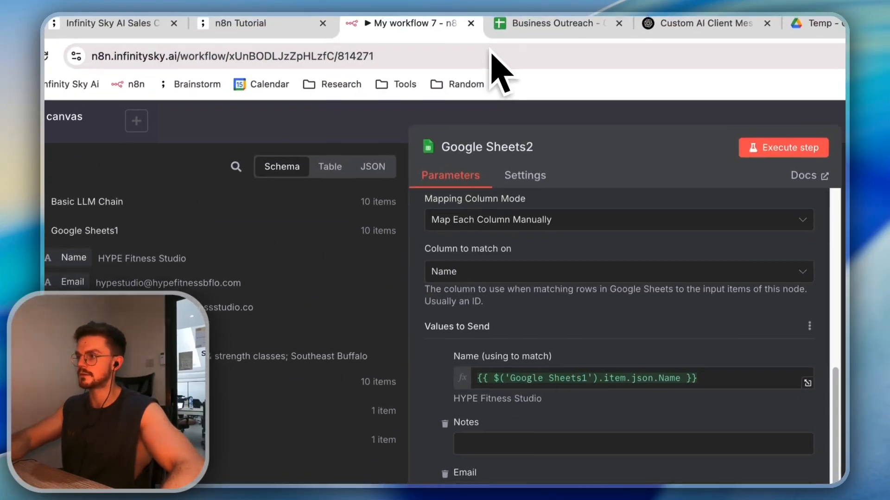
click(547, 23)
click(411, 247)
text(A)
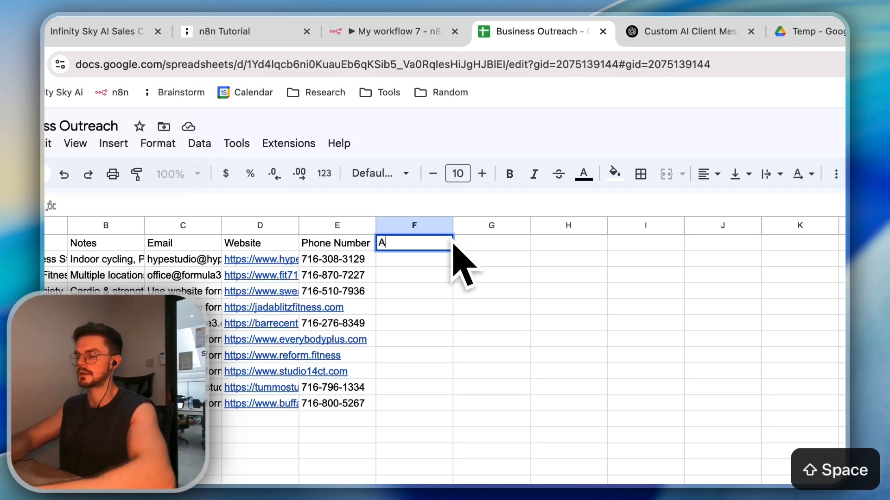
text(I Custom Message)
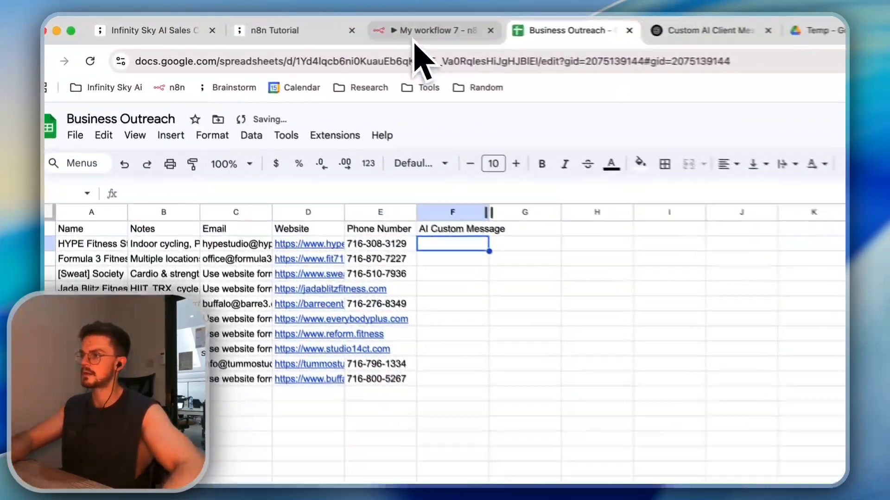
click(301, 25)
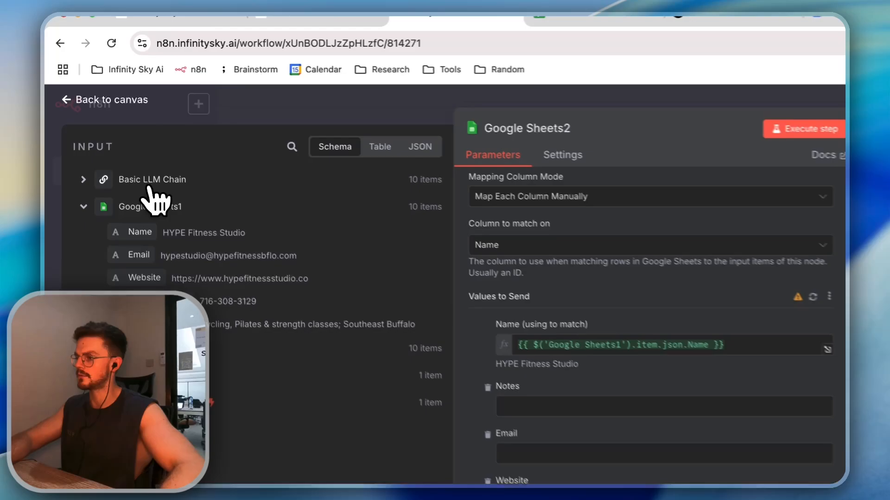
Map the Basic LLM Chain's text into AI Custom Message and execute Google Sheets2
click(112, 135)
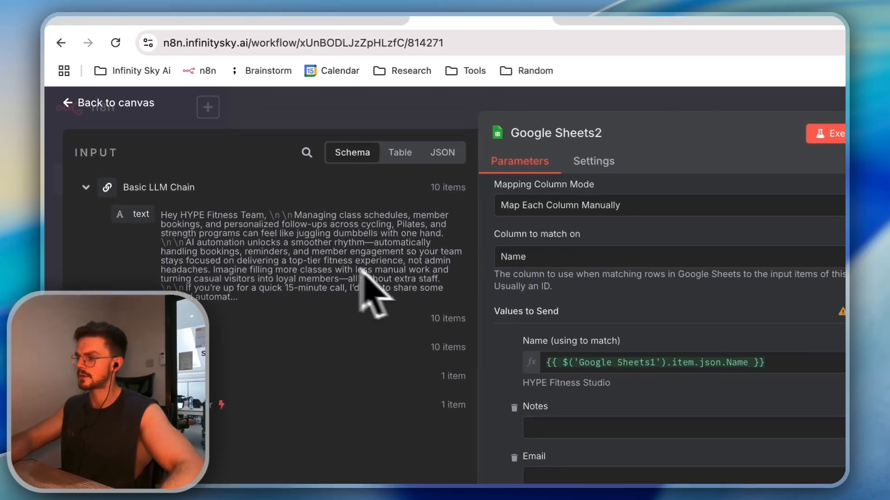
click(542, 210)
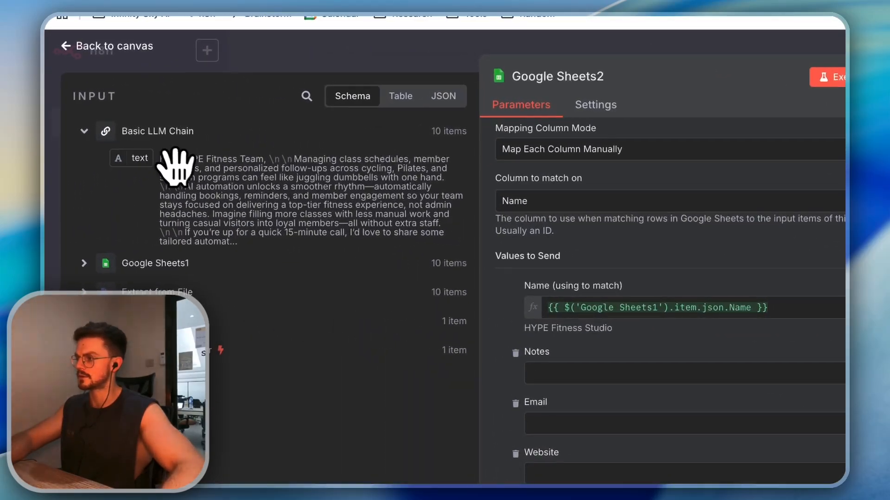
drag(175, 165, 587, 499)
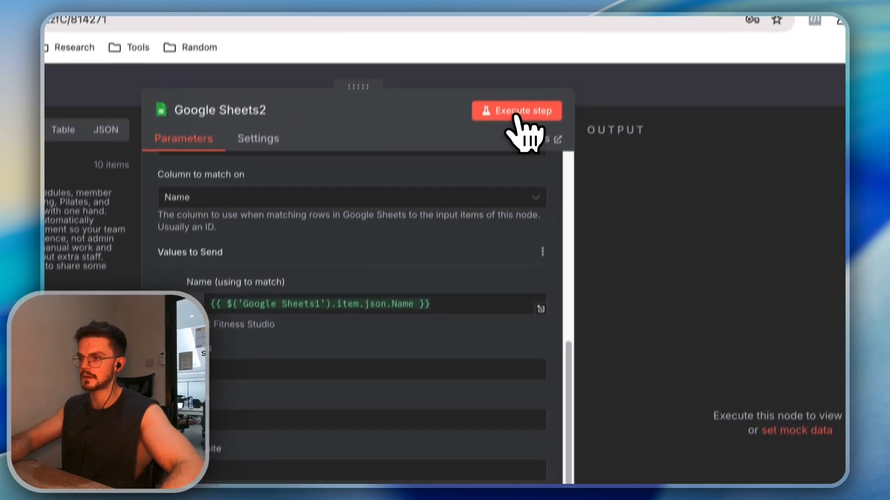
click(514, 122)
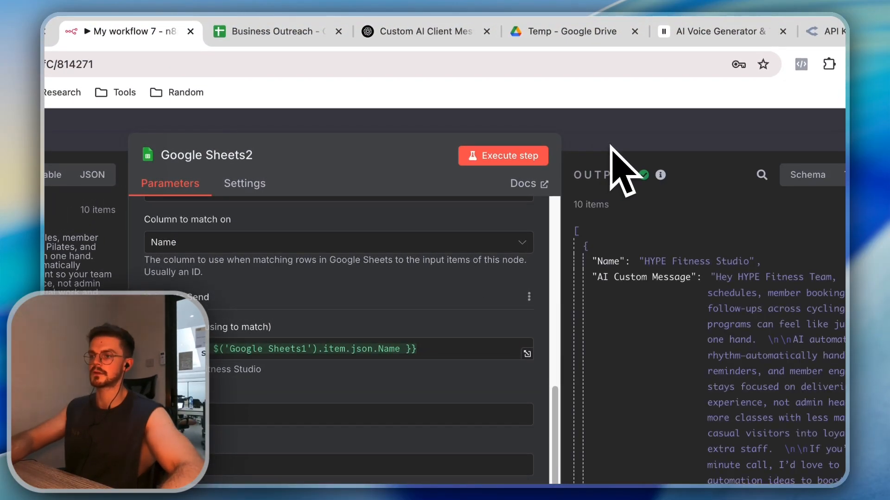
click(288, 33)
click(340, 276)
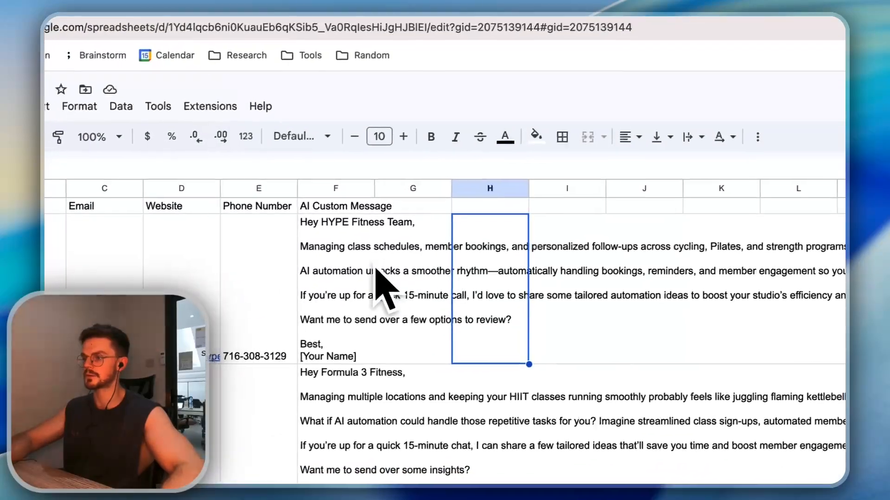
Scroll through the sheet's AI messages and read the Buff & Flo row's message
scroll(402, 276, down, 2)
scroll(408, 285, down, 5)
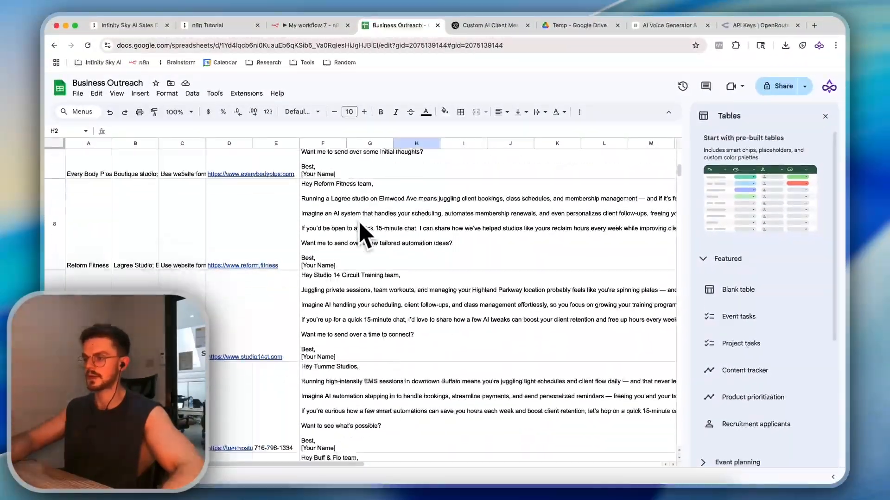
scroll(352, 264, down, 2)
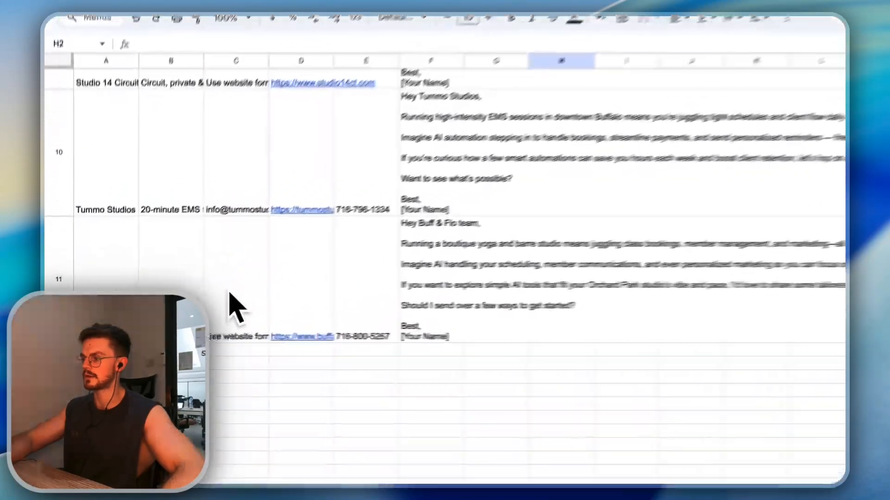
drag(148, 313, 272, 318)
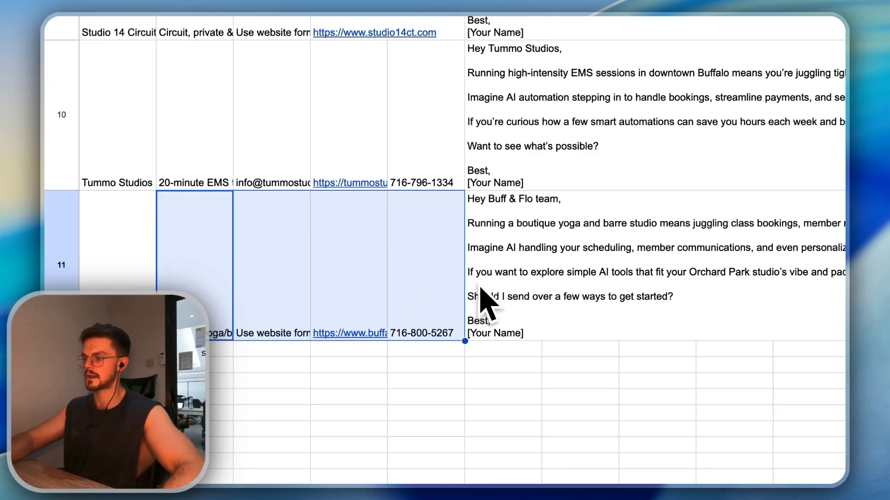
double_click(481, 289)
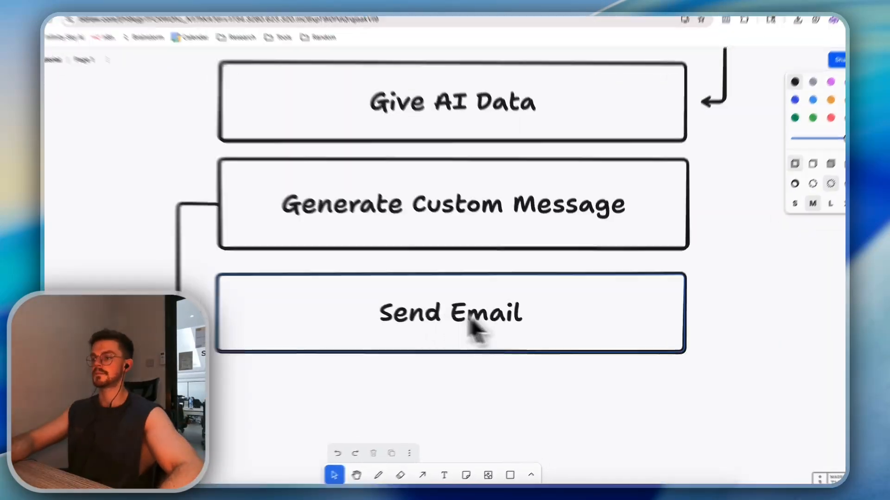
Try moving the Send Email box in the plan diagram, undo it, and return to n8n
drag(496, 316, 442, 317)
key(super+z)
key(super+z)
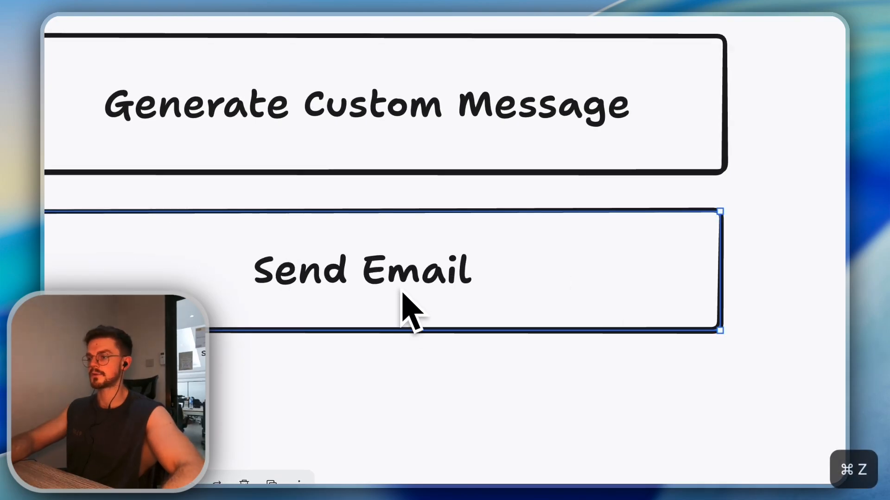
click(280, 21)
click(262, 39)
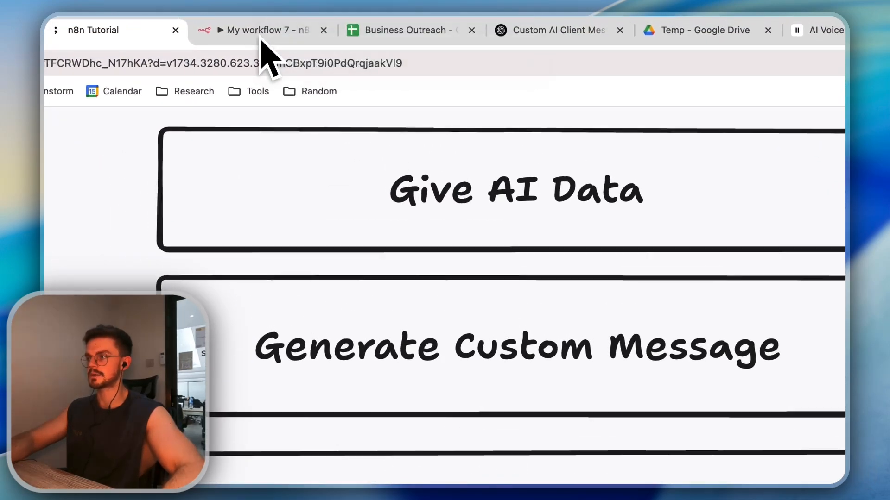
click(278, 40)
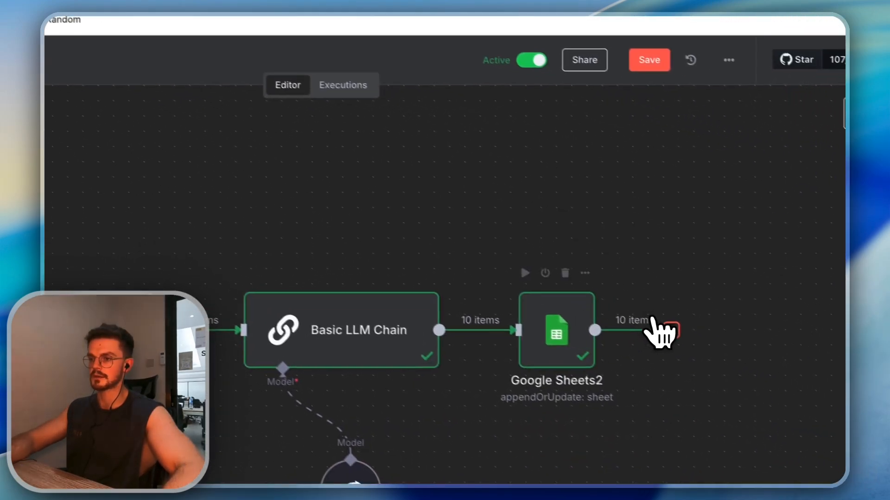
Search for a Gmail node to follow Google Sheets2, then show the n8n Tutorial diagram
click(668, 332)
text(google)
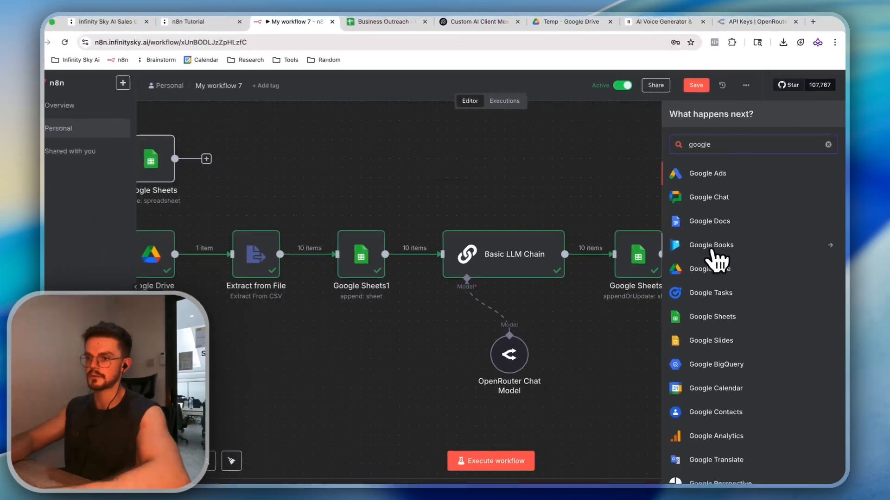
key(BackSpace)
key(BackSpace)
key(BackSpace)
key(BackSpace)
key(BackSpace)
key(BackSpace)
text(gmai)
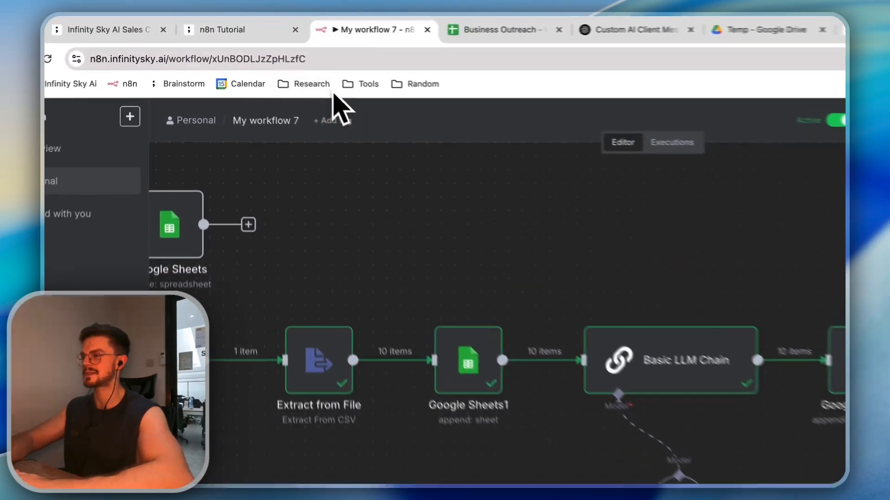
click(230, 27)
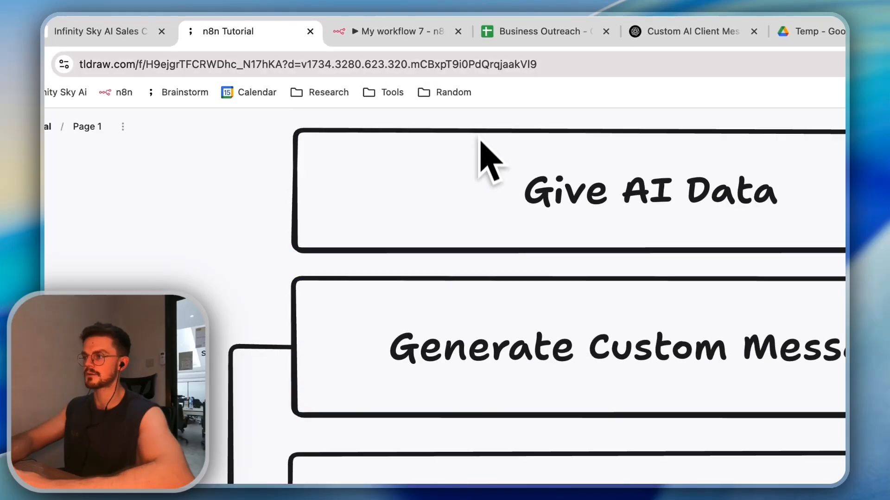
click(394, 26)
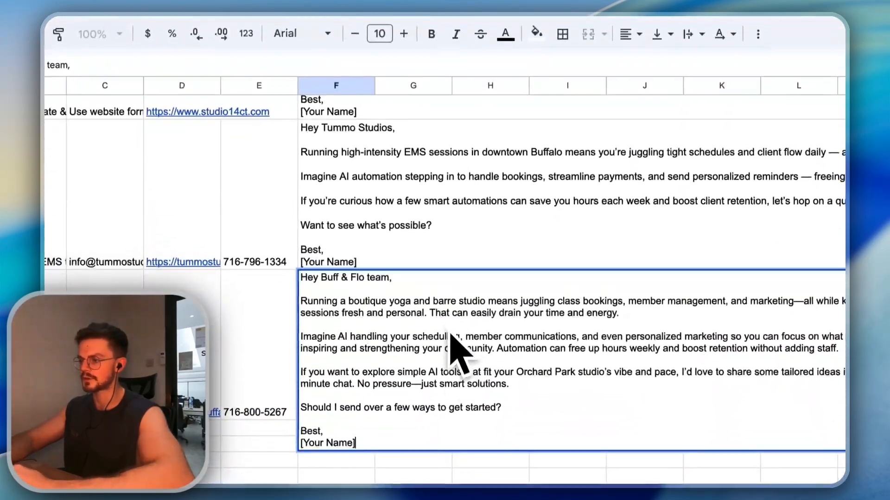
click(430, 370)
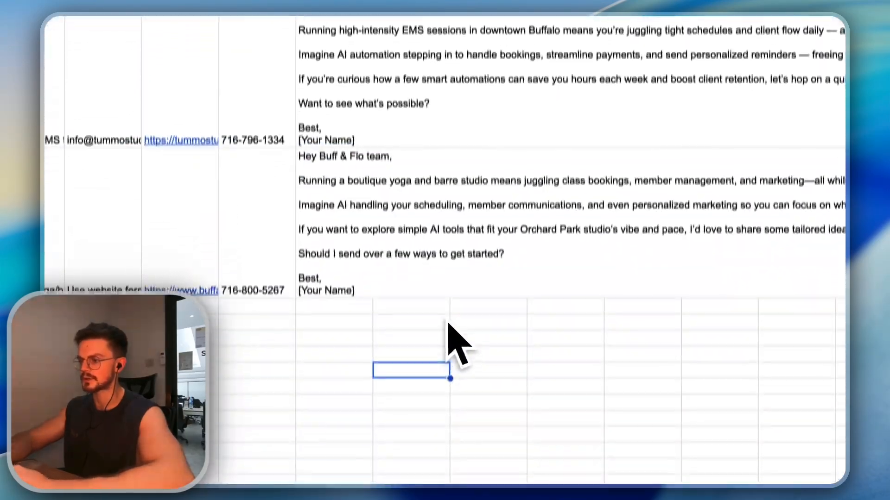
scroll(448, 253, up, 15)
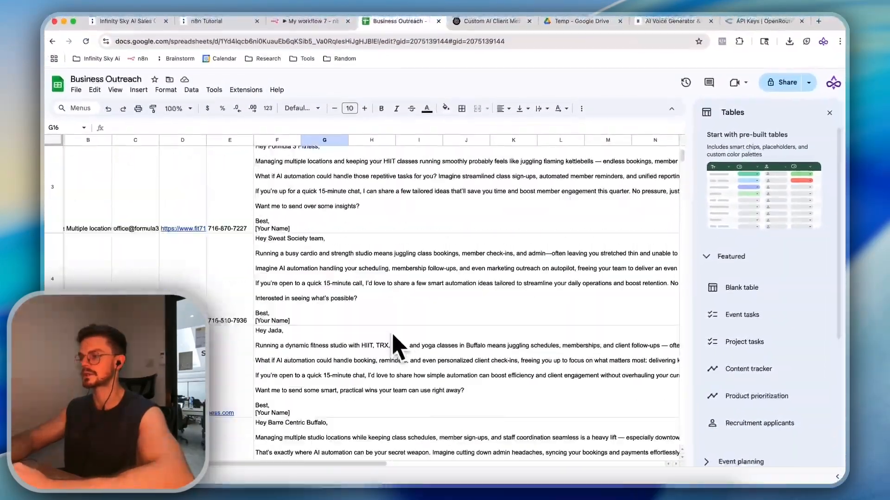
scroll(397, 345, right, 3)
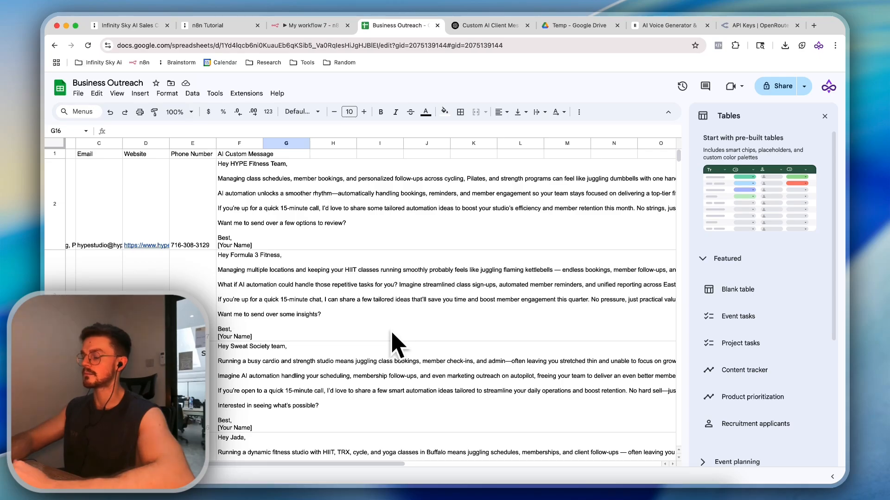
scroll(392, 343, left, 3)
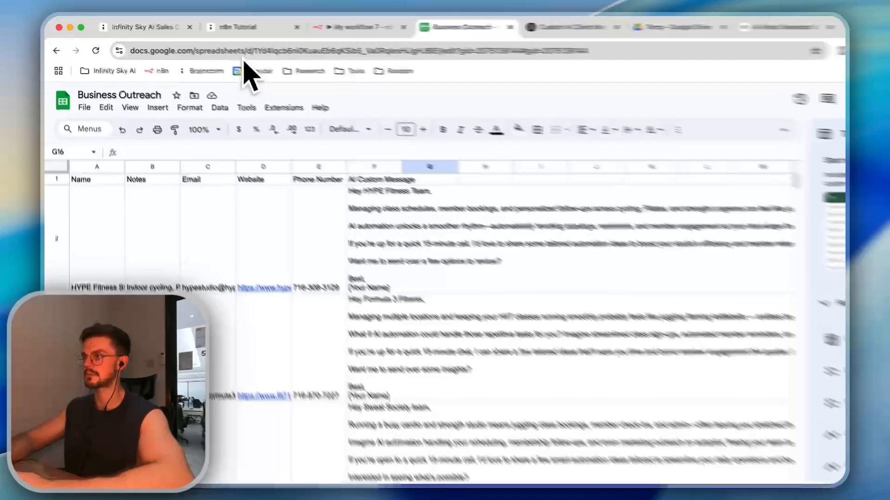
click(217, 25)
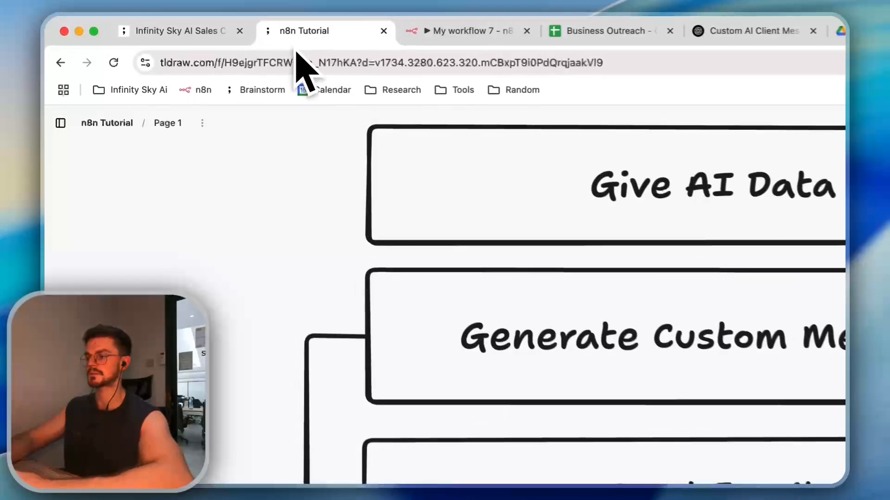
Scroll the tldraw board from the GOAL section down to the Debugging notes, then return to n8n
scroll(417, 181, up, 3)
scroll(424, 180, up, 5)
scroll(424, 180, down, 2)
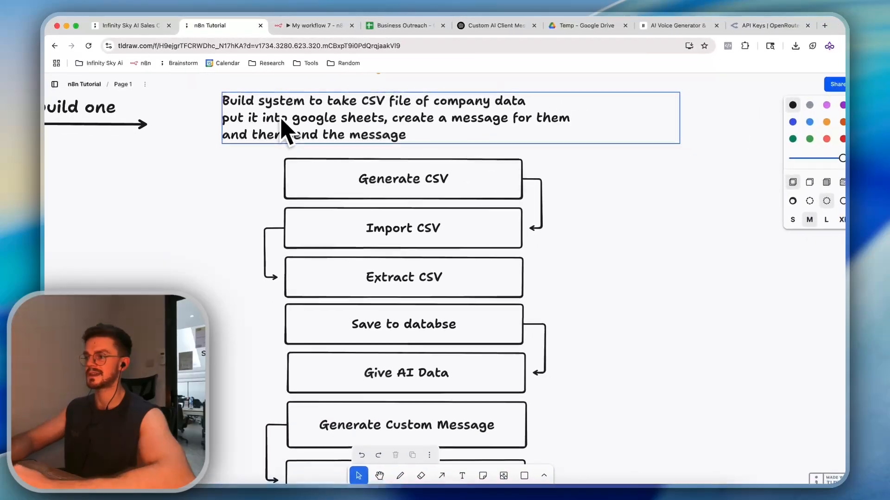
scroll(424, 180, left, 2)
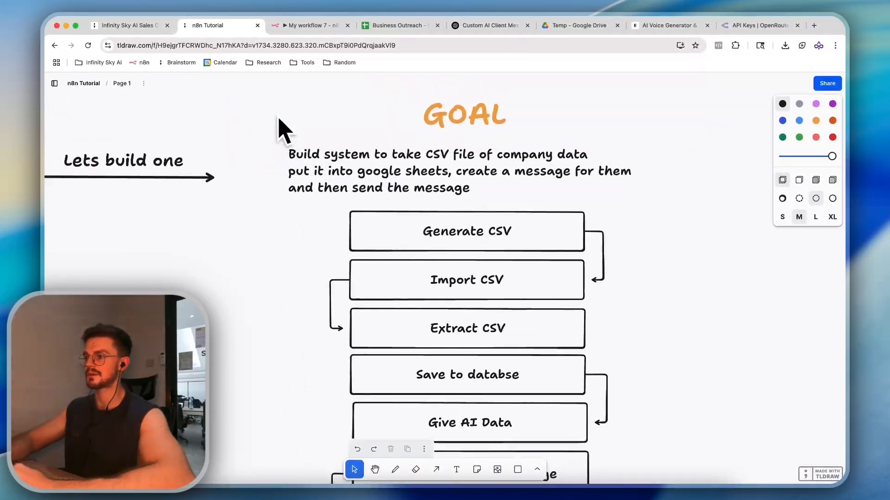
scroll(278, 118, down, 1)
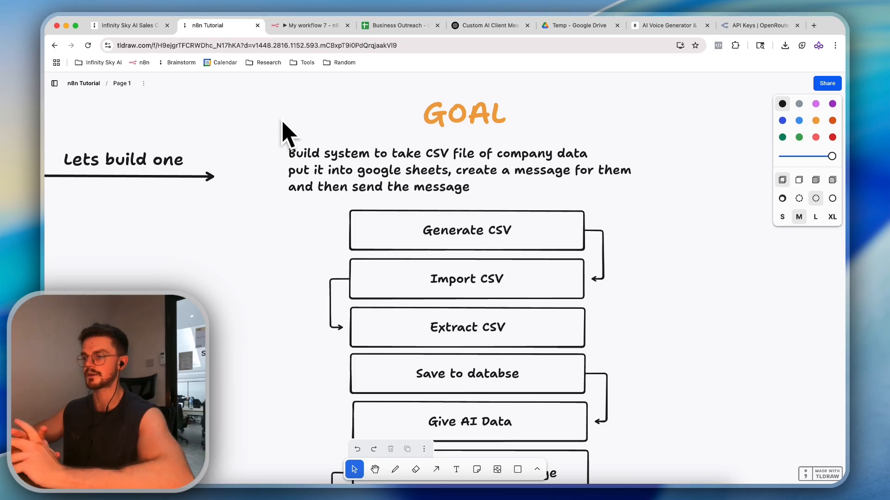
scroll(284, 126, left, 10)
scroll(284, 127, down, 5)
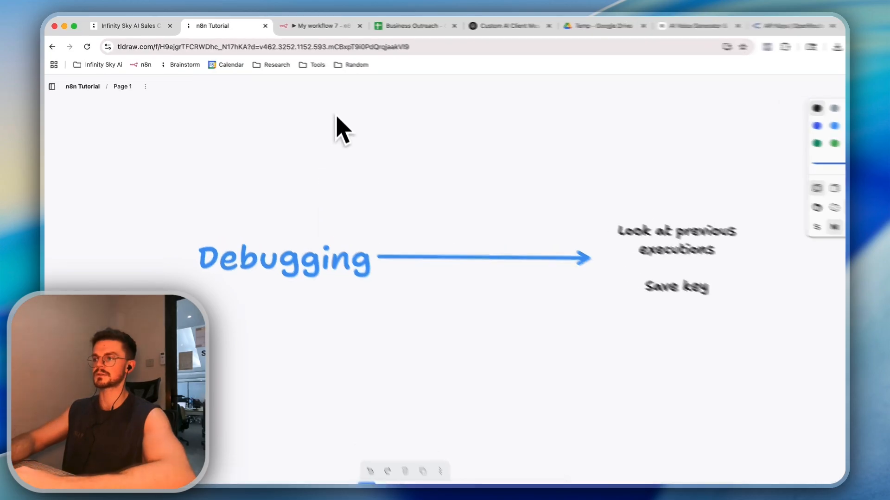
click(310, 25)
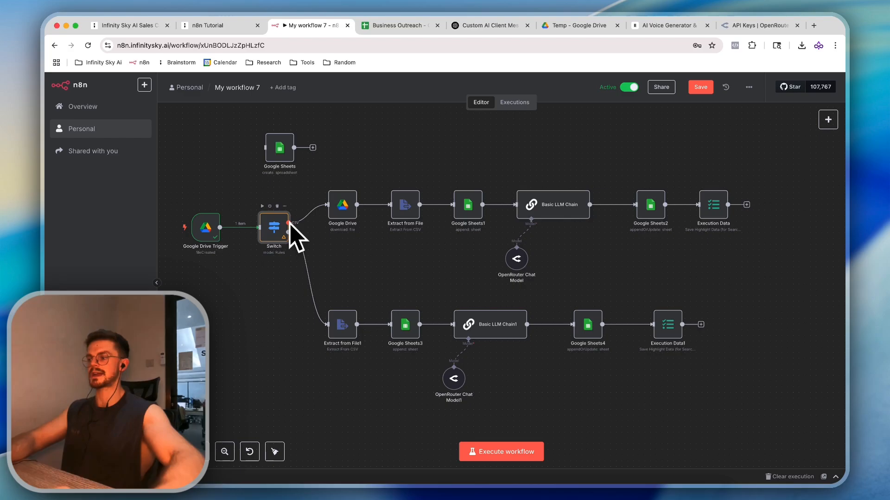
Check the Switch node's text/csv and image/png rules, then execute the workflow so 10 CSV items run
double_click(275, 231)
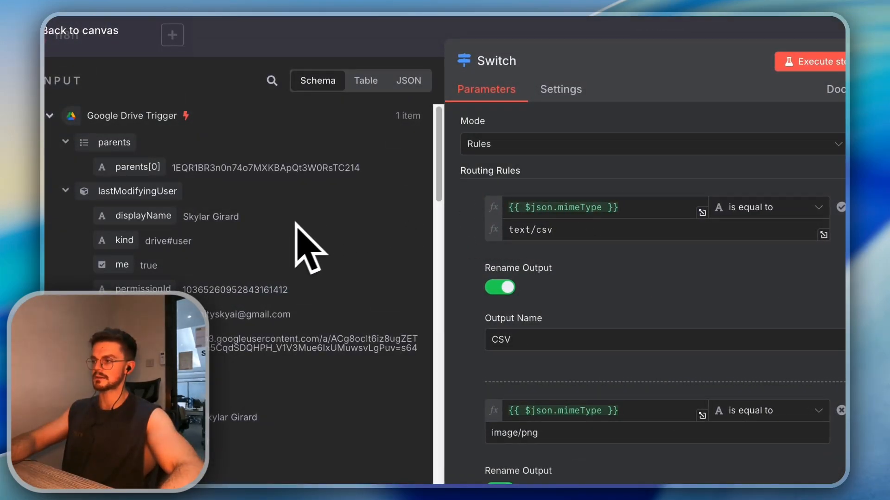
scroll(278, 246, down, 10)
drag(577, 147, 513, 146)
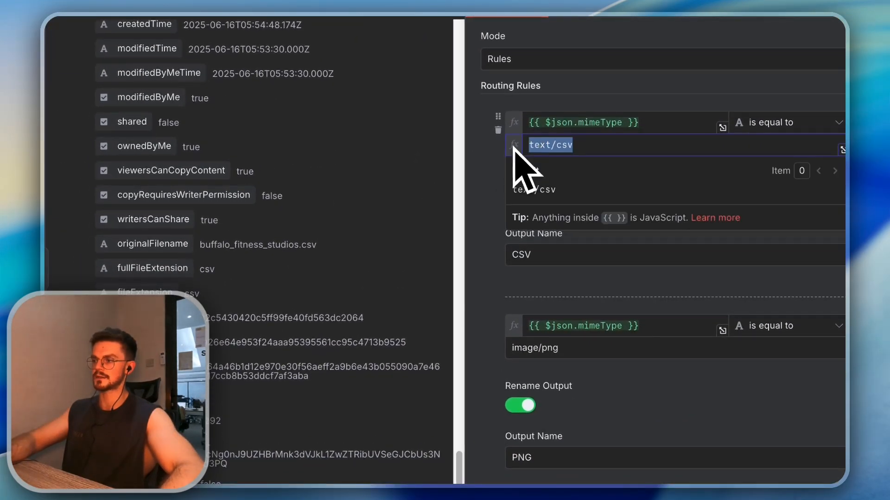
click(492, 162)
drag(559, 349, 451, 350)
click(649, 227)
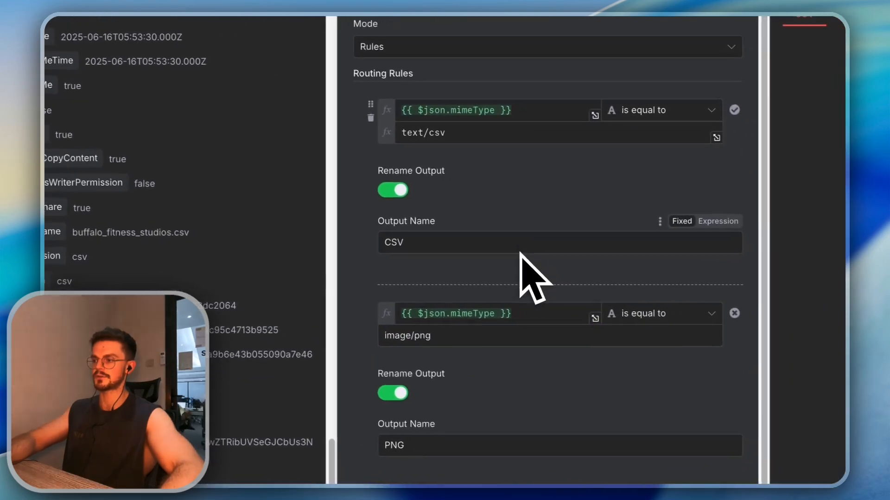
key(Escape)
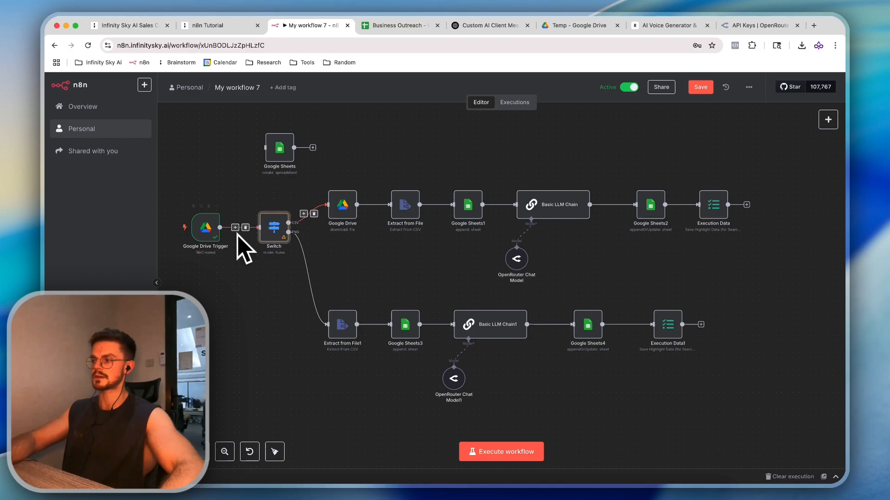
click(523, 452)
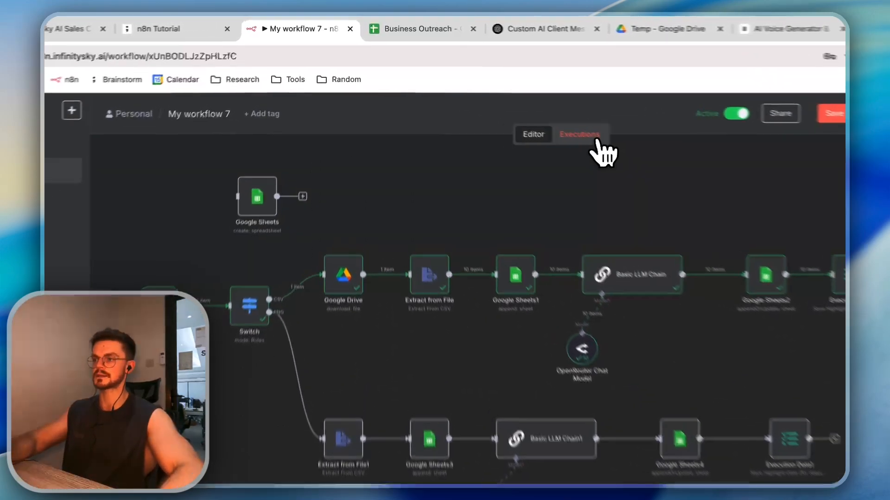
Inspect the 14:02:42, 14:00:03 and 13:59:38 executions, then open the Execution Data node
click(528, 106)
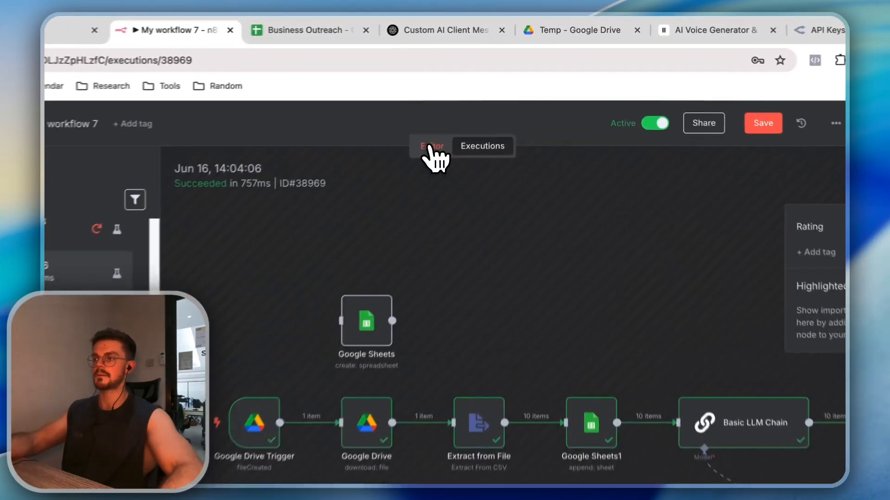
click(481, 102)
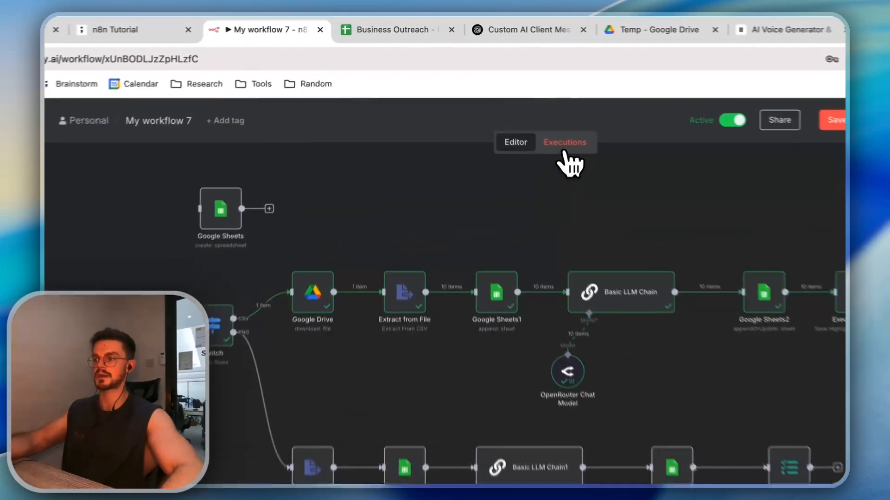
click(516, 110)
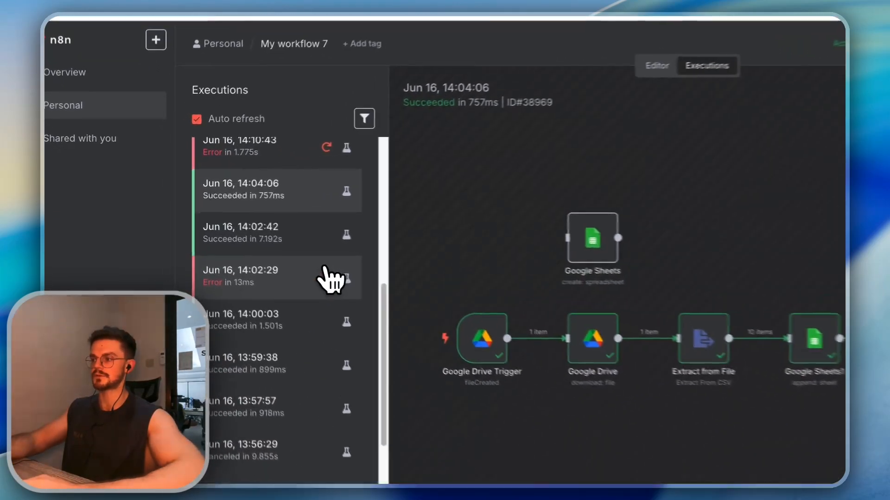
click(245, 218)
click(238, 274)
click(239, 297)
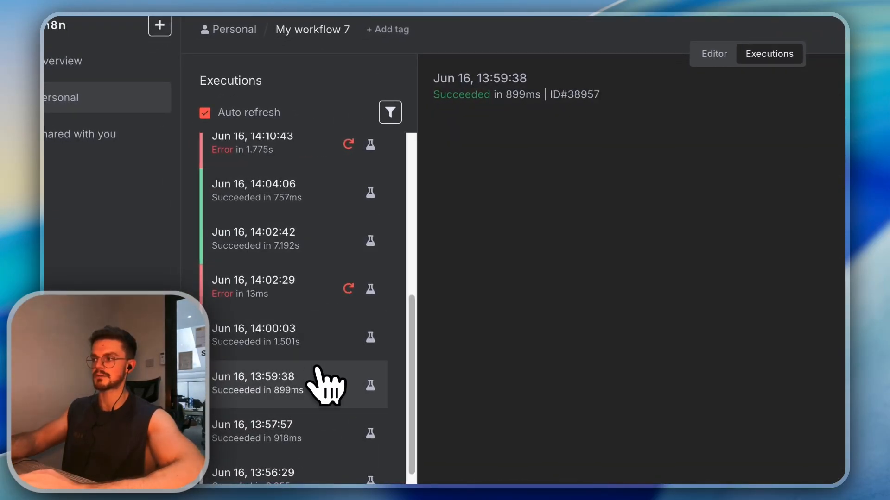
scroll(318, 366, down, 2)
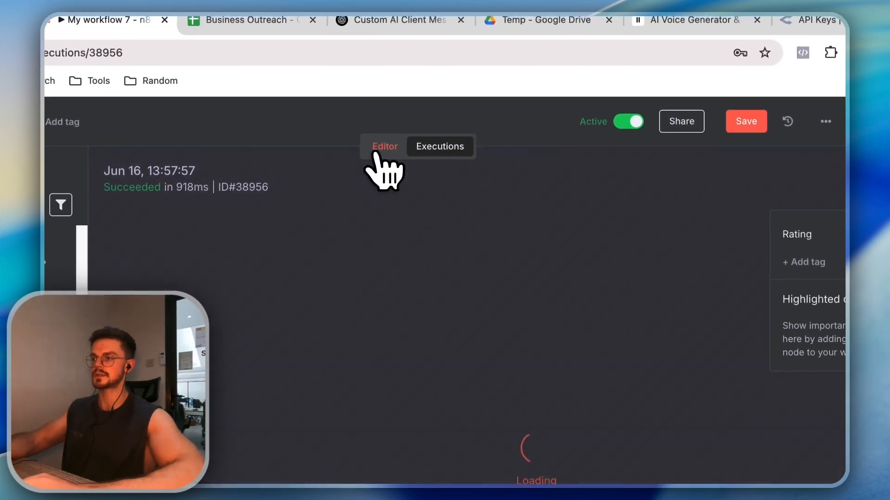
click(714, 54)
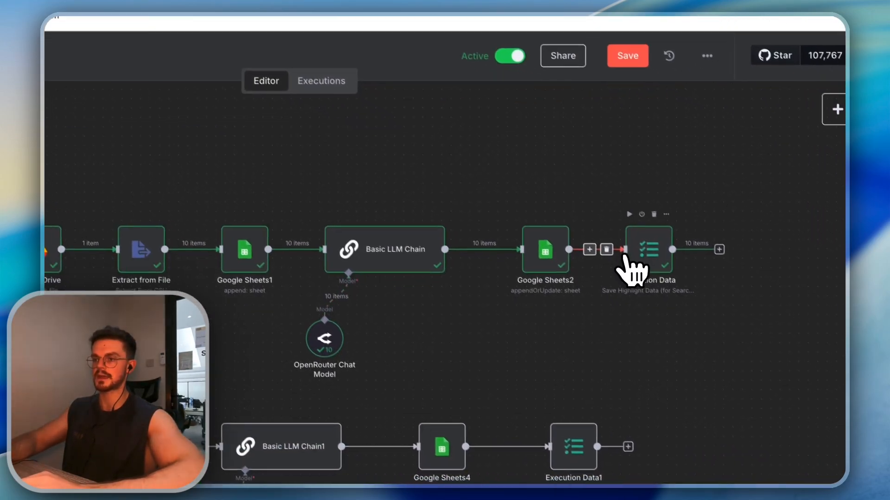
double_click(753, 301)
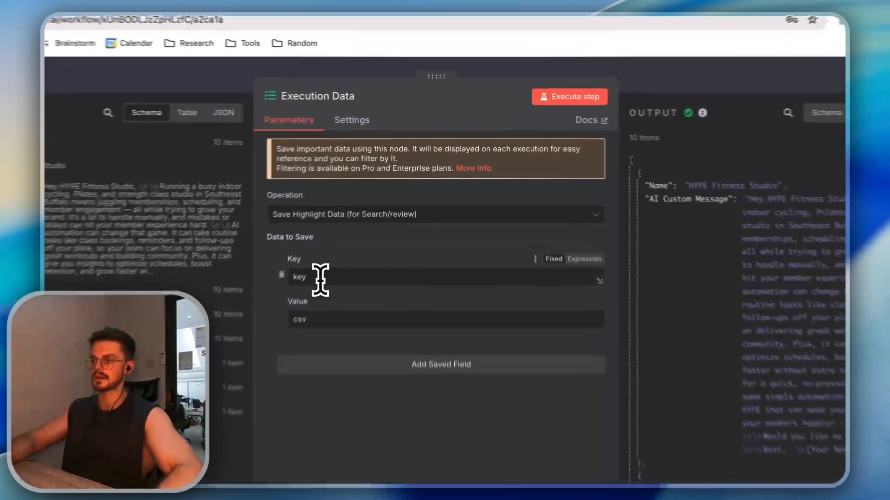
Review the Execution Data node's saved key field and its csv value
double_click(352, 233)
double_click(339, 261)
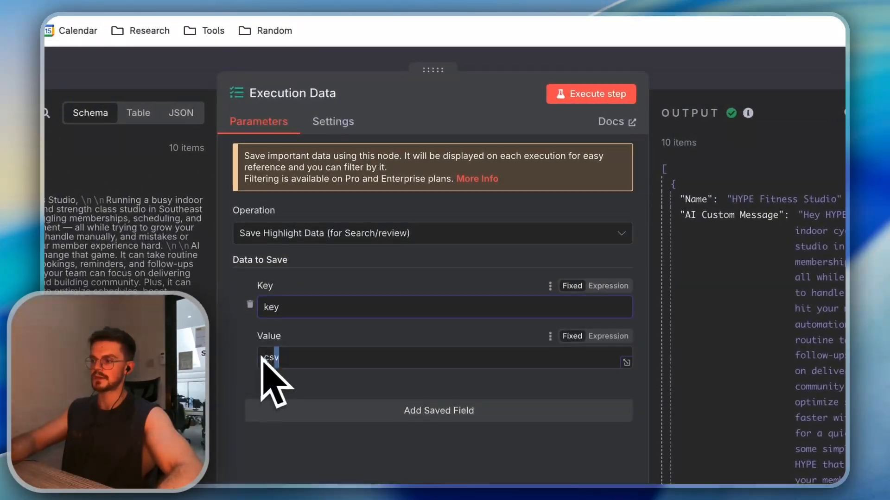
click(363, 260)
key(Escape)
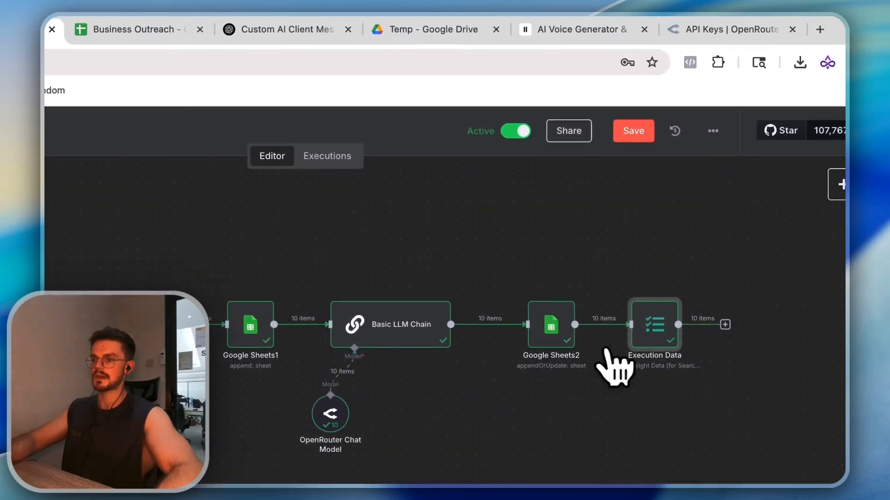
double_click(645, 335)
key(Escape)
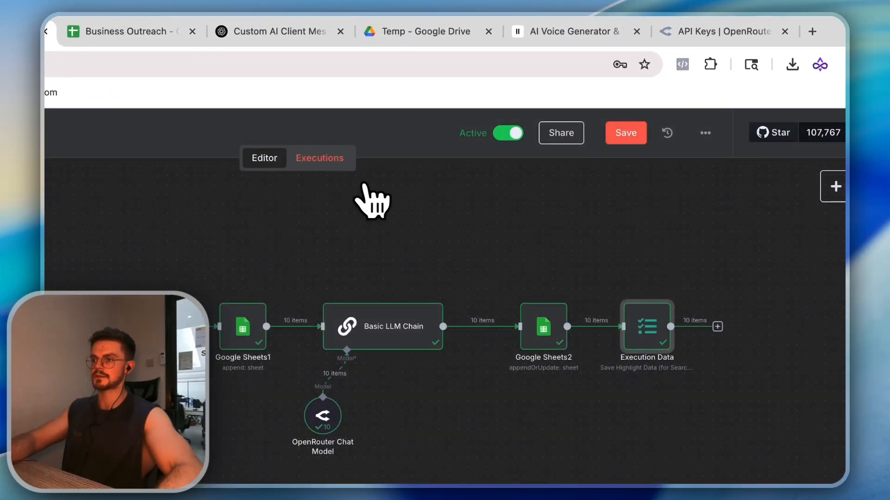
Filter executions by the highlighted data key and open the matching 14:17:59 run
click(337, 161)
click(350, 209)
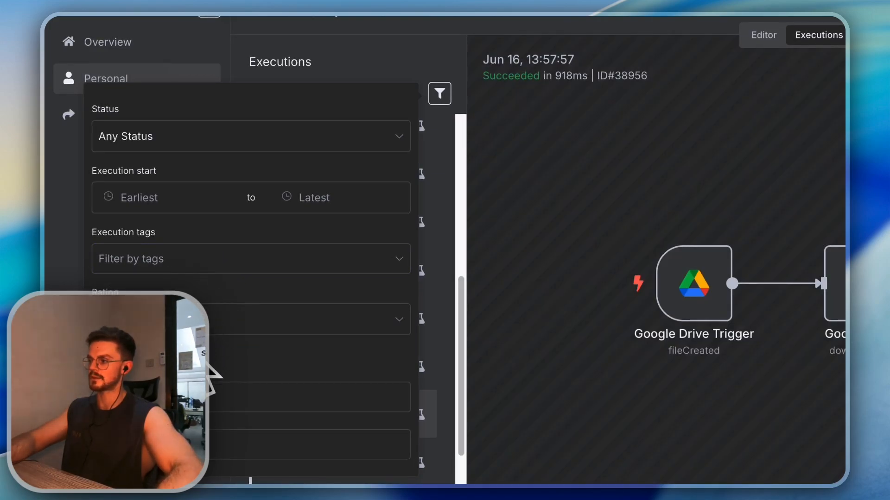
click(195, 390)
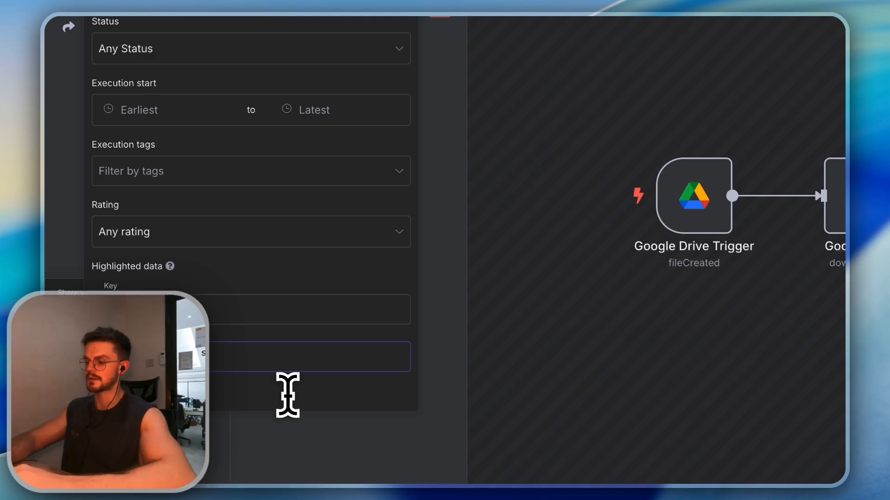
click(431, 276)
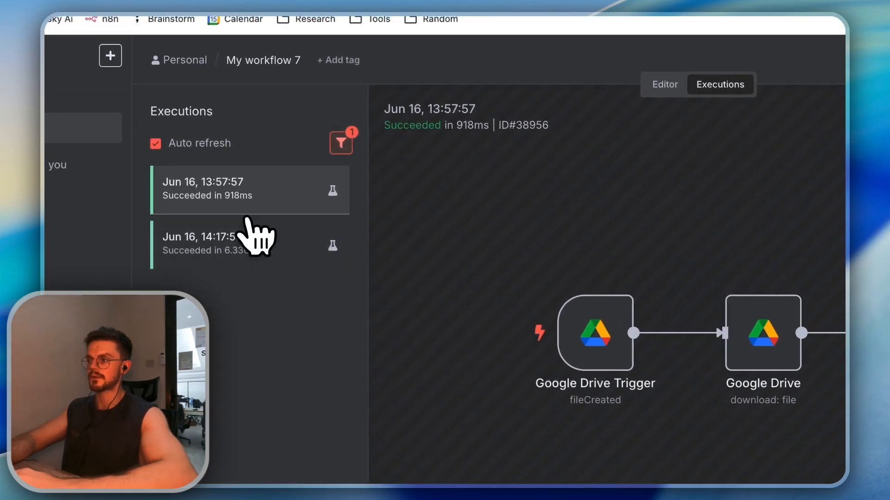
click(253, 246)
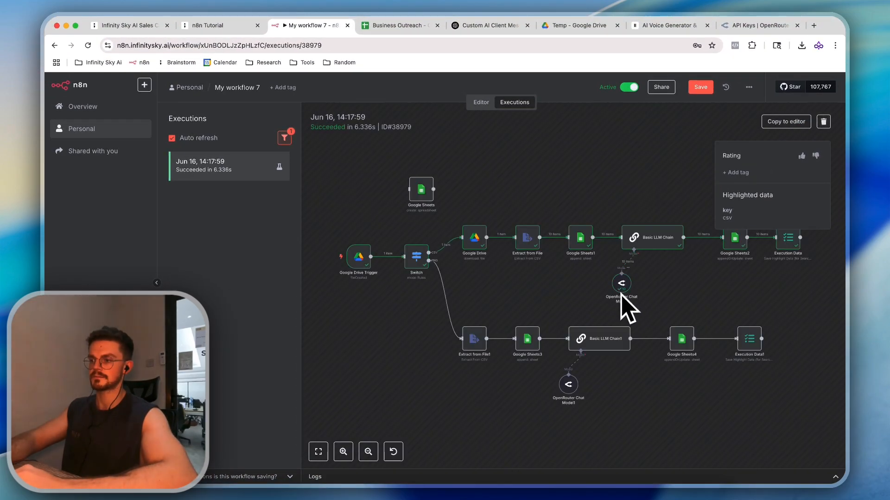
Inspect the PNG branch's Execution Data1 node in that run
scroll(614, 291, right, 1)
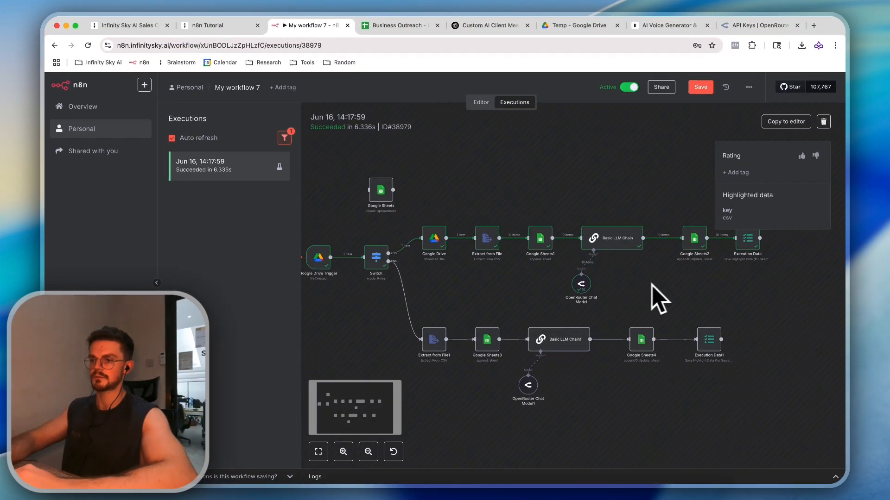
scroll(644, 292, down, 1)
double_click(709, 327)
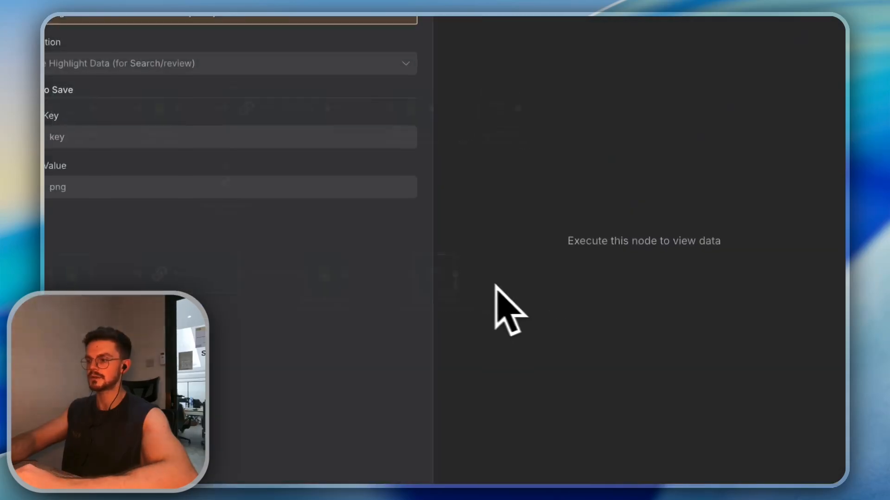
key(Escape)
Change the highlighted data value in the executions filter, then return to the editor
click(337, 139)
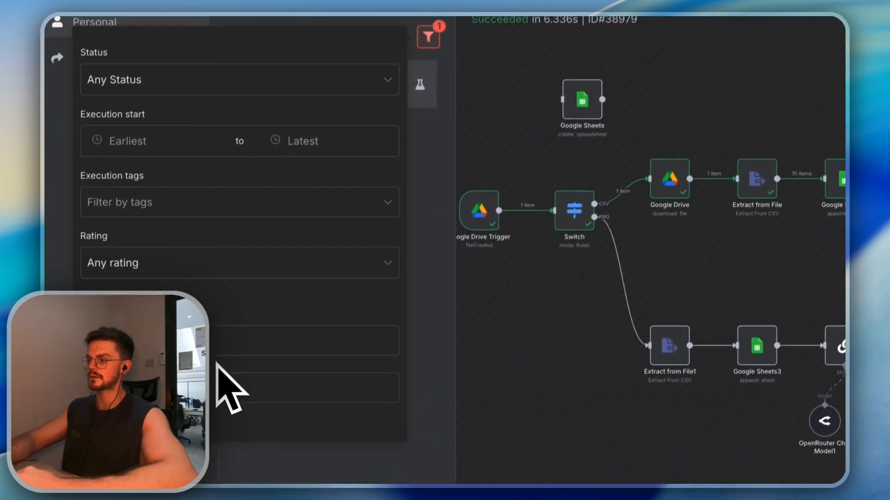
click(229, 394)
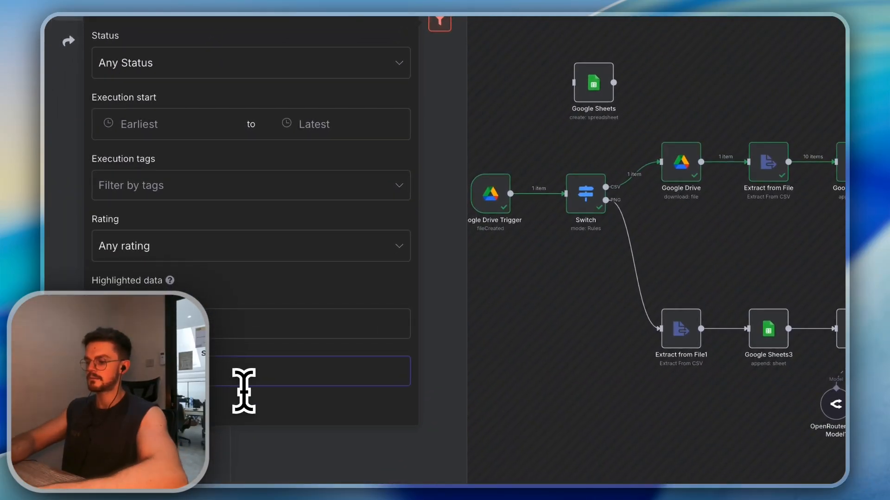
click(428, 208)
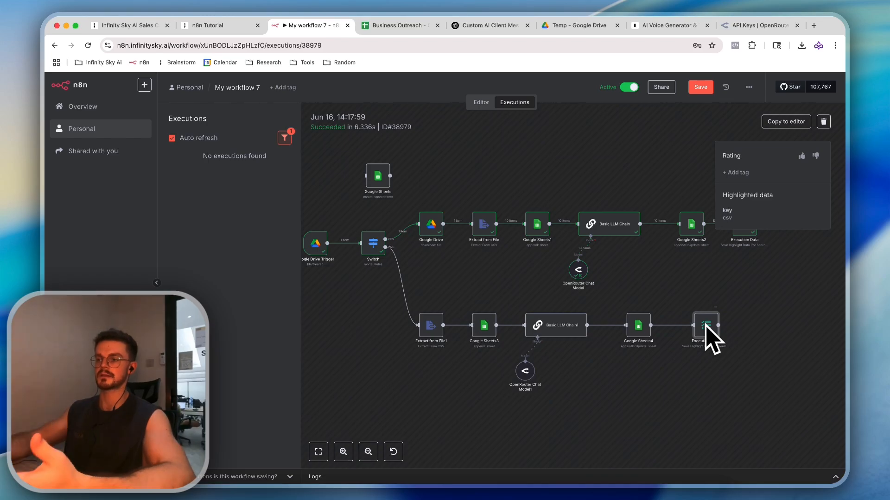
click(482, 104)
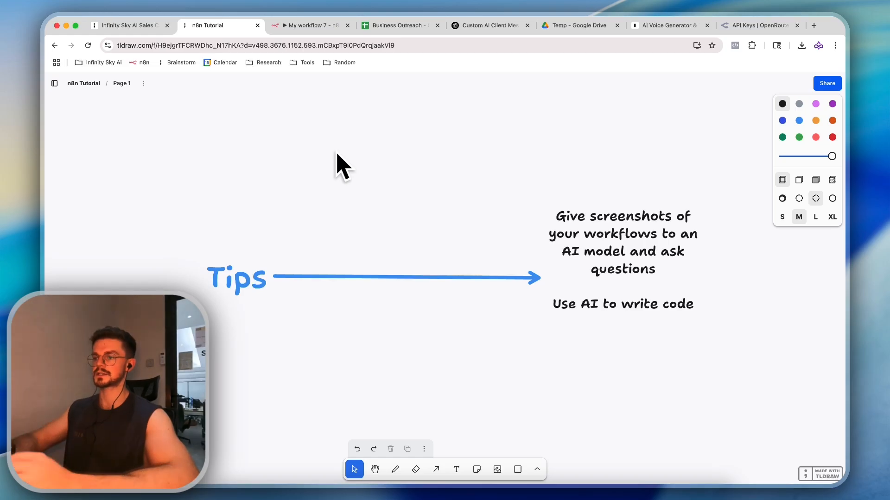
Take a screenshot of the My workflow 7 canvas nodes for ChatGPT
click(310, 25)
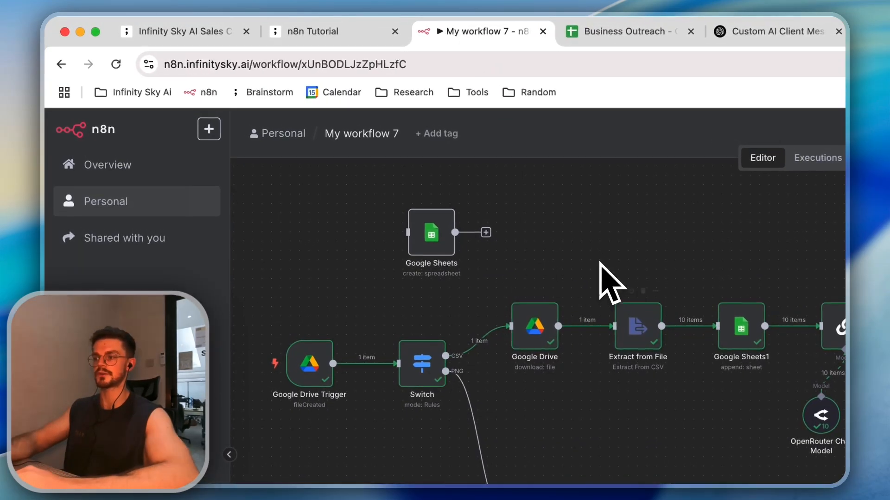
scroll(489, 258, up, 1)
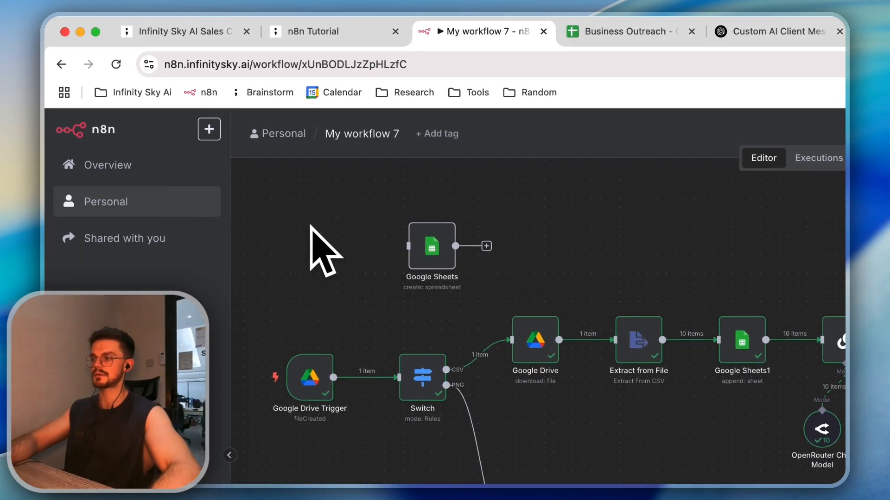
key(super+shift+4)
drag(254, 179, 889, 499)
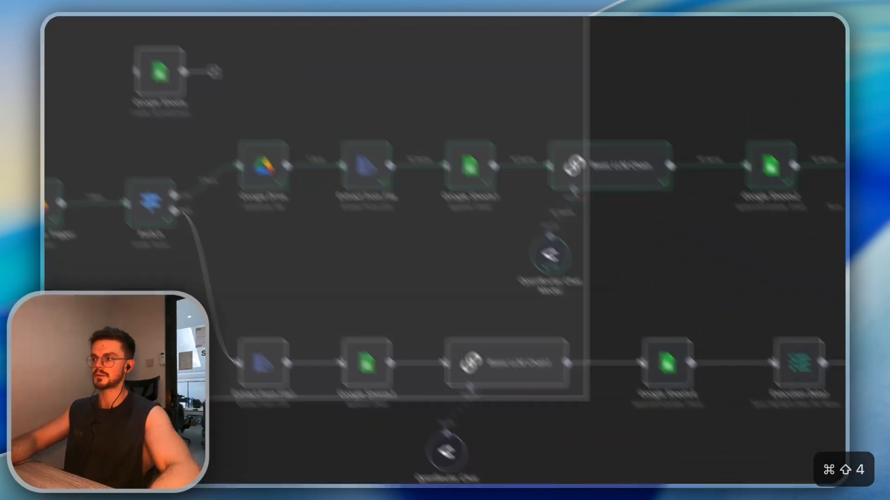
drag(828, 374, 828, 390)
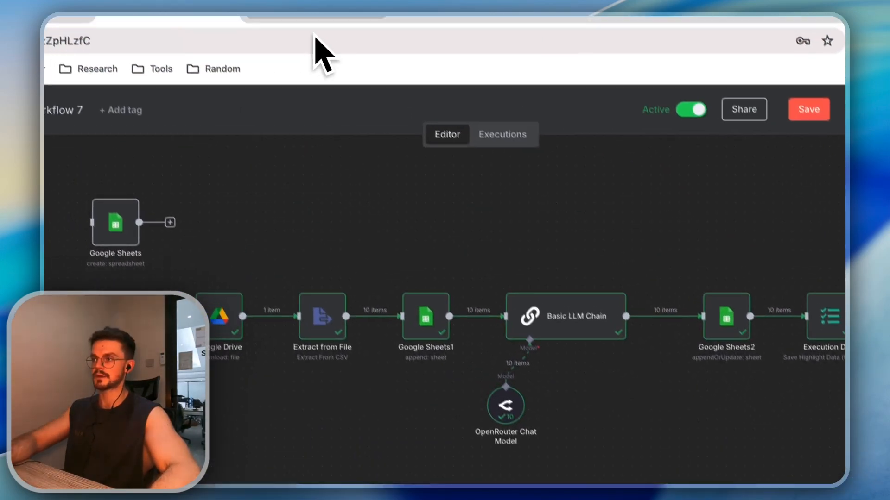
click(467, 31)
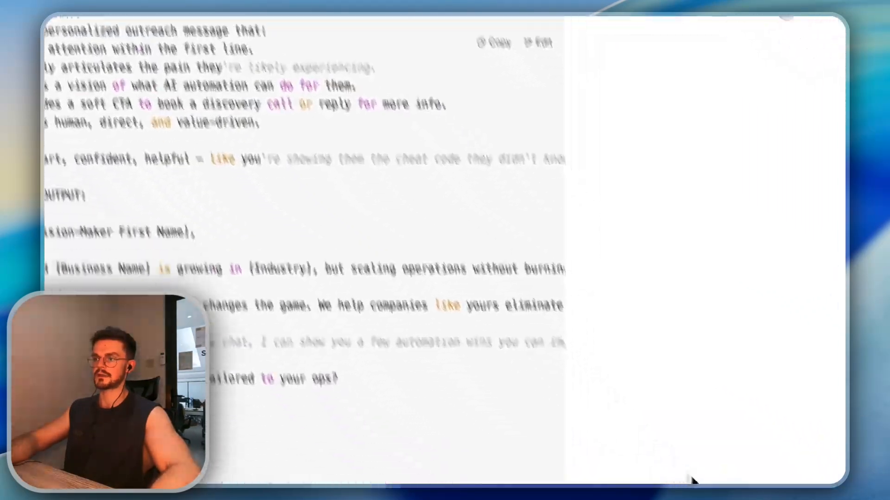
Attach the screenshot with 'Talk about what is wrong with your work', then copy all workflow nodes
drag(811, 480, 268, 423)
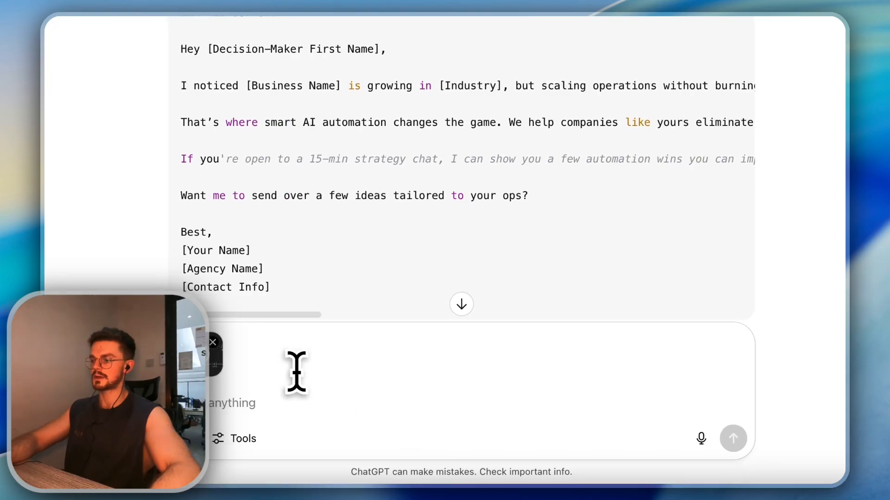
text(Talk about what is wrong with your work)
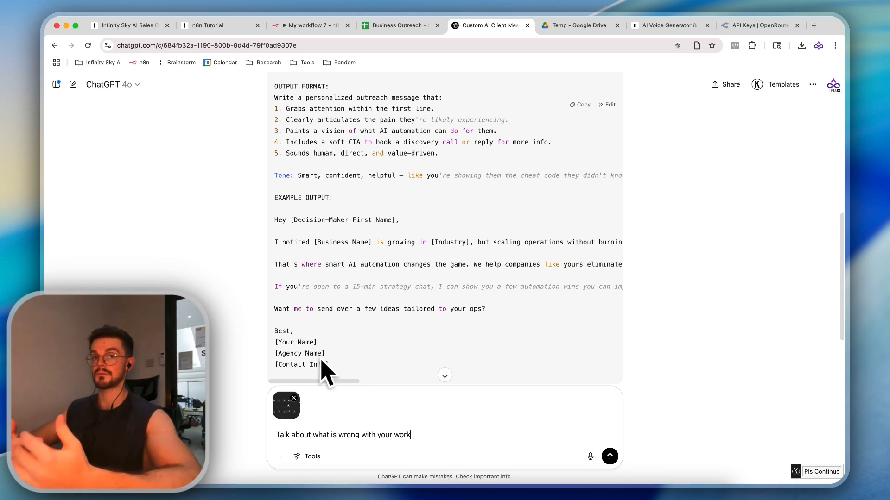
click(400, 26)
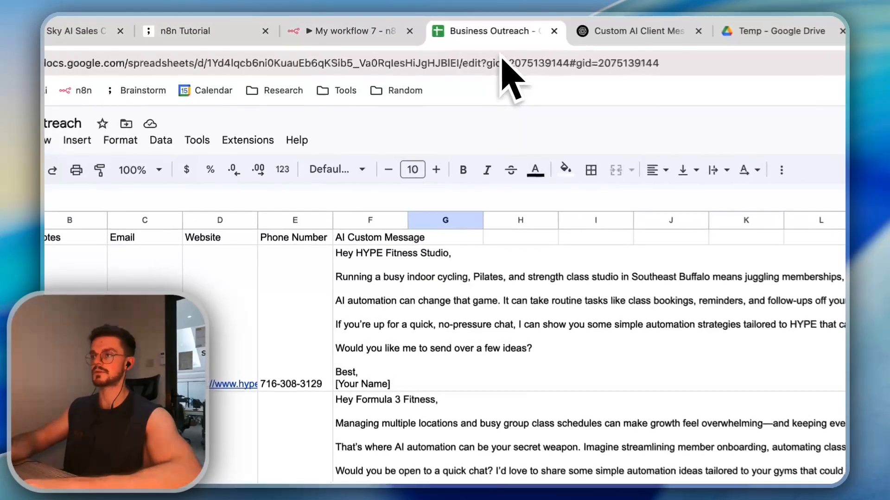
click(333, 27)
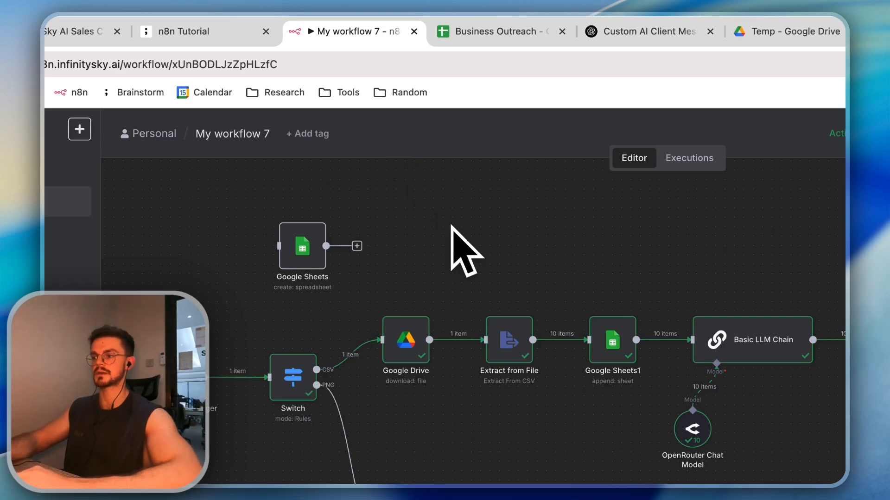
scroll(465, 239, up, 1)
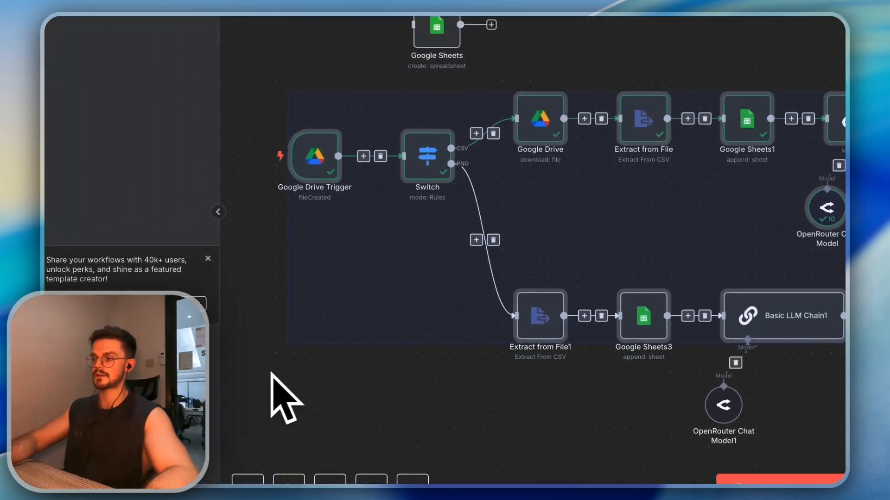
key(super+c)
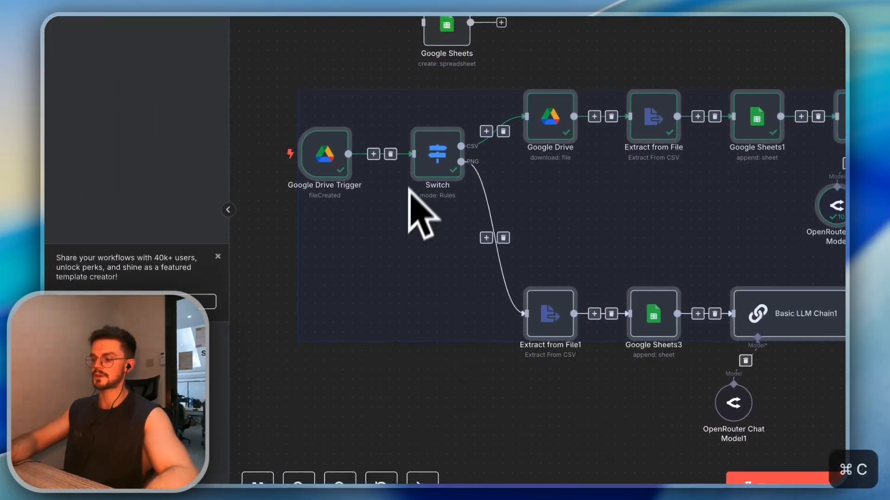
Paste the copied workflow JSON over the ChatGPT draft and scroll through it
click(438, 26)
click(568, 31)
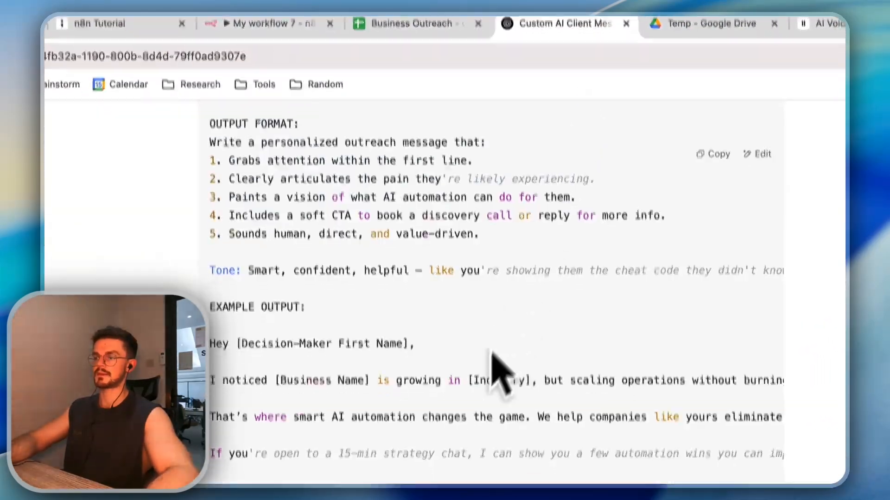
key(super+a)
key(super+v)
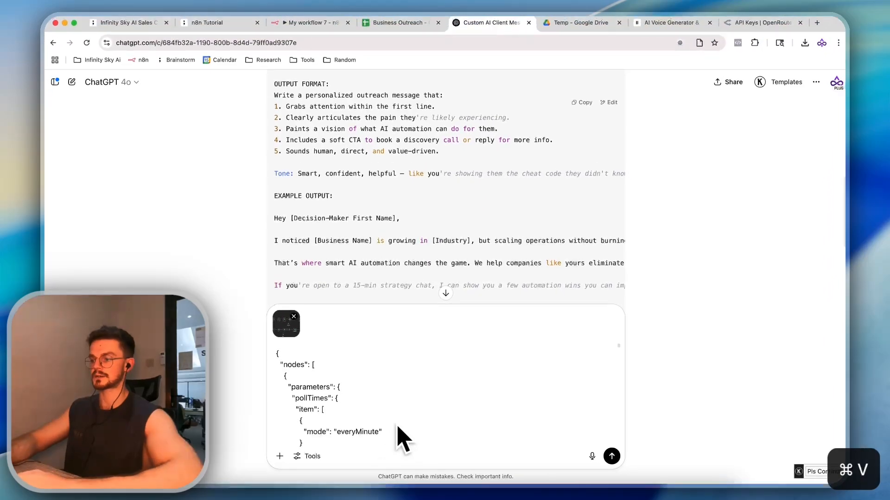
scroll(410, 419, down, 10)
scroll(410, 419, down, 15)
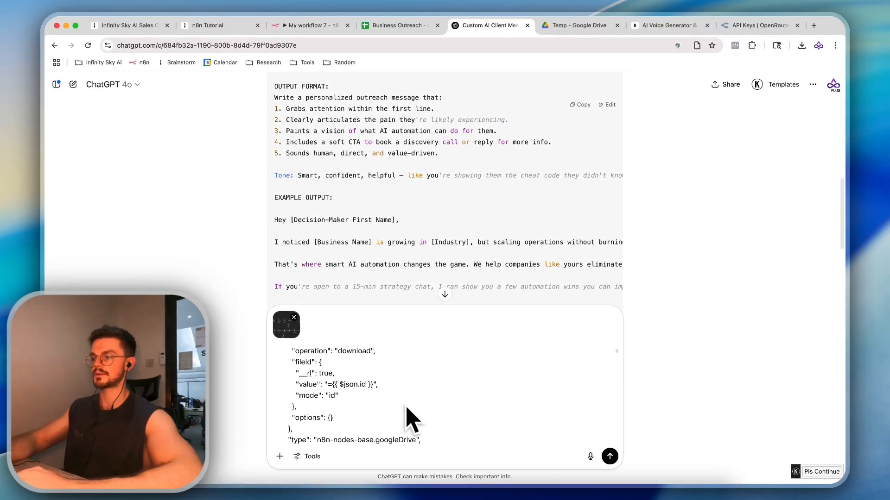
scroll(410, 419, down, 3)
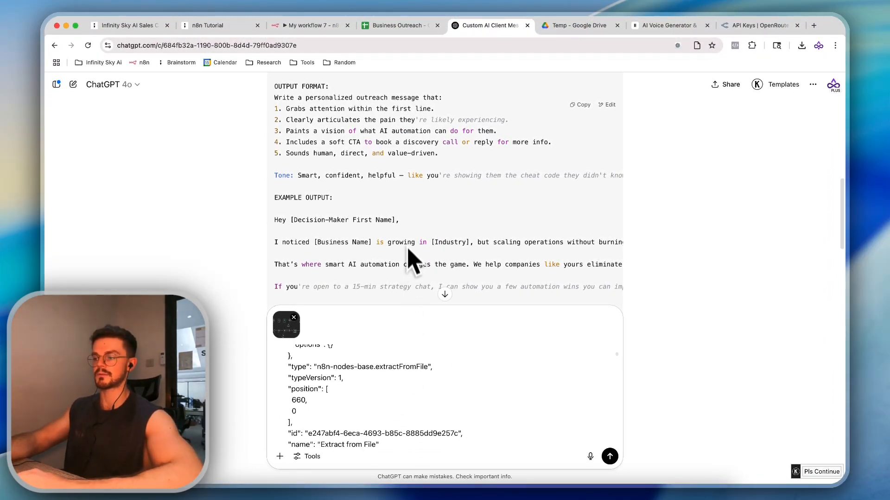
click(332, 27)
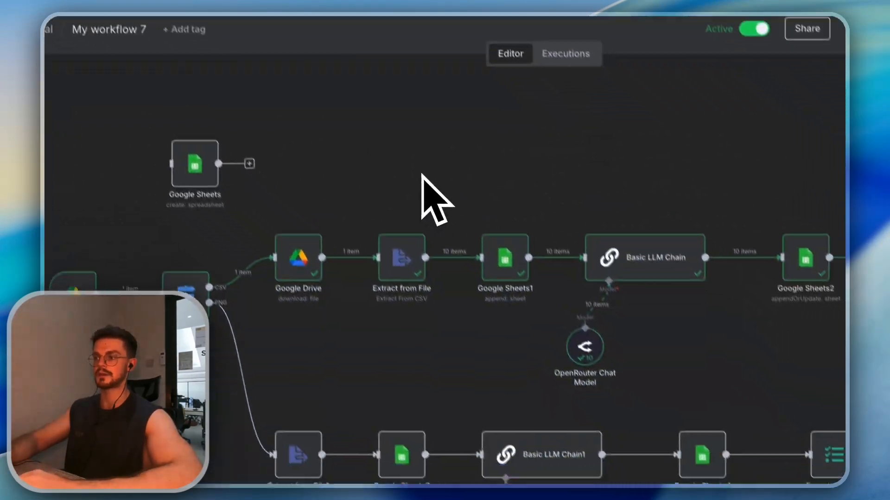
scroll(421, 176, down, 5)
key(super+v)
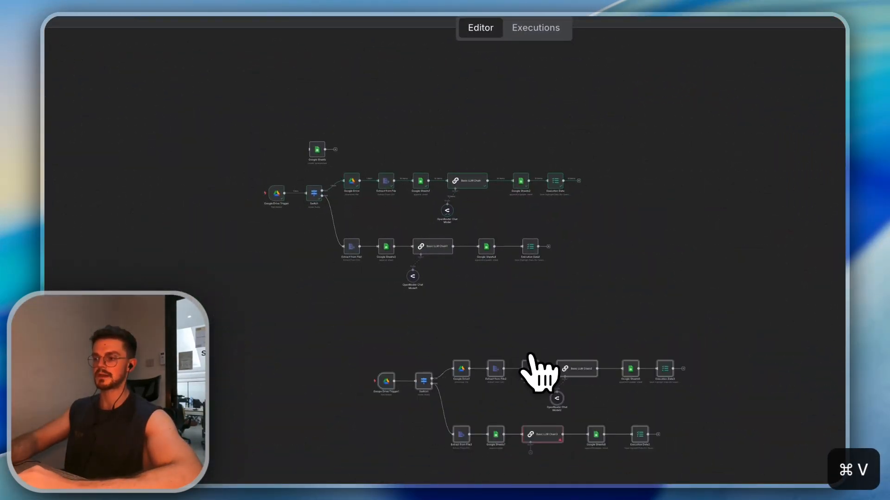
drag(531, 365, 453, 365)
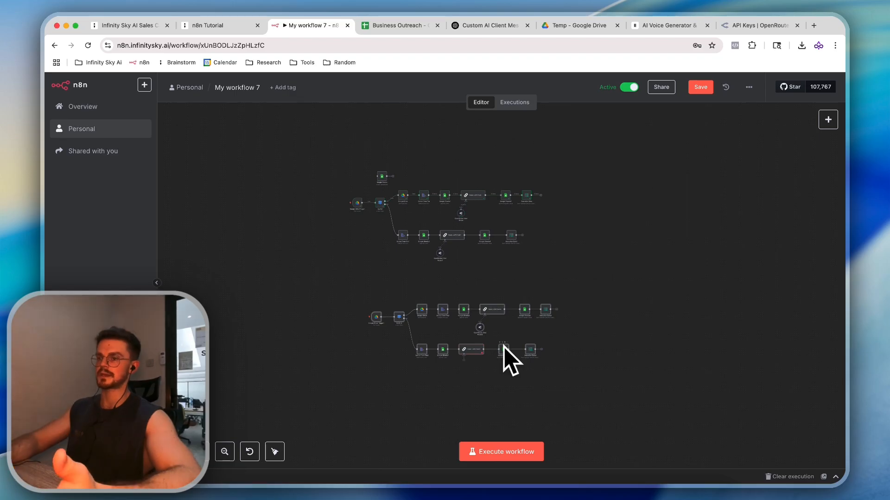
key(super+z)
key(super+z)
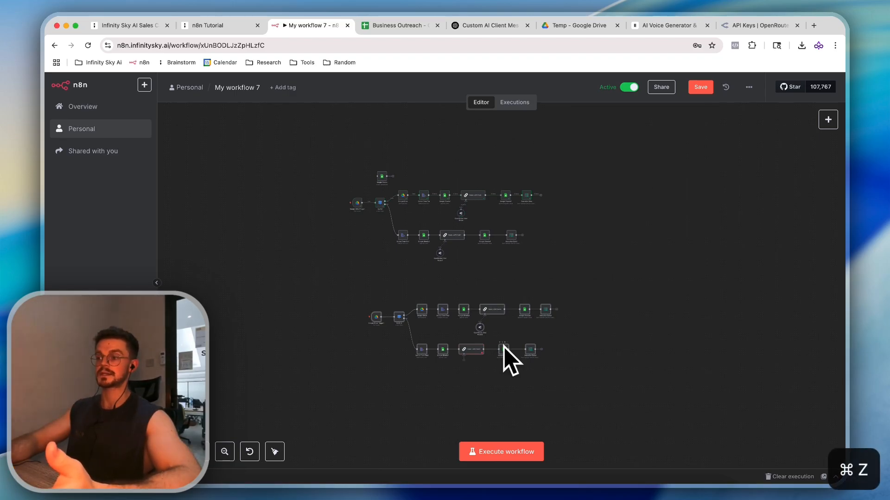
key(super+z)
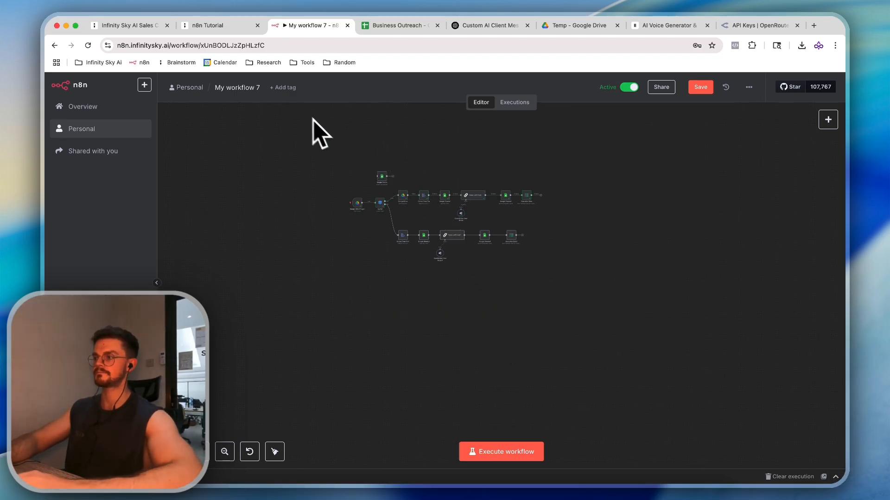
click(211, 26)
Look over the two-branch My workflow 7 canvas, then view the Self Hosting note on the tutorial board
click(434, 36)
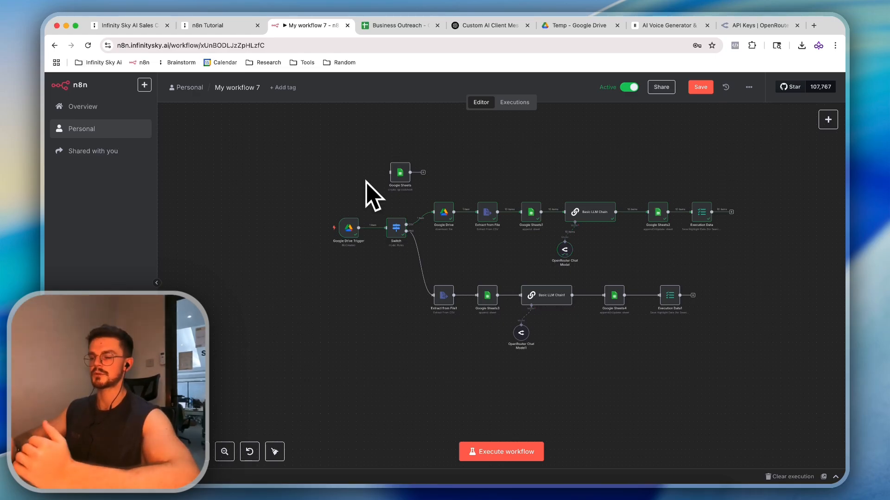
click(218, 25)
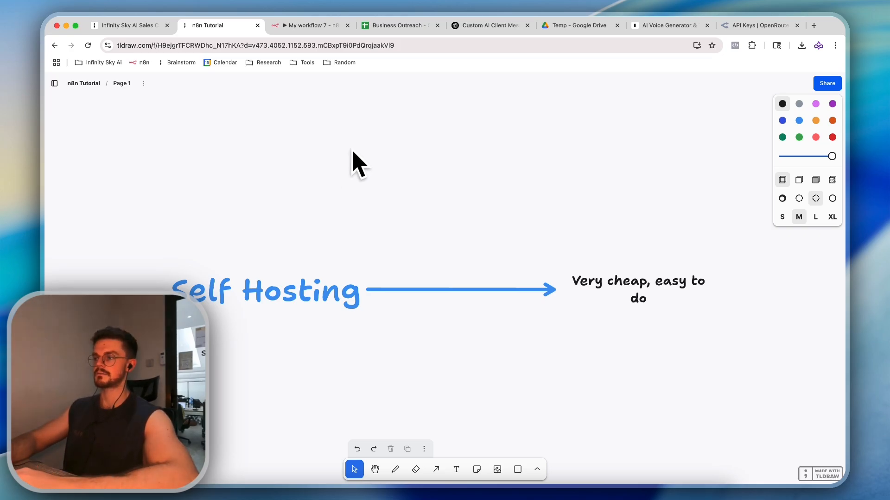
Return to My workflow 7 and scroll right along its CSV and PNG branches
click(345, 27)
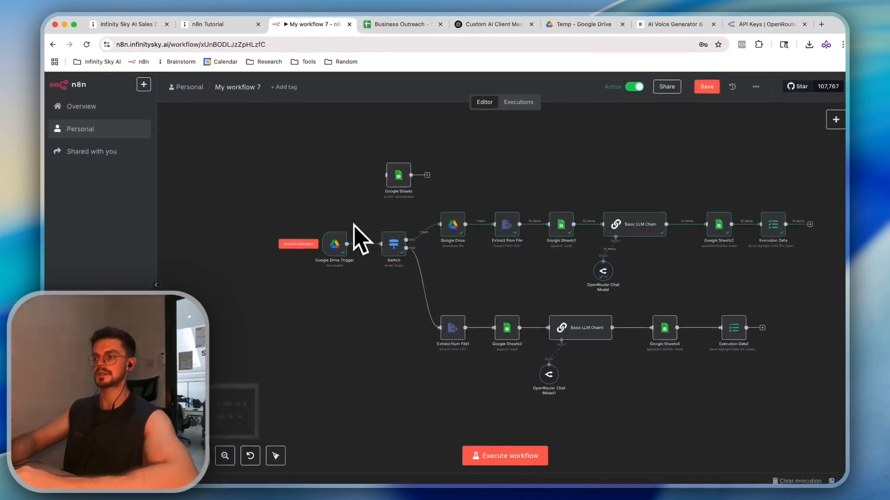
scroll(352, 226, right, 1)
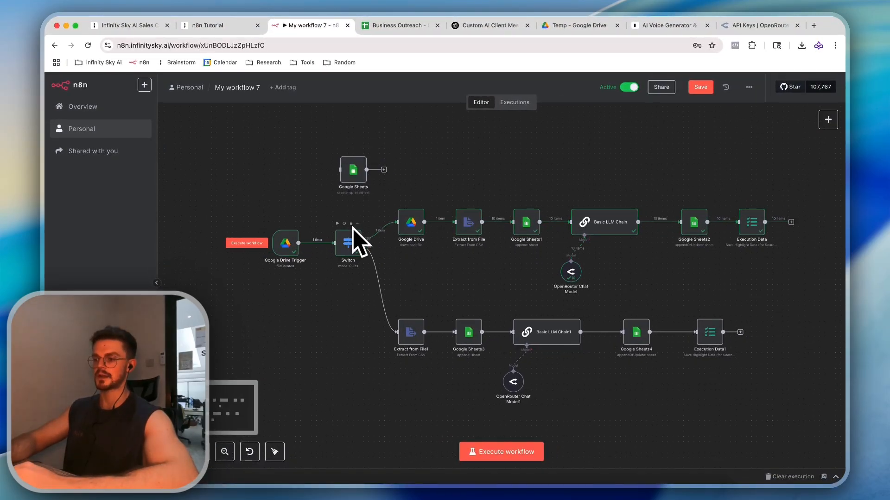
scroll(352, 228, right, 1)
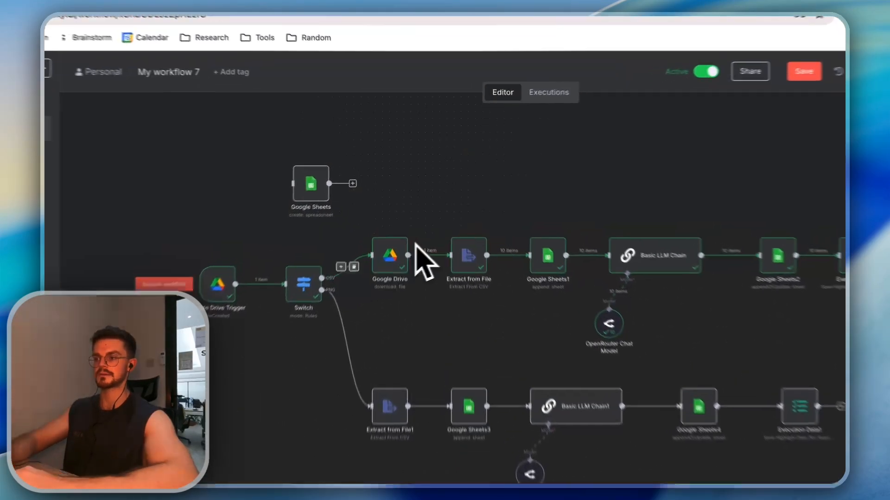